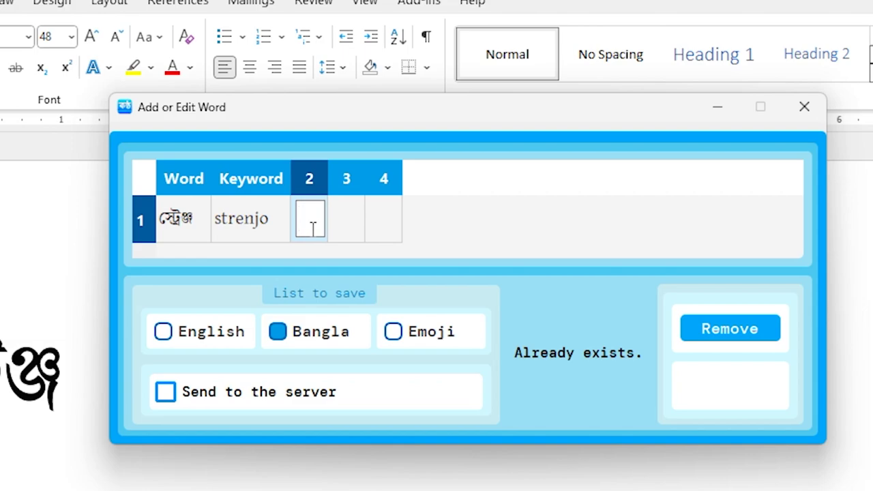
Step: Add 'strange' as an extra keyword for the Bengali word and save the entry
text(strange)
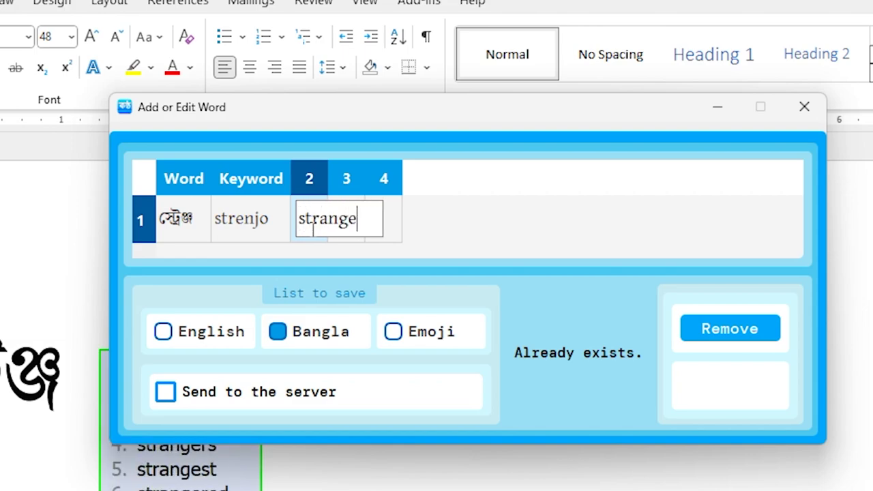
key(Return)
click(744, 386)
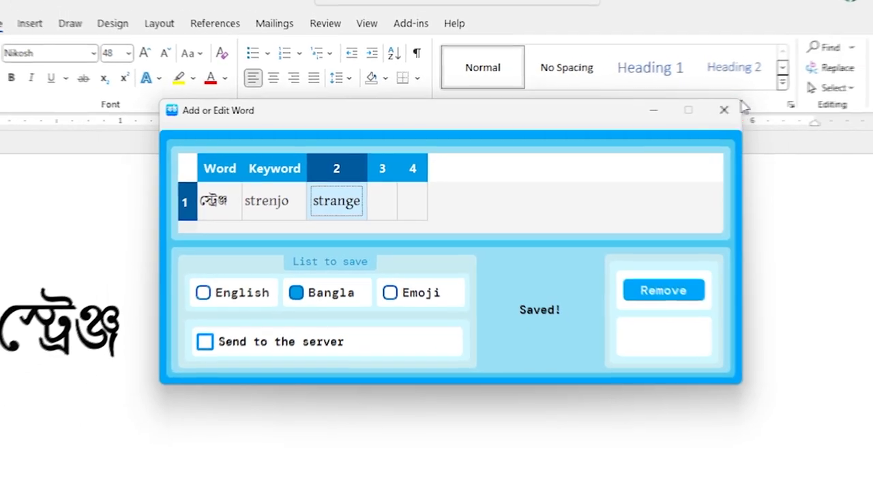
click(724, 110)
Step: Clear the stray letters and type 'strange' in the document to test the new keyword
text(st)
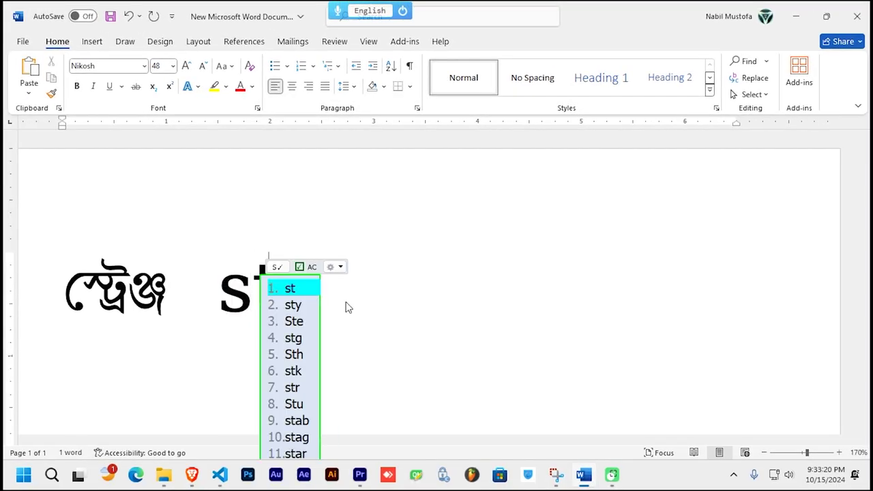
key(BackSpace)
key(BackSpace)
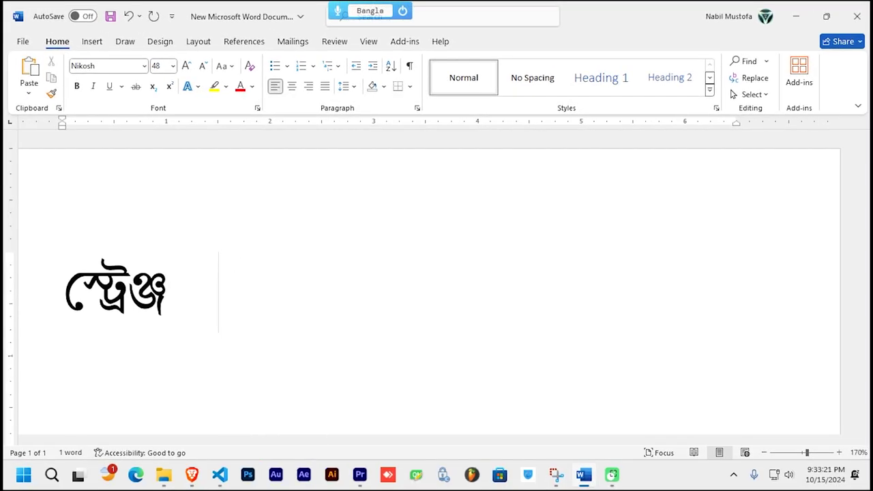
text(strange)
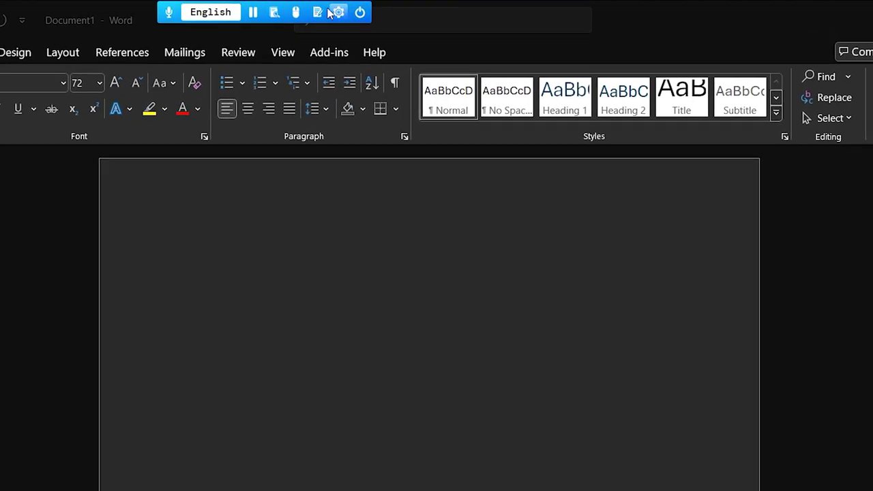
Step: Open Word Manager's Characters table of emojis and symbols with their keywords
click(275, 12)
click(325, 30)
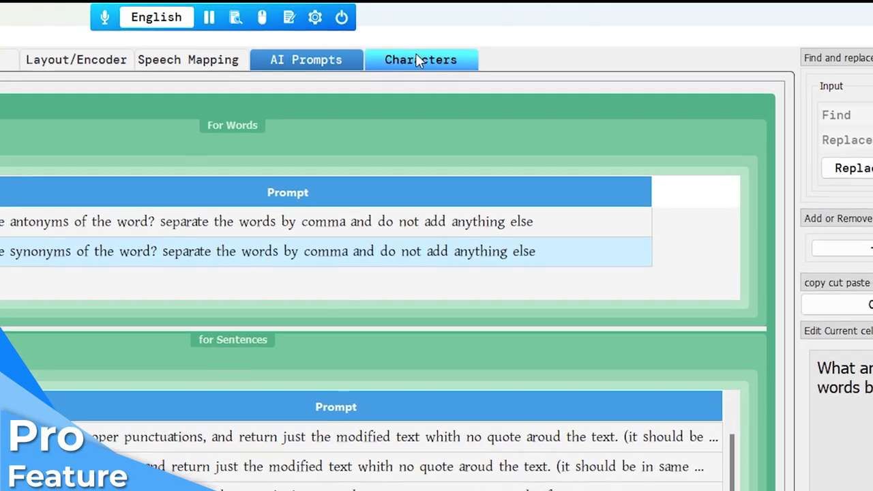
click(423, 50)
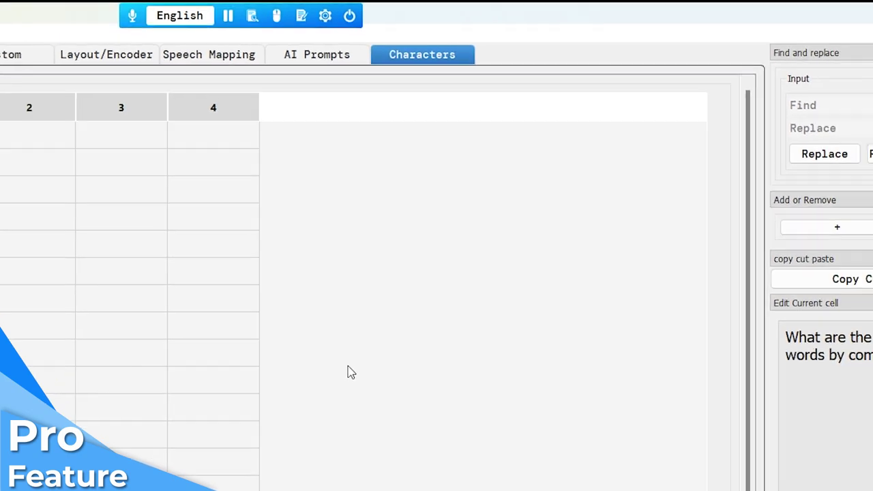
drag(683, 490, 658, 261)
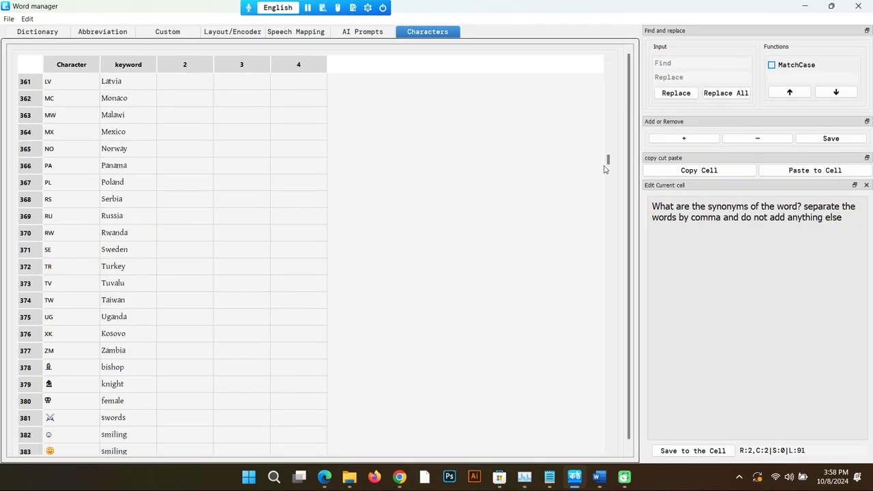
drag(595, 114, 594, 39)
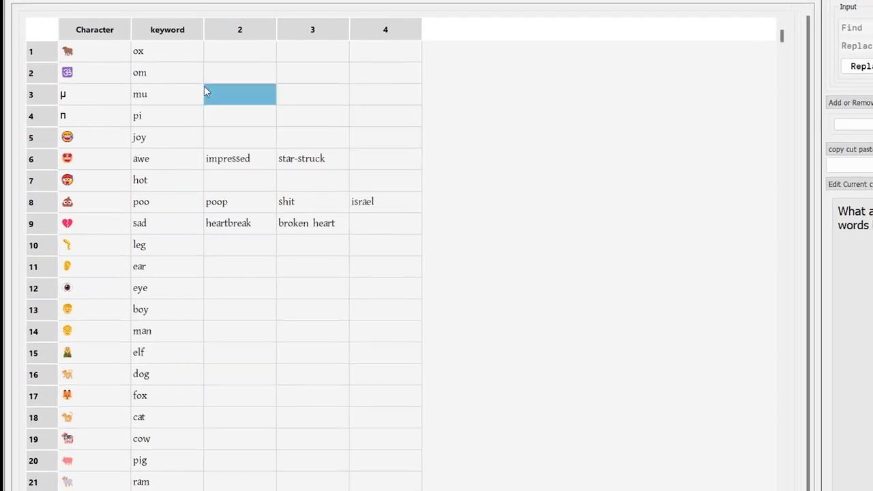
Step: Check an emoji entry, then type 'medal' in Word and highlight its emoji suggestion
click(92, 86)
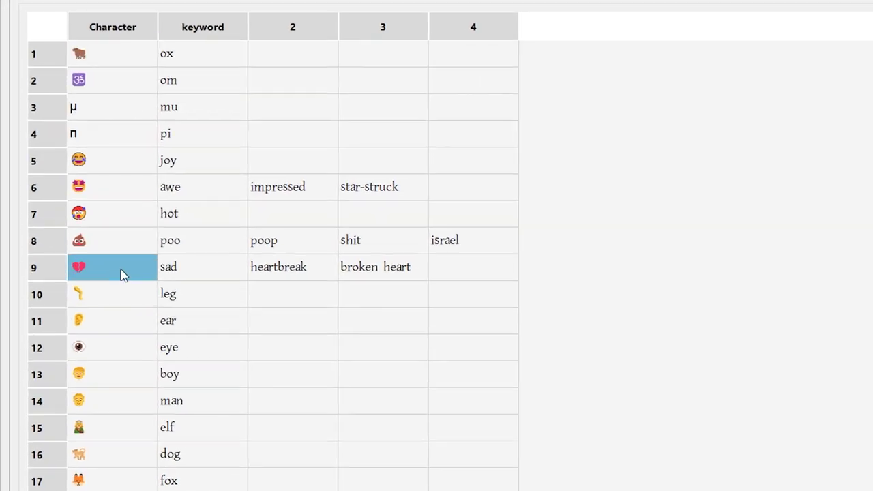
scroll(102, 334, down, 13)
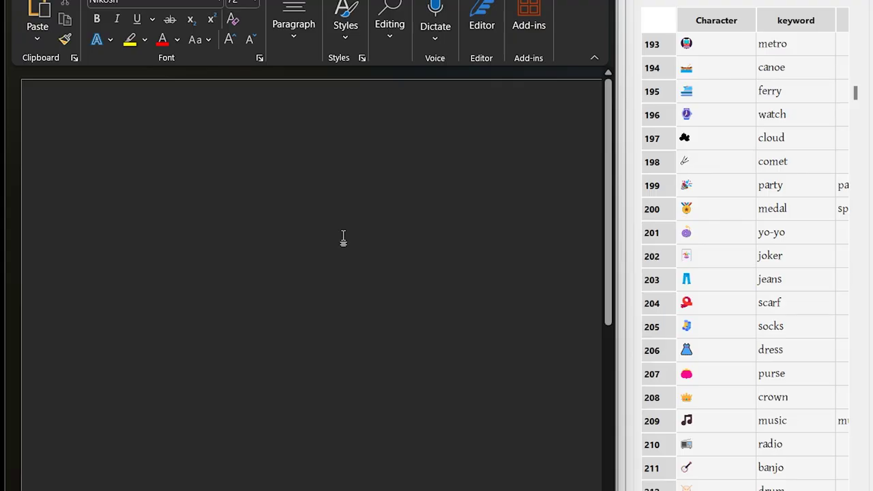
text(medal)
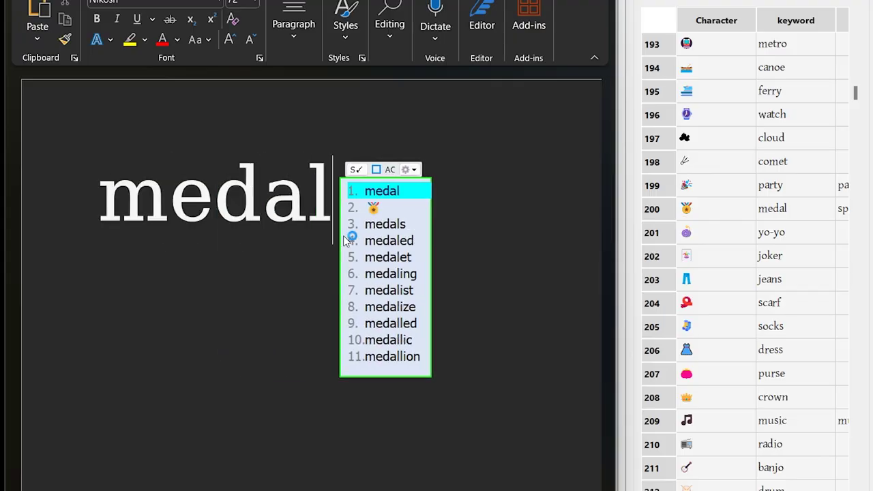
key(Down)
Step: Insert the medal emoji, then add 'gold' as a keyword on its entry and save
key(Return)
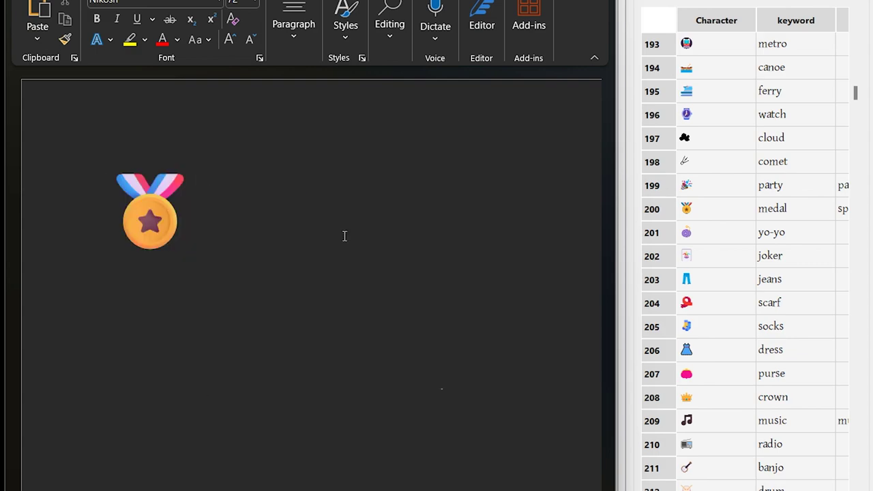
key(shift+Left)
ctrl+right_click(161, 208)
right_click(259, 209)
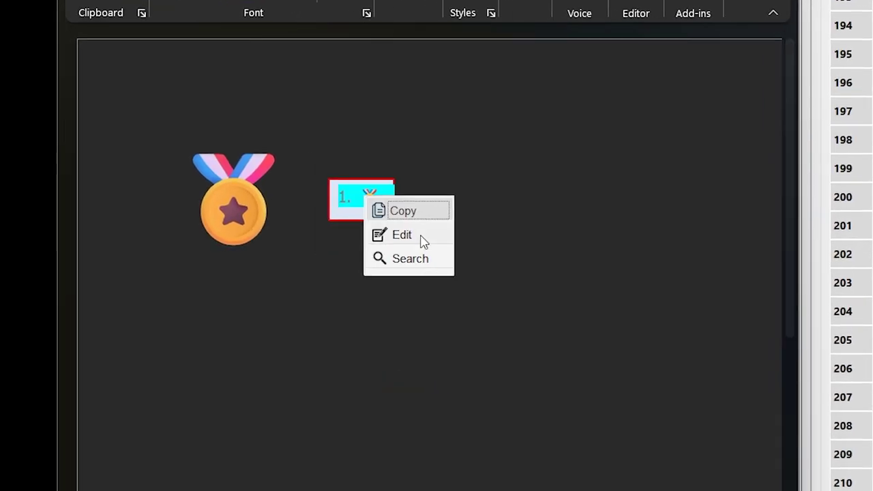
click(412, 235)
drag(753, 108, 444, 129)
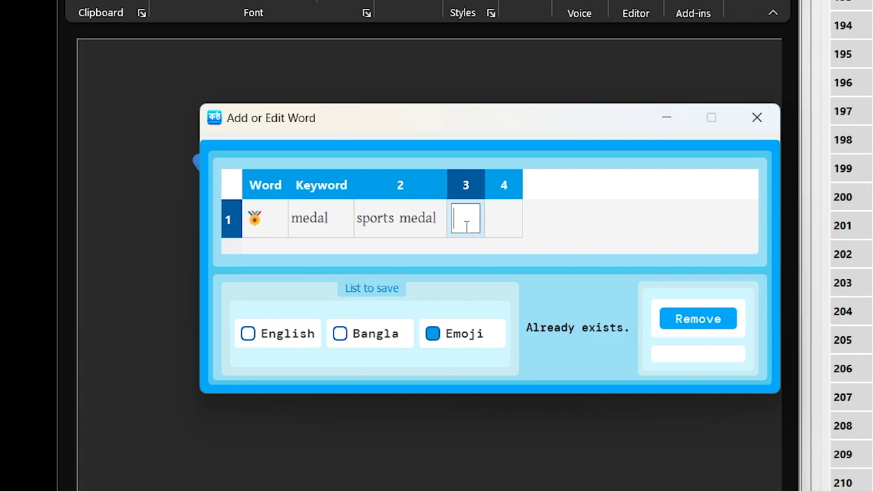
text(gold)
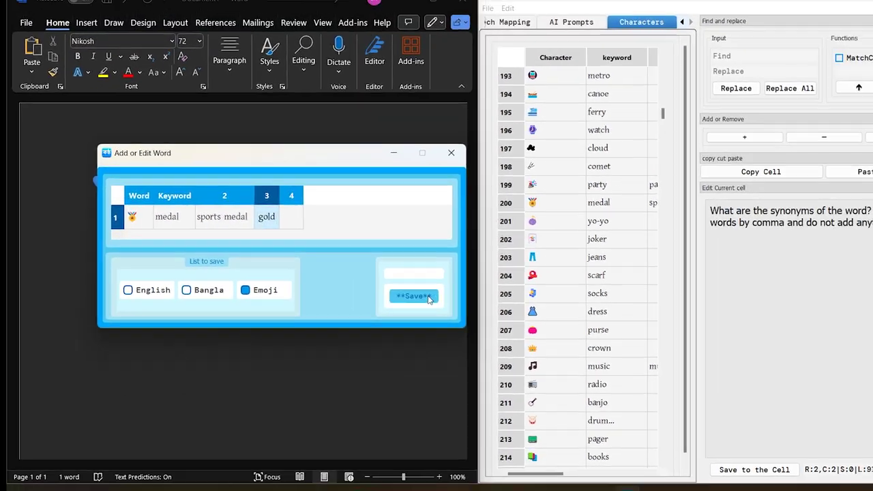
click(722, 347)
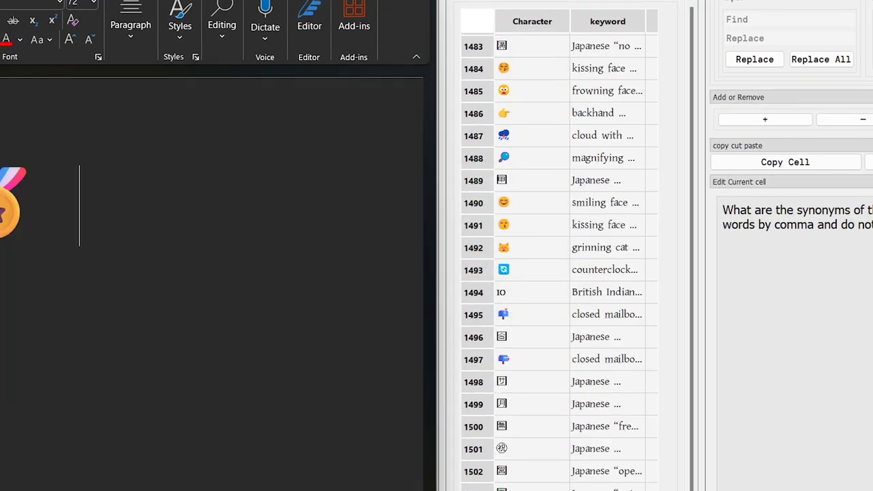
Step: Type 'gold', insert the medal emoji from its suggestions, and select both emojis
text(gold)
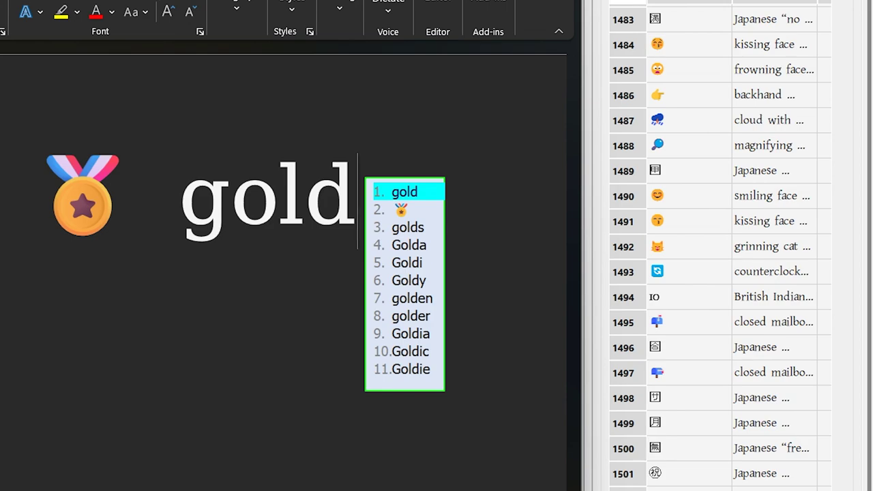
key(Down)
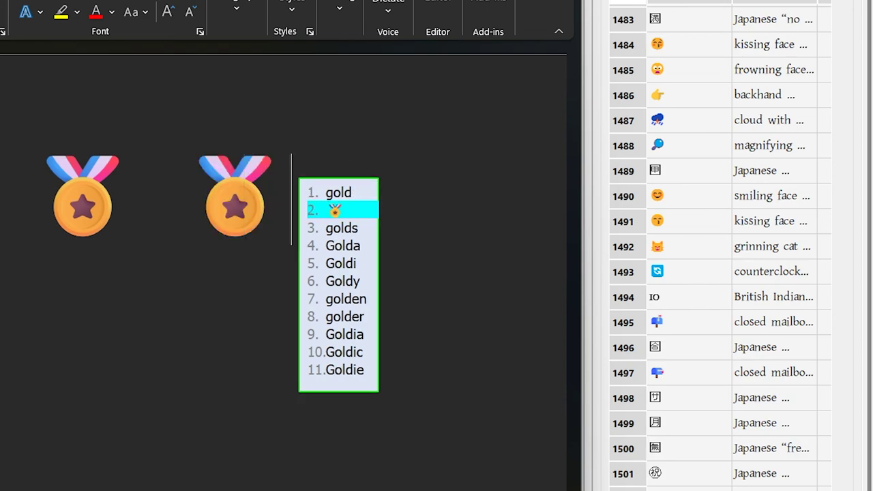
key(Return)
key(ctrl+a)
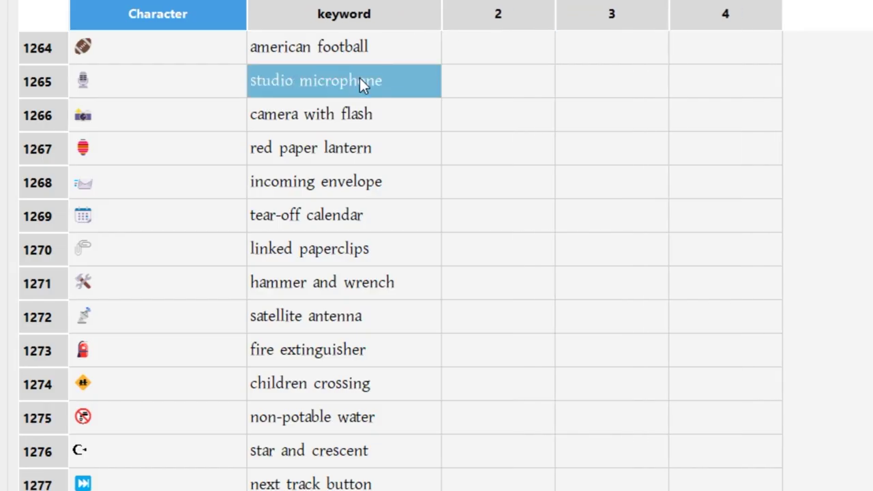
Step: Edit the studio microphone entry, test 'microphone' suggestions, then type 'scientific characters' into Google
double_click(315, 80)
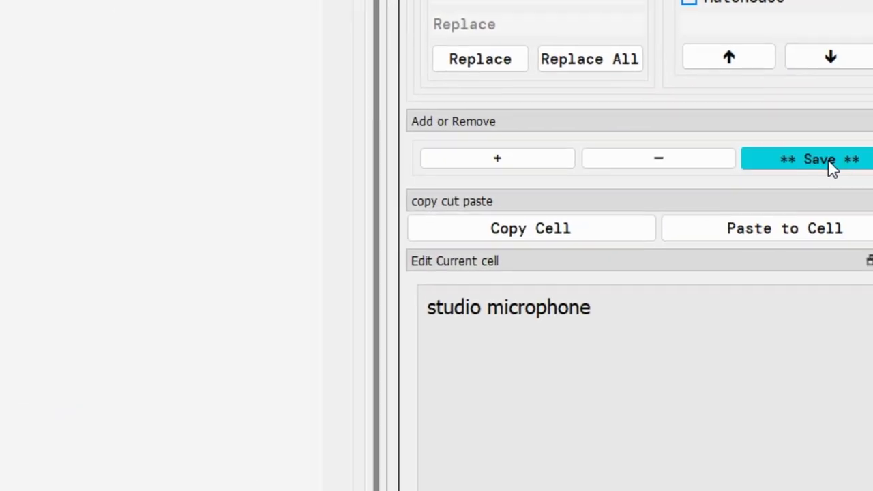
click(828, 170)
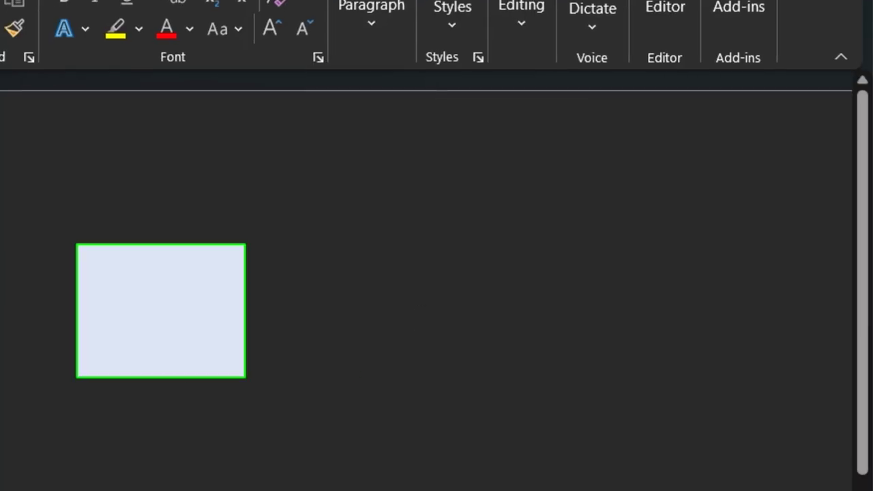
text(microphone)
key(Down)
key(Down)
key(Down)
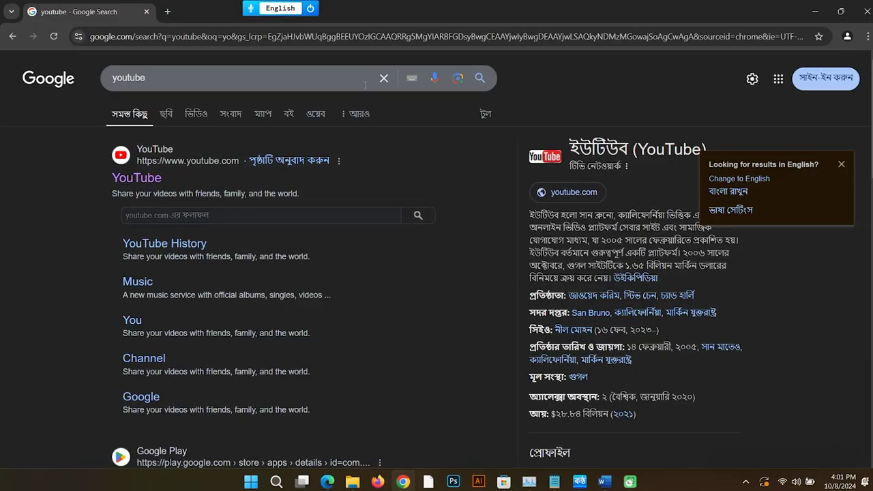
text(scientific characters)
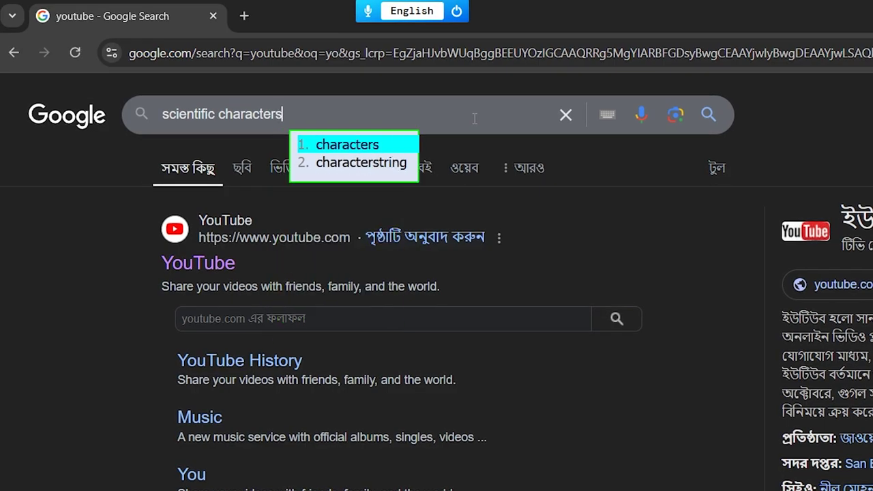
Step: Search for scientific characters and select the ∠ symbol on the Scientific Symbols page
key(Return)
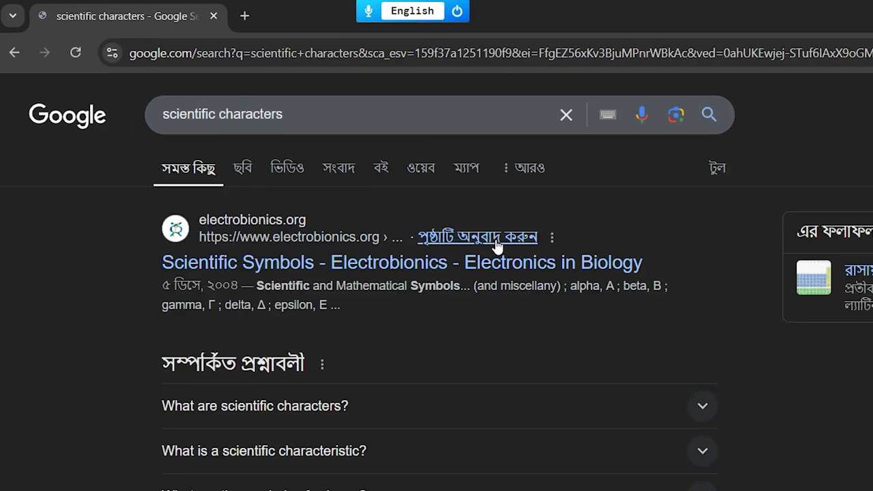
click(294, 203)
scroll(448, 225, down, 5)
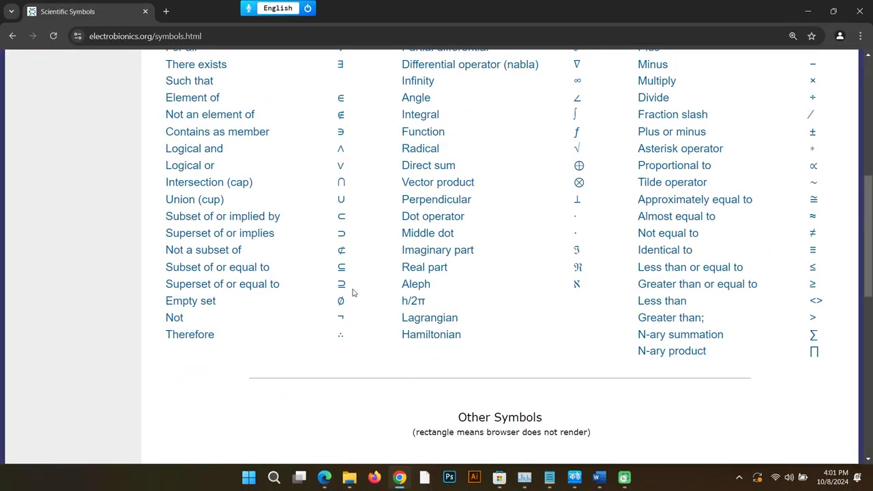
scroll(352, 292, down, 3)
scroll(355, 294, up, 4)
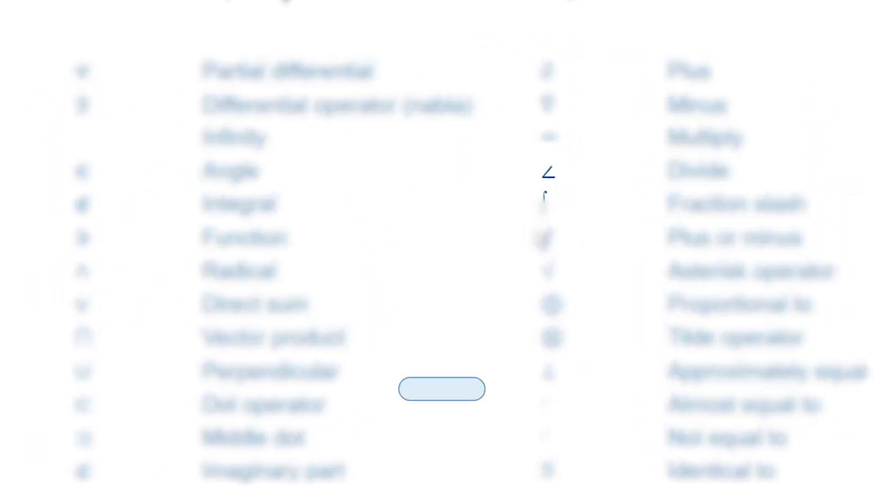
double_click(575, 156)
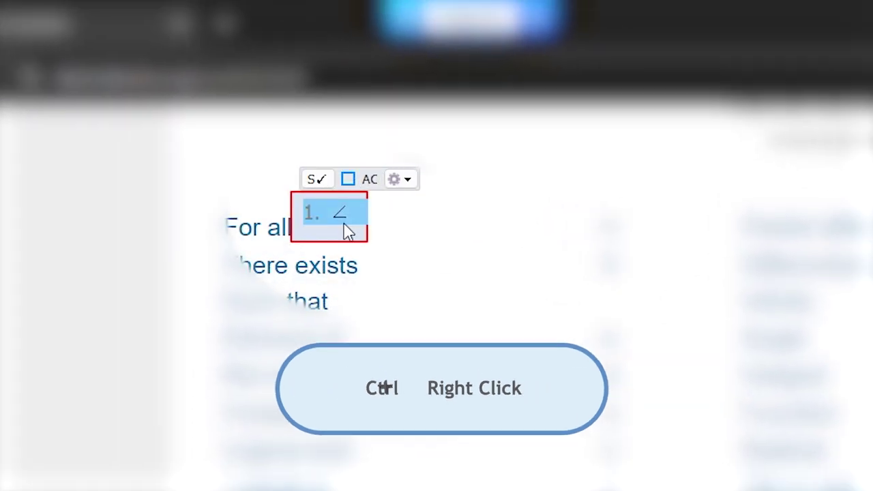
Step: Add ∠ to Kontho's Emoji list under keyword 'angel', reloading the Emoji dictionary
ctrl+right_click(347, 230)
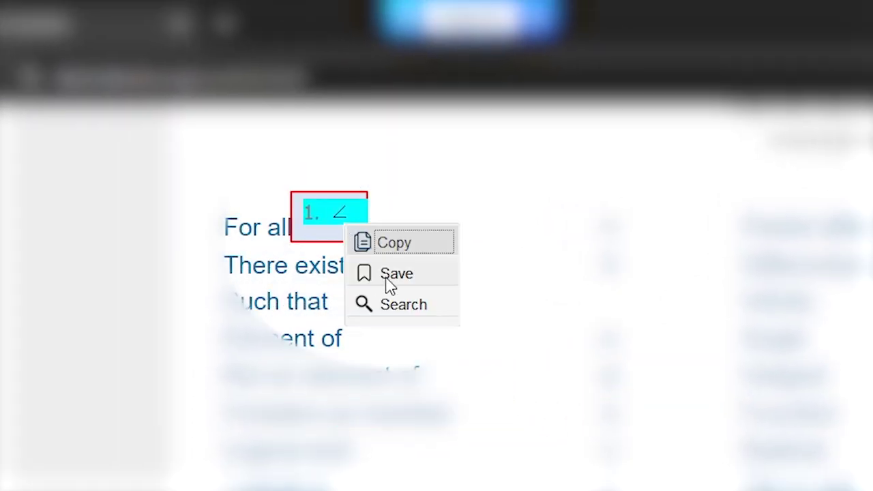
click(389, 280)
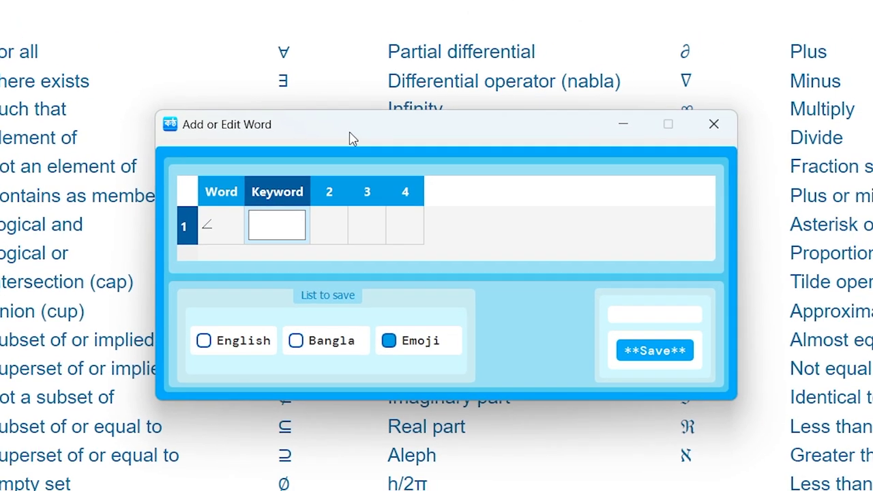
drag(345, 129, 485, 295)
text(and)
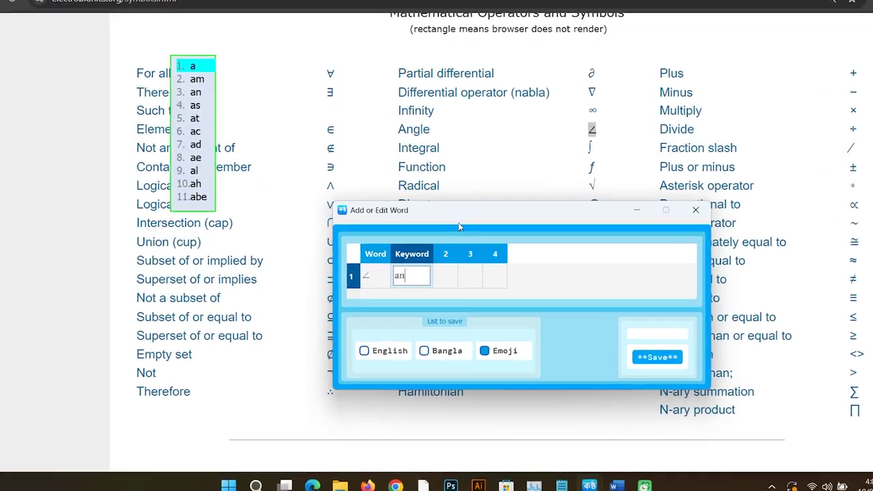
key(BackSpace)
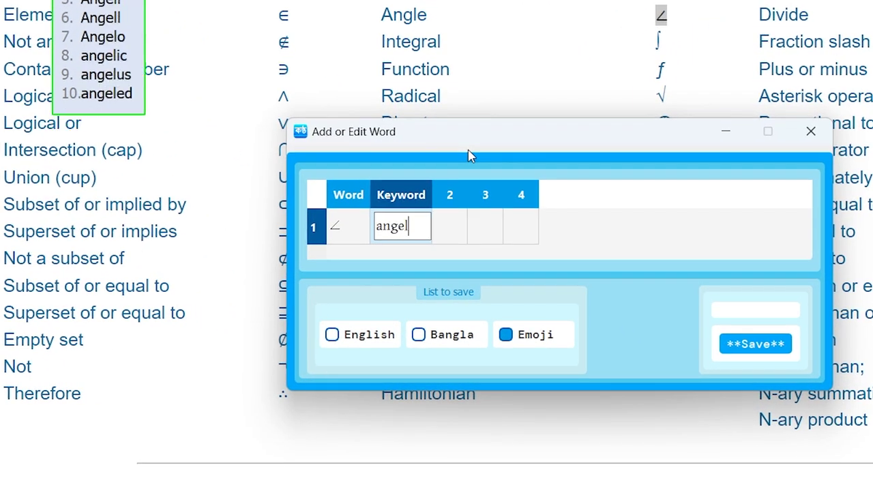
key(Return)
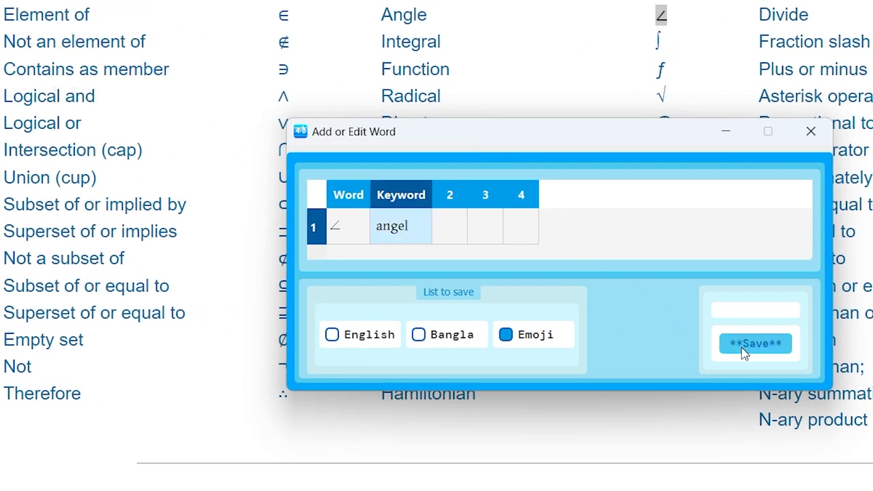
click(742, 346)
click(471, 169)
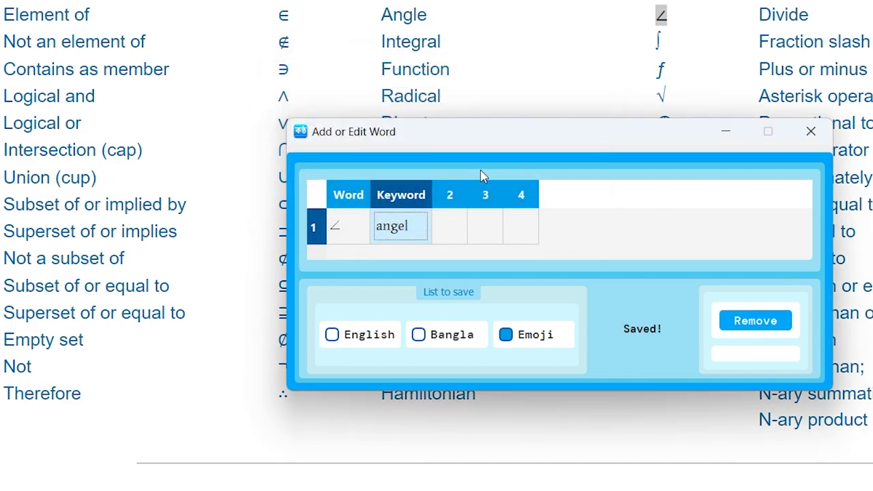
click(810, 131)
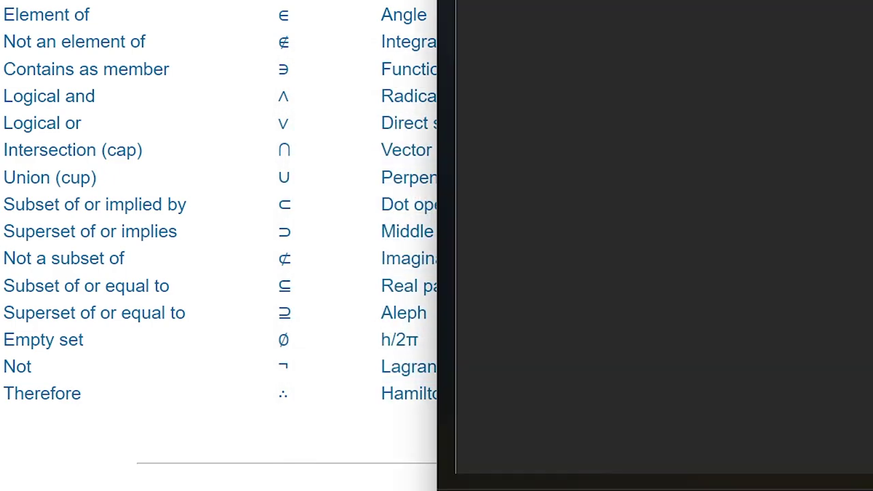
Step: Insert ∠, λ and μ by typing angel, lambda and mu and choosing the symbol suggestions
text(ange)
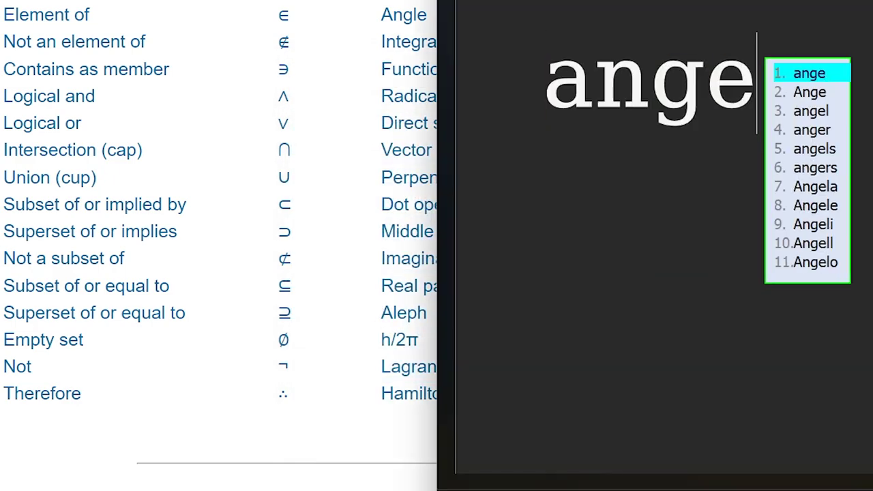
text(l)
key(Down)
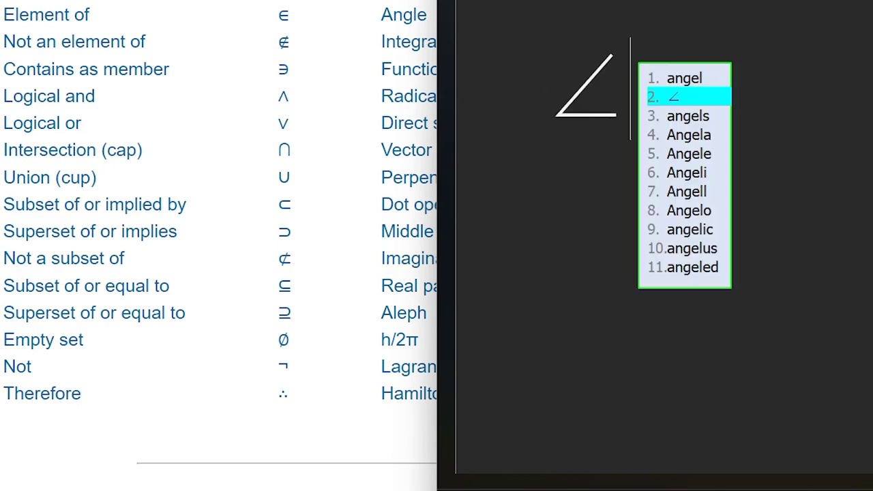
key(space)
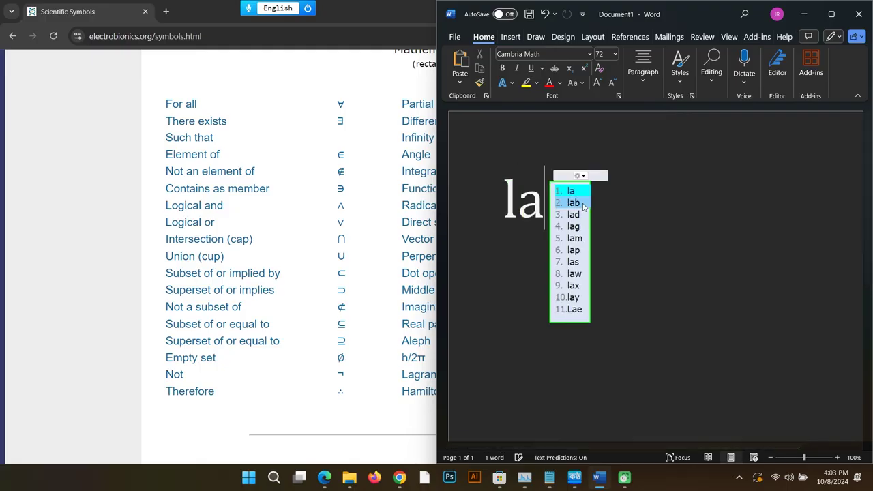
text(mbda)
key(Down)
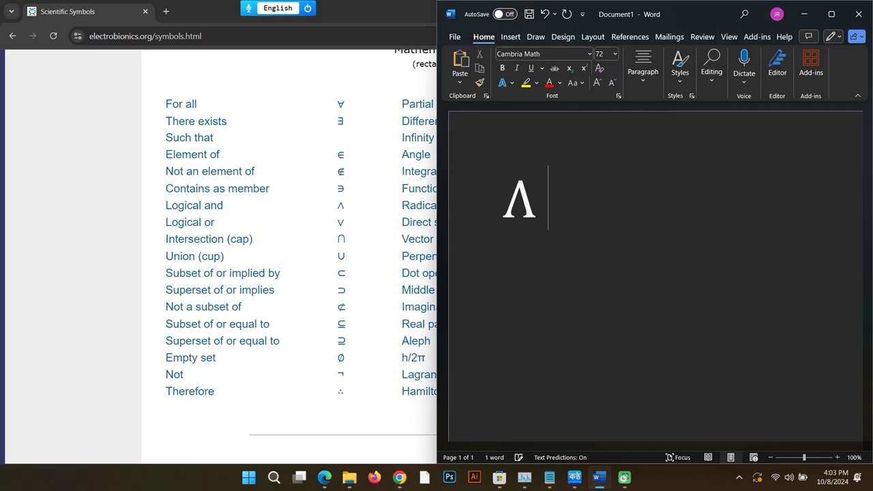
text(mu)
key(Down)
key(space)
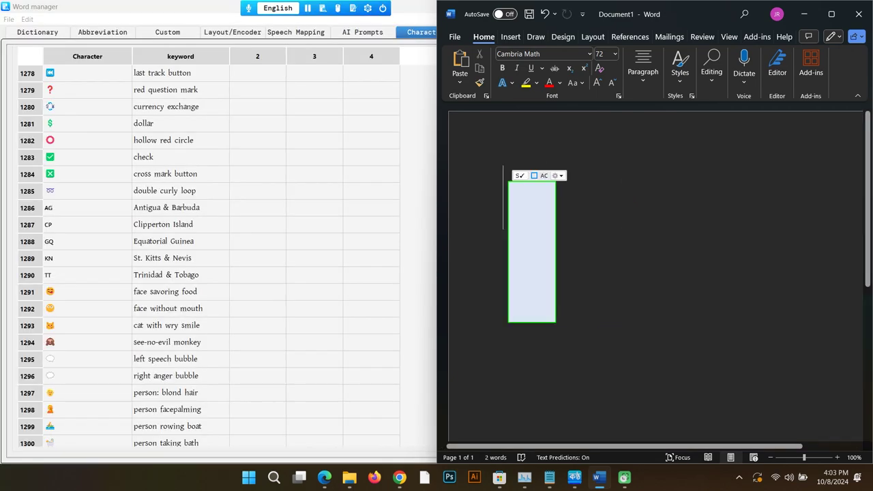
Step: Insert ✔ and $ by typing check and dollar and choosing their symbol suggestions
text(check)
key(Down)
key(space)
text(dollar)
key(Down)
key(space)
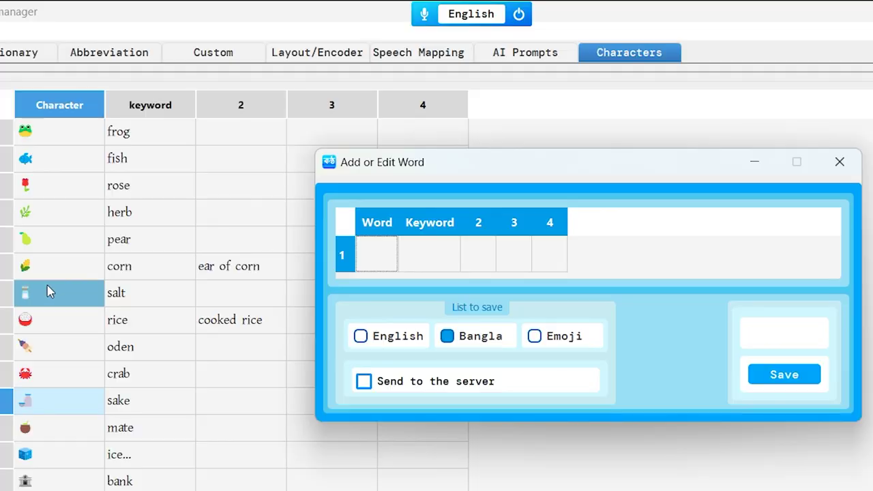
Step: Add the corn emoji as an Emoji-list word, finding it already exists with keywords corn and ear of corn
click(47, 270)
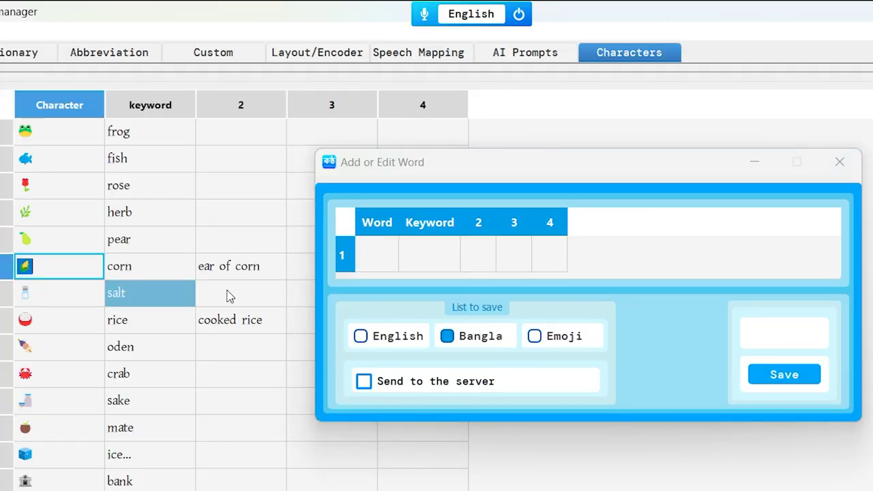
double_click(377, 250)
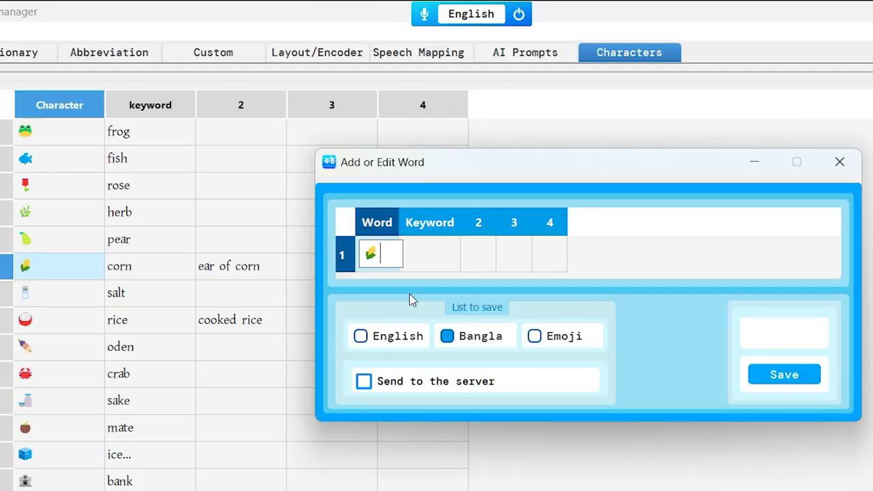
key(Return)
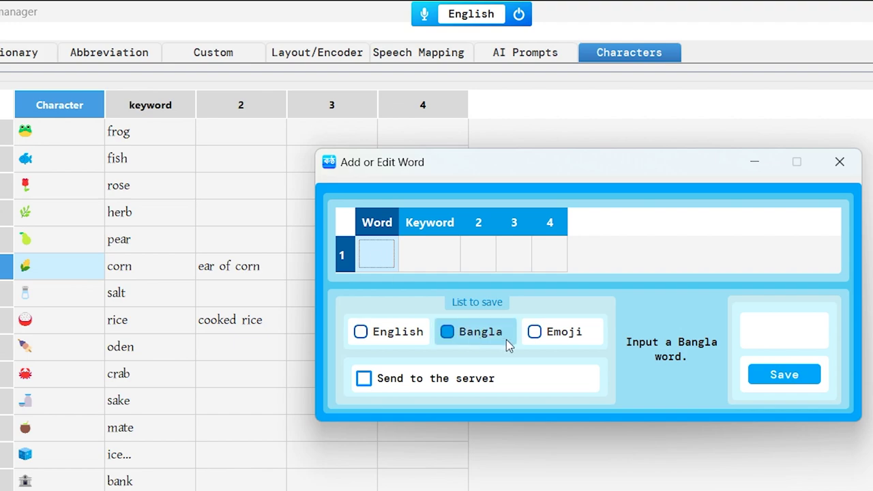
click(536, 332)
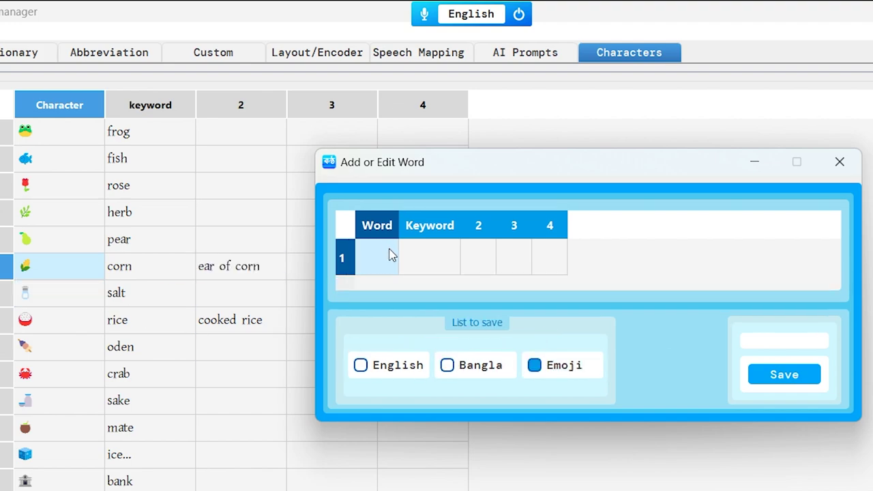
key(Return)
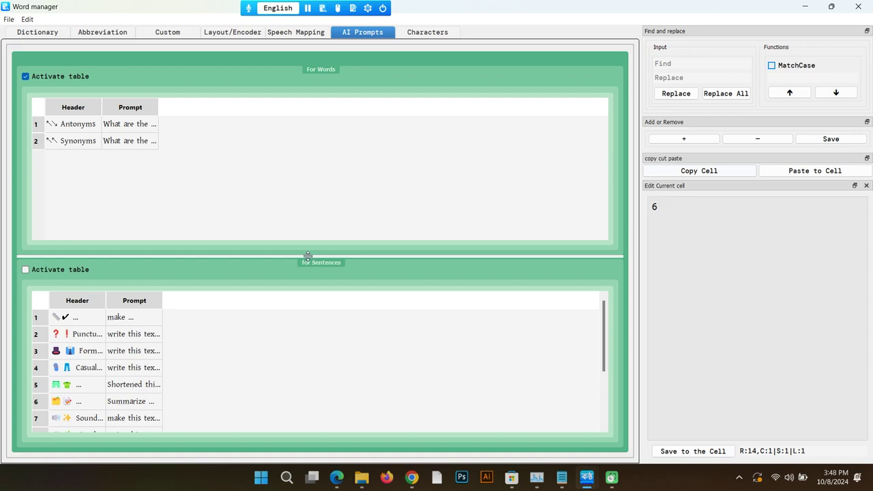
Step: Enlarge the sentence prompts table and auto-fit both Prompt columns to show full prompt texts
drag(307, 255, 290, 184)
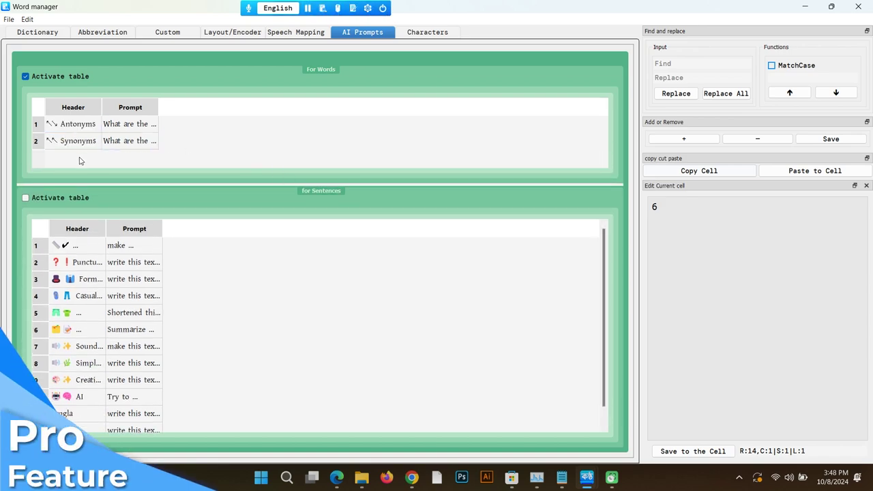
click(79, 262)
drag(78, 245, 82, 312)
drag(134, 295, 134, 262)
click(133, 262)
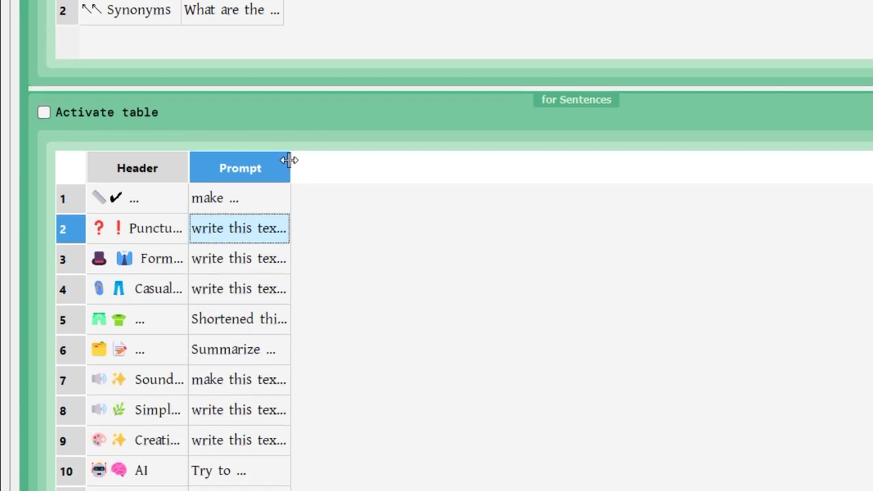
double_click(289, 230)
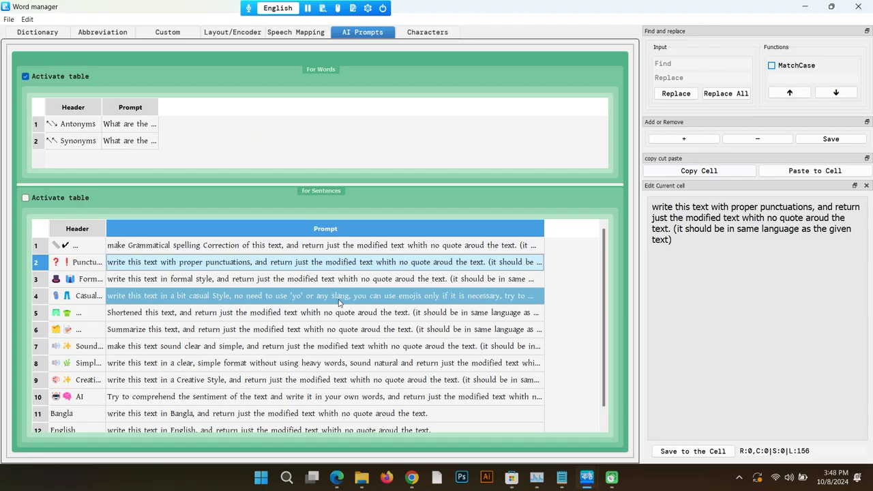
double_click(157, 107)
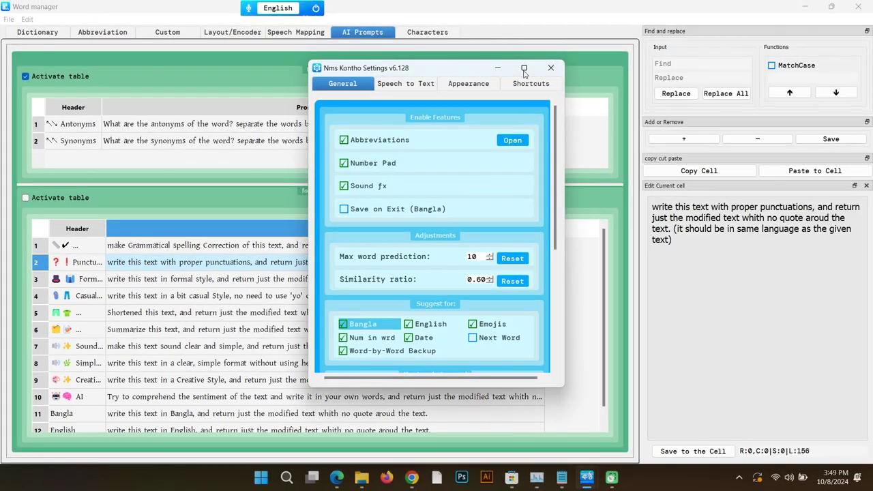
Step: Enlarge the Kontho settings to view more options, then open a blank Doc Pad document over it
click(524, 69)
scroll(860, 119, down, 2)
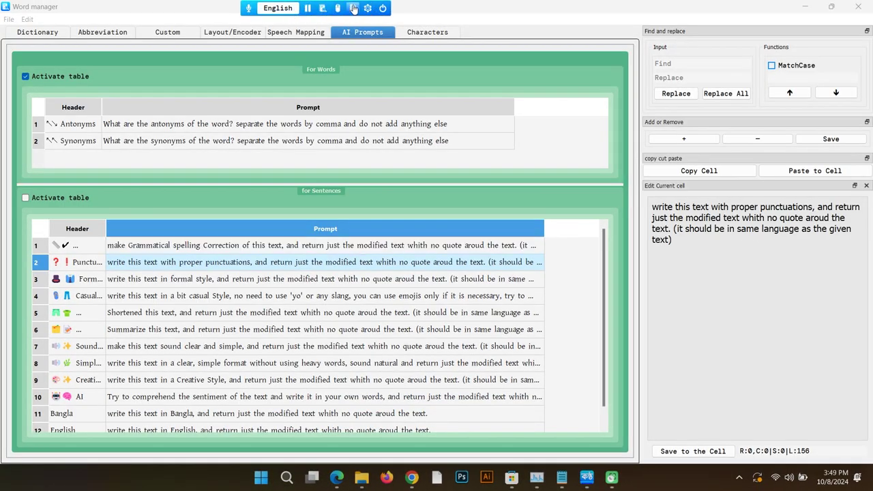
click(353, 8)
double_click(127, 5)
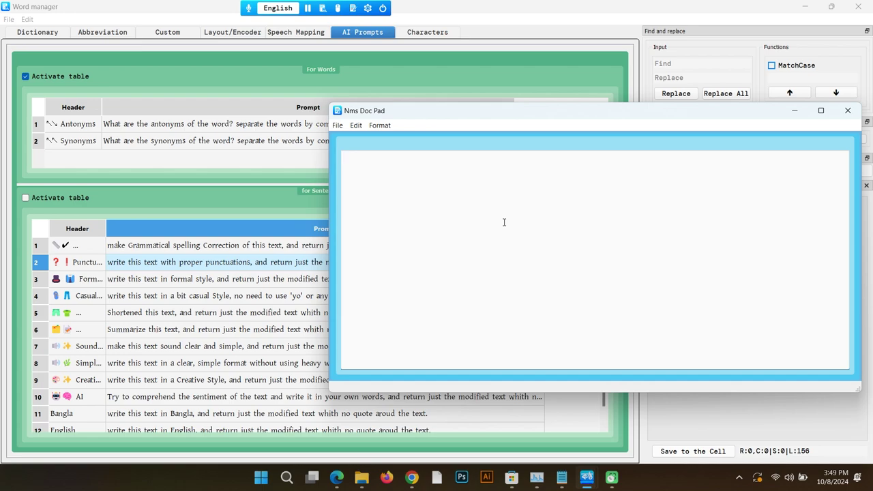
Step: Type 'Hi there check out new features of this application i find them very helpful' and bring up AI rewrite options
text(Hi th)
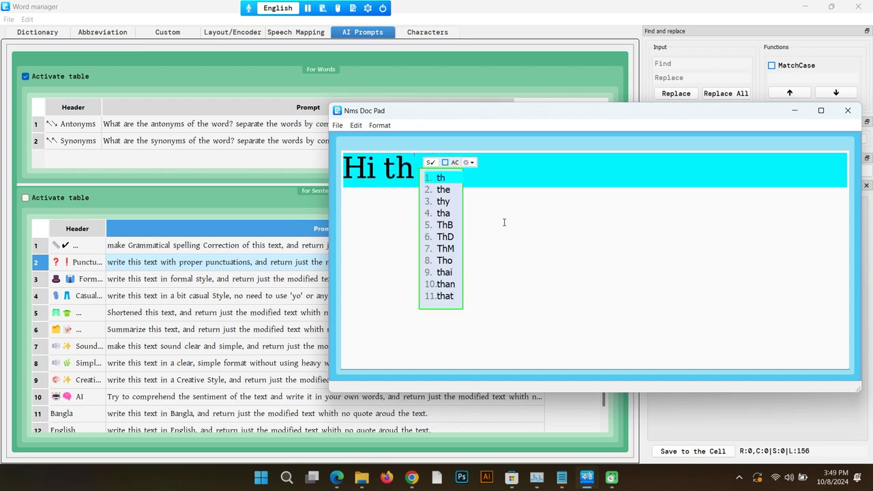
text(ere check out new)
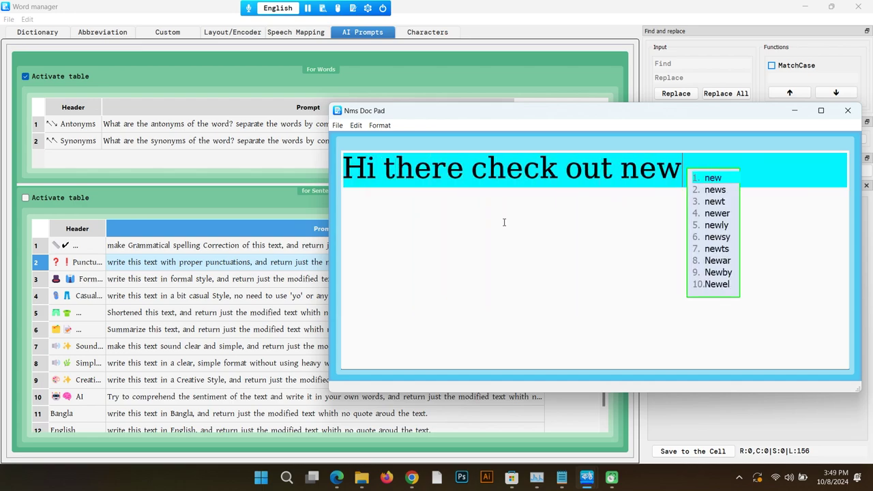
text( features of this)
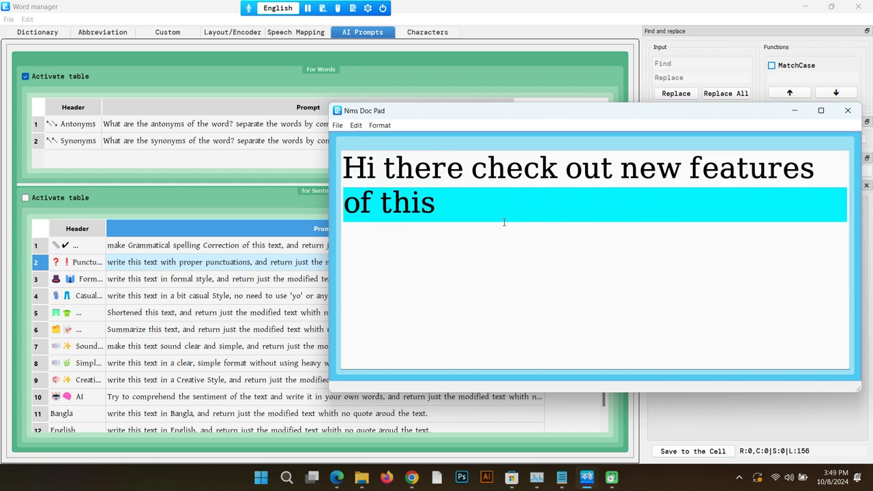
text( application i fi)
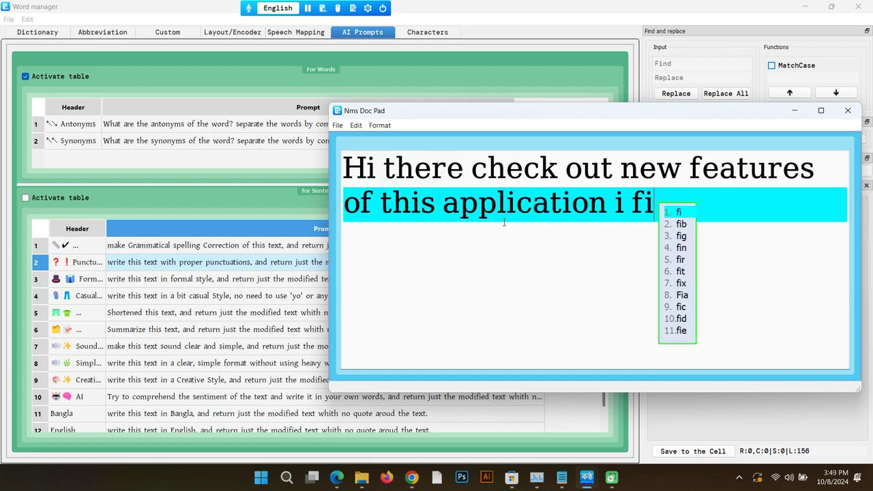
text(nd them very help)
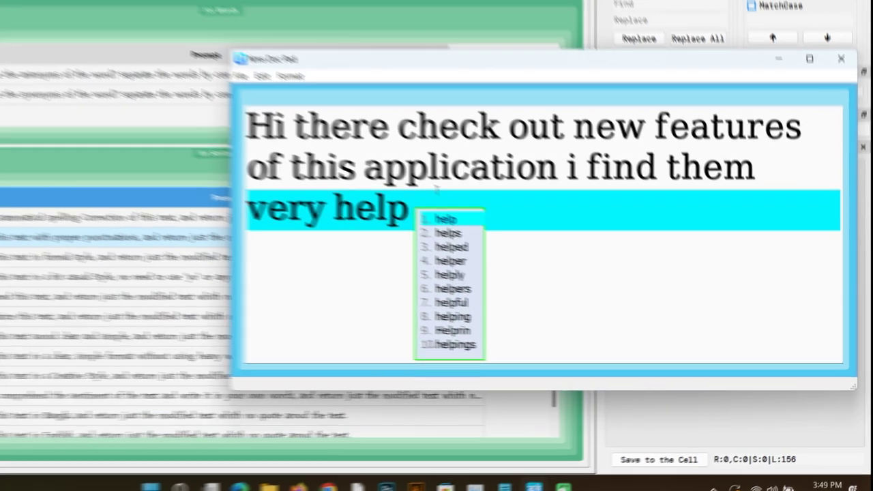
text(ful)
key(ctrl+a)
ctrl+right_click(336, 162)
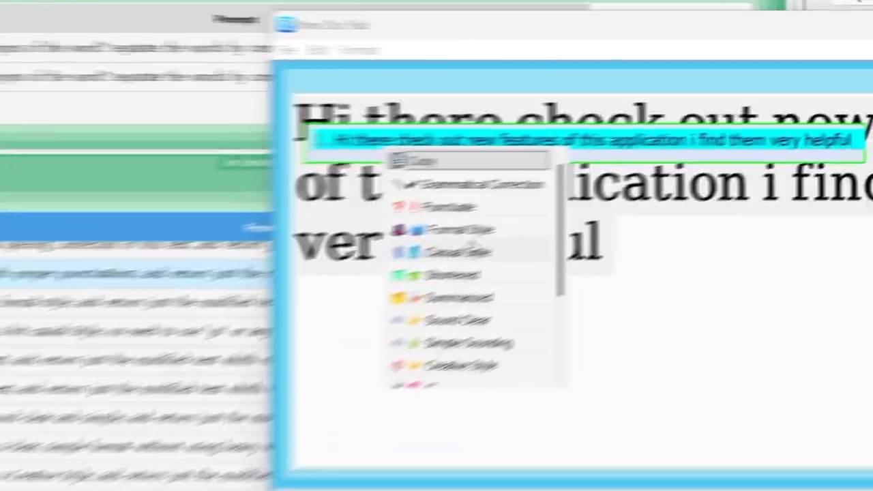
scroll(593, 269, down, 3)
scroll(592, 281, up, 3)
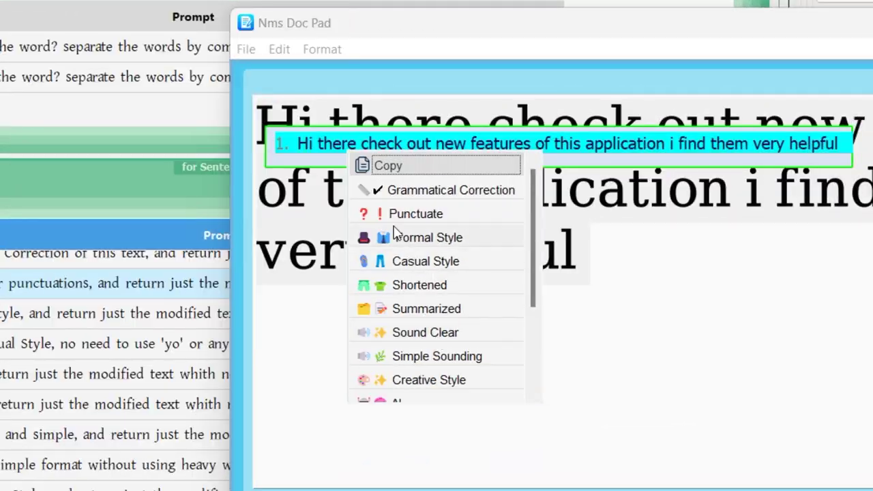
Step: Rewrite it in Formal Style, accept the 'Dear Sir/Madam' letter suggestion, and maximize Doc Pad
click(421, 251)
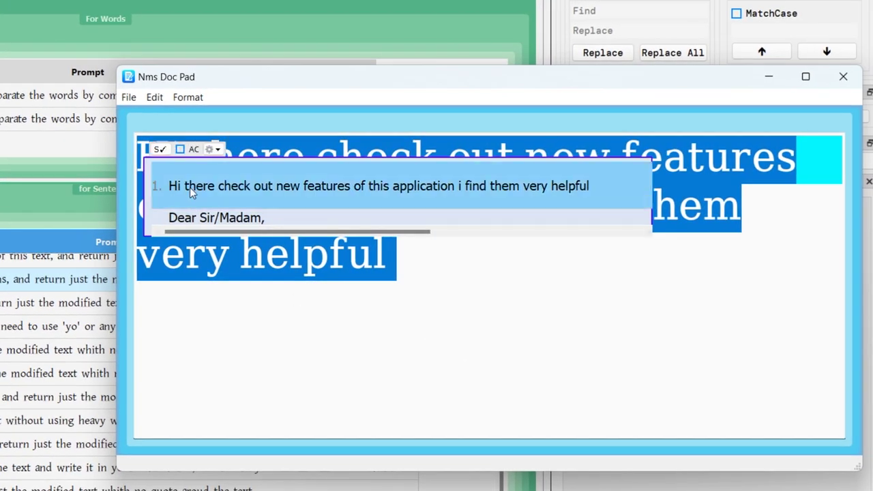
scroll(273, 225, down, 1)
scroll(273, 225, up, 1)
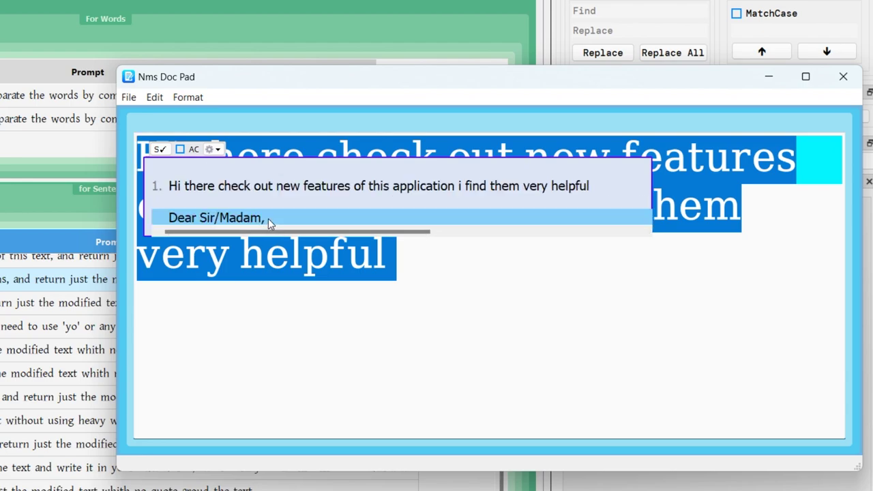
scroll(273, 232, down, 1)
click(245, 187)
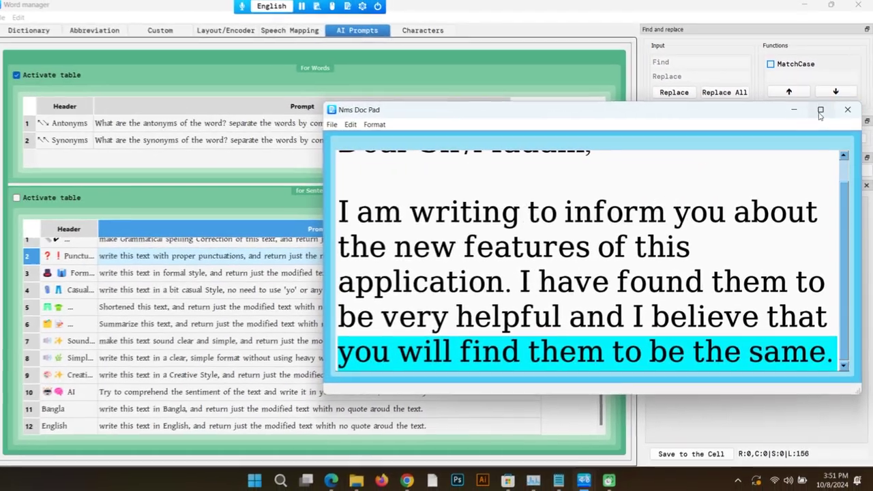
click(821, 112)
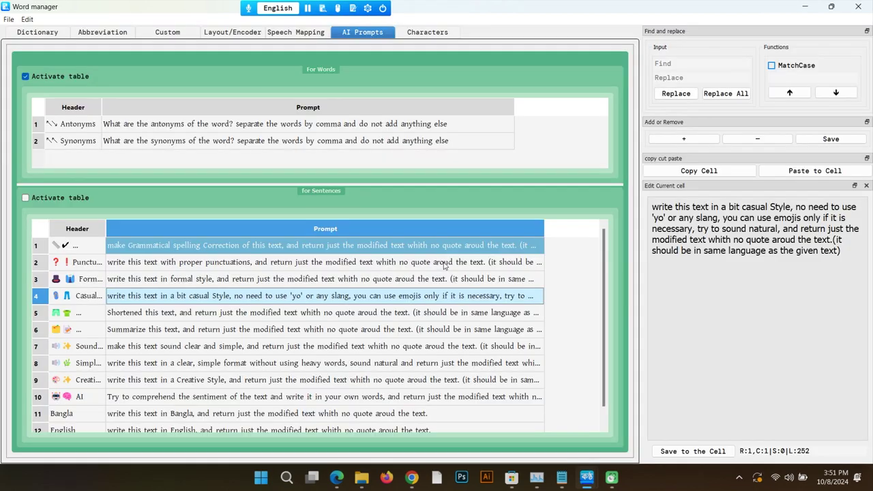
click(409, 326)
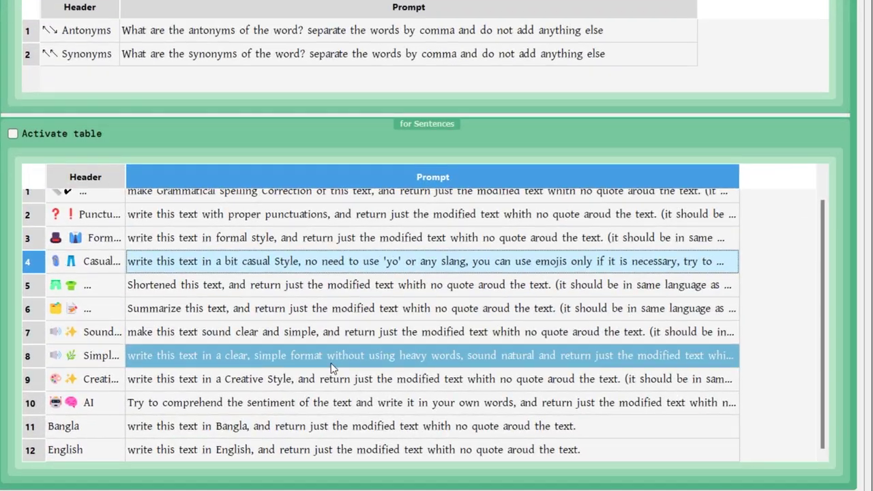
drag(126, 173, 244, 176)
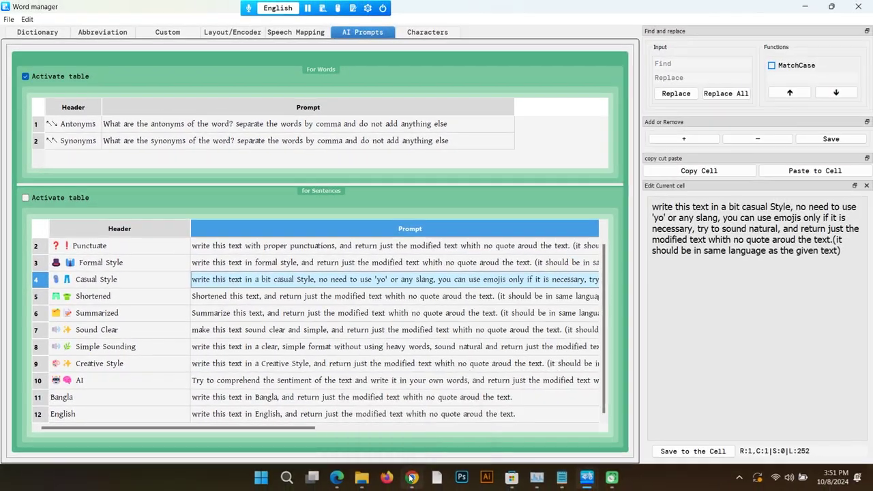
mouse_move(420, 482)
mouse_move(340, 482)
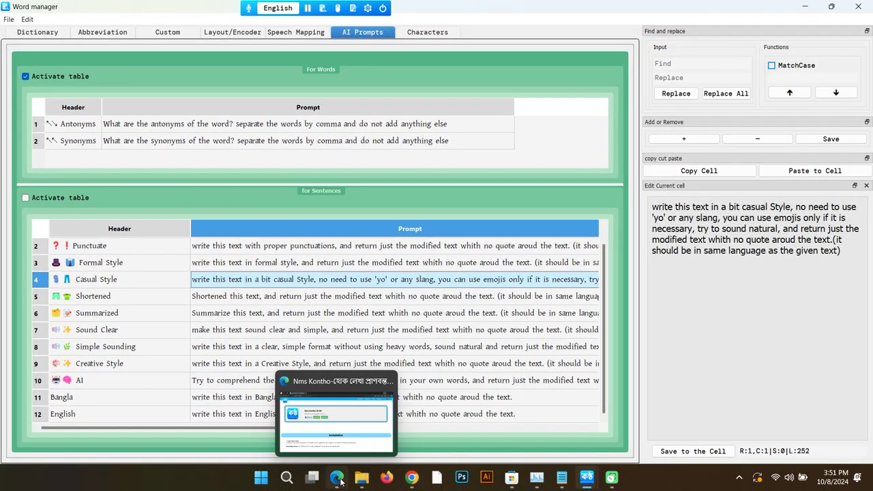
click(317, 424)
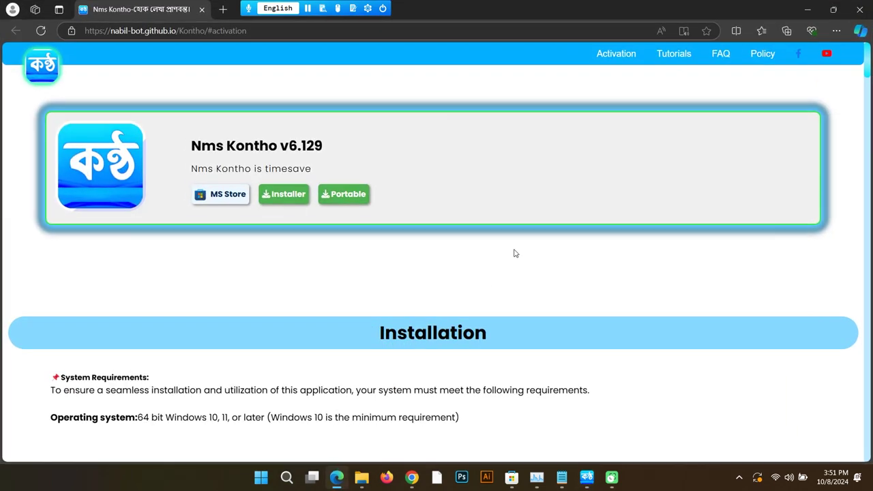
Step: Switch Kontho to Bangla and select the website's second feature line in Kontho's popup
scroll(513, 254, down, 3)
scroll(512, 252, down, 8)
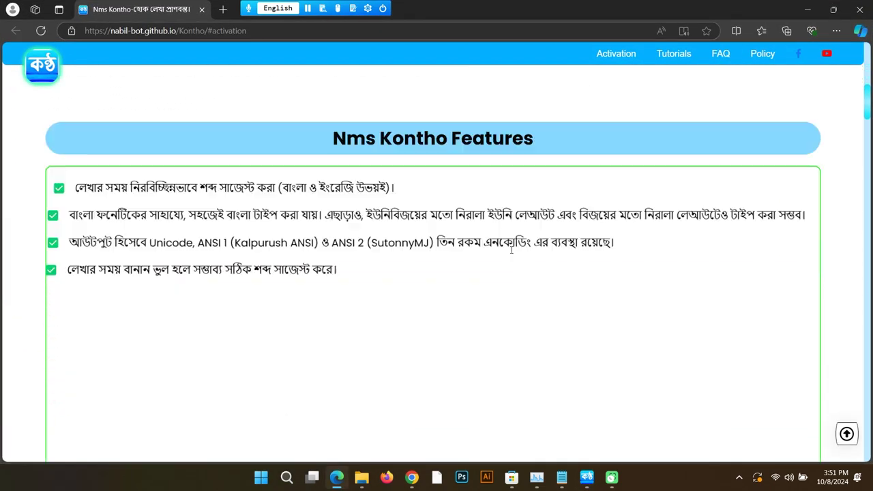
scroll(511, 250, up, 3)
key(F12)
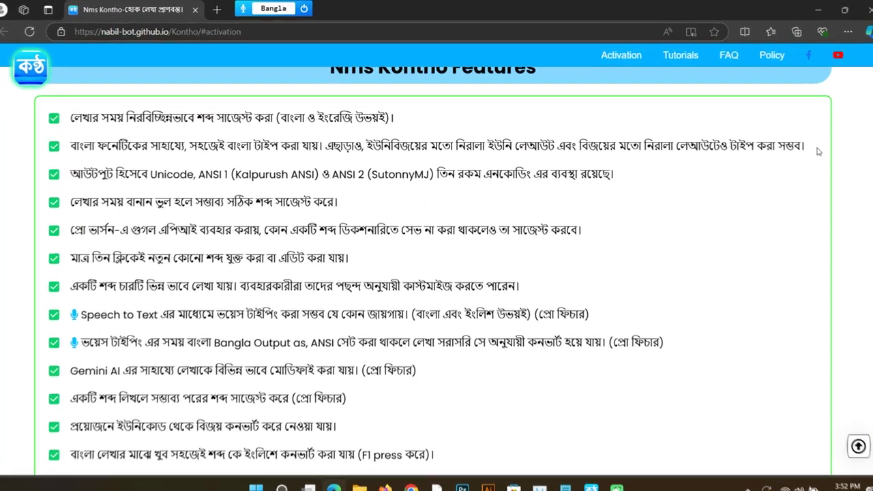
triple_click(838, 159)
ctrl+right_click(457, 216)
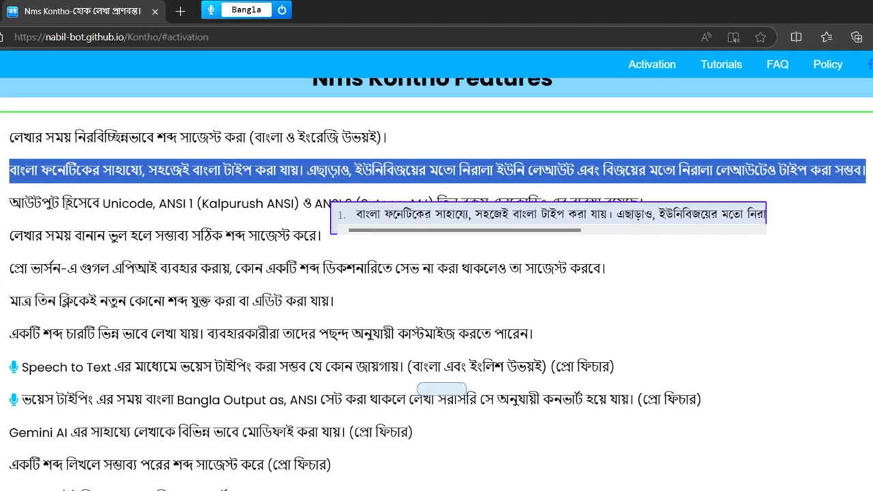
drag(457, 231, 592, 232)
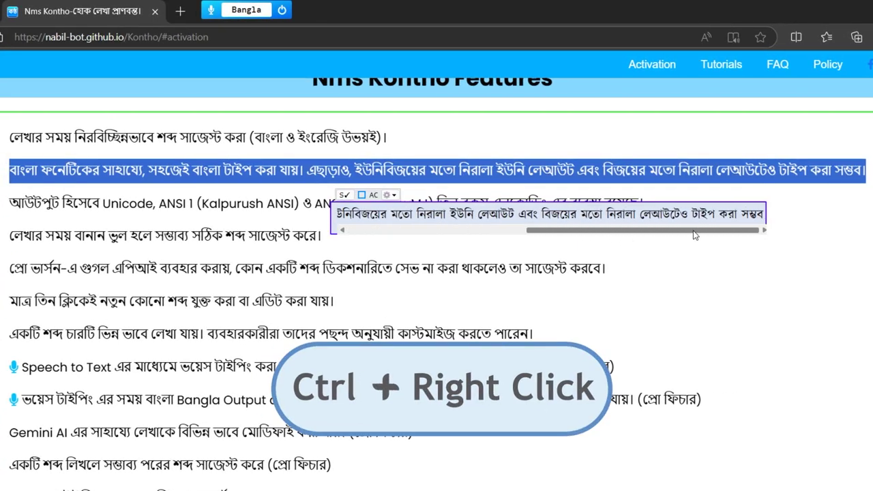
drag(695, 236, 477, 232)
Step: Apply an AI rewrite to the line, getting a shorter Bangla suggestion, then dismiss the popup
ctrl+right_click(413, 217)
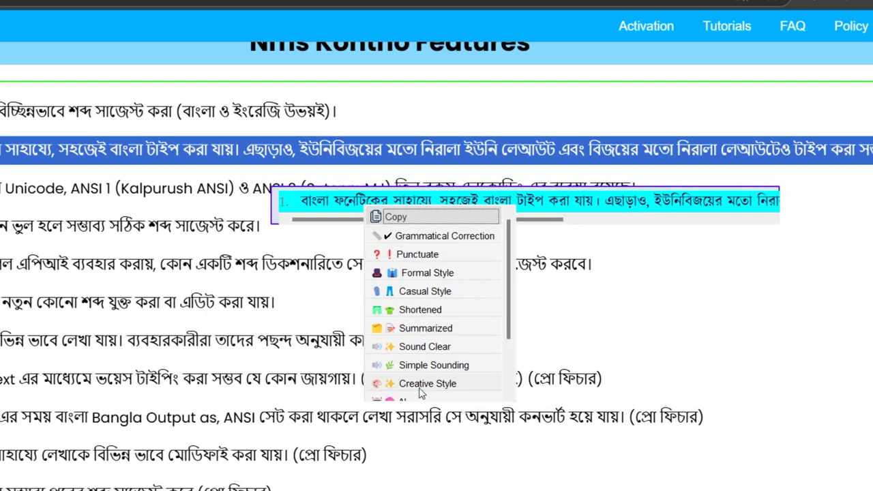
scroll(428, 361, down, 2)
click(401, 333)
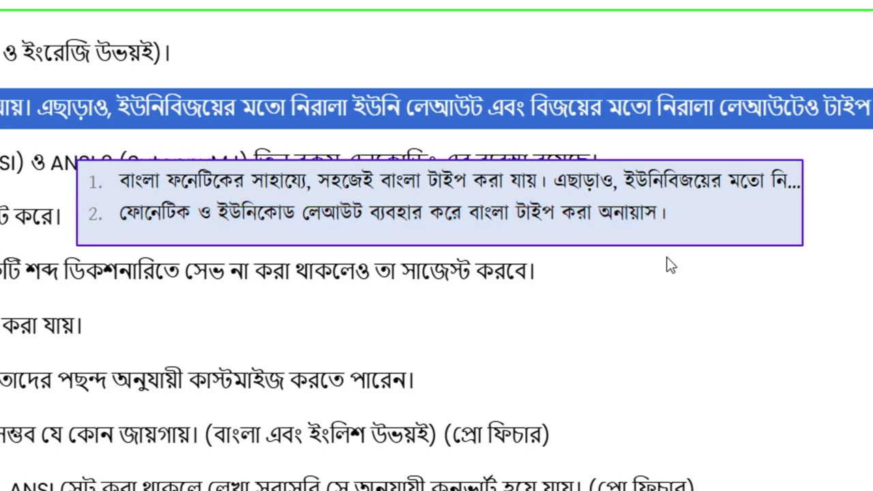
click(642, 303)
drag(2, 272, 156, 271)
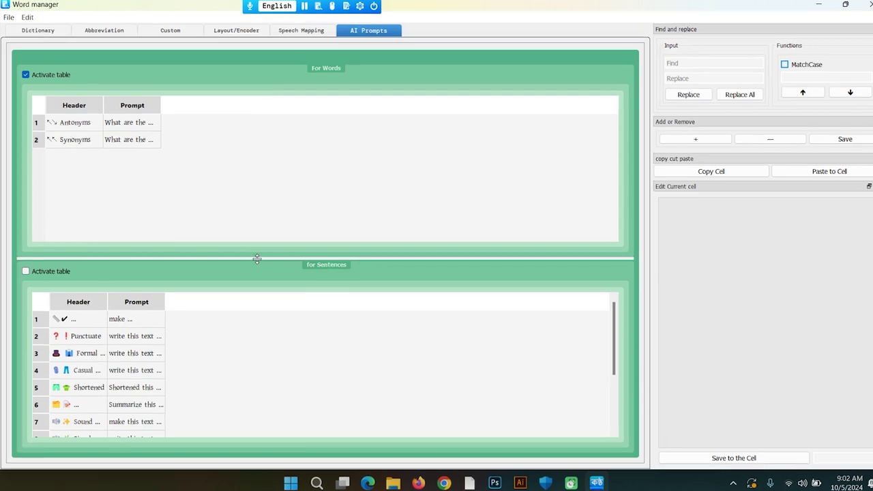
Step: Expand the sentence prompts table, widen the Header column, and insert an empty row after AI
drag(255, 255, 270, 34)
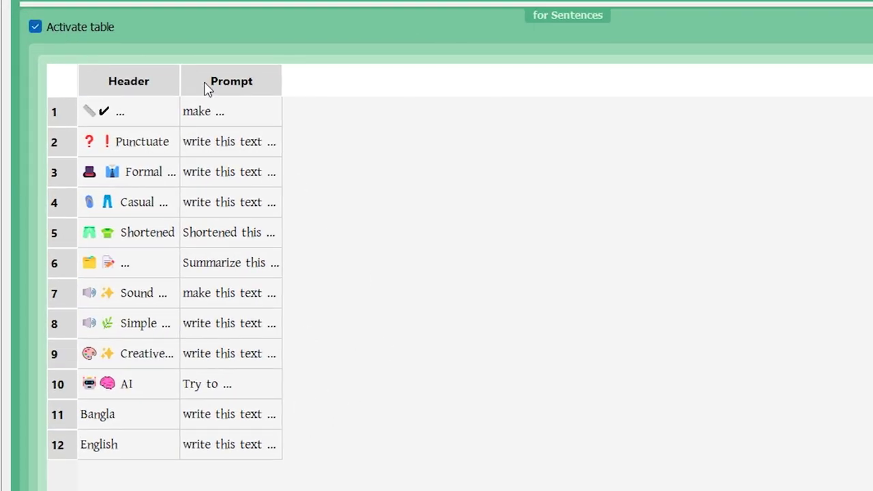
drag(184, 76, 305, 141)
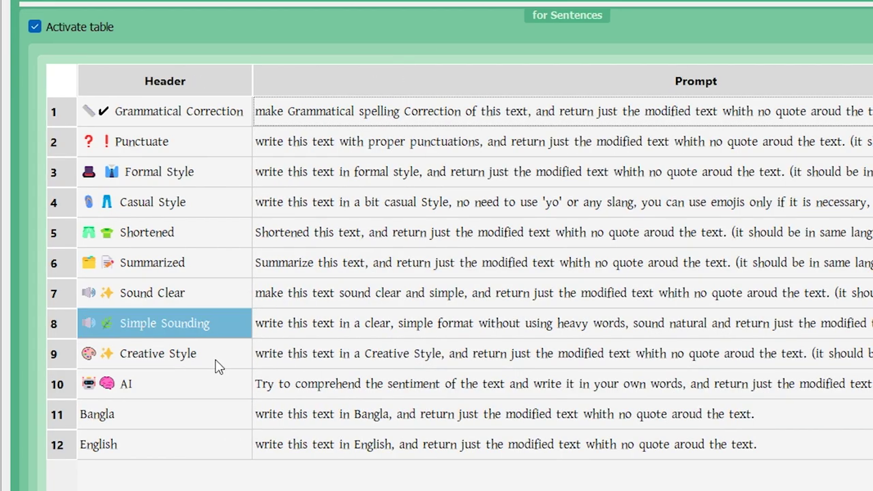
click(151, 380)
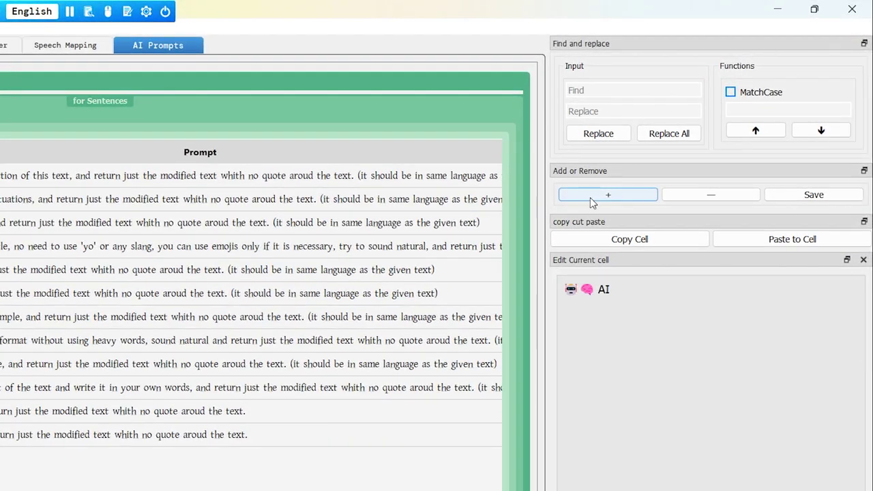
click(590, 195)
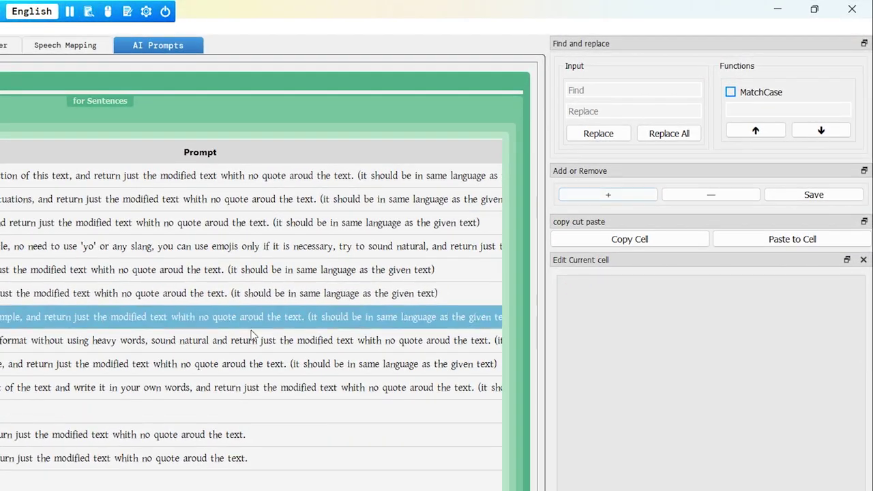
Step: Name the new row 'Rephase' with prompt 'rephase the text and return it without quotes.' and save
double_click(131, 293)
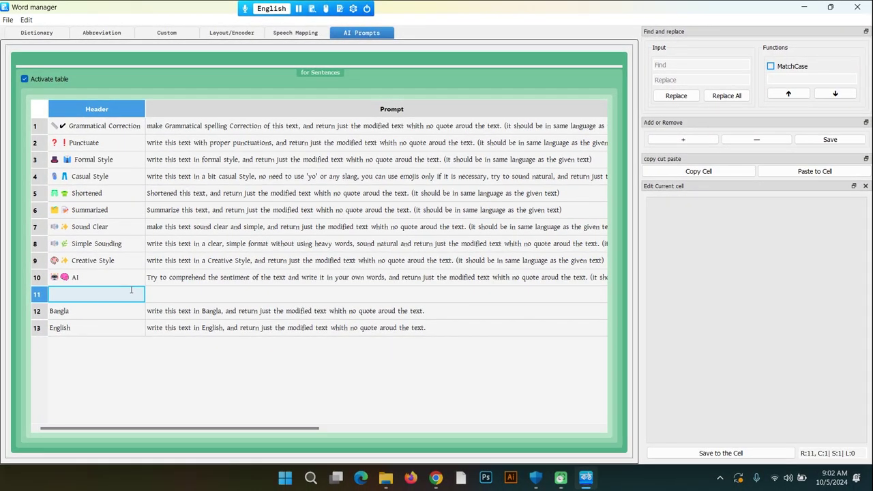
text(Rephase)
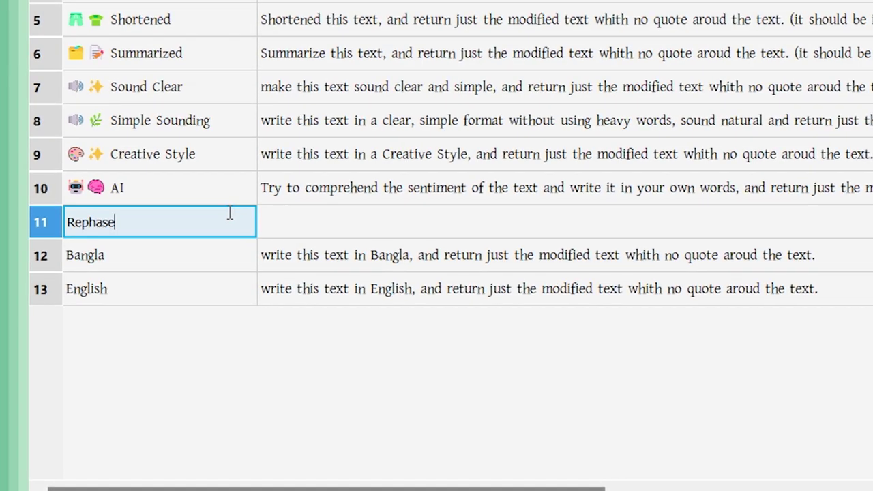
key(Return)
click(332, 254)
double_click(272, 218)
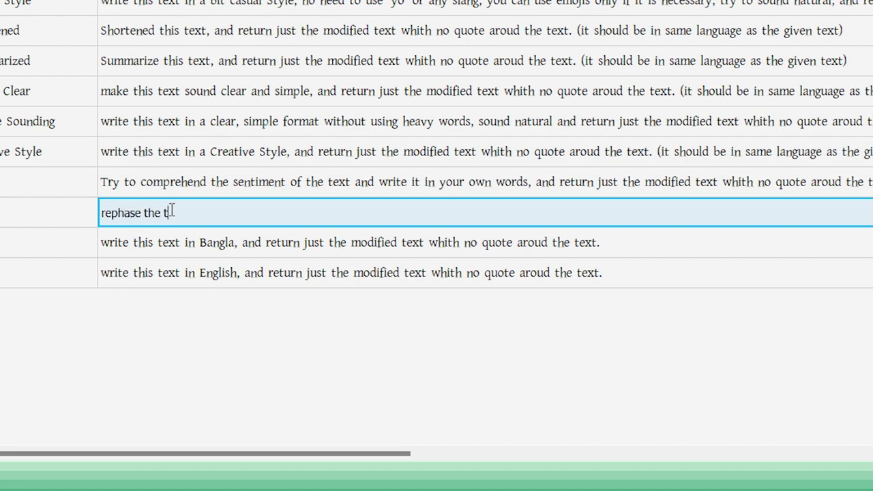
text(rephase the text and return it )
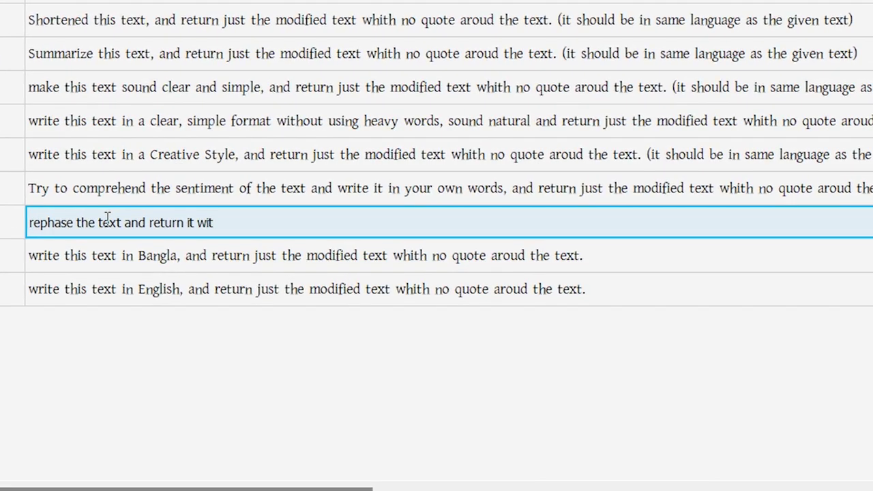
text(withou)
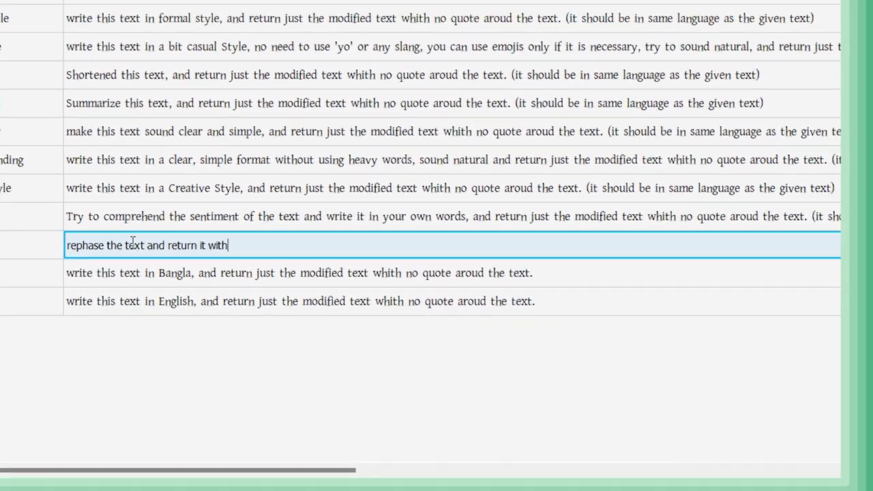
text(t )
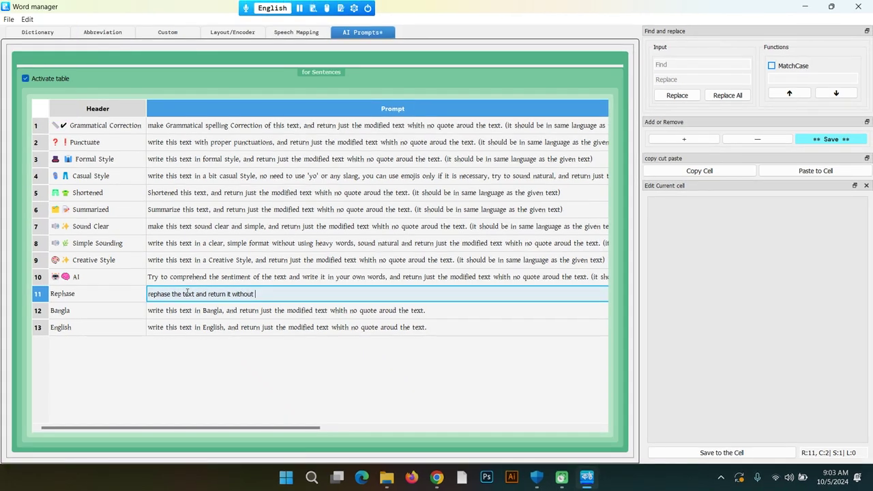
text(quotes.)
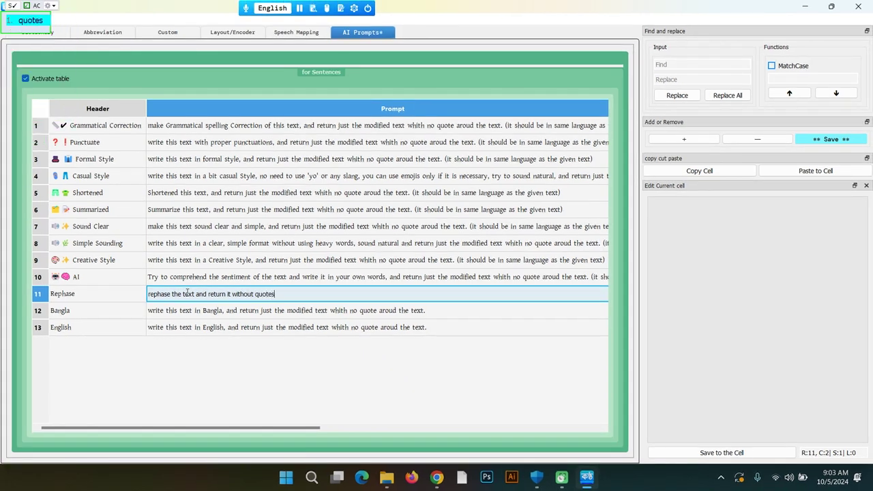
key(Return)
key(ctrl+s)
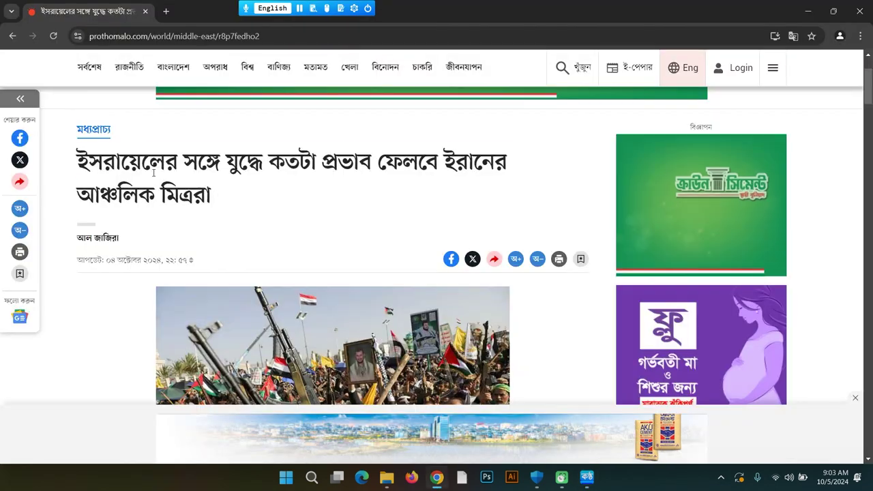
triple_click(162, 173)
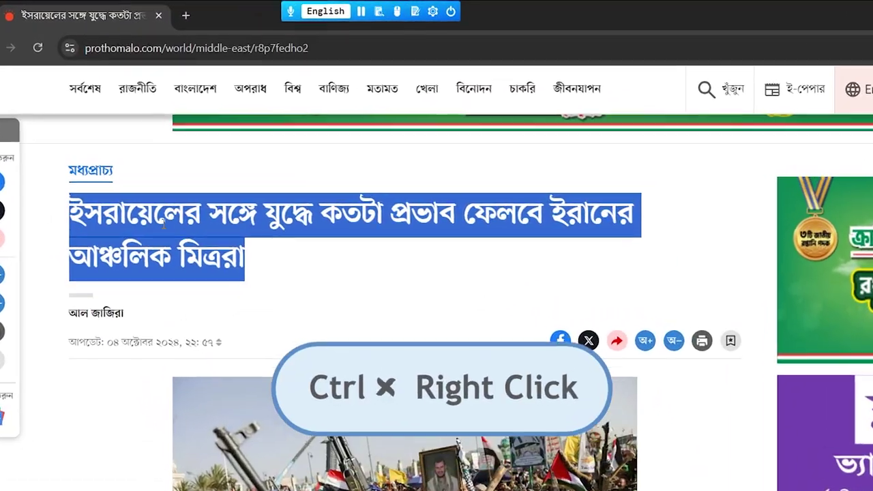
Step: Rephrase the Prothom Alo headline with Kontho's new Rephase prompt
ctrl+right_click(164, 229)
right_click(197, 77)
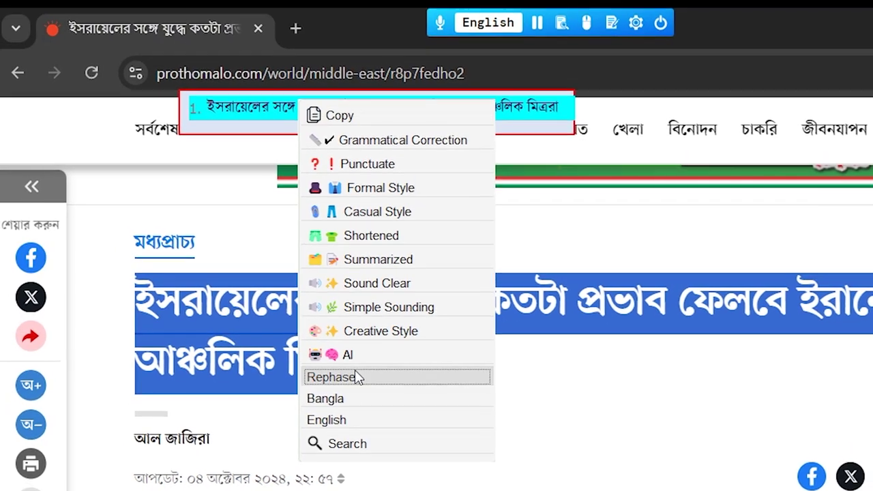
click(344, 312)
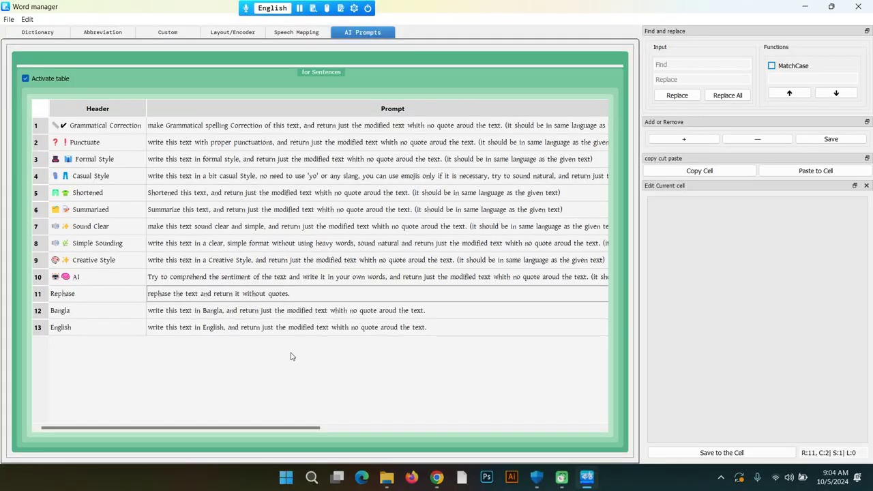
click(380, 280)
Step: Append '(it should be in same language as the given text)' to the Rephase prompt and save it
scroll(416, 232, right, 2)
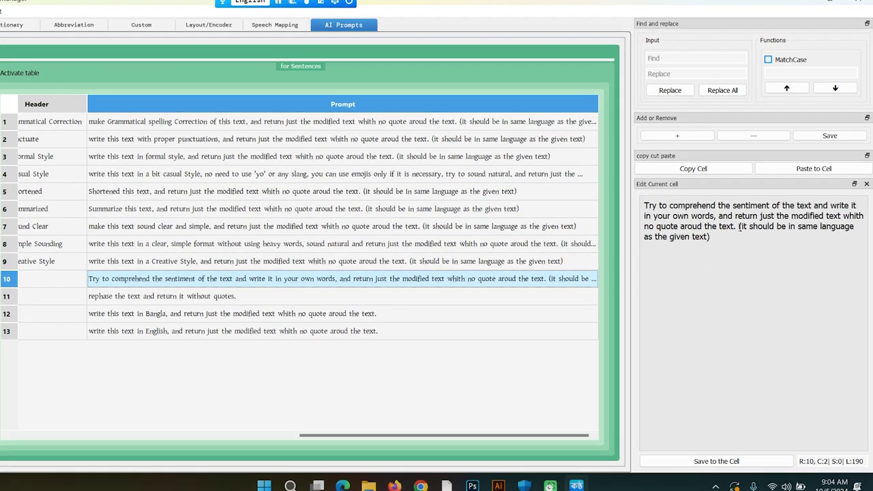
drag(742, 228, 817, 276)
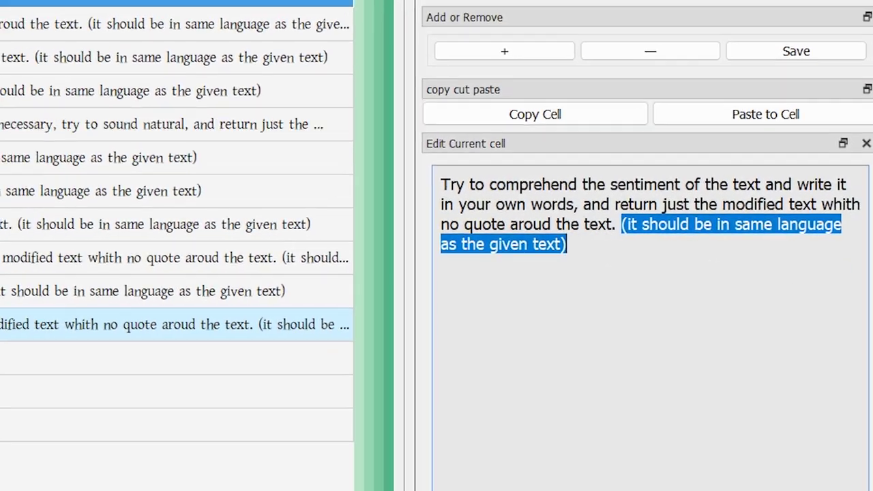
click(269, 297)
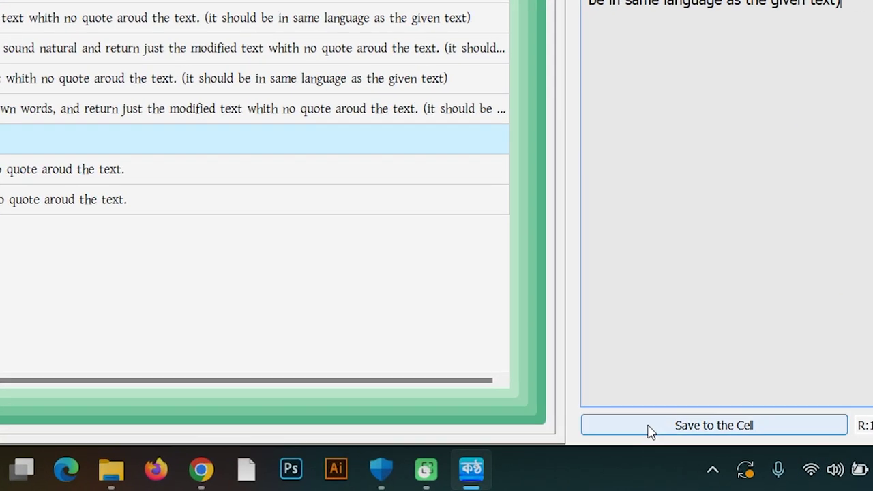
click(686, 452)
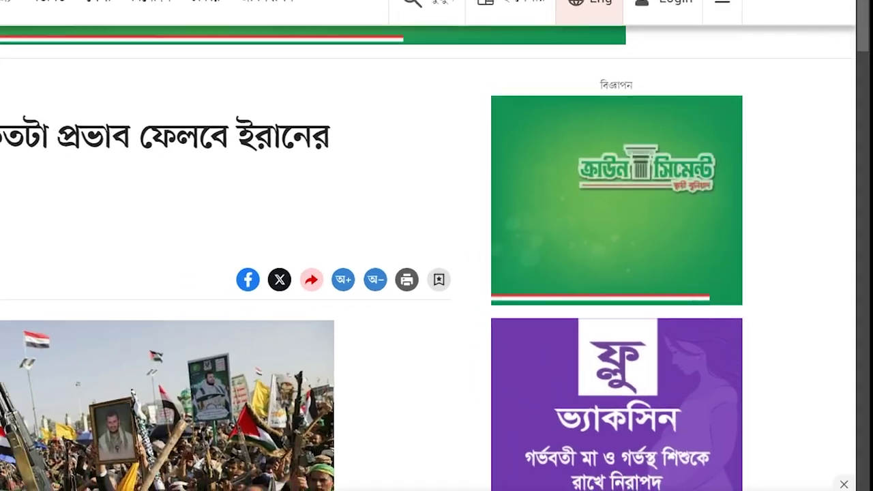
drag(211, 198, 78, 147)
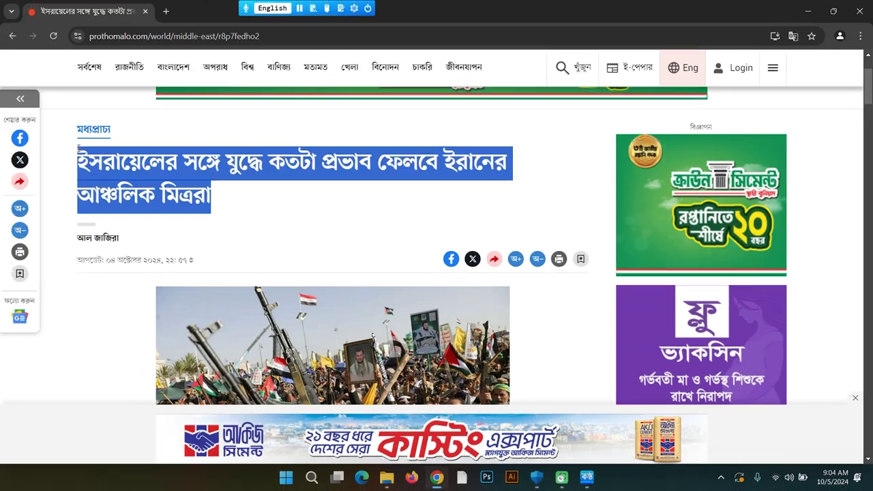
Step: Rephrase the selected Prothom Alo headline with Kontho, then dismiss the suggestions
ctrl+right_click(117, 41)
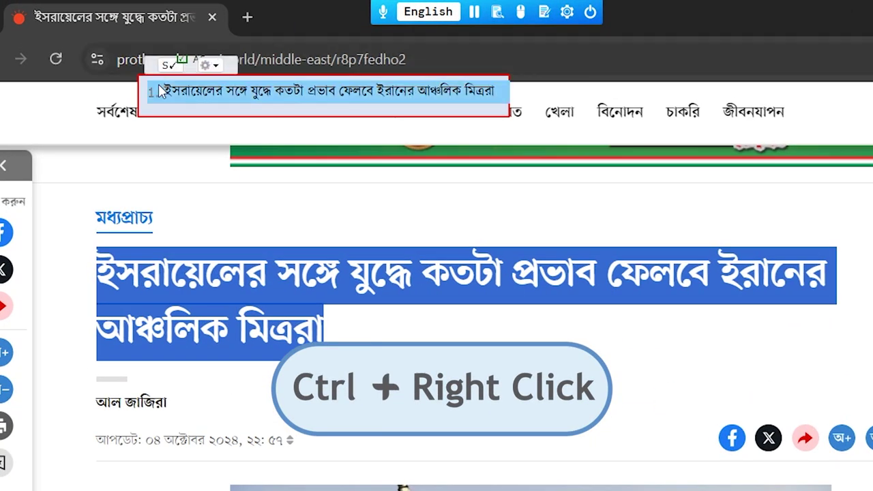
drag(164, 68, 378, 330)
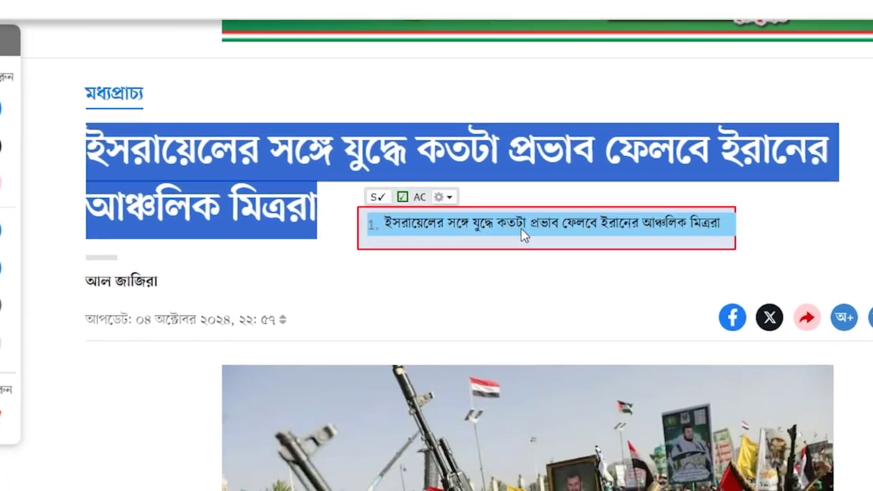
right_click(522, 234)
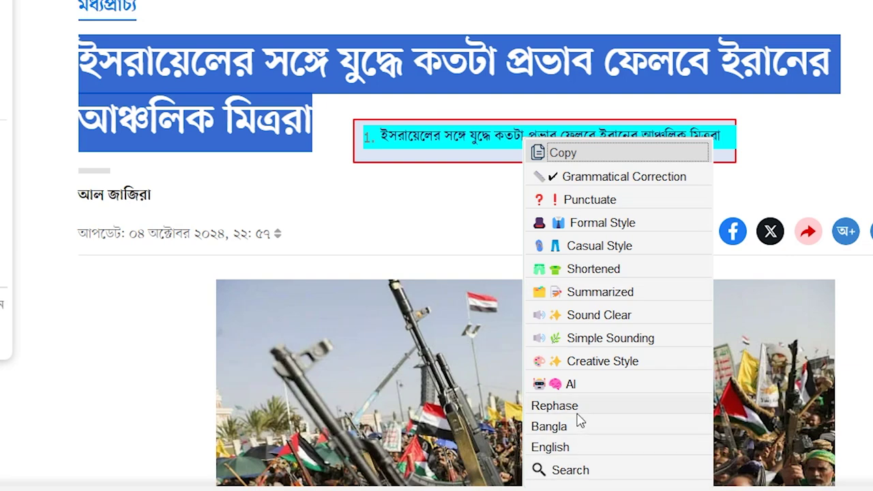
click(572, 409)
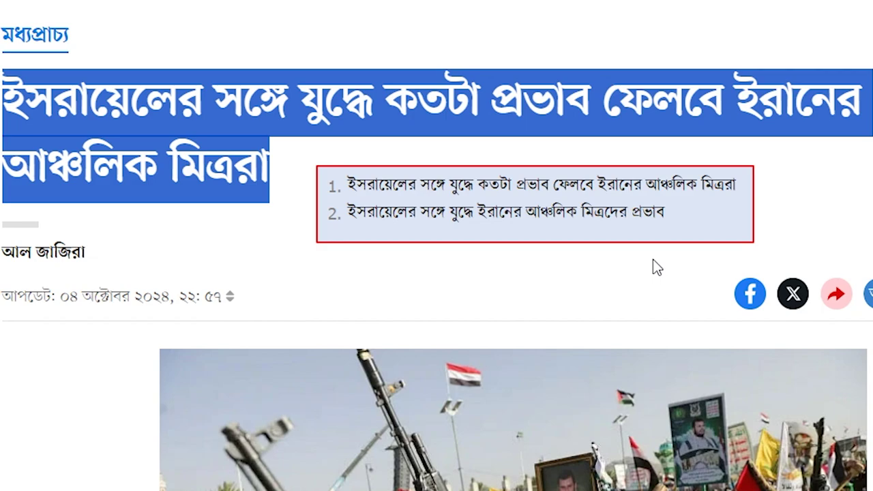
mouse_move(723, 194)
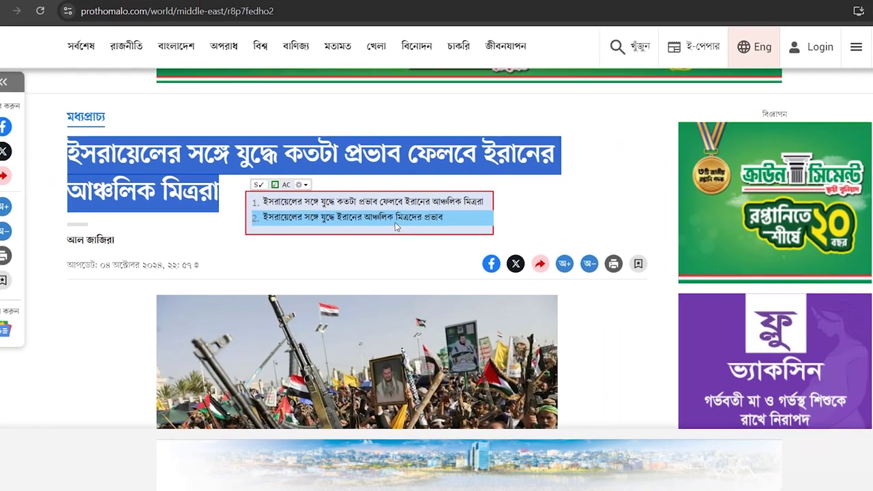
click(395, 225)
Step: Rephrase the article's first paragraph and send suggestion 2 to Nms Doc Pad
scroll(134, 213, down, 5)
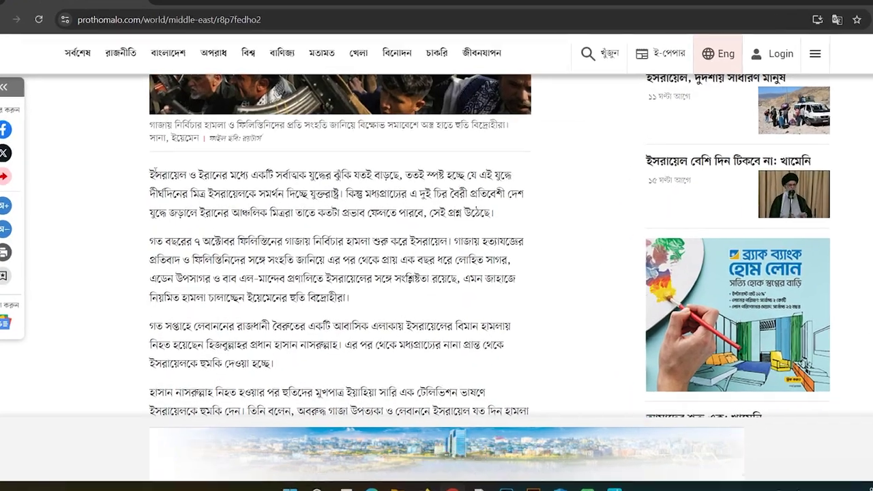
drag(155, 180, 475, 216)
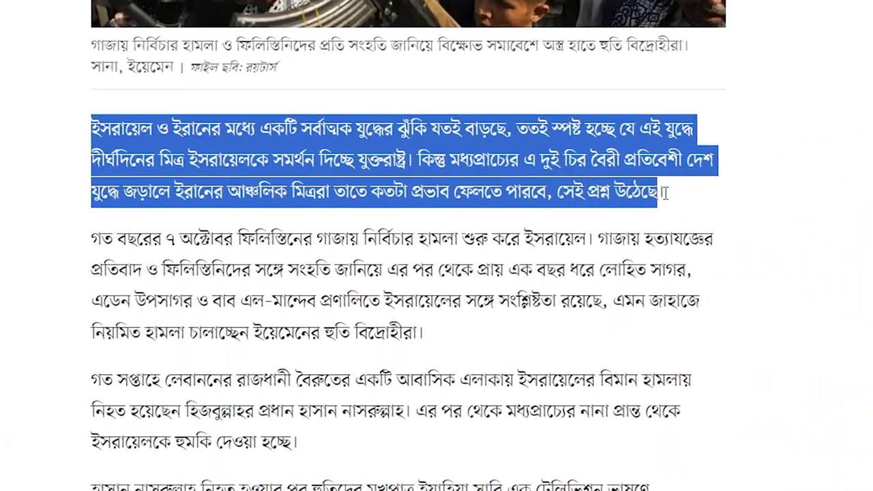
right_click(530, 187)
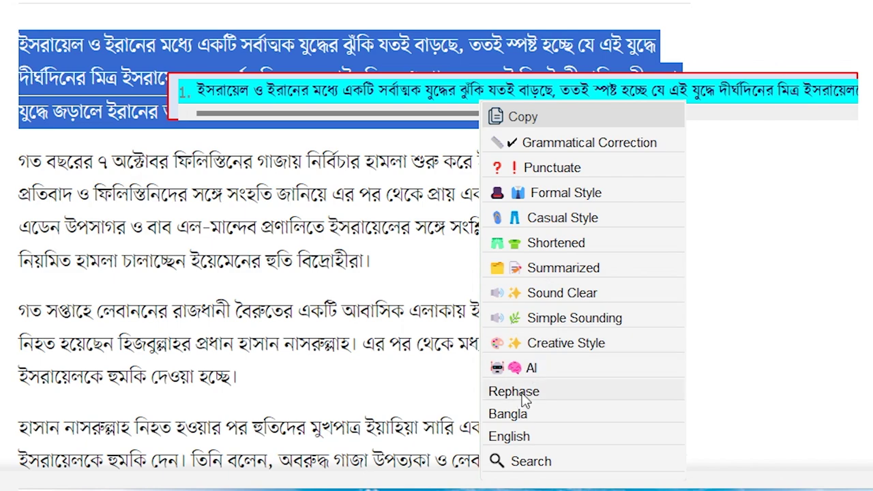
click(522, 395)
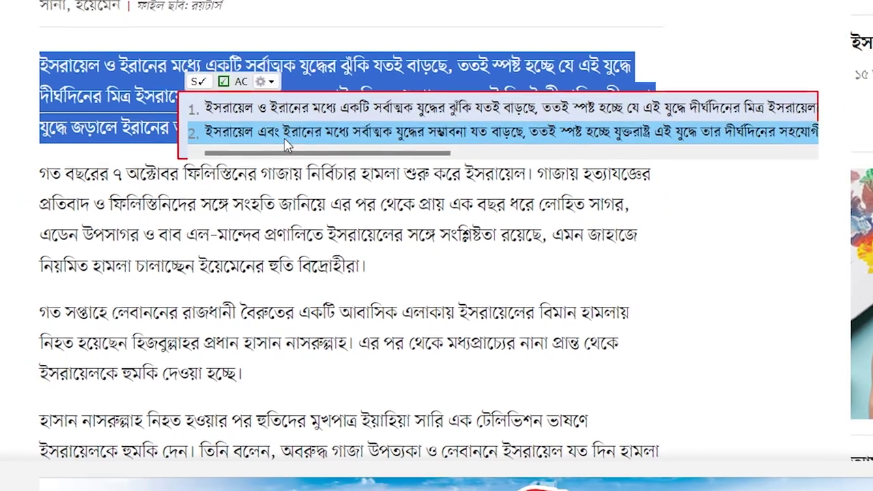
right_click(328, 131)
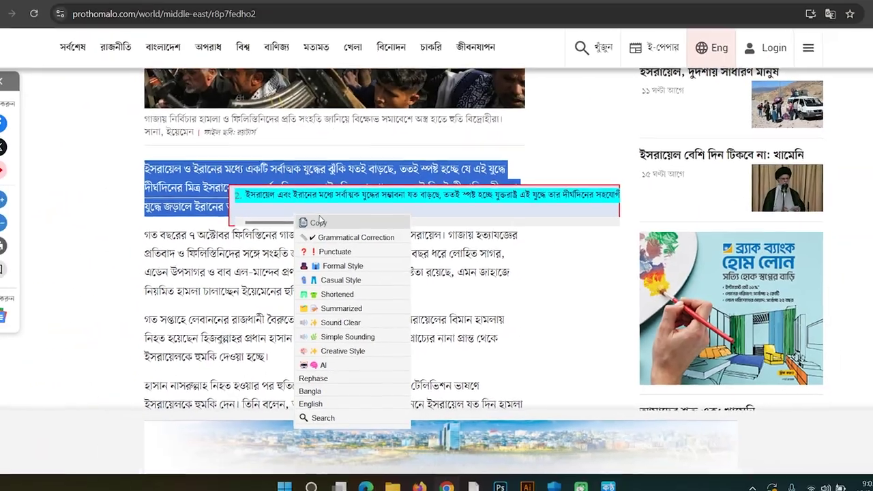
click(322, 176)
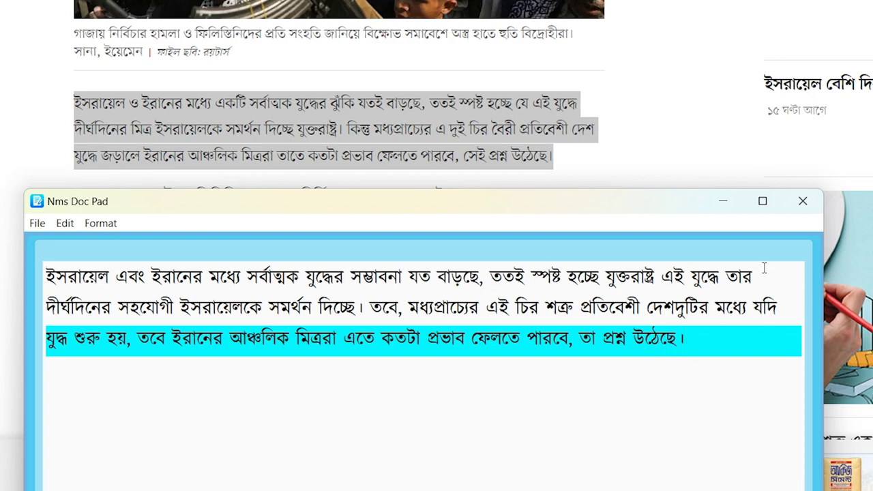
click(807, 208)
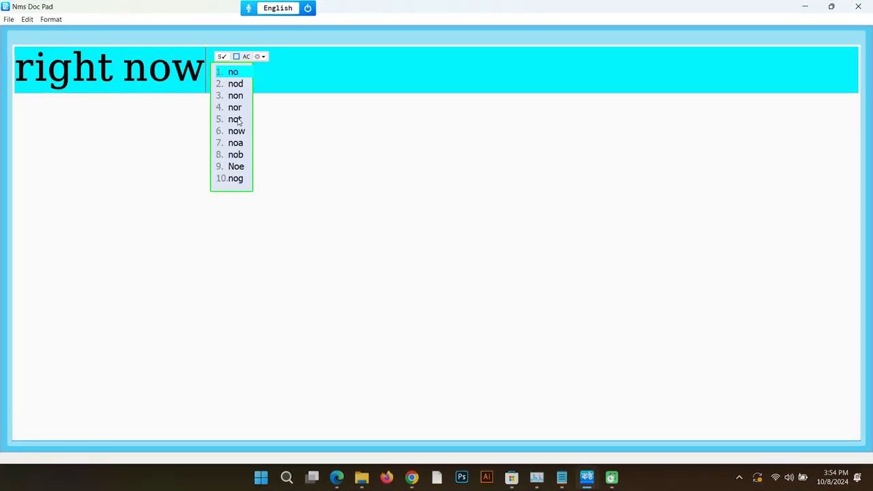
Step: Type 'right now im very hapy' in Nms Doc Pad
text(i ha)
key(BackSpace)
key(BackSpace)
key(BackSpace)
text(m very hapy)
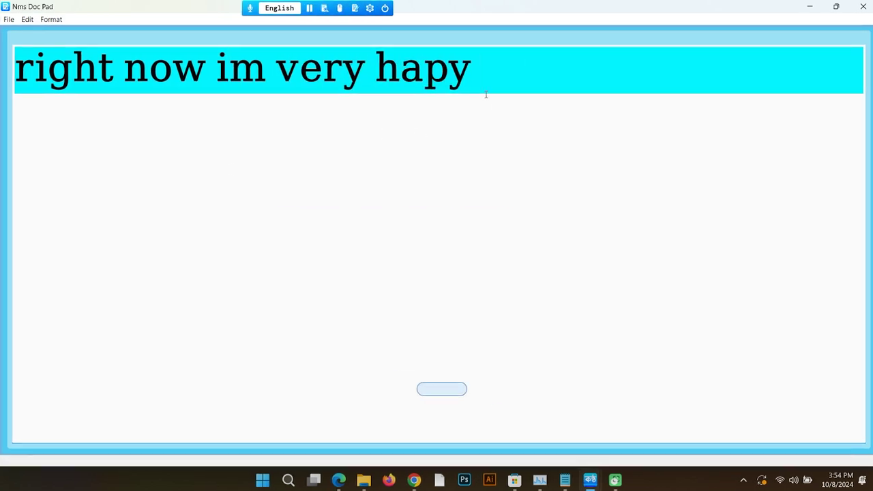
ctrl+right_click(55, 64)
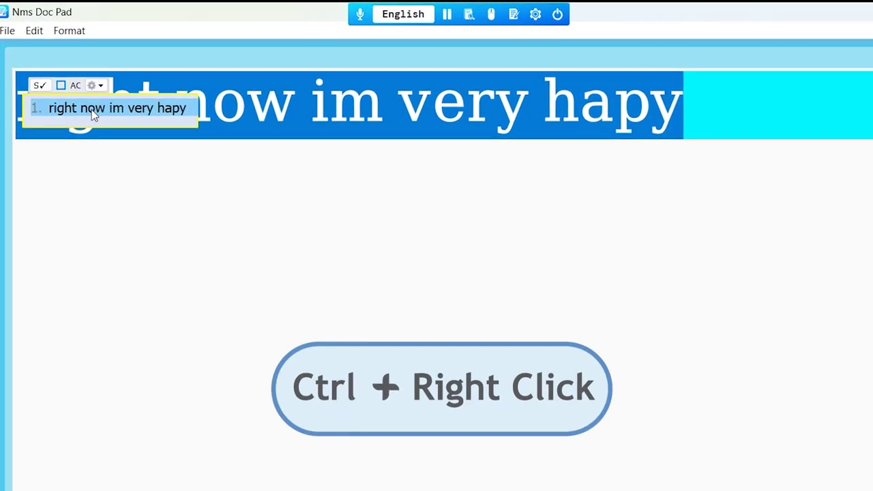
Step: Apply Kontho's grammatical correction to the line, choosing suggestion 2
right_click(92, 111)
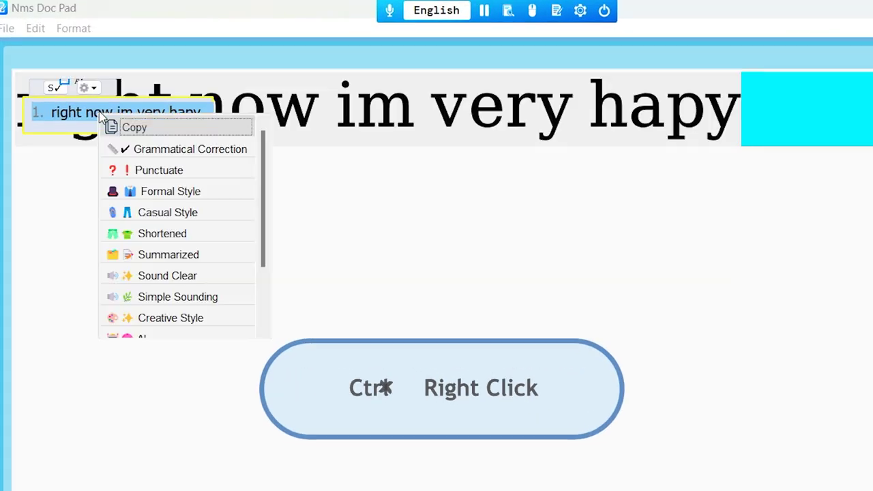
click(139, 148)
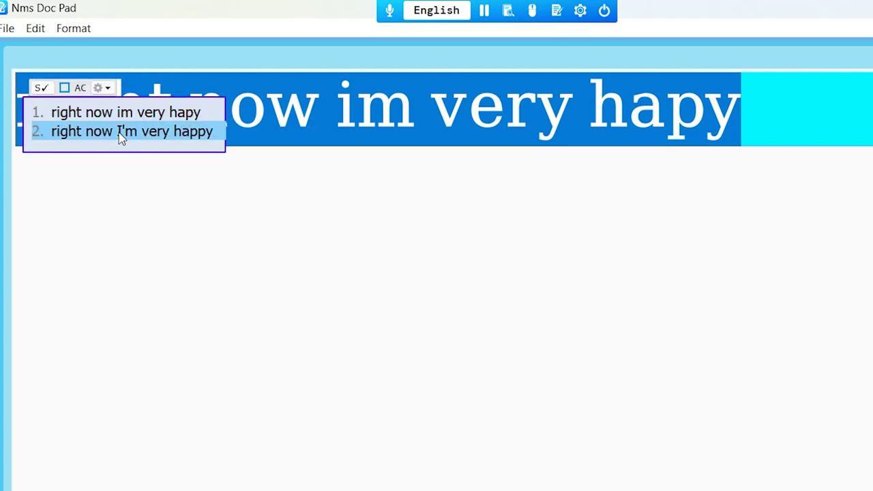
click(120, 132)
Step: Replace 'happy' with the synonym 'delighted'
double_click(695, 107)
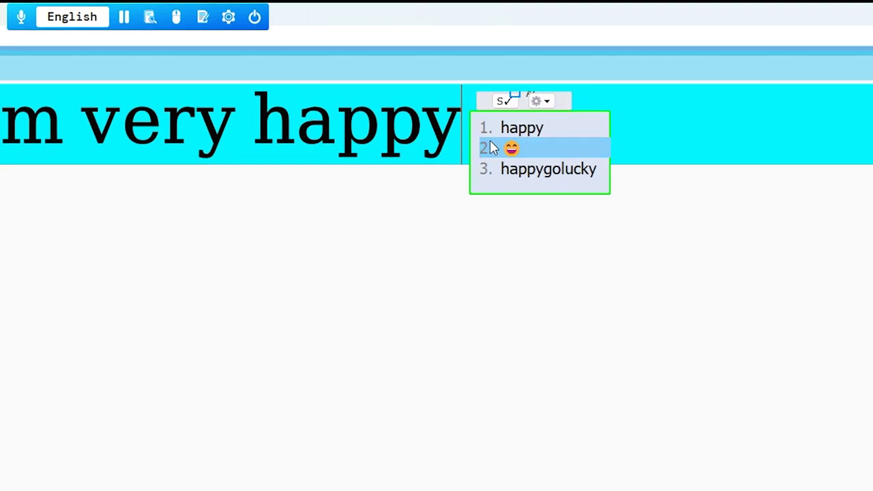
right_click(549, 132)
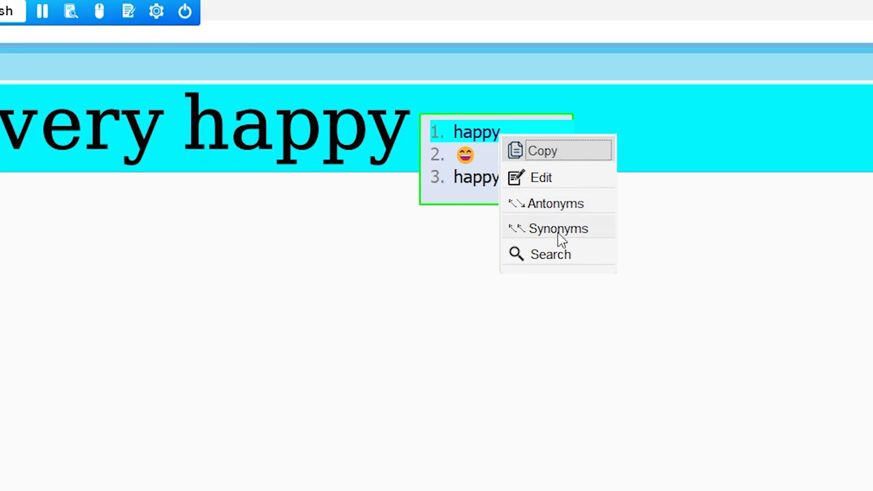
click(558, 236)
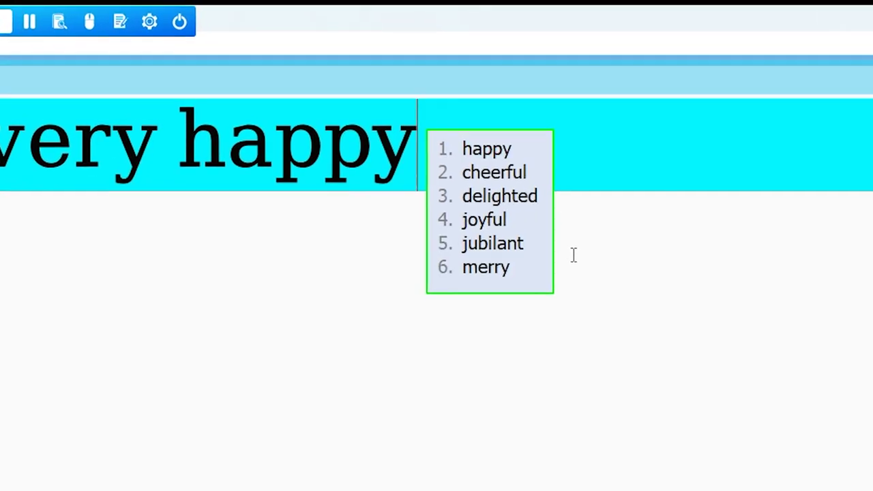
key(Down)
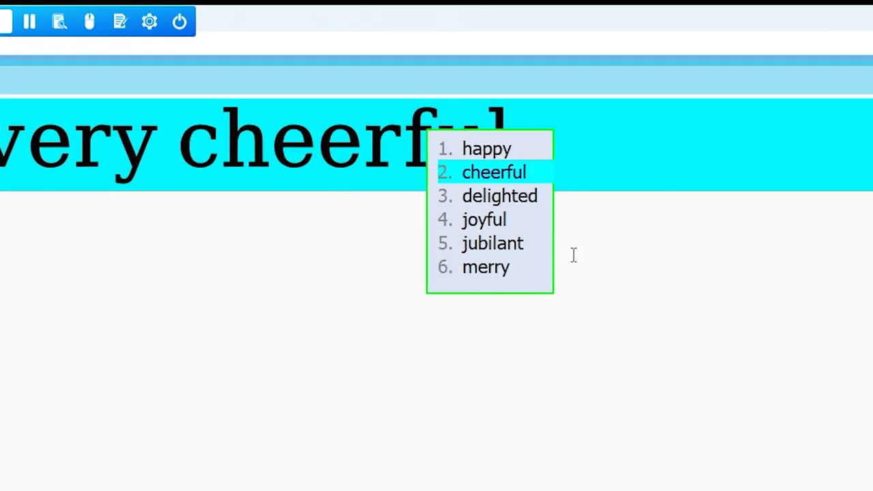
key(Down)
key(Down)
key(Down)
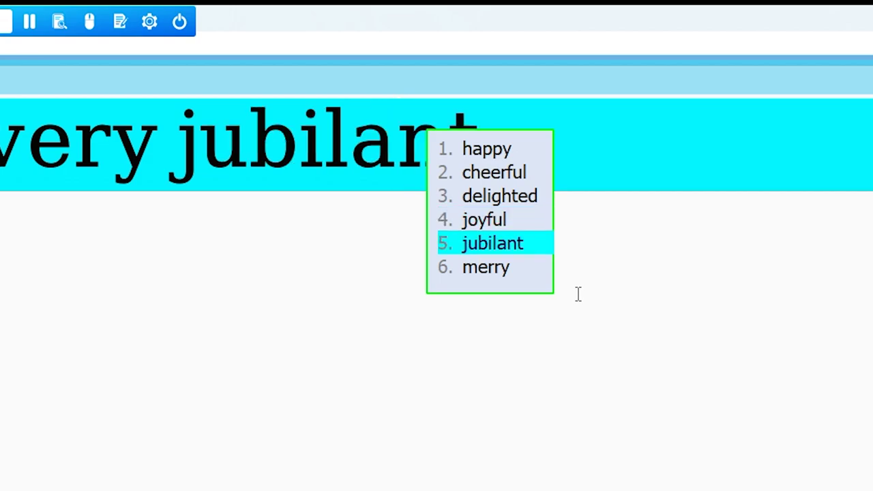
key(Down)
key(Down)
key(Down)
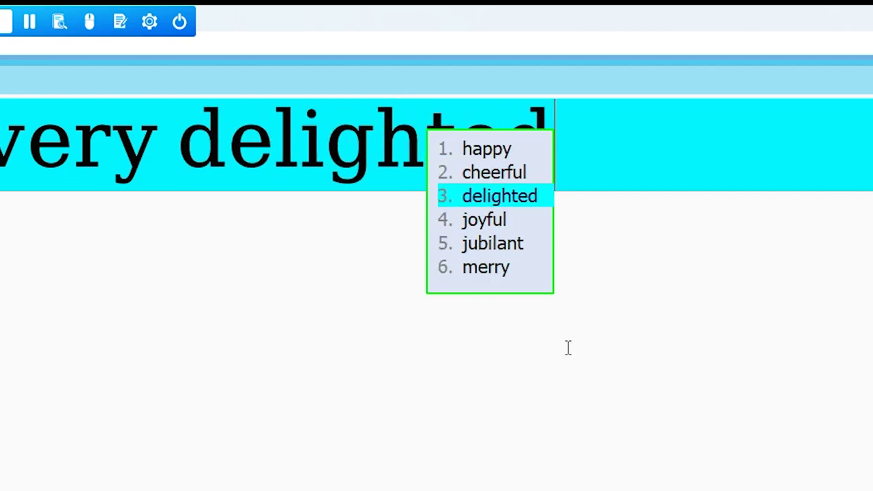
key(Return)
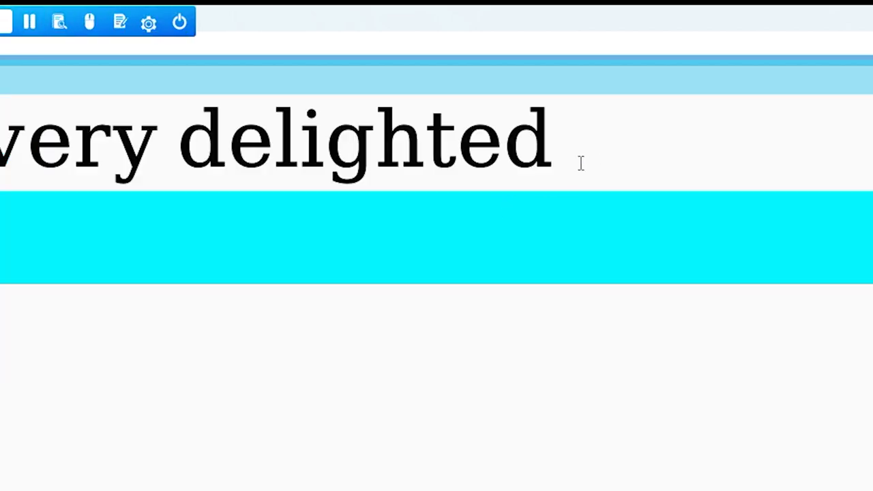
Step: Type the romanized lines 'ami' and 'hindite' on new lines
text(ami)
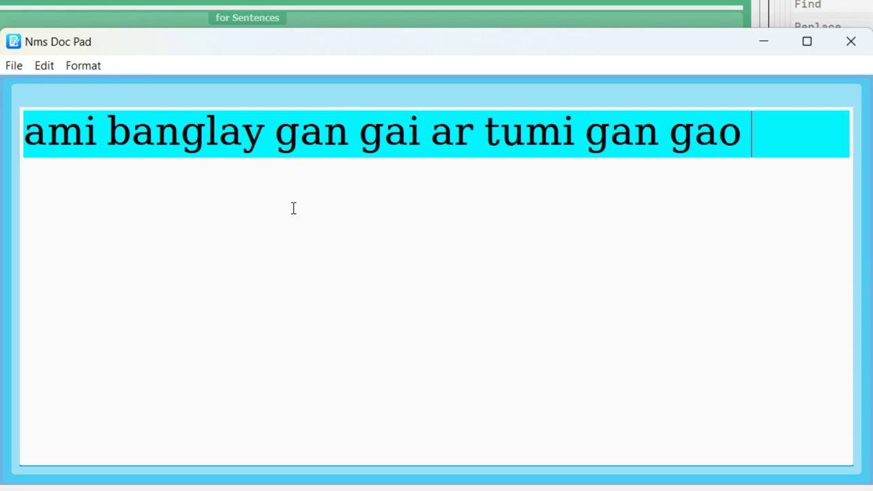
key(Return)
text(hindite)
ctrl+right_click(294, 208)
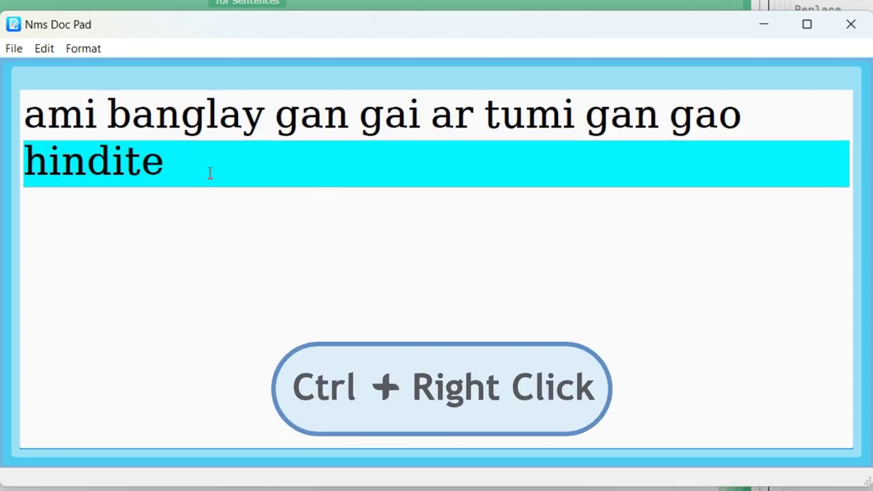
Step: Convert both romanized lines to Bangla script using suggestion 2
drag(211, 174, 22, 97)
ctrl+right_click(92, 131)
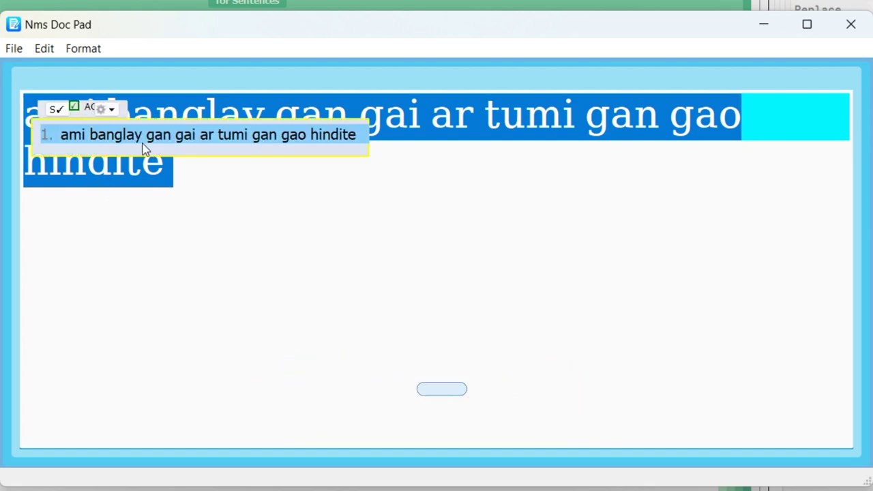
right_click(145, 144)
scroll(223, 377, down, 3)
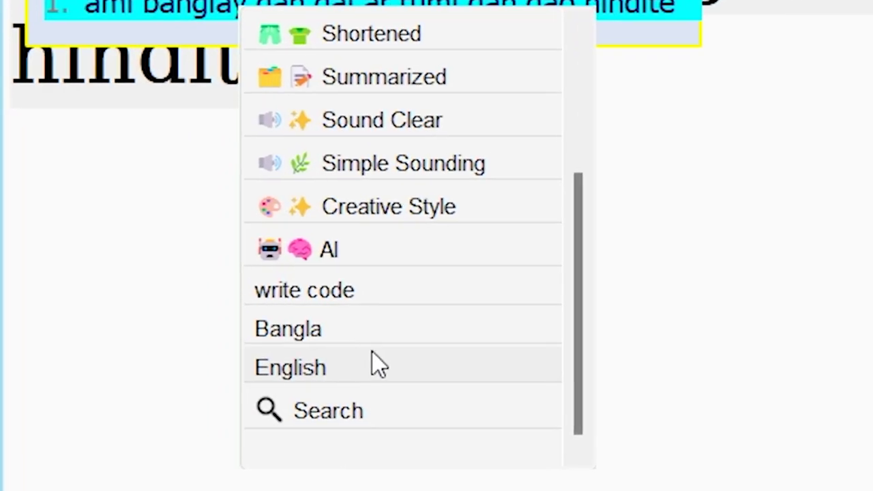
click(191, 298)
click(334, 330)
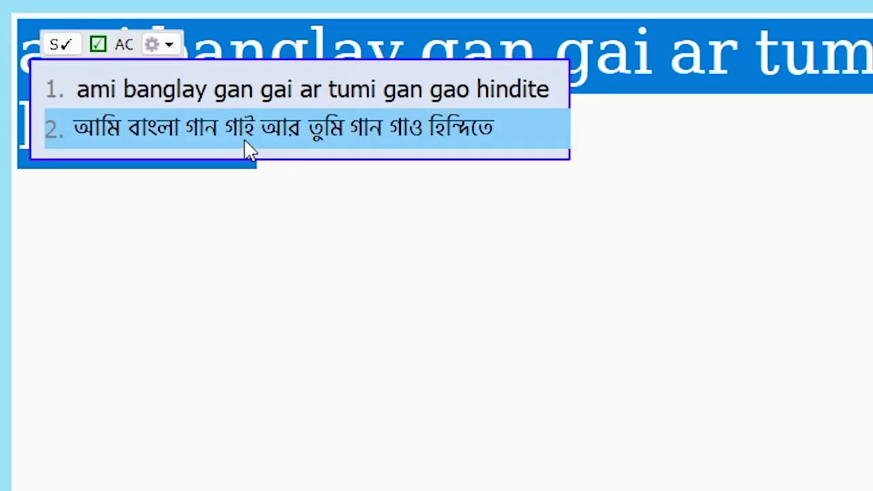
click(248, 141)
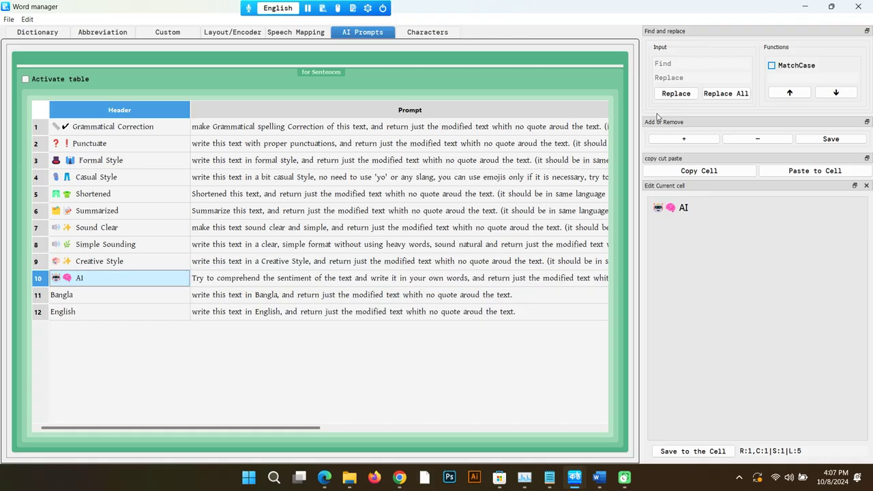
Step: Add and save prompt row 11 'write code': follow the instructions, return just the code without quotes
click(25, 79)
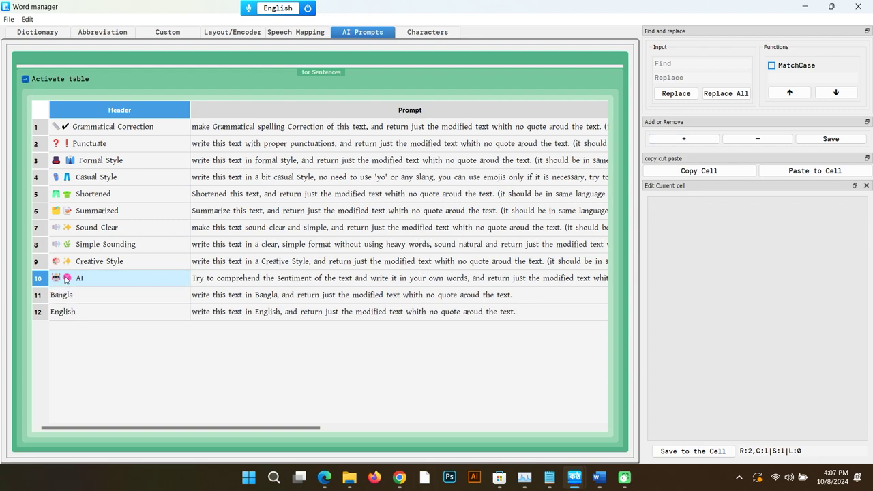
click(684, 138)
click(152, 294)
text(wirite code)
key(Return)
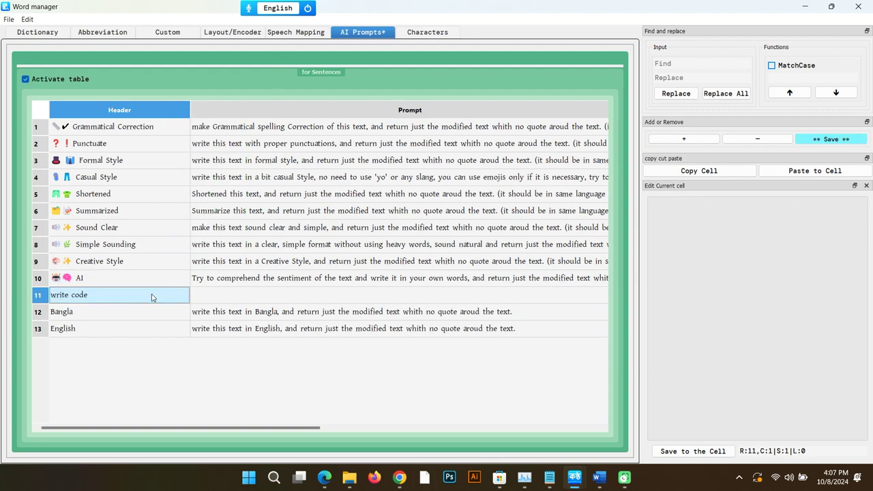
click(267, 295)
text(write code )
text(by following)
key(BackSpace)
key(BackSpace)
key(BackSpace)
key(BackSpace)
key(BackSpace)
key(BackSpace)
key(BackSpace)
key(BackSpace)
key(BackSpace)
key(BackSpace)
key(BackSpace)
key(BackSpace)
text(according to the instructions. )
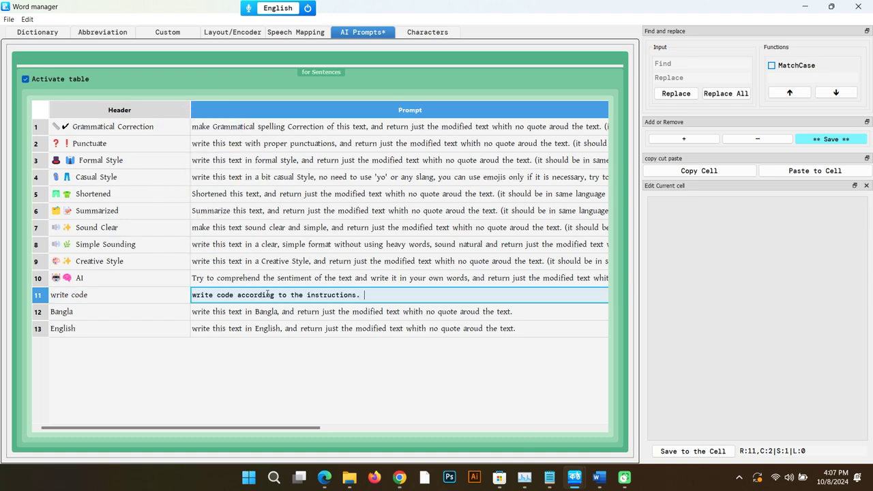
text(return just the code without quotes)
click(823, 140)
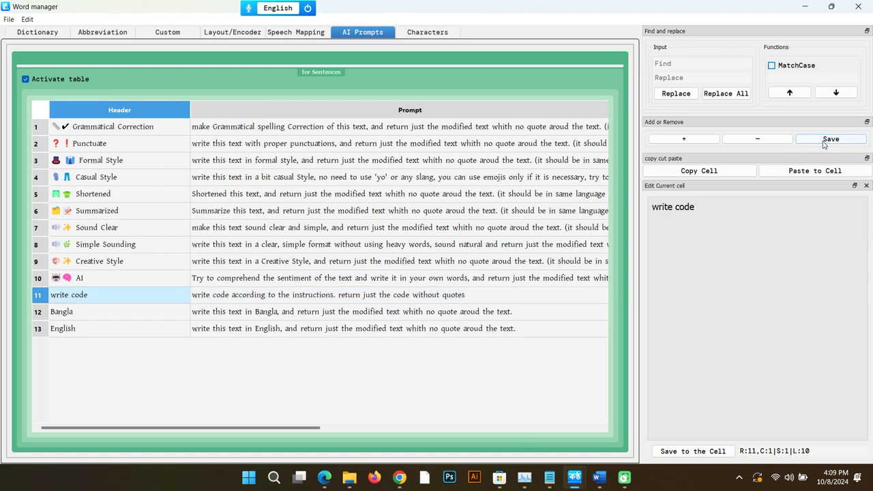
click(804, 6)
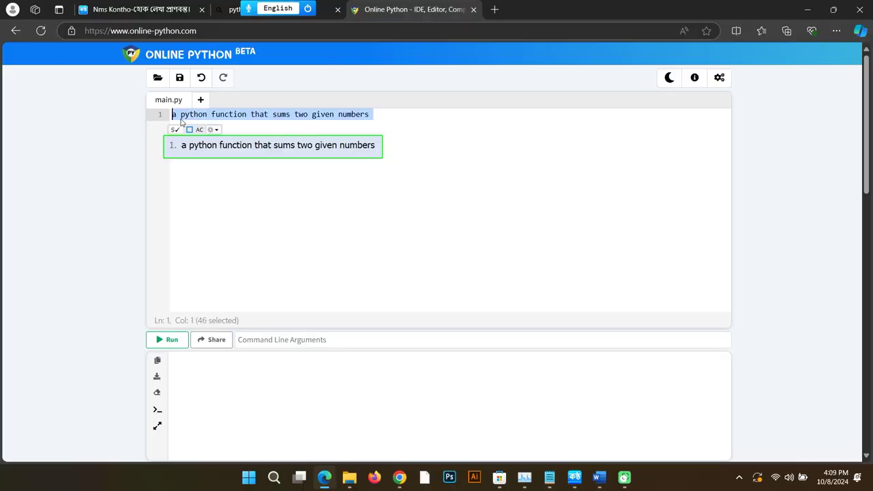
Step: Turn the request into a sum_two_numbers function with Kontho's write code prompt
right_click(214, 151)
scroll(264, 227, down, 2)
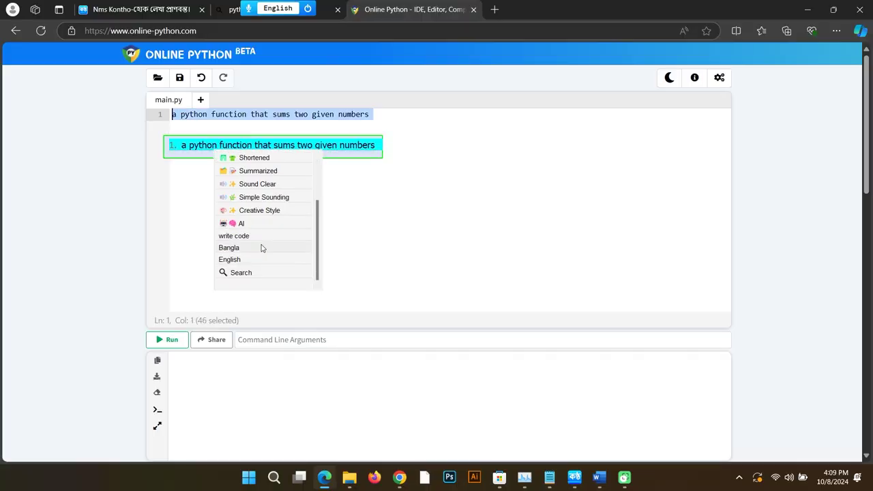
click(247, 236)
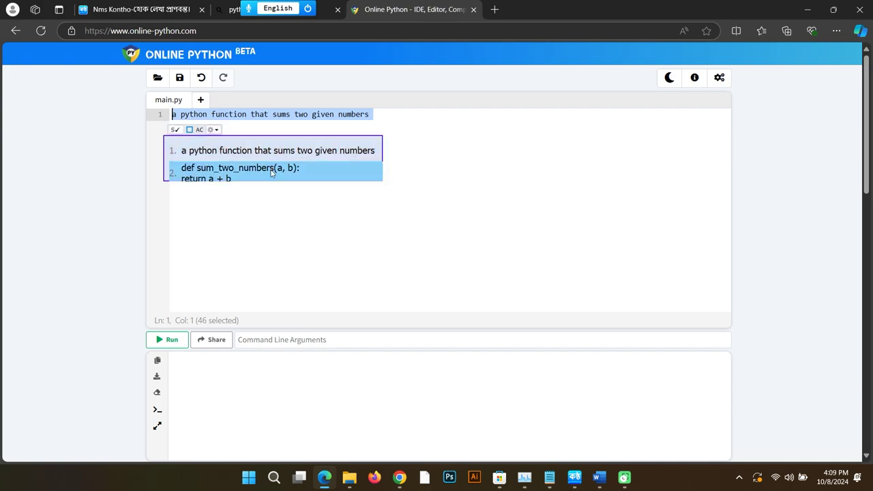
click(271, 173)
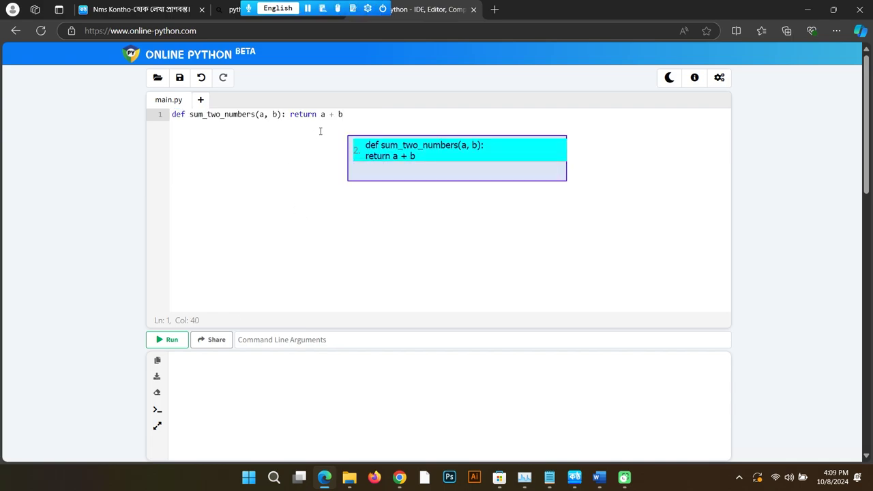
Step: Add print(sum_two_numbers(6, 4)) below the function and run it to print 10
key(Return)
key(Return)
text(sum_two_numbers(a, b))
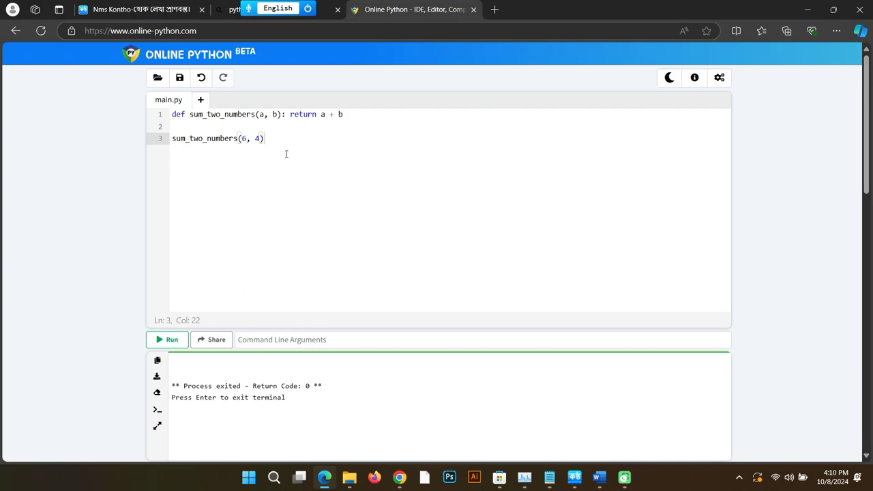
drag(286, 152, 171, 143)
text(()
click(170, 143)
text(print)
click(167, 339)
Step: Replace the editor contents with a request for code picking a random number in a user-given range
key(ctrl+a)
key(BackSpace)
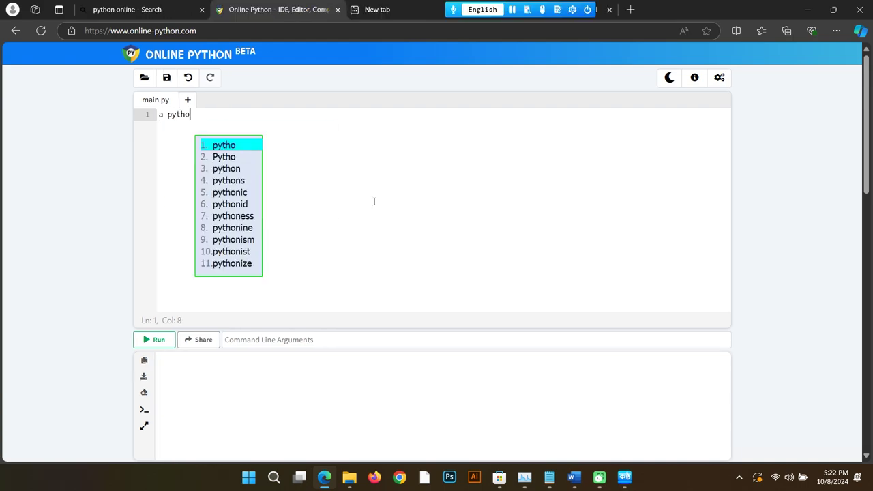
text(n code that asks user for a number in range and picks a random number in between that range and keeps asking the user for )
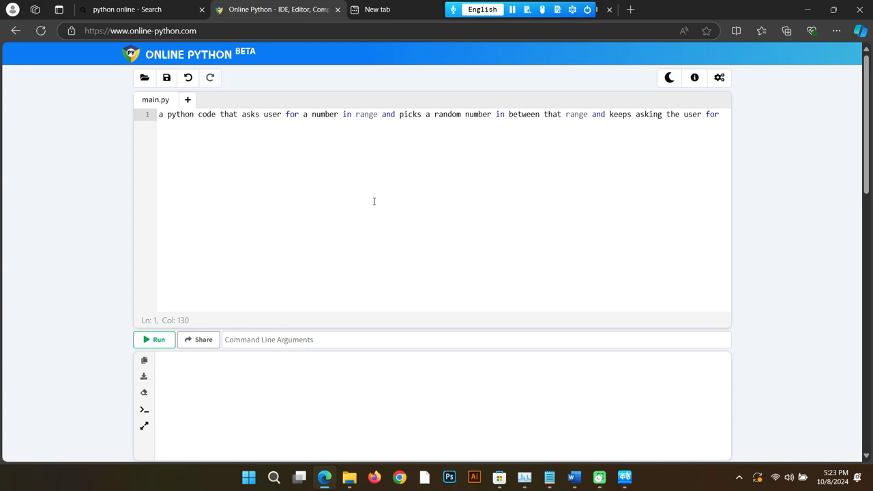
text(guessed number untill user gets it correct)
Step: Split the request onto two lines, add 'the', and apply Kontho's corrected rewrite
click(665, 114)
key(Return)
click(216, 126)
text(the)
key(ctrl+a)
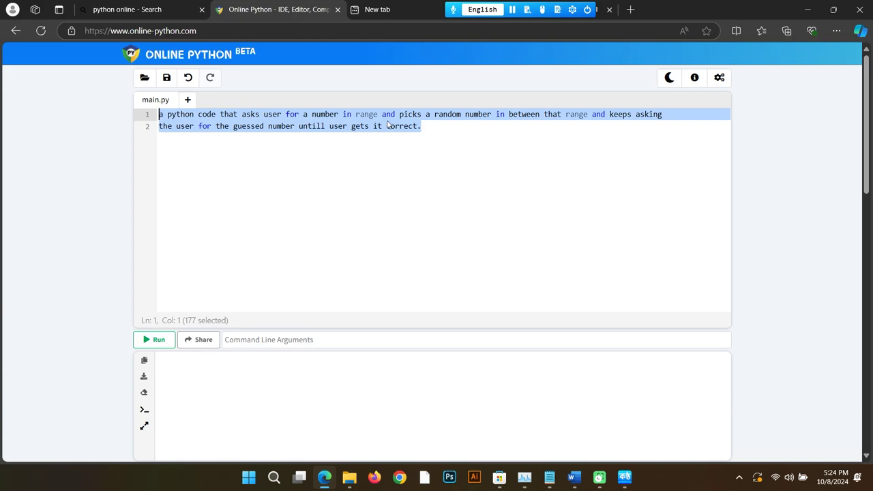
right_click(350, 153)
click(386, 172)
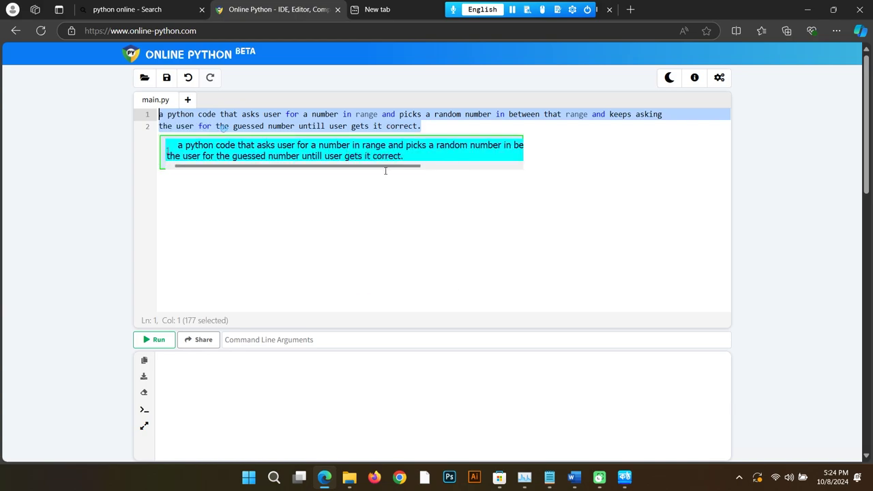
click(304, 156)
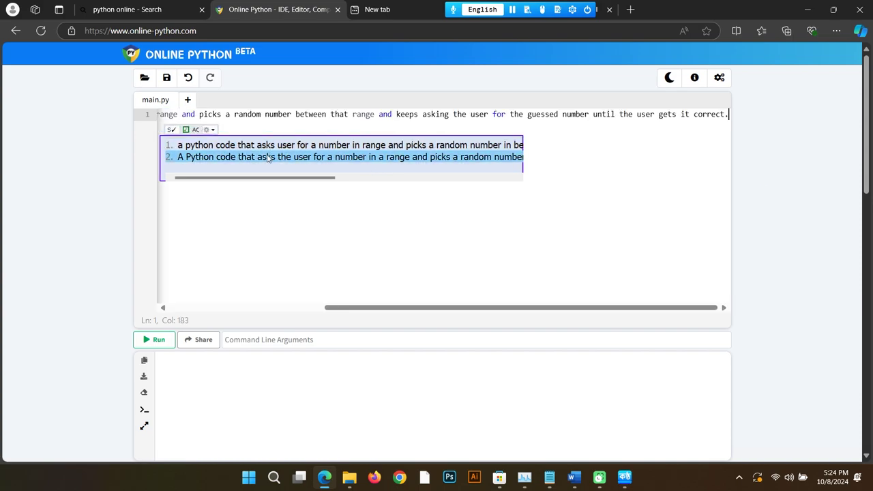
Step: Generate code from the corrected request with Kontho's Write Code prompt
drag(579, 308, 225, 279)
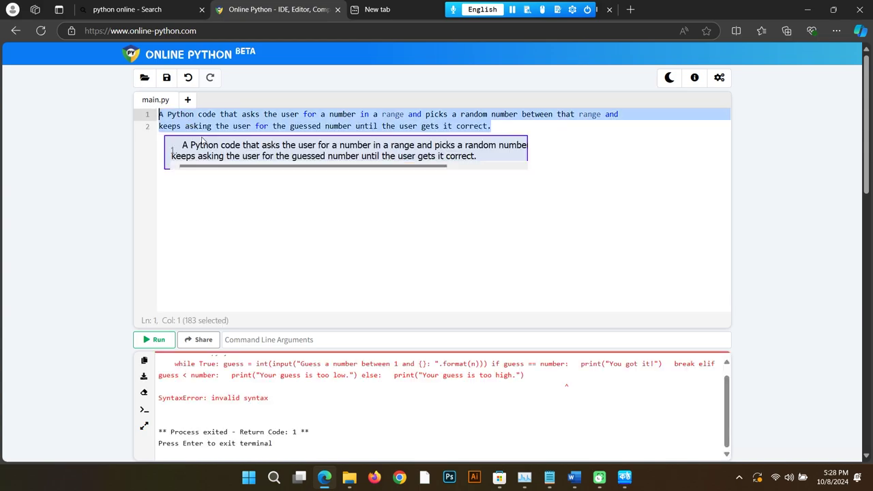
click(216, 160)
scroll(259, 269, down, 3)
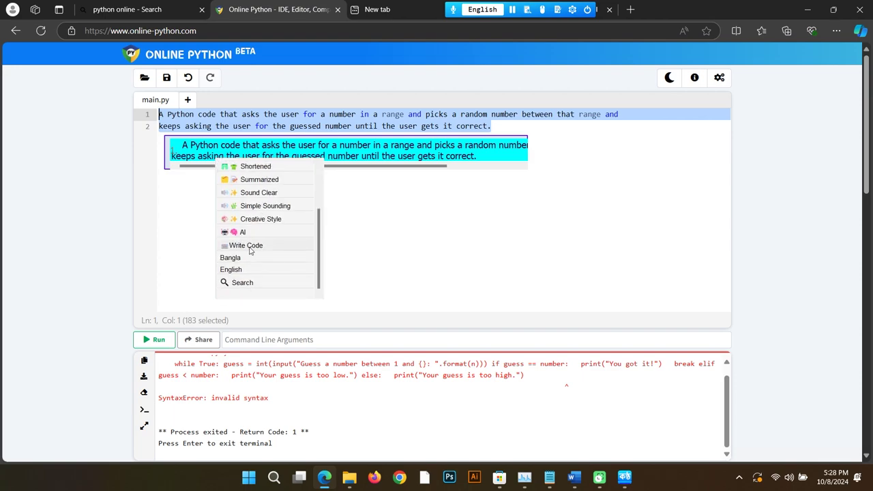
click(250, 247)
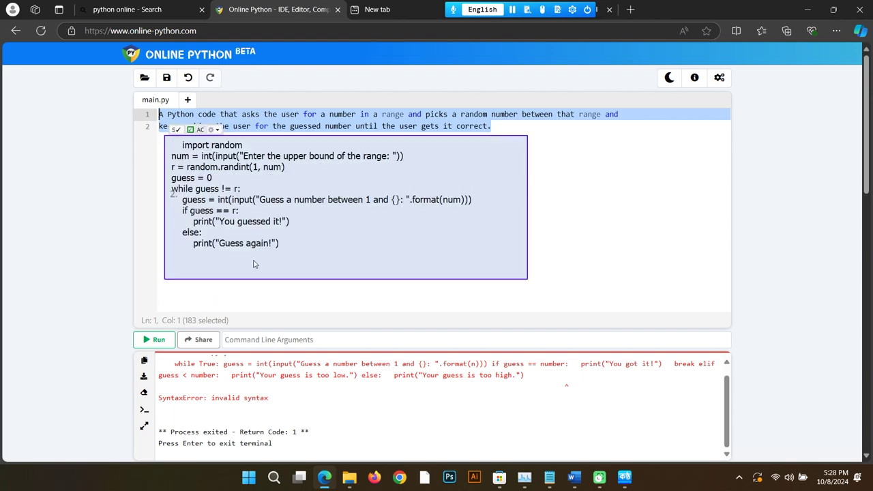
Step: Replace the editor contents with the generated guessing-game code and run it
triple_click(254, 242)
right_click(252, 229)
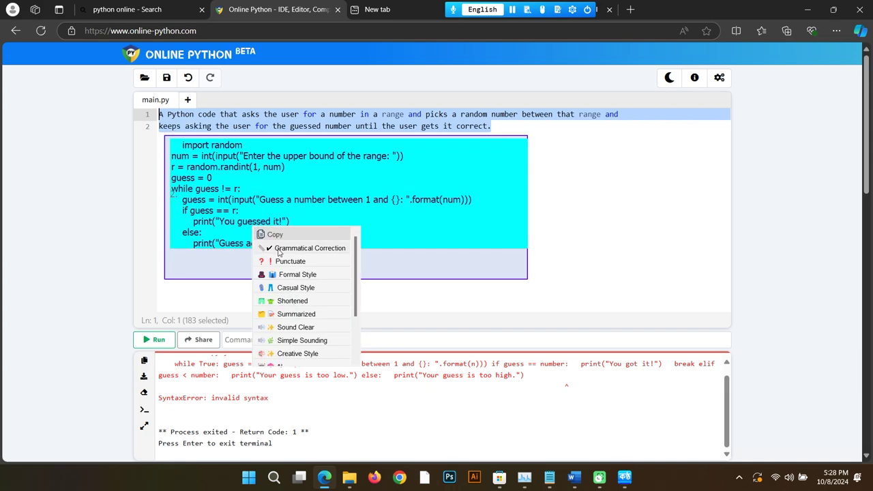
click(275, 234)
key(BackSpace)
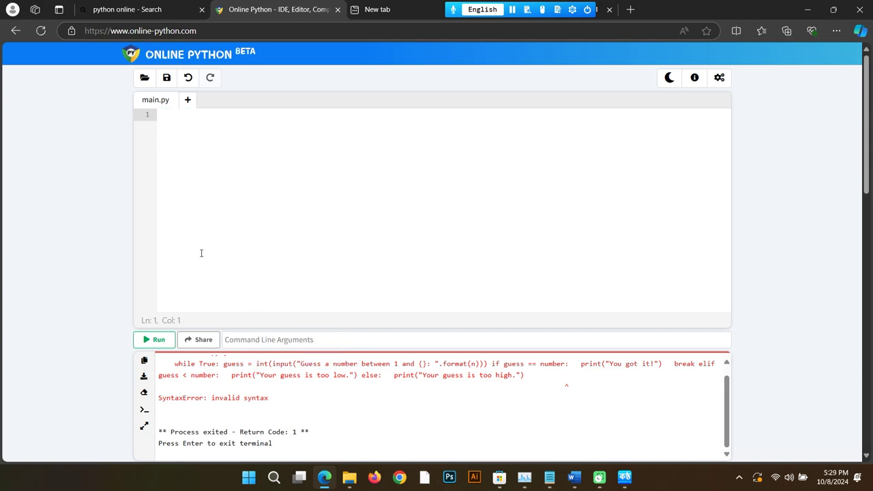
key(ctrl+v)
click(154, 339)
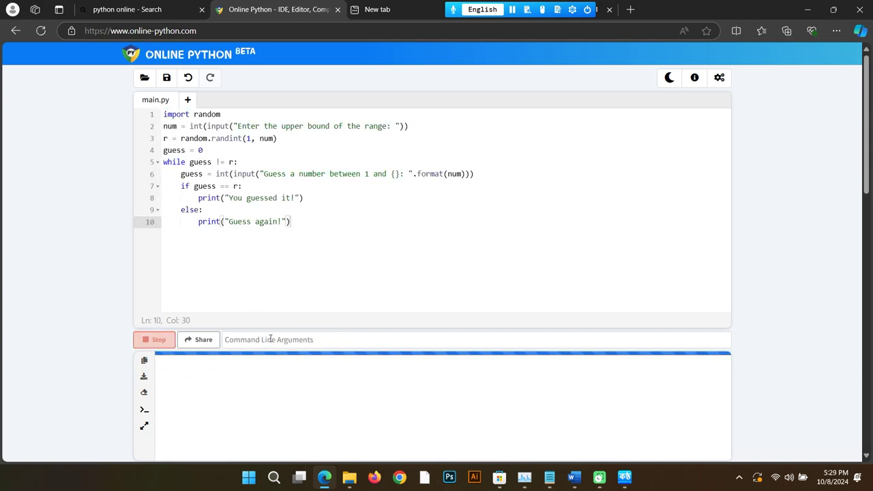
Step: Enter 10 as the upper bound, then guess 2, 3, 4 and 5
text(10)
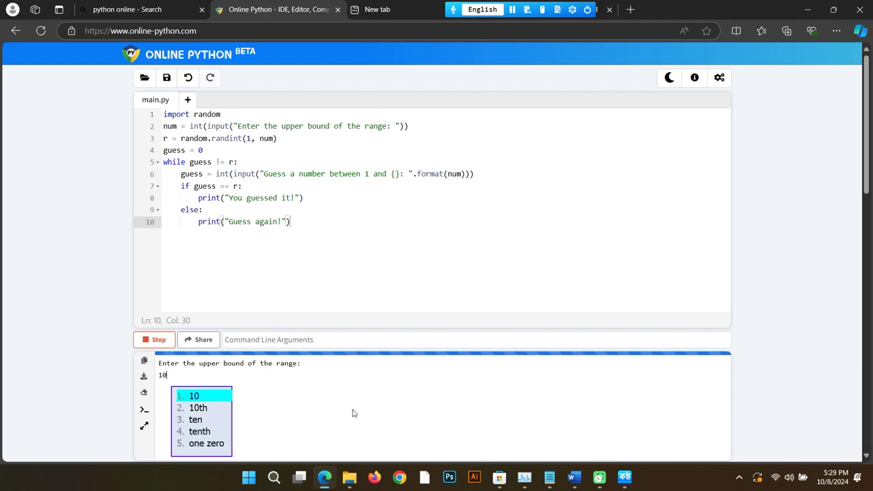
key(Return)
text(2)
key(Return)
text(3)
key(Return)
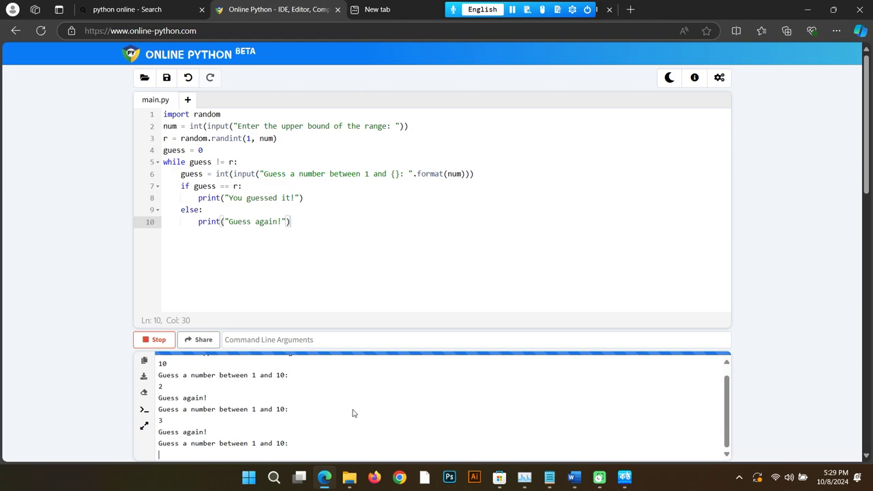
text(4)
key(Return)
text(5)
key(Return)
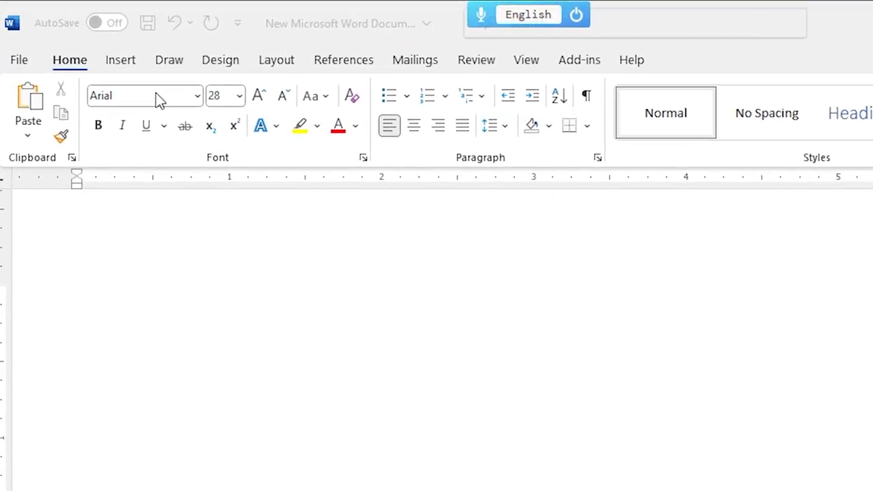
Step: Set the document font to Kalpurush ANSI
click(158, 94)
text(Kalpurush ANSI)
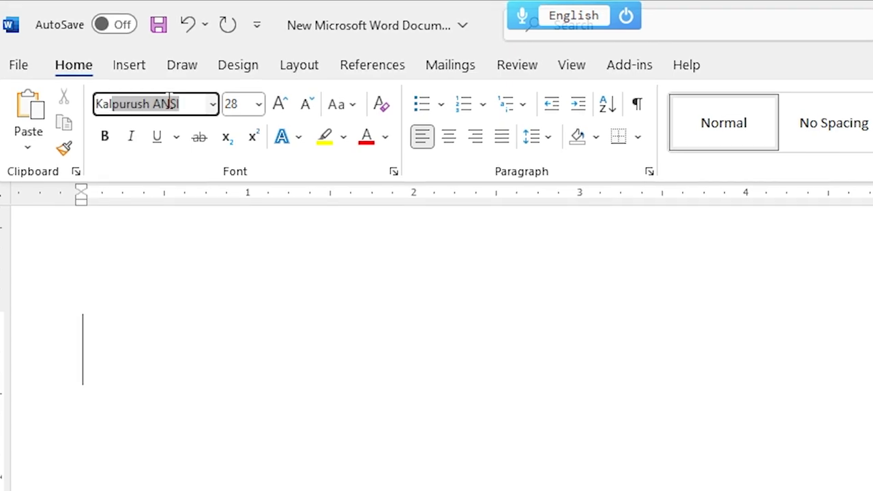
key(Return)
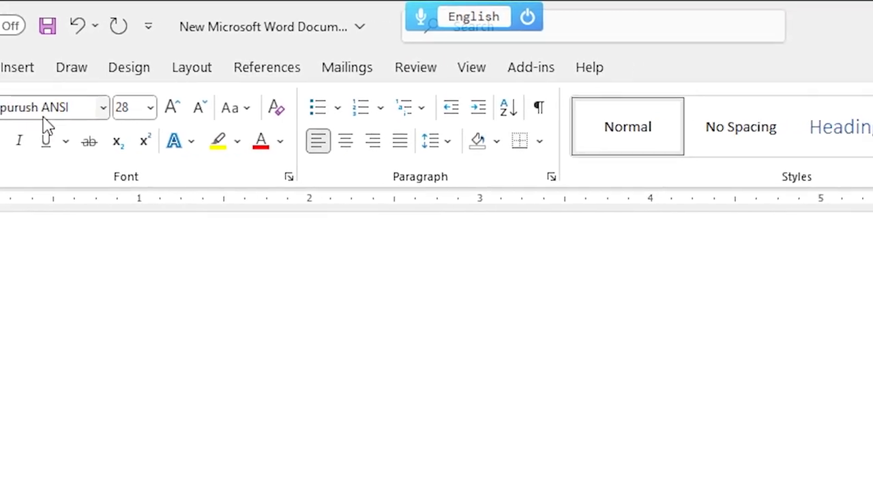
Step: Switch Kontho to Bangla with ANSI 1 encoding and start voice dictation
click(486, 19)
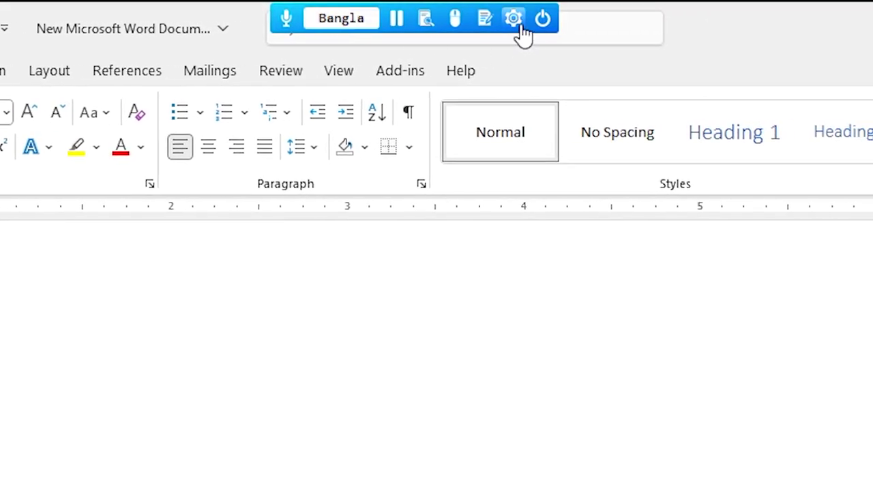
click(523, 27)
mouse_move(637, 136)
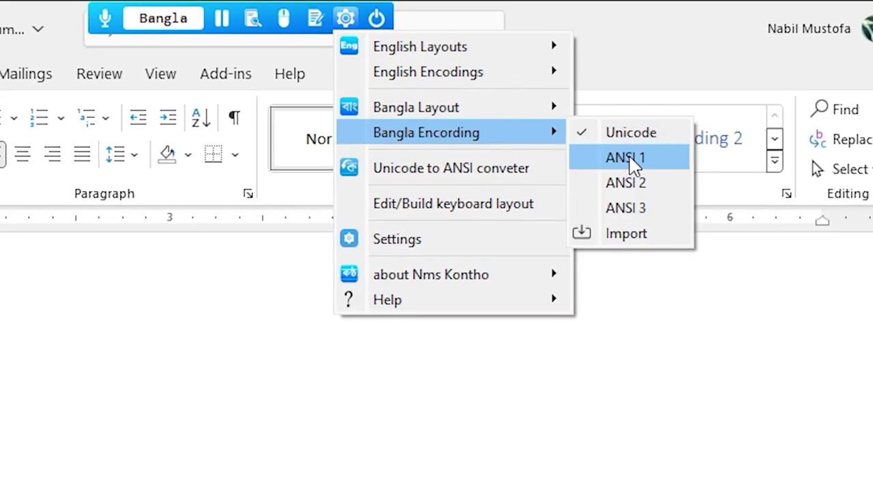
click(633, 161)
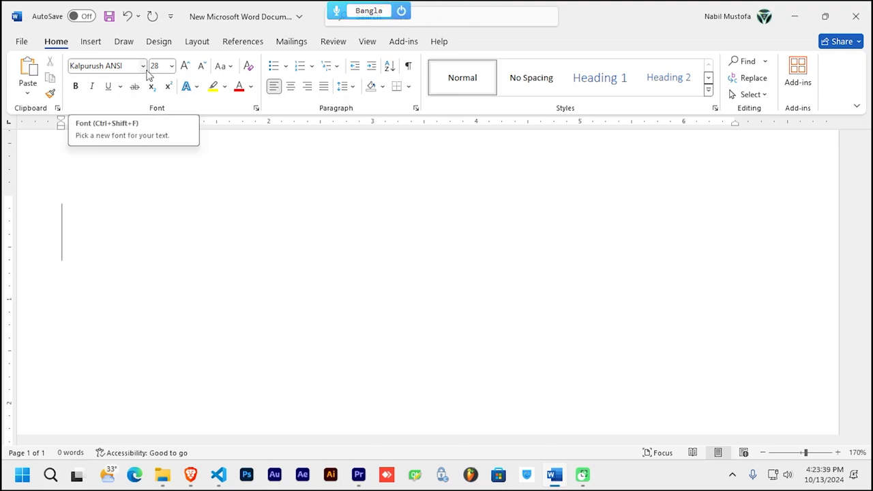
click(336, 11)
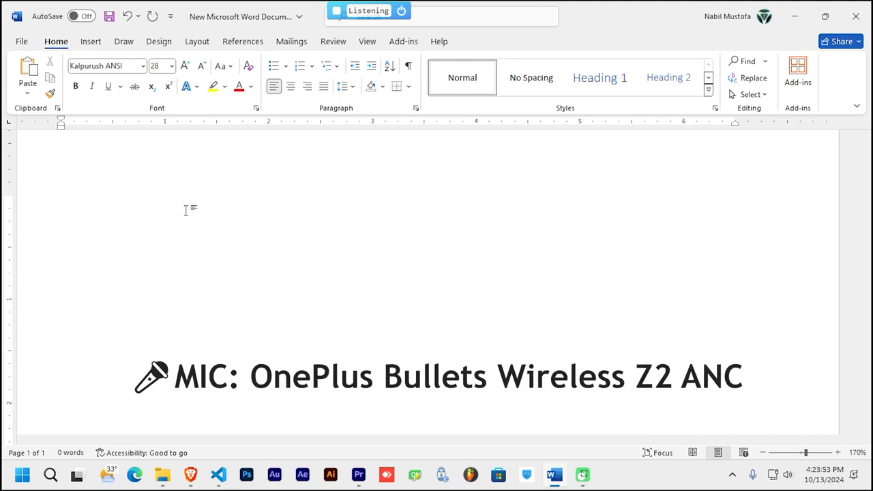
Step: Insert the dictated four-line Bengali paragraph and check its last line
key(ctrl+v)
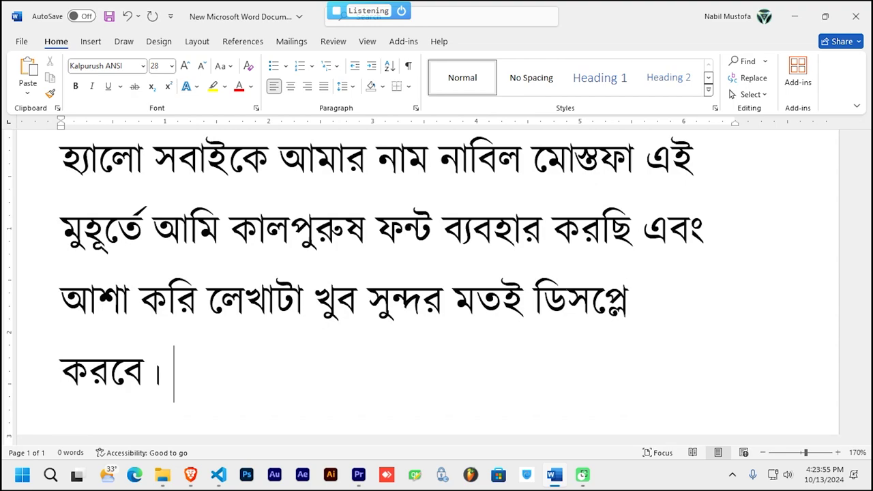
scroll(255, 361, up, 2)
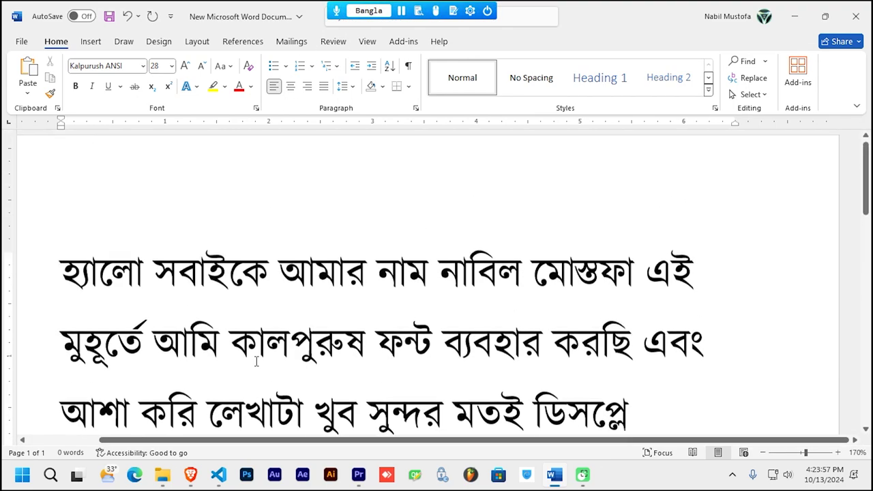
scroll(255, 362, down, 1)
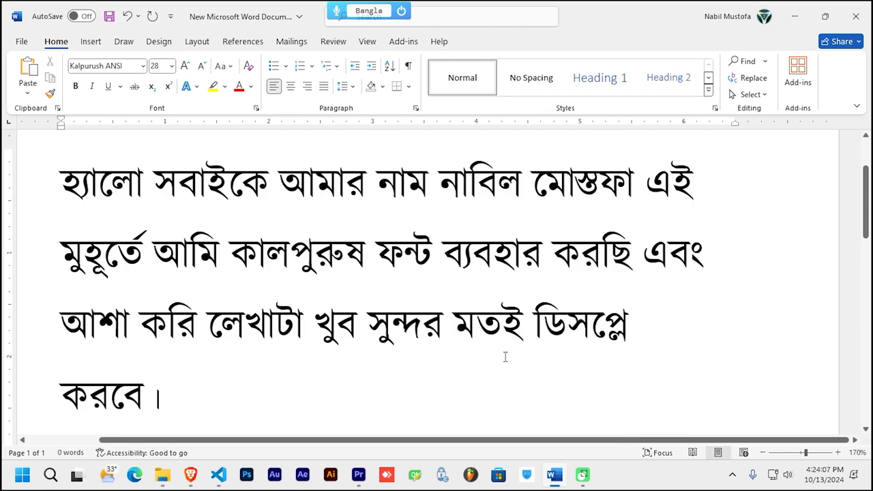
Step: Set the whole Bangla paragraph's font to SutonnyMJ
drag(295, 379, 31, 185)
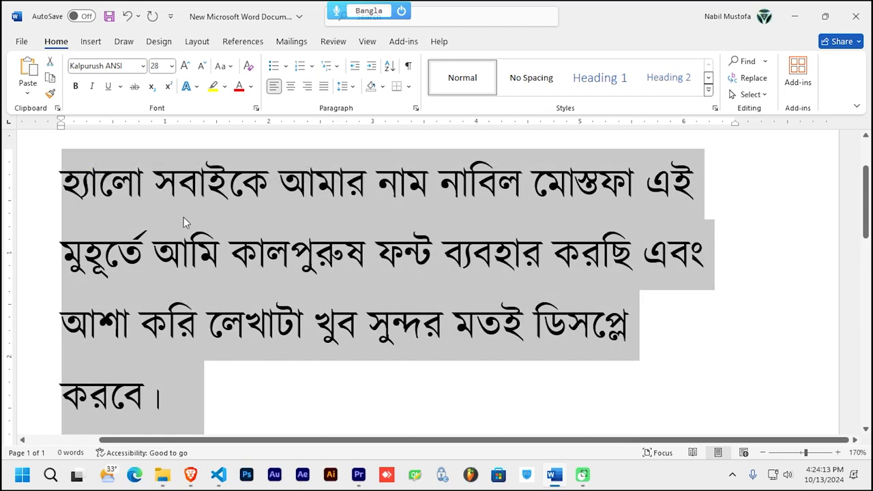
click(114, 65)
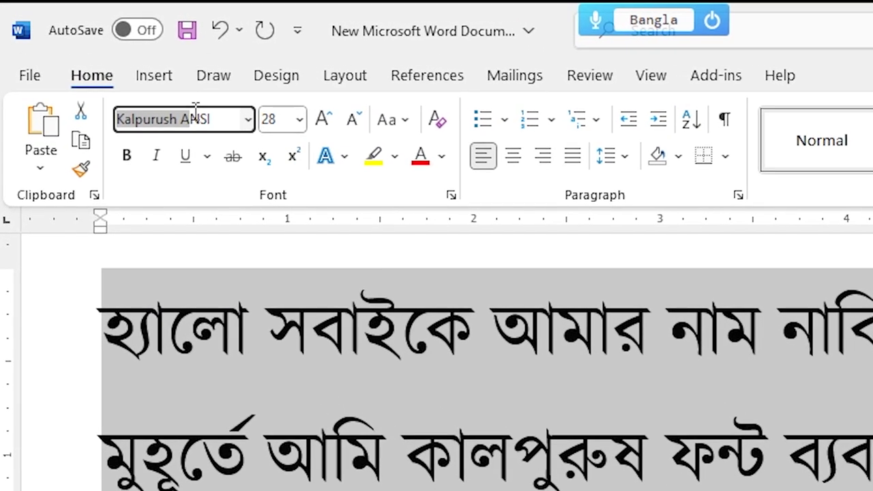
text(s)
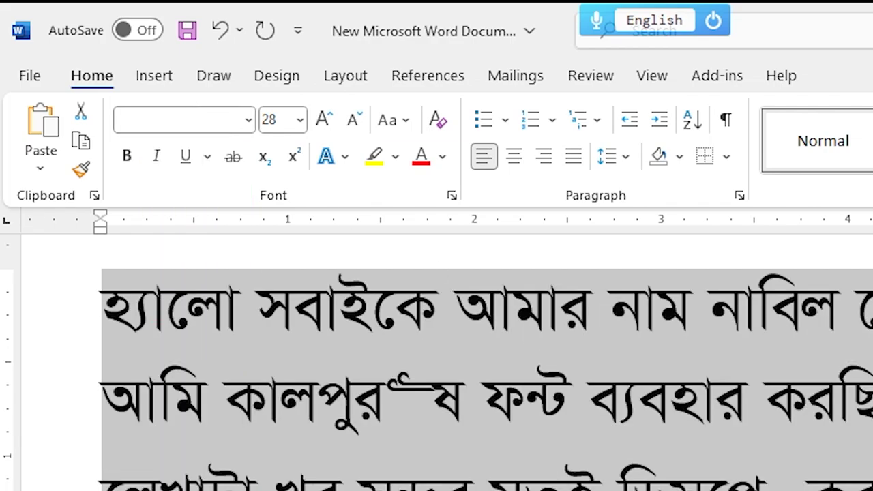
click(562, 447)
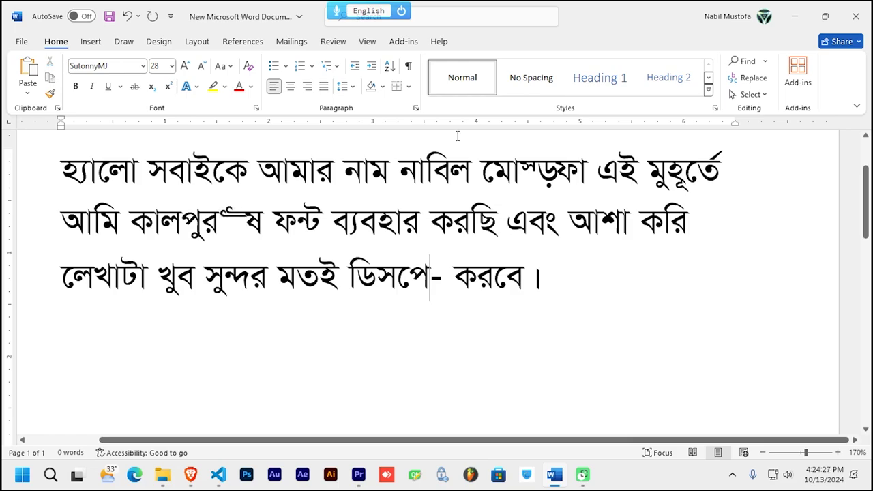
Step: Check Bangla Encoding in the Nms Kontho settings menu and delete all the document text
click(469, 10)
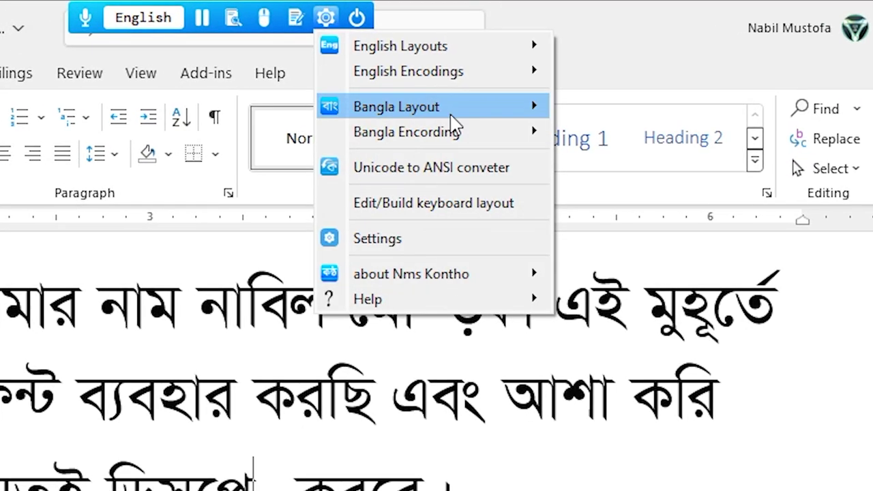
mouse_move(510, 135)
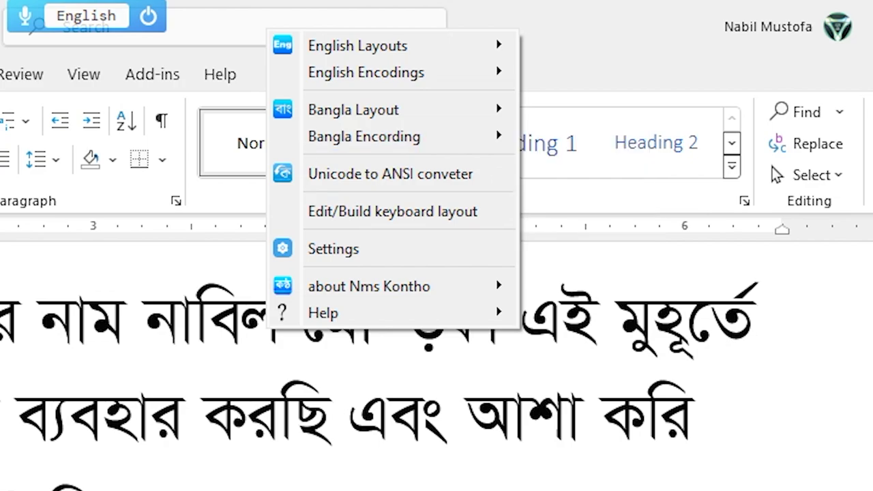
mouse_move(436, 146)
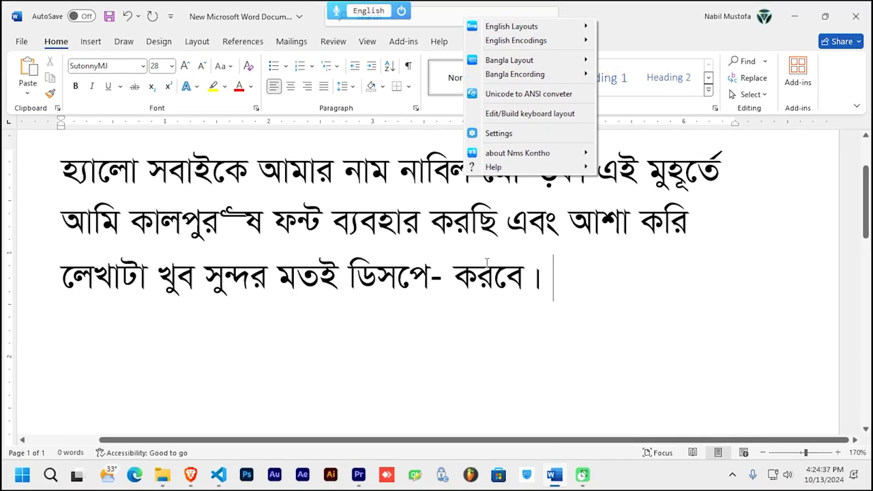
key(ctrl+a)
key(BackSpace)
click(637, 107)
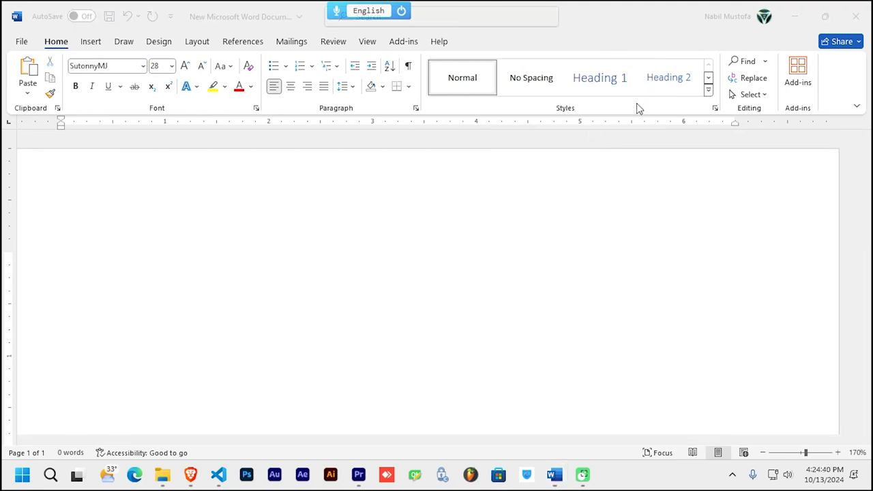
Step: Dictate four Bangla lines ending with মোস্তফা এবং কালপুরুষ in Bangla voice mode and insert them
click(364, 19)
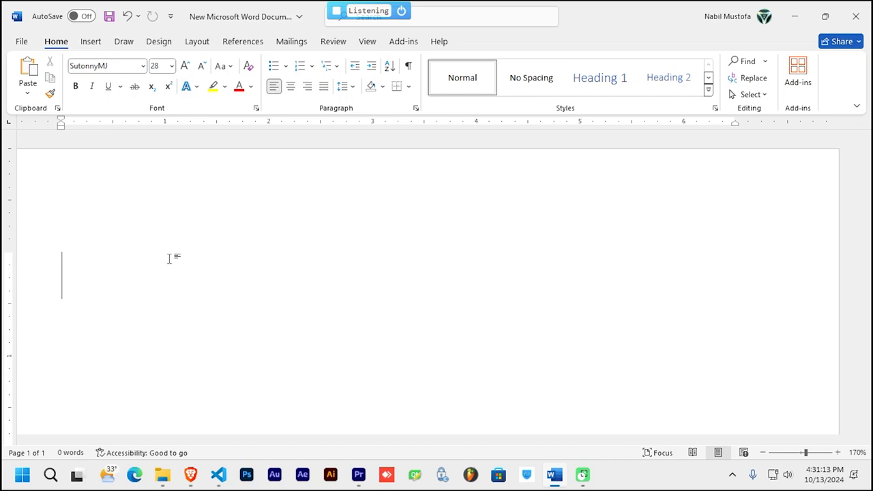
text(গতবার কিছু কিছু শব্দ কালপুরুষ ফন্টে ভেঙে গিয়েছিল এখন আমরা সুতনী এমজি ফন্ট ব্যবহার করছি আশা করি এই শব্দগুলো আর ভাঙবে না যেমন মোস্তফা এবং কালপুরুষ)
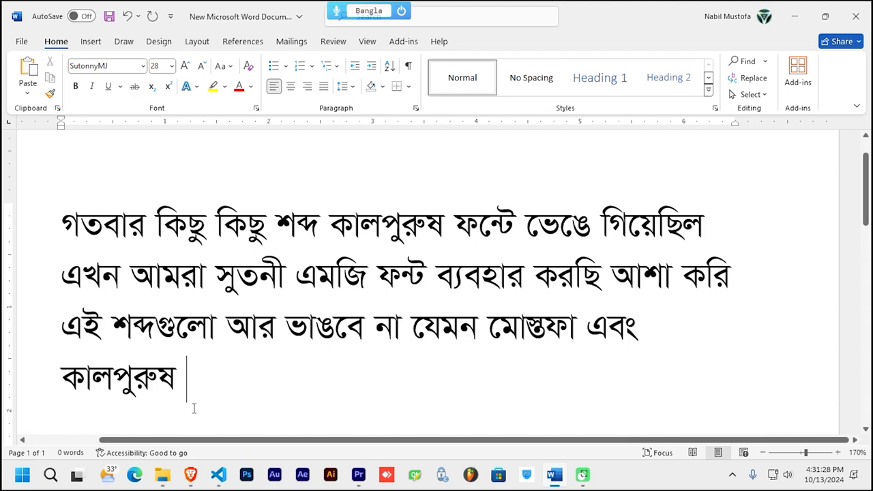
Step: Apply Arial, then SutonnyMJ, then Kalpurush ANSI to all the dictated text
key(ctrl+a)
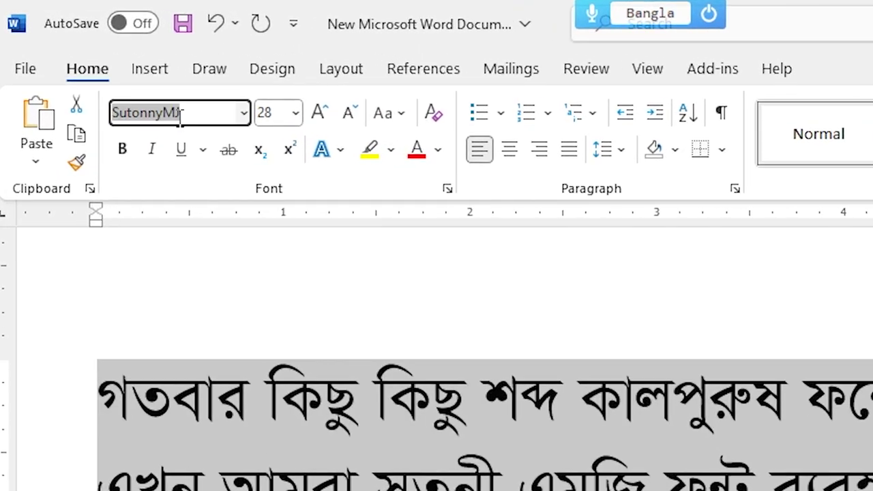
text(a)
key(BackSpace)
key(ctrl+space)
text(A)
key(Return)
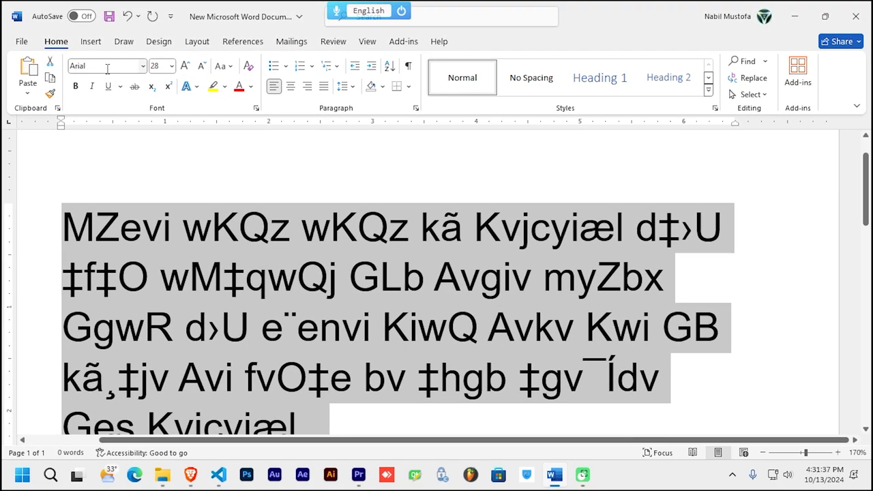
click(94, 66)
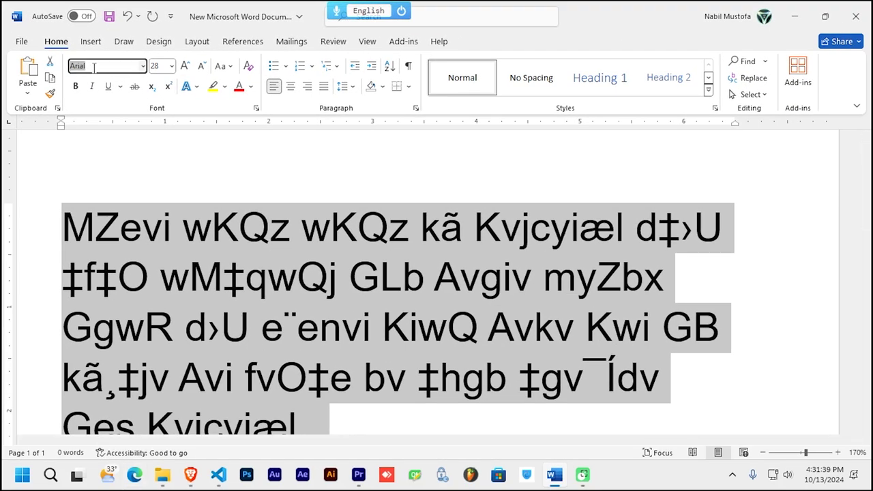
key(Return)
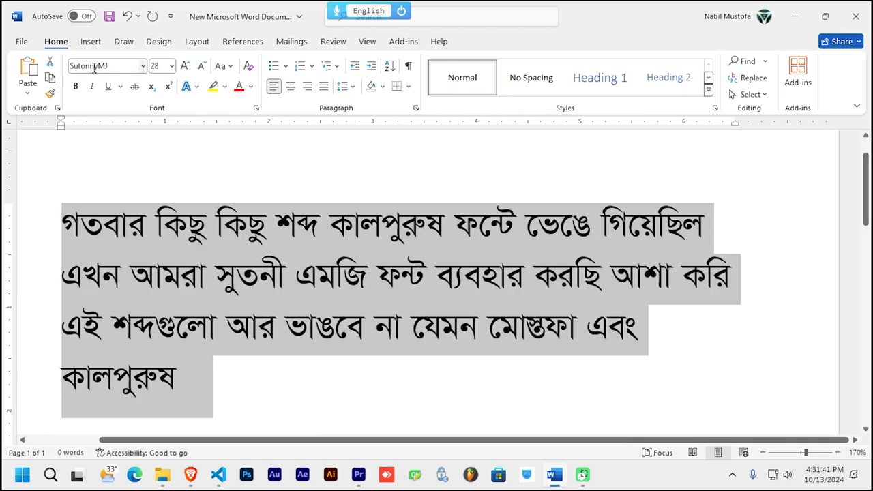
click(94, 66)
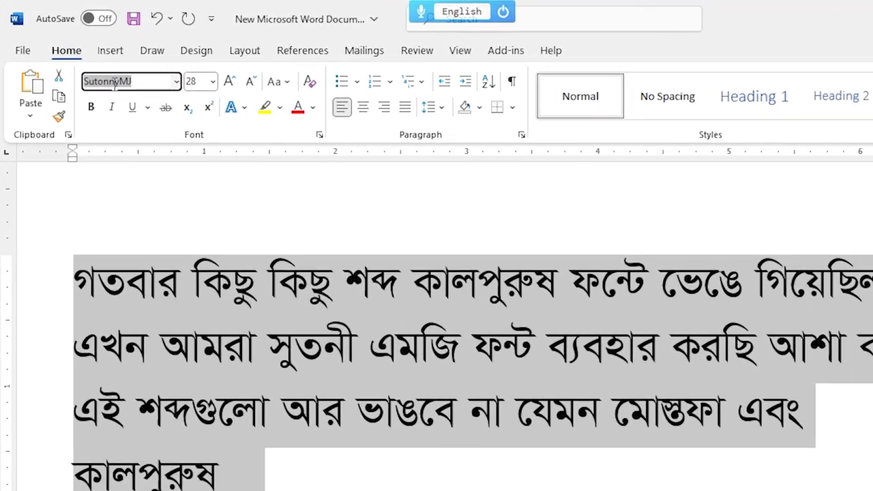
text(Kalpurush ANSI)
key(Return)
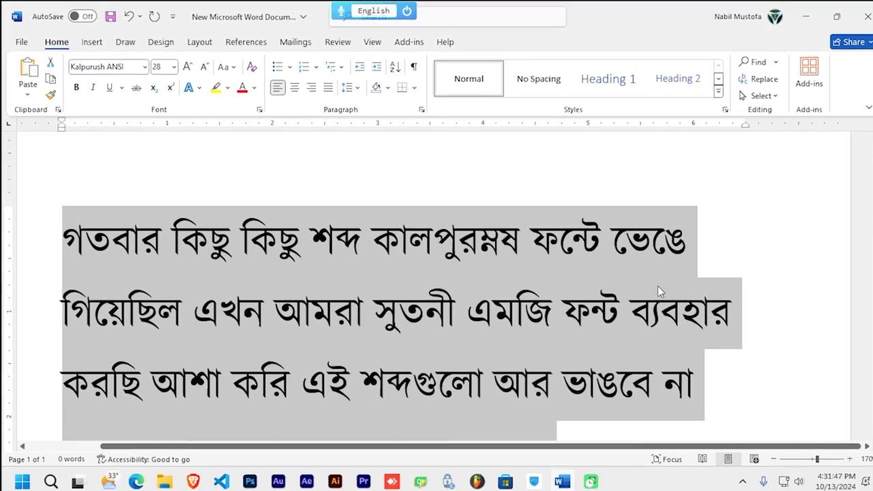
Step: Inspect the broken conjuncts in মোস্তফা and কালপুরুষ
scroll(648, 283, down, 3)
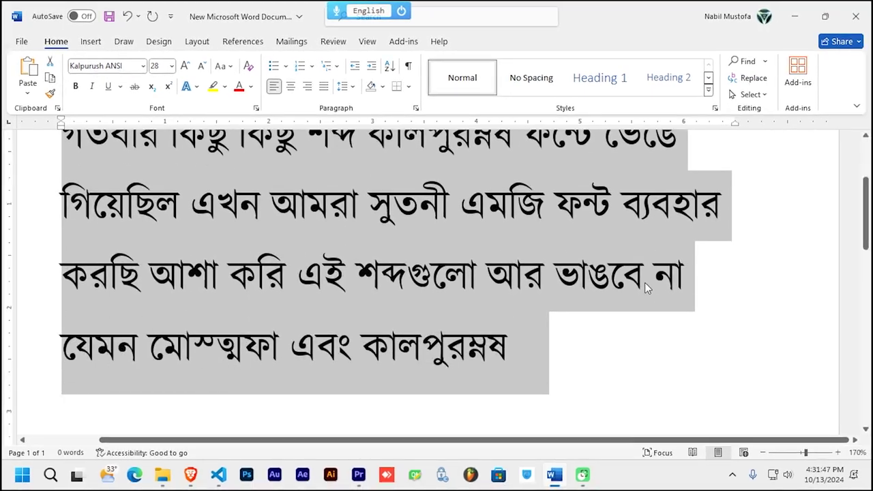
click(556, 356)
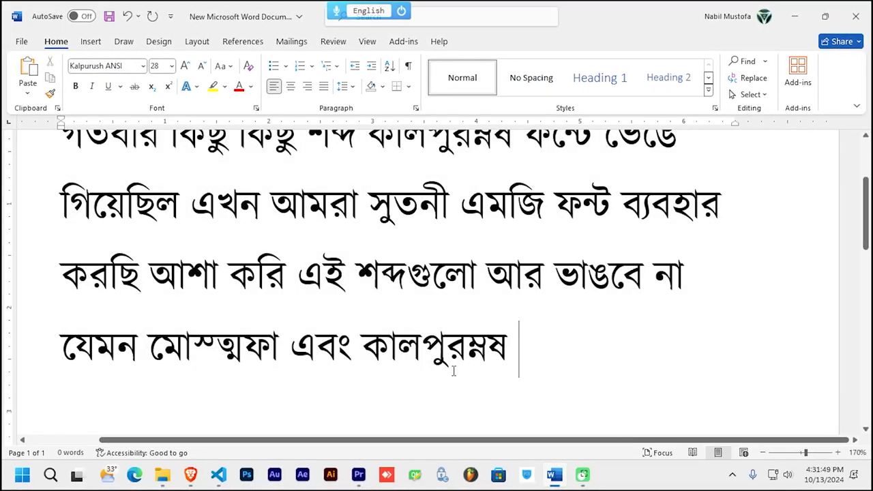
drag(202, 344, 243, 348)
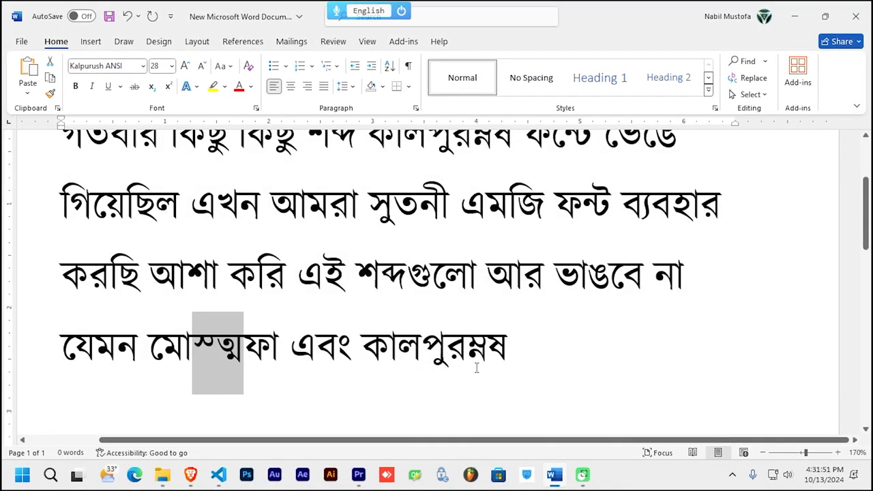
drag(507, 343, 446, 344)
click(485, 346)
scroll(479, 348, up, 2)
scroll(479, 349, down, 2)
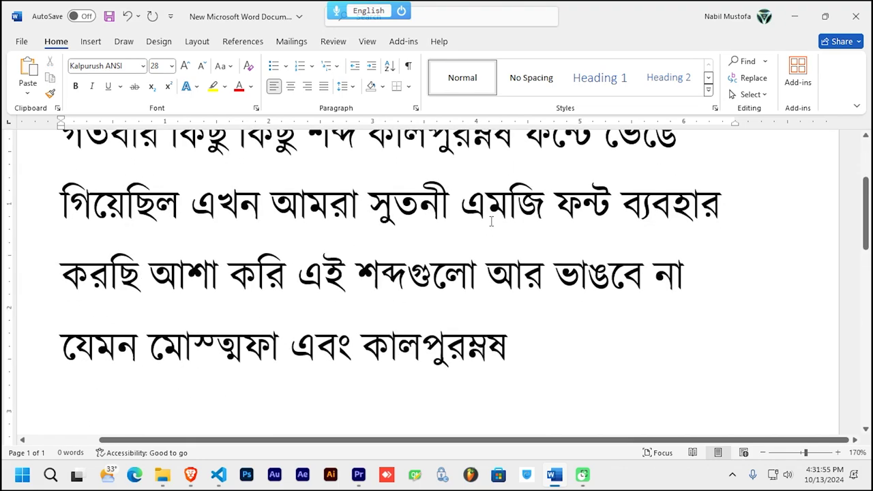
scroll(487, 242, up, 1)
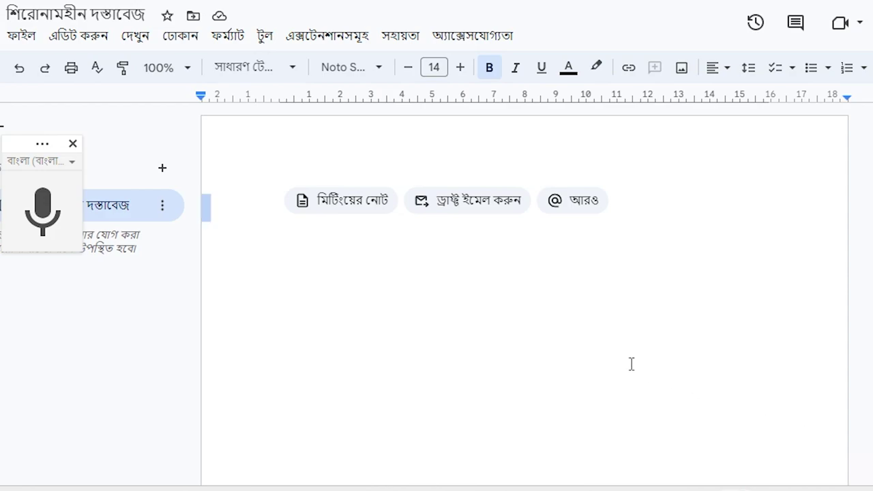
Step: Voice-type আষাঢ় মাসে কারো রঙের ঘুরি উড়িয়ে in Google Docs and select the line
click(24, 214)
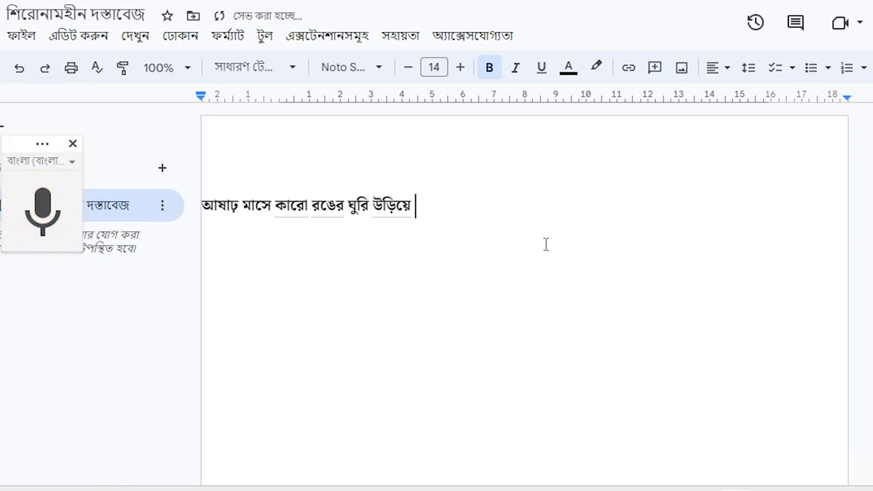
drag(453, 223, 203, 217)
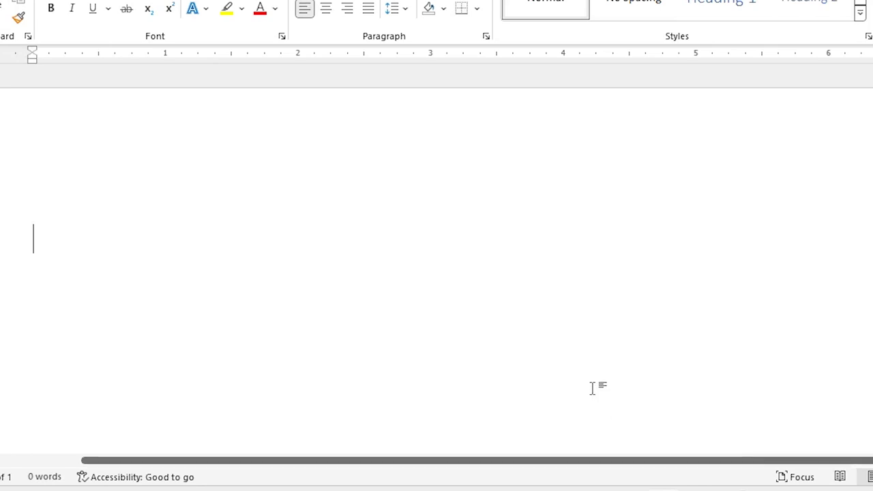
Step: Paste the copied Bangla line using Keep Text Only
text(আষাঢ় মাসে কারো রঙের ঘুরি উড়িয়ে)
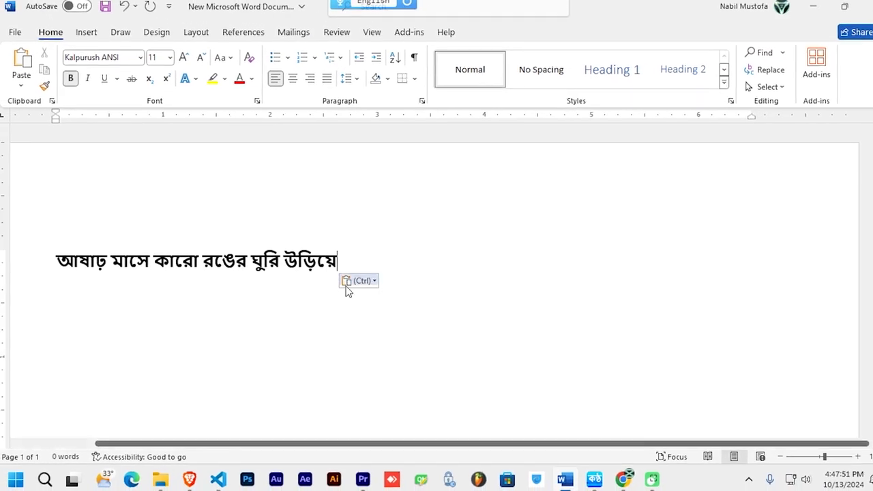
click(356, 284)
click(383, 318)
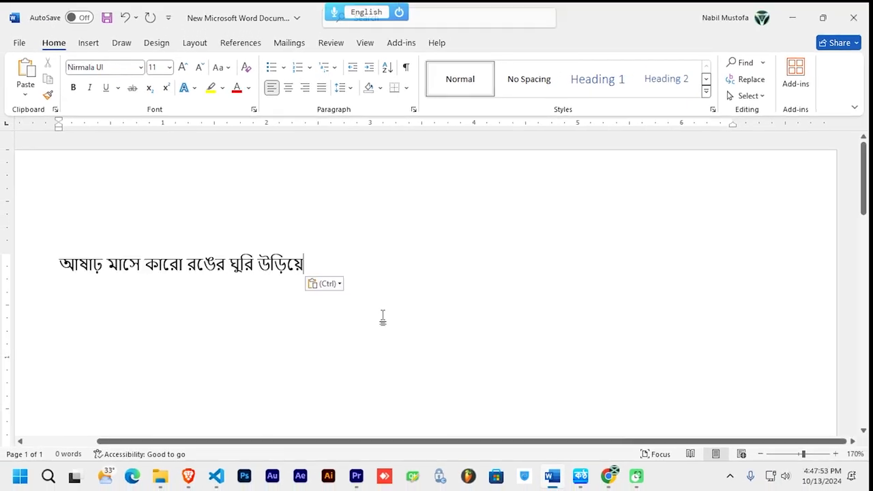
Step: Set the pasted line to Nikosh at size 72
drag(386, 307, 74, 249)
click(94, 68)
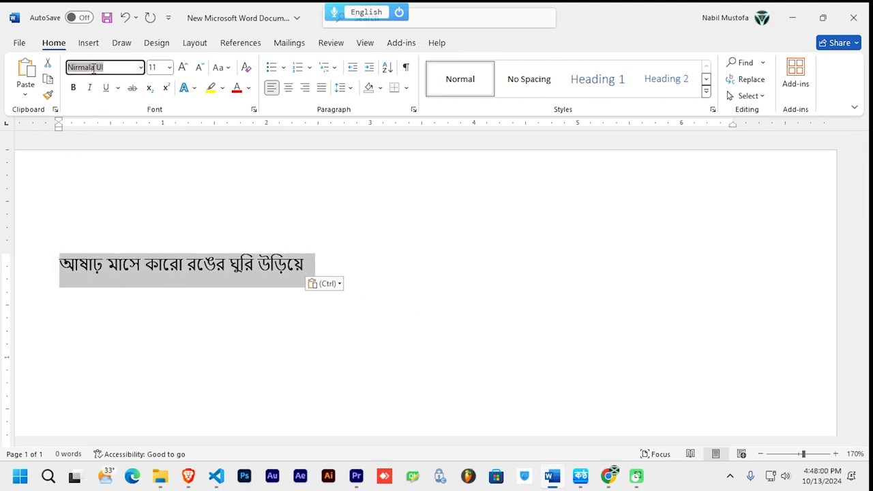
text(Nikosh)
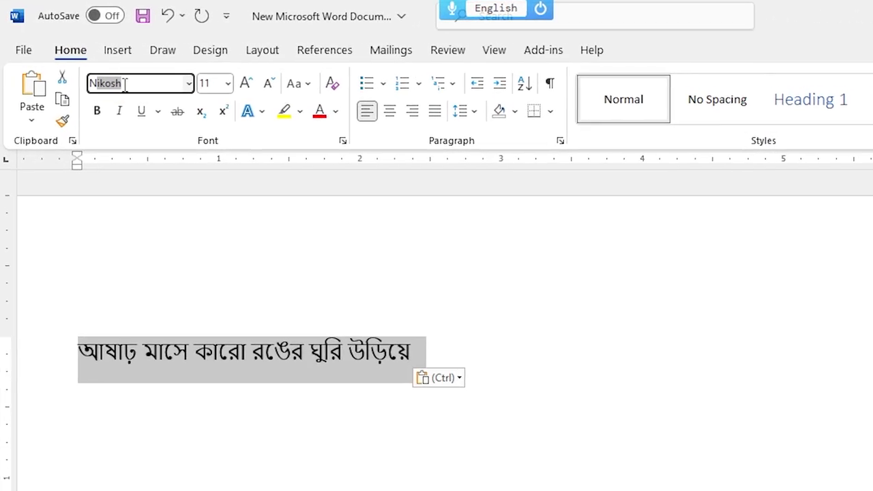
key(Return)
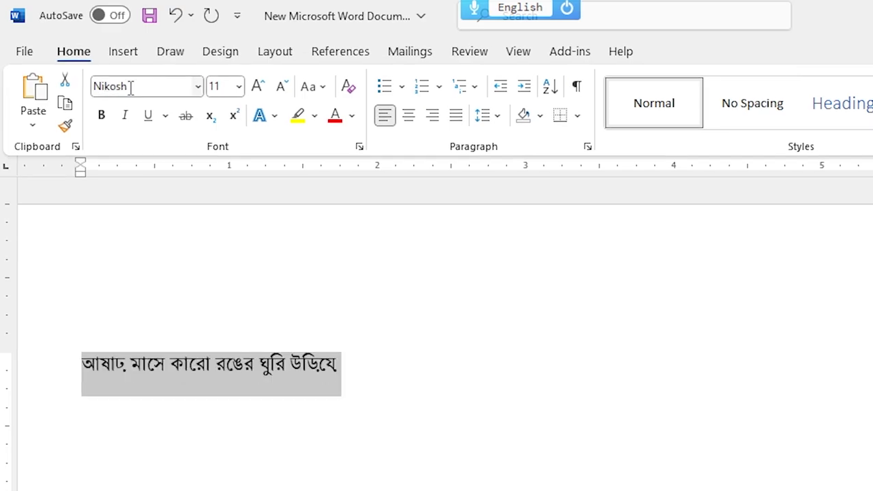
click(238, 86)
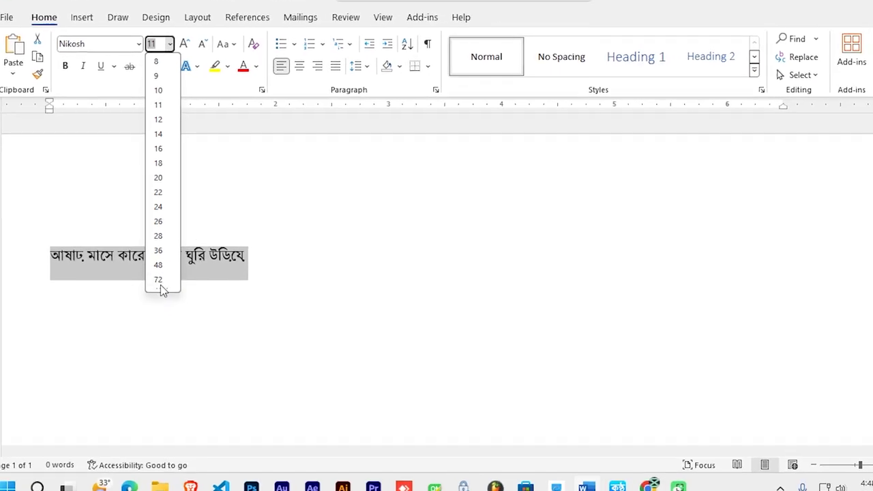
click(161, 285)
scroll(582, 286, down, 3)
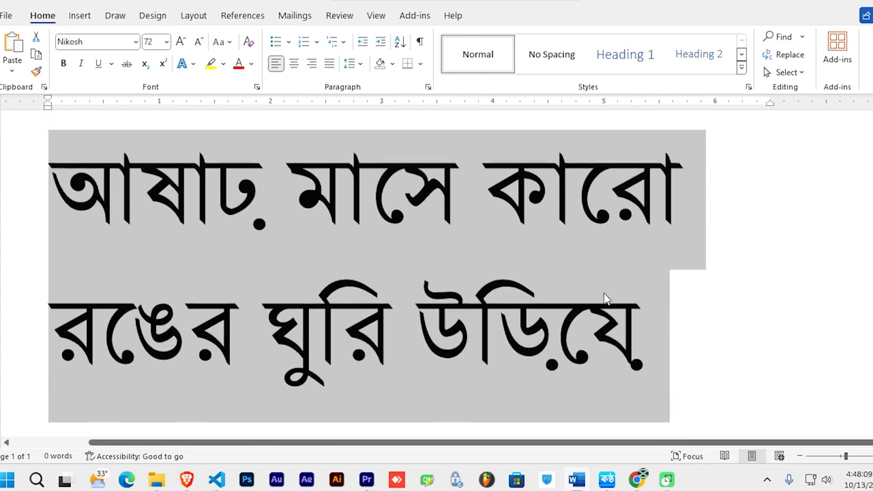
click(598, 287)
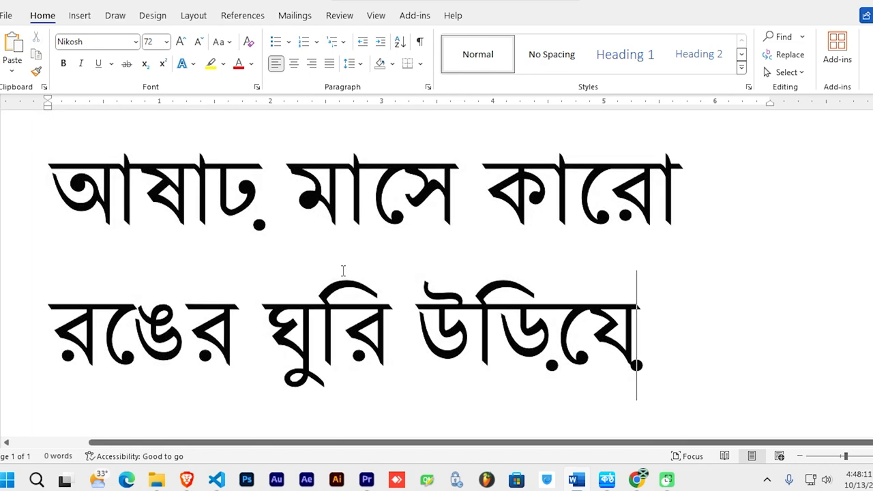
Step: Test caret positions in both lines, then clear all the document text
click(232, 184)
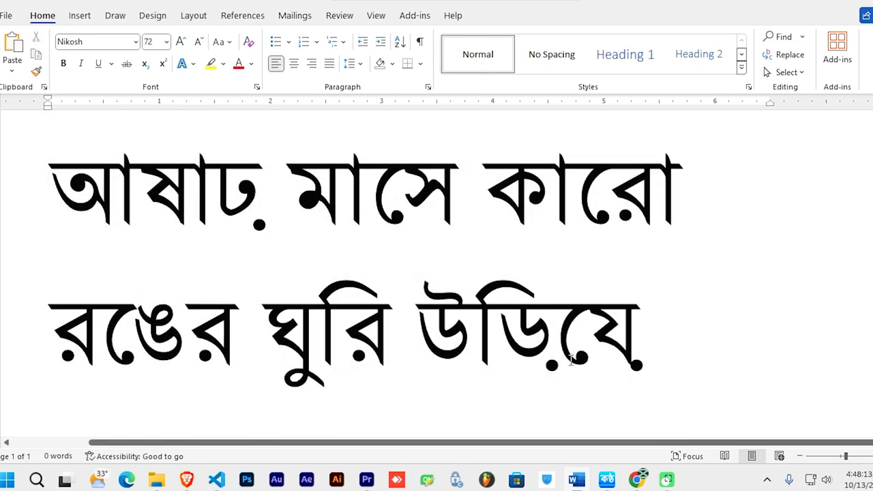
click(543, 339)
click(222, 217)
click(634, 193)
click(605, 336)
key(ctrl+a)
key(BackSpace)
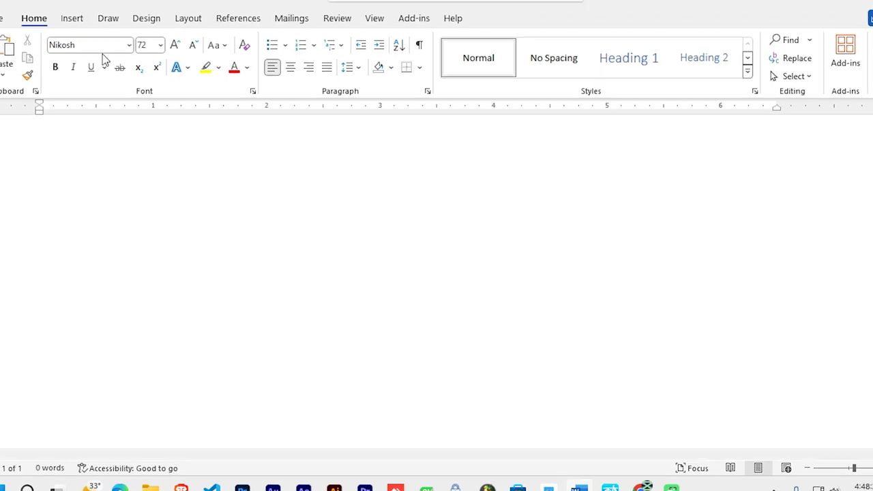
Step: Switch Kontho input to Bangla with Unicode output encoding
click(361, 14)
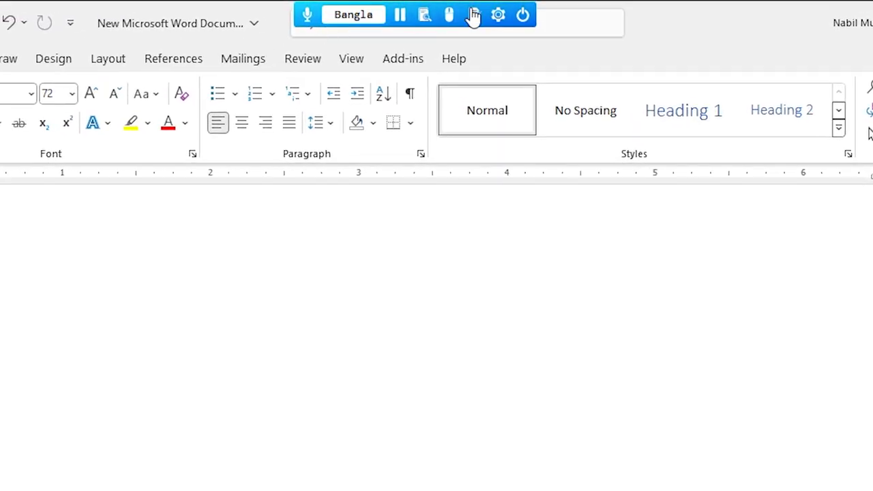
click(498, 14)
mouse_move(670, 113)
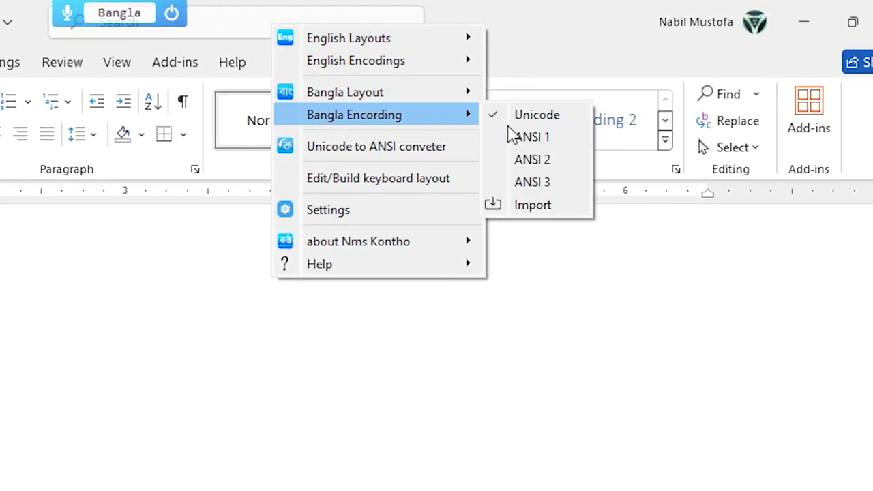
click(513, 116)
mouse_move(70, 21)
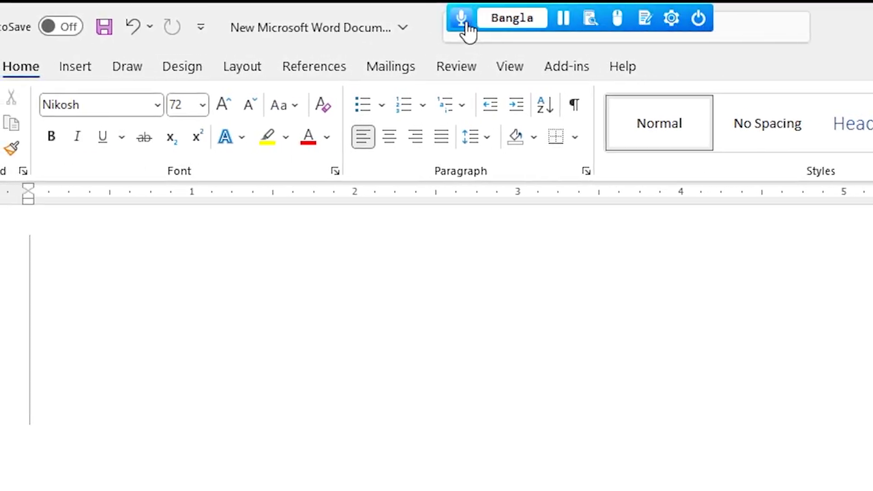
Step: Dictate আষাঢ় মাসে গারো রঙের ঘুড়ি উড়িয়ে and inspect the ঢ় and ঘুড়ি letters
click(464, 22)
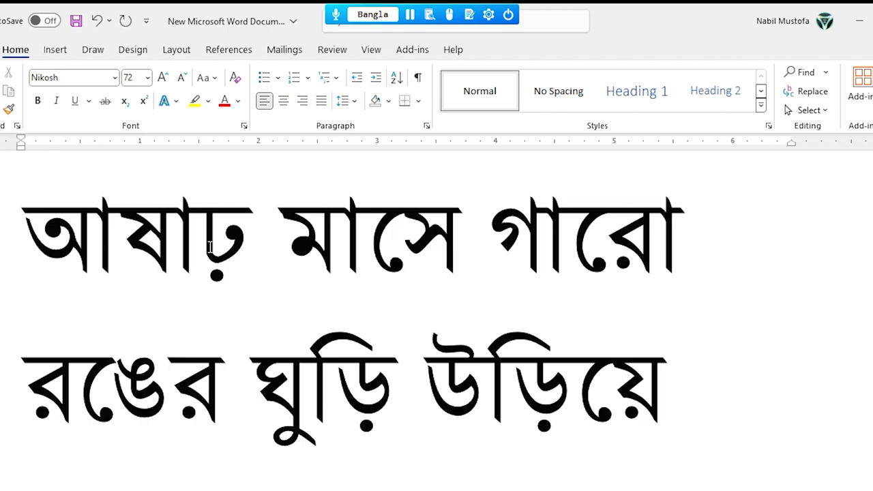
drag(210, 247, 240, 249)
click(387, 401)
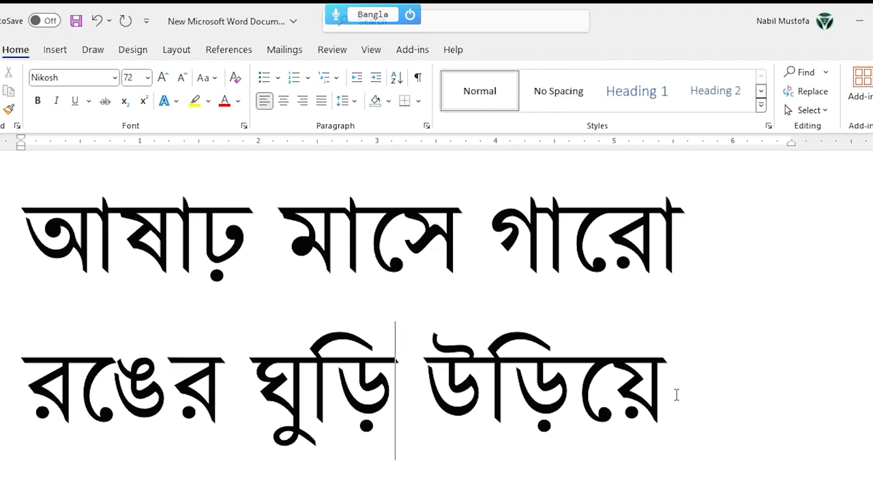
mouse_move(415, 20)
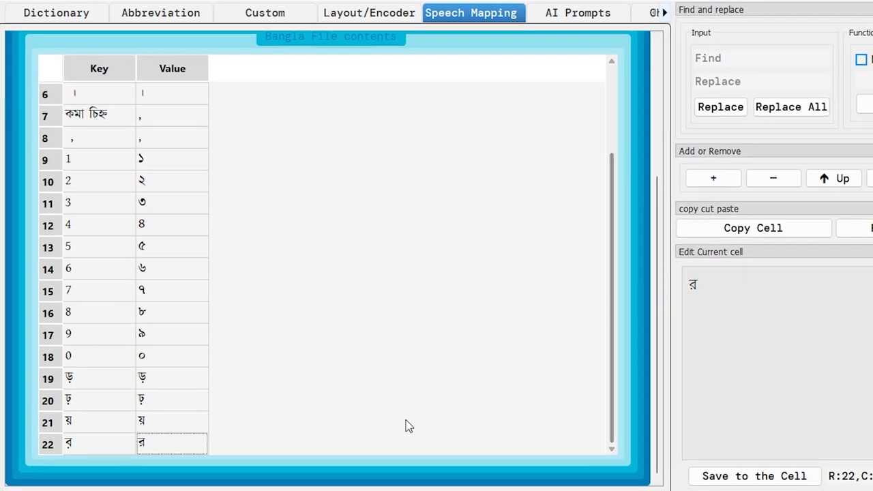
Step: Inspect the Key and Value cells of Speech Mapping rows 19 (ড়) and 20 (ঢ়)
click(83, 382)
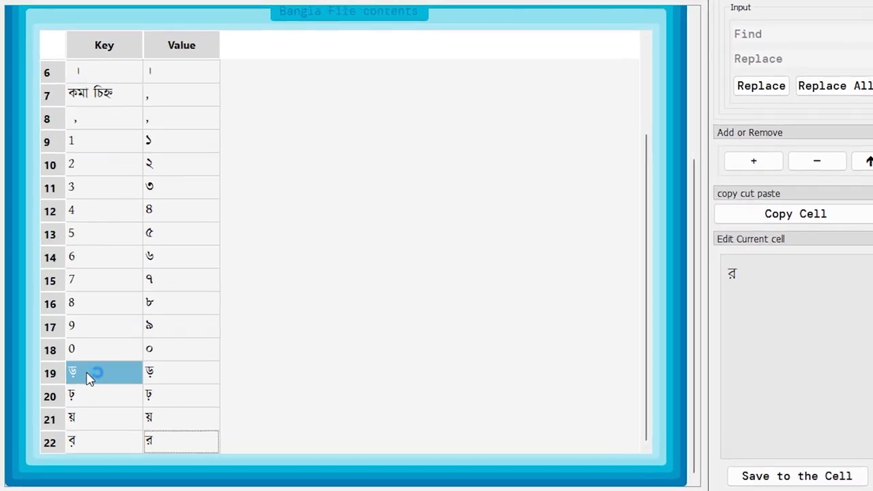
click(101, 360)
click(99, 381)
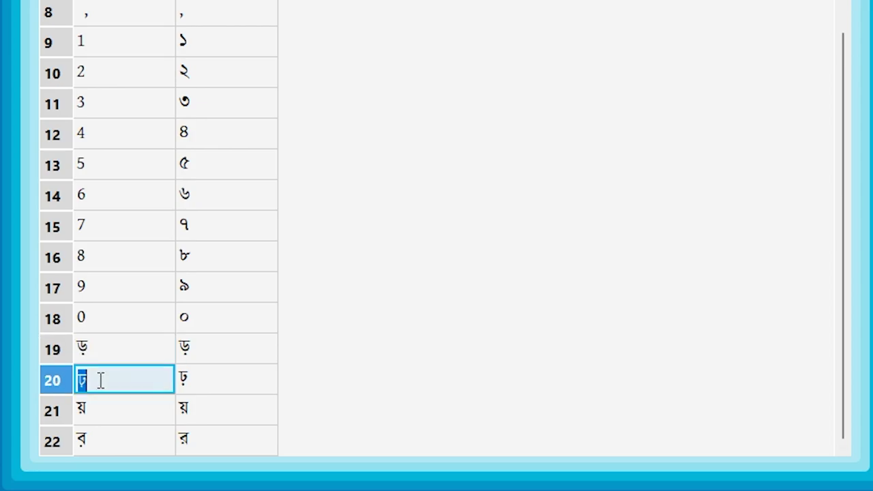
click(186, 355)
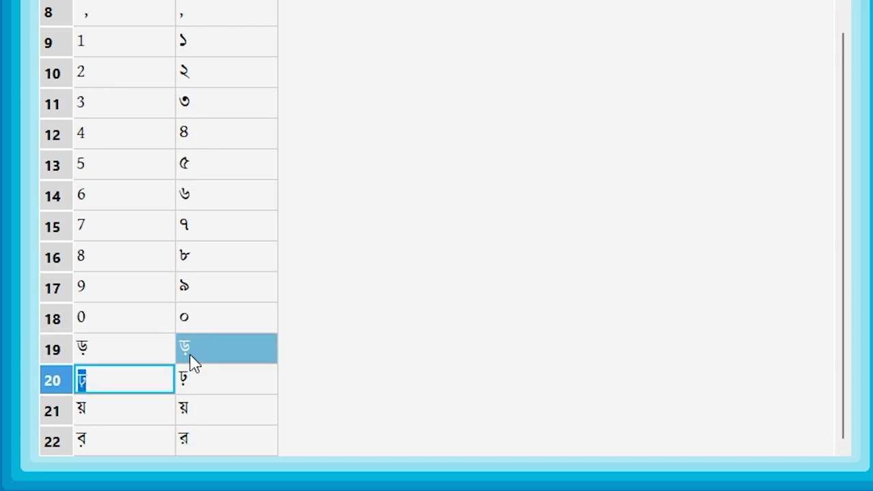
click(126, 353)
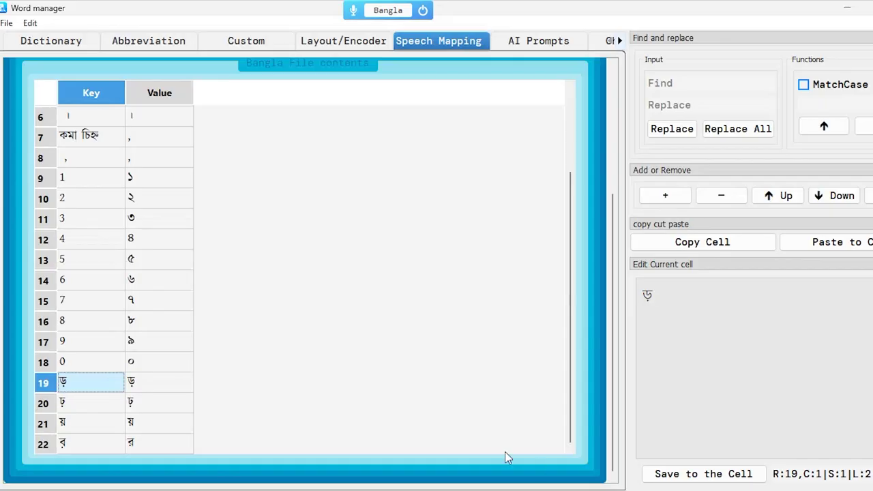
double_click(98, 384)
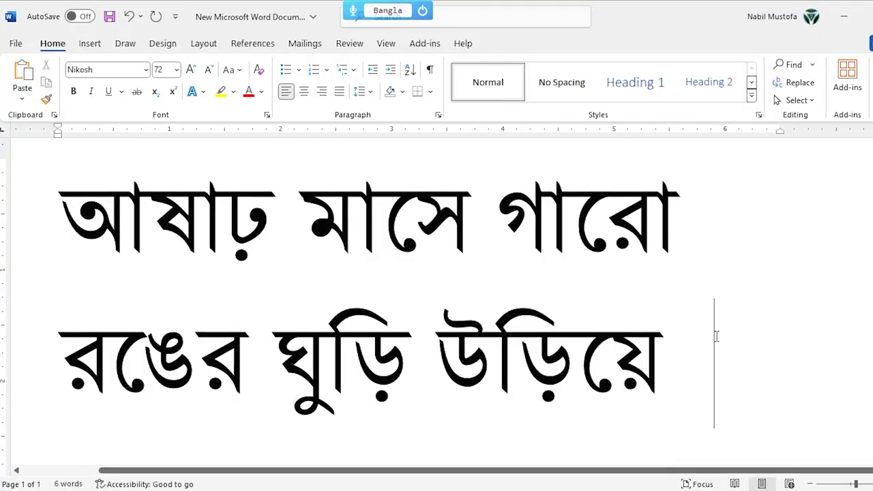
Step: Add a test ড়, then delete both dictated lines and the stray ড
text(ড়)
key(Left)
key(shift+Left)
key(ctrl+shift+Left)
key(ctrl+shift+Left)
key(ctrl+shift+Left)
key(ctrl+shift+Left)
key(ctrl+shift+Left)
key(ctrl+shift+Left)
key(BackSpace)
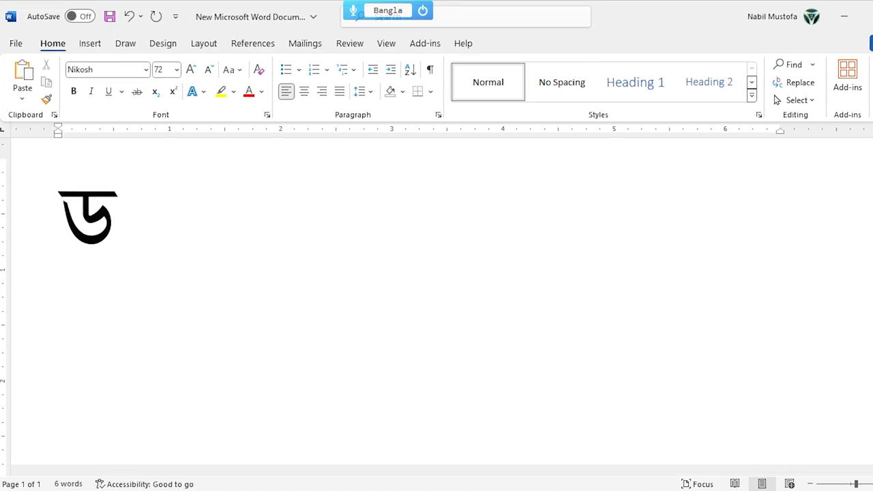
key(BackSpace)
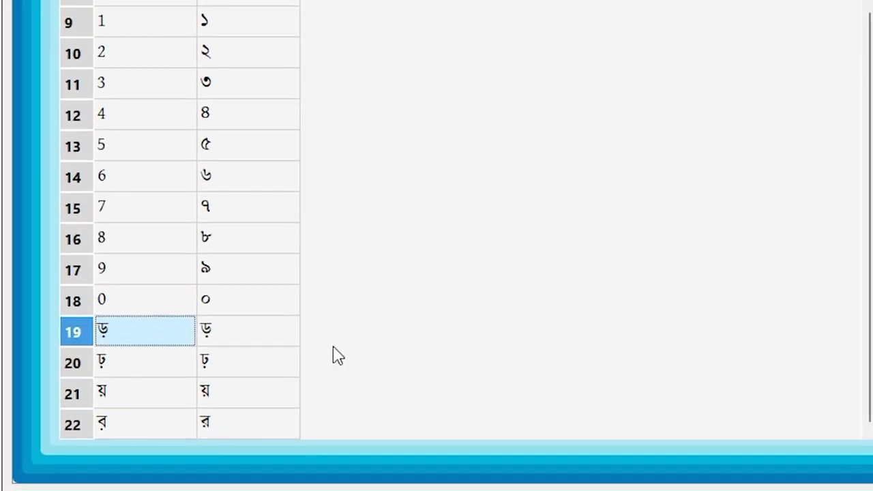
Step: Edit row 19's value ড়, test the mapped letter in Word, then remove it
click(218, 334)
click(217, 333)
key(ctrl+c)
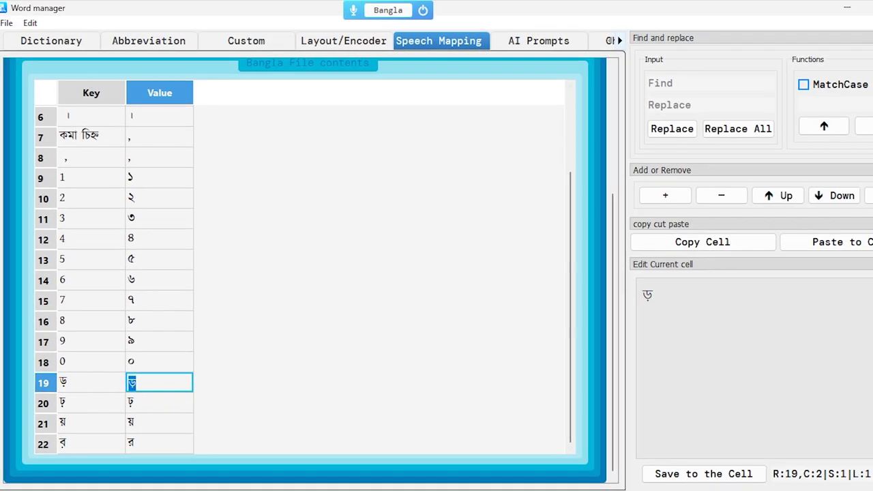
key(alt+Tab)
key(ctrl+v)
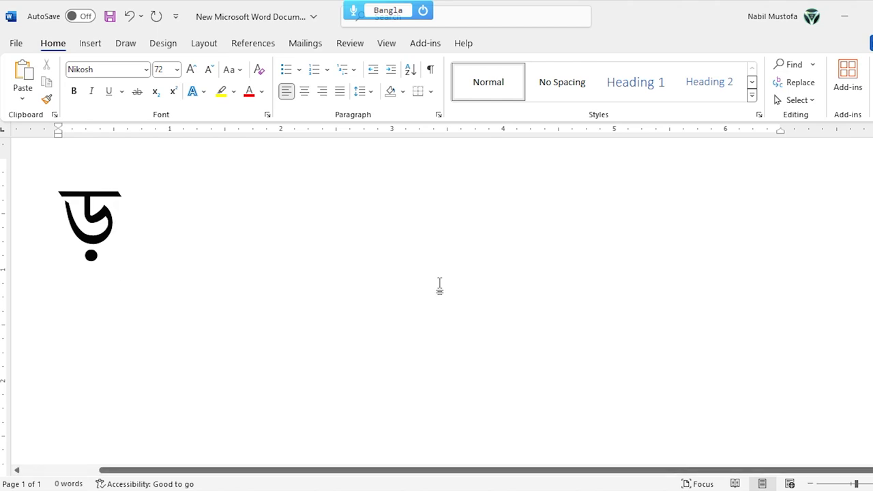
key(BackSpace)
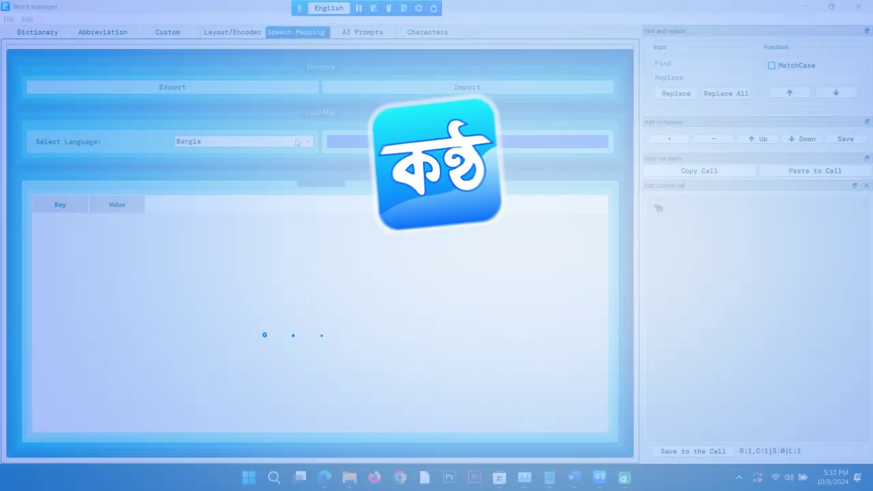
Step: Choose Bangla in Select Language and load the Bangla speech map file
click(289, 142)
click(290, 156)
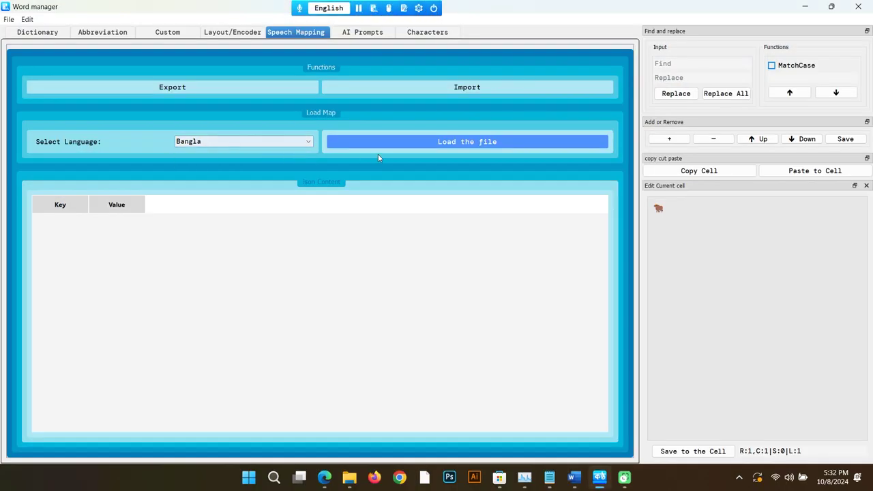
click(381, 146)
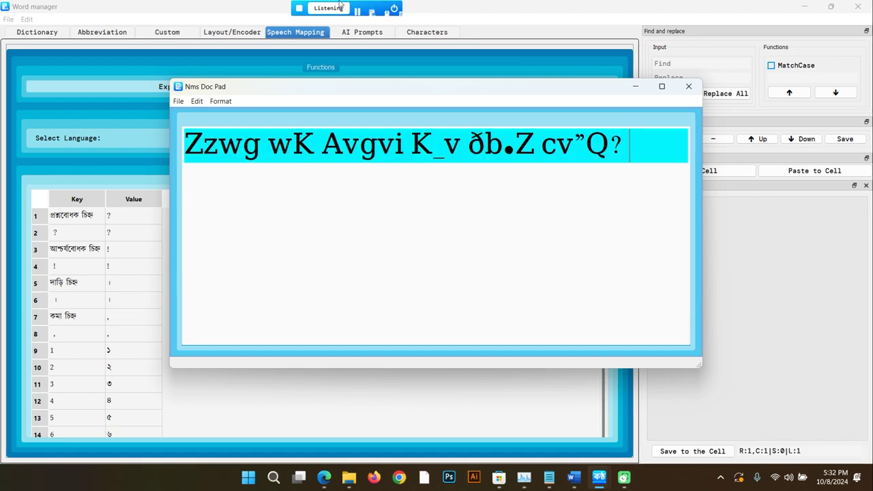
Step: Format the garbled dictated line in Kalpurush ANSI, keeping ANSI 1 as the Bangla encoding
drag(573, 180, 186, 146)
click(221, 101)
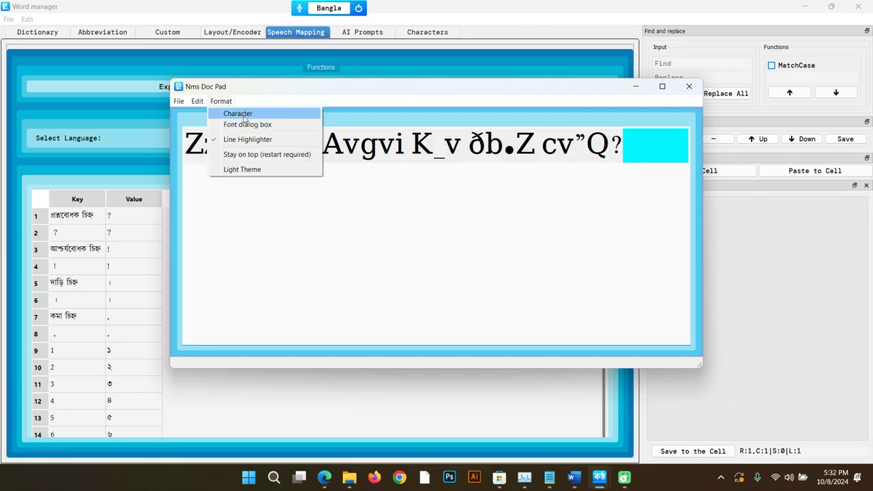
click(243, 115)
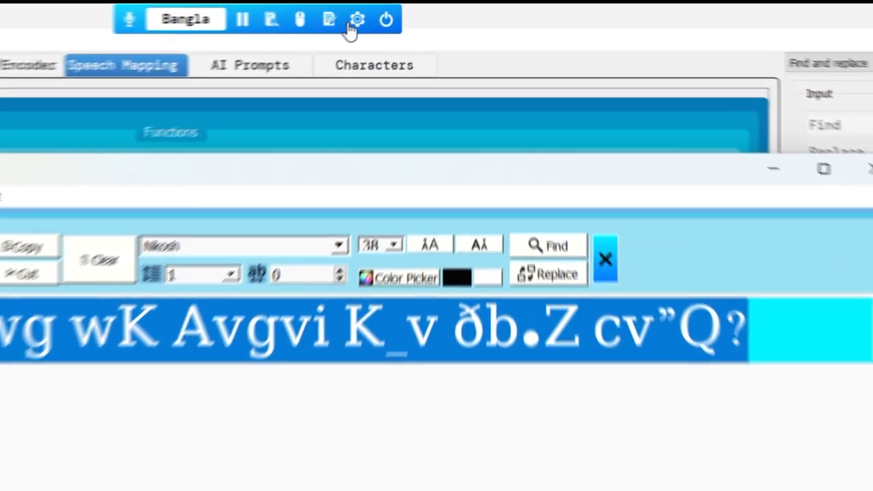
click(419, 8)
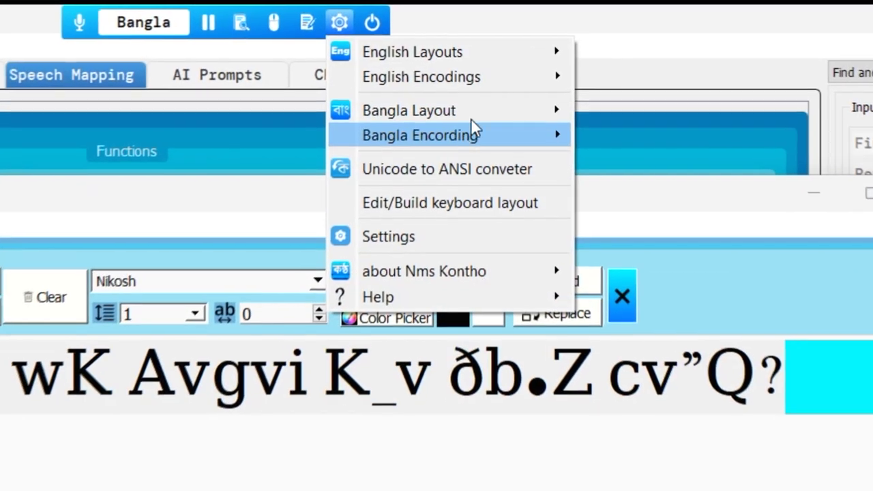
mouse_move(481, 122)
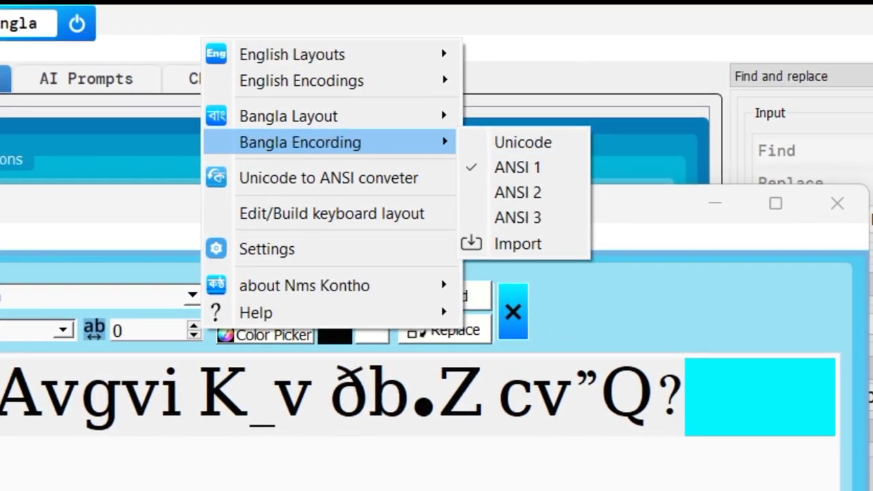
click(532, 166)
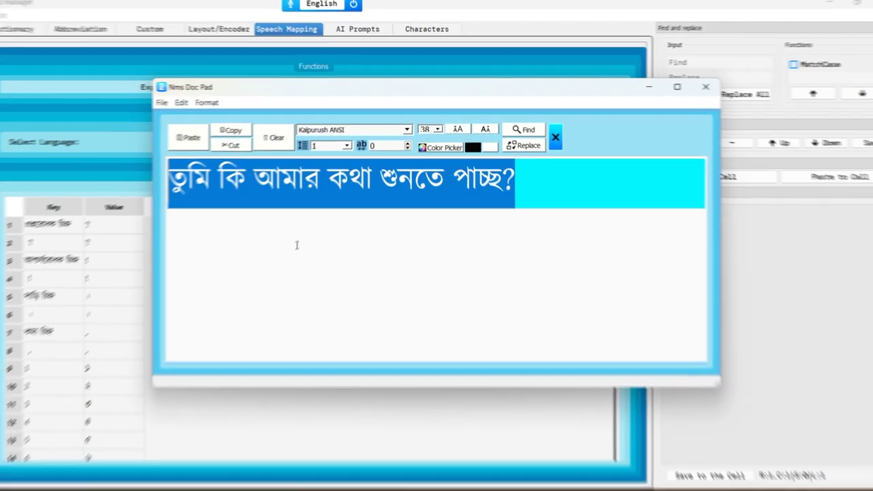
Step: Start a new line below the question and dictate a second Bangla line
click(382, 209)
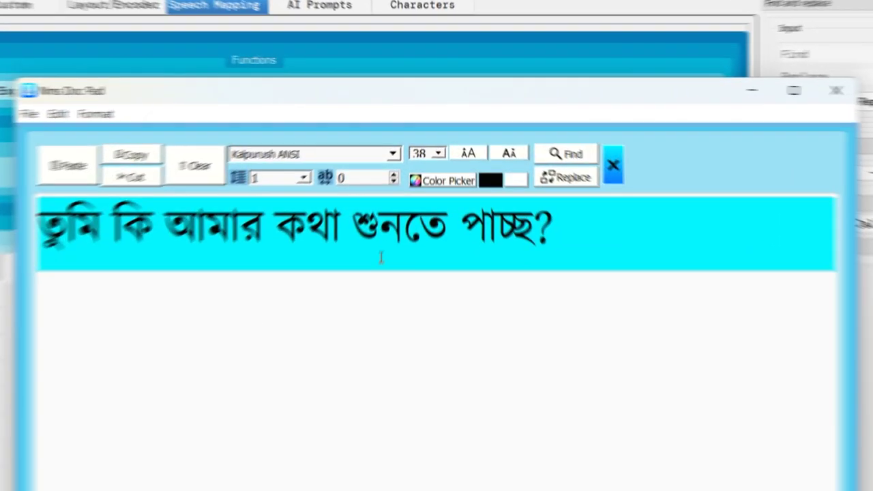
drag(519, 174, 504, 174)
click(572, 276)
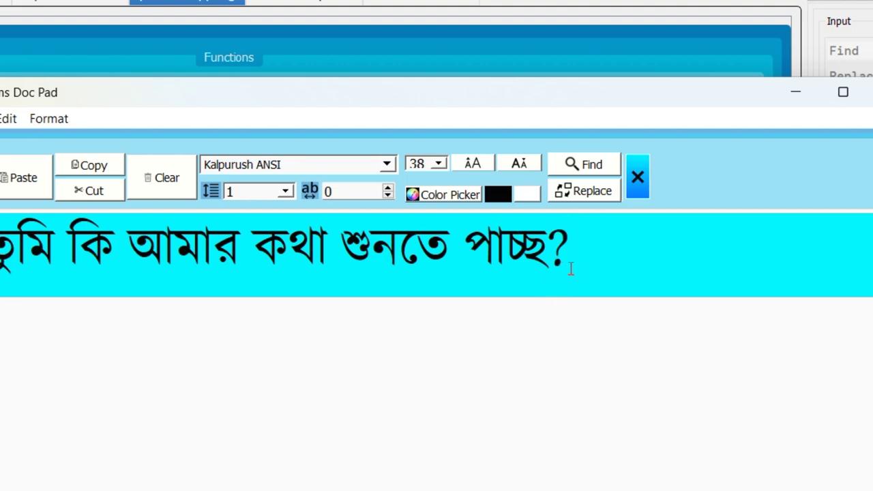
key(Return)
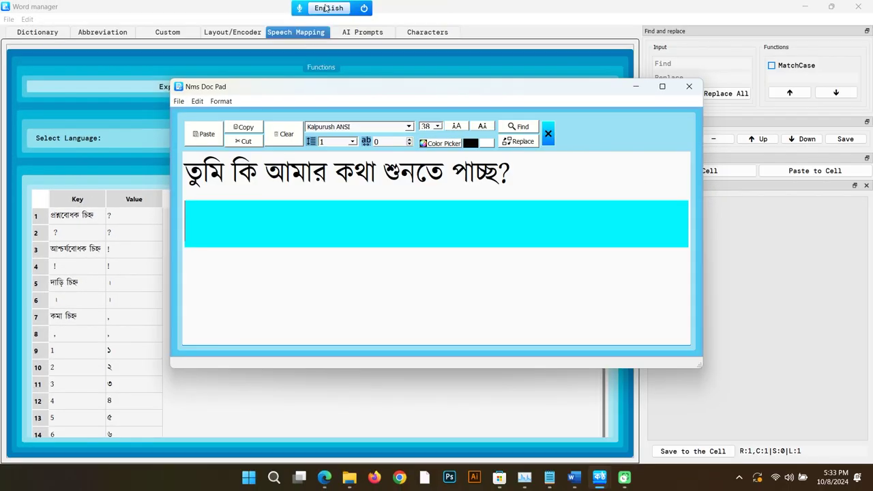
click(321, 8)
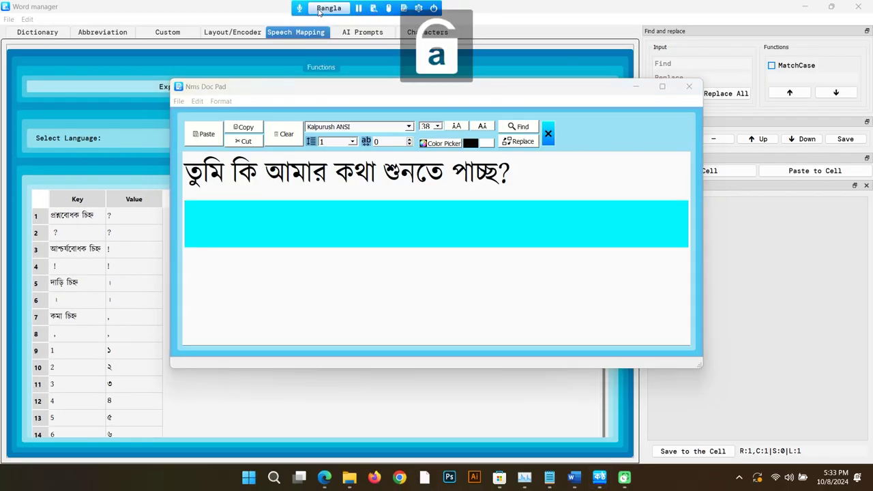
click(266, 247)
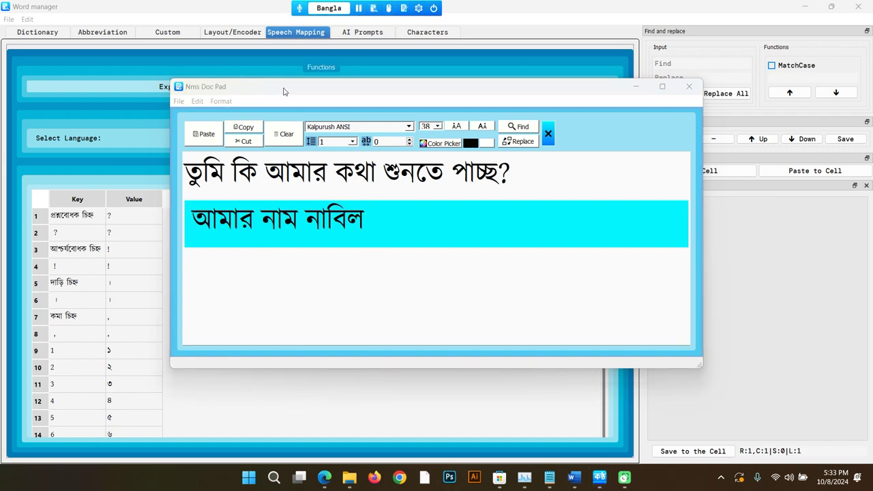
Step: Move and minimize Doc Pad, returning to the Word manager speech map
drag(284, 92, 410, 73)
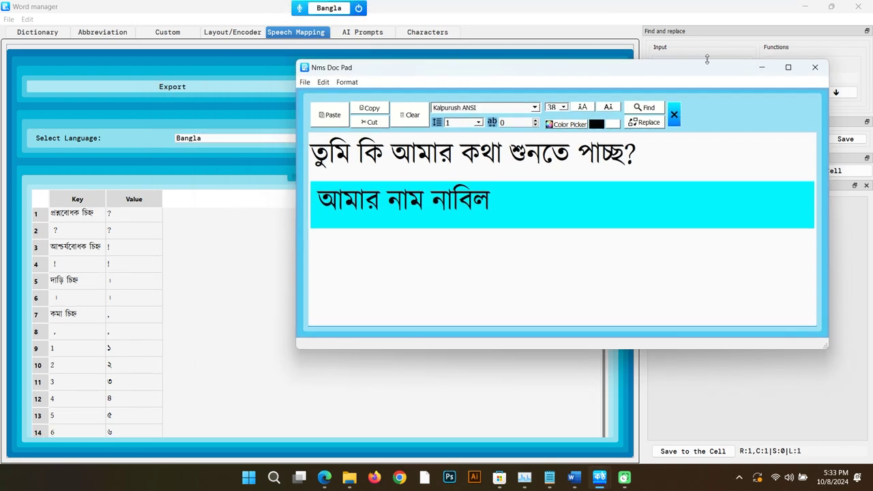
click(762, 67)
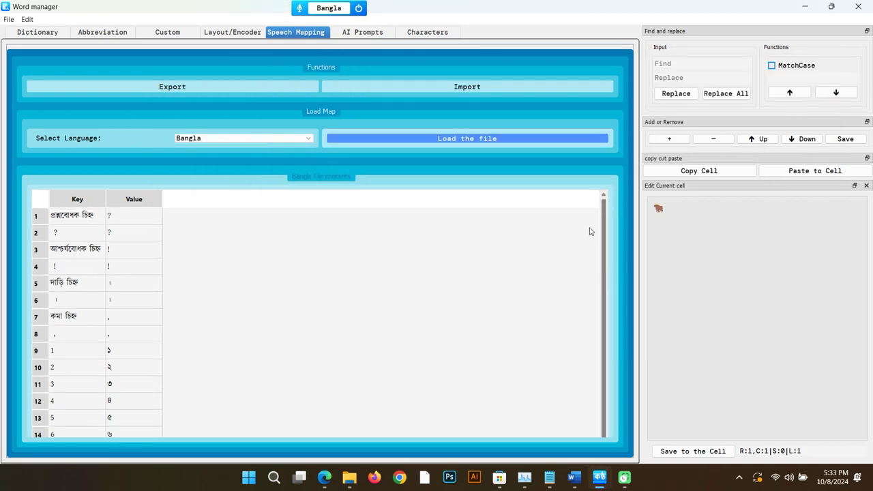
click(76, 316)
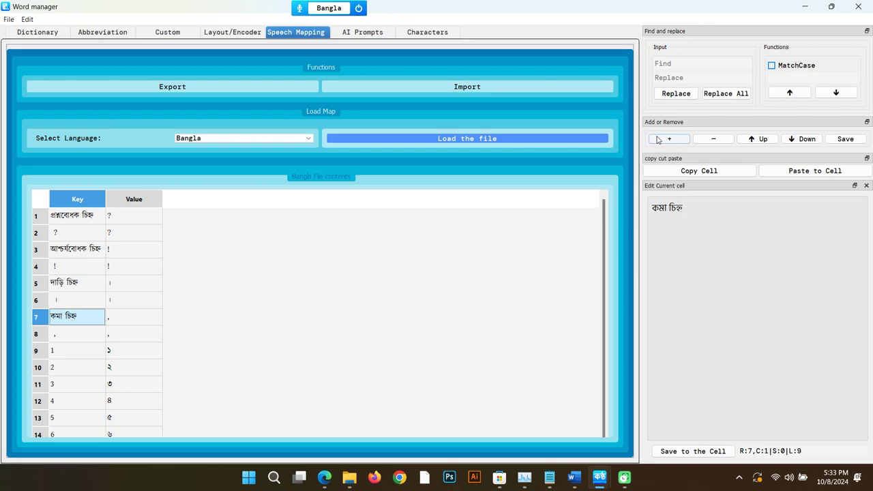
Step: Add an empty row 8 to the speech map and set Bangla encoding to Unicode
click(658, 139)
click(309, 9)
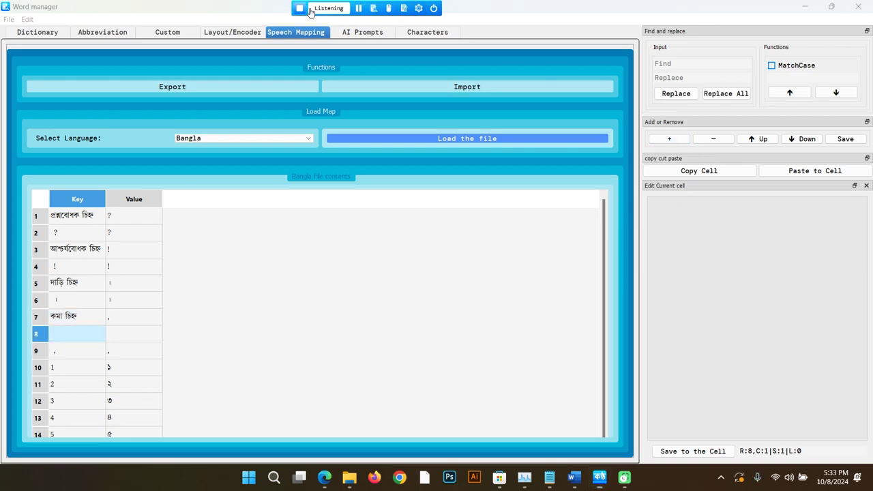
click(418, 7)
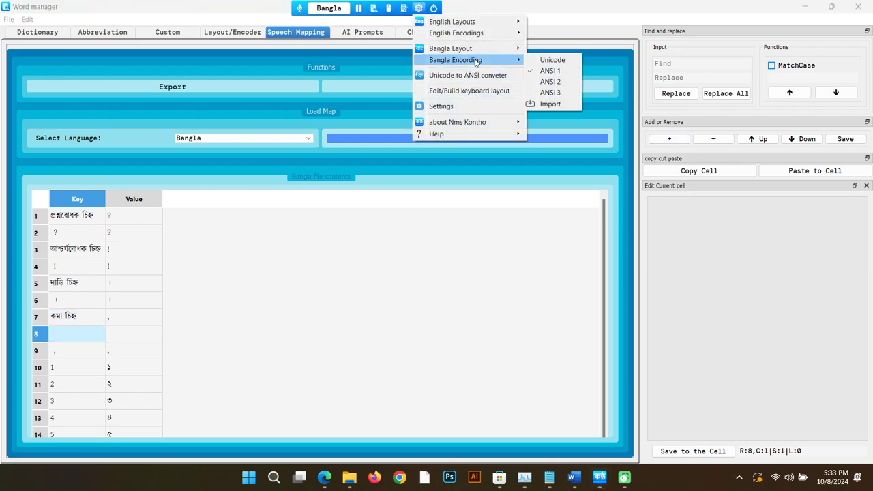
mouse_move(481, 51)
click(549, 60)
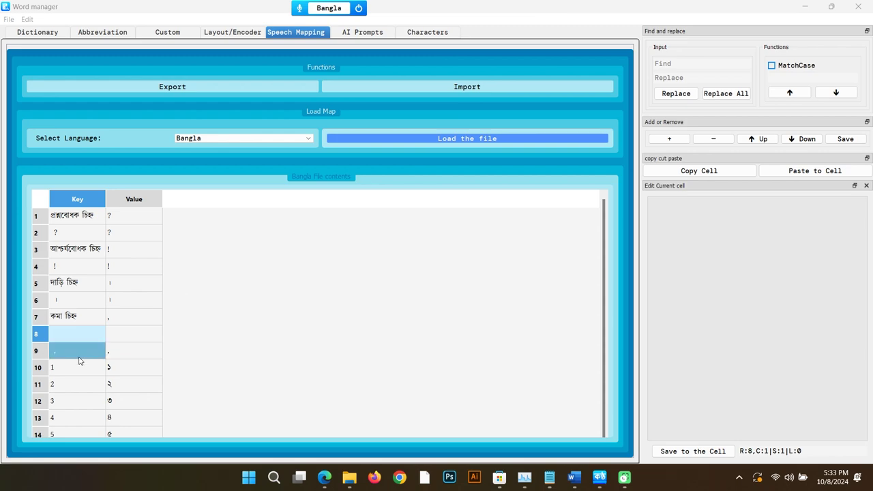
Step: Map a spoken first name to a substitute name in row 8, then stop voice input
double_click(76, 333)
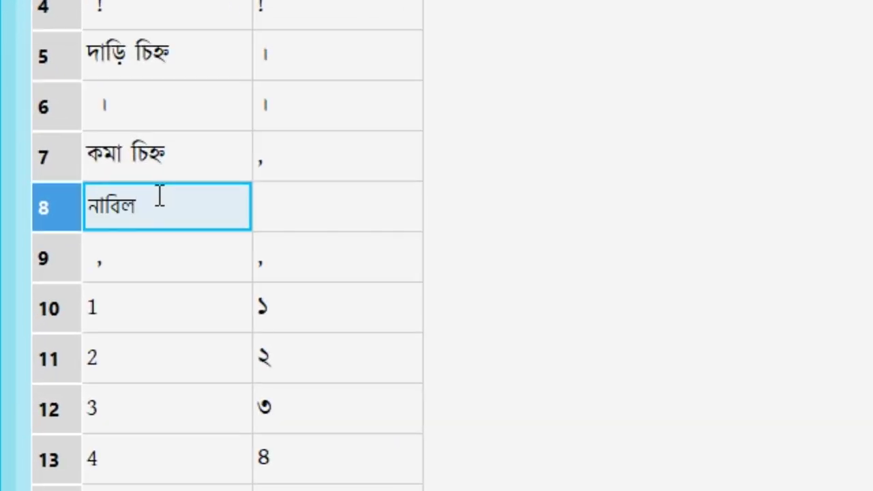
text(নাবিল)
double_click(379, 216)
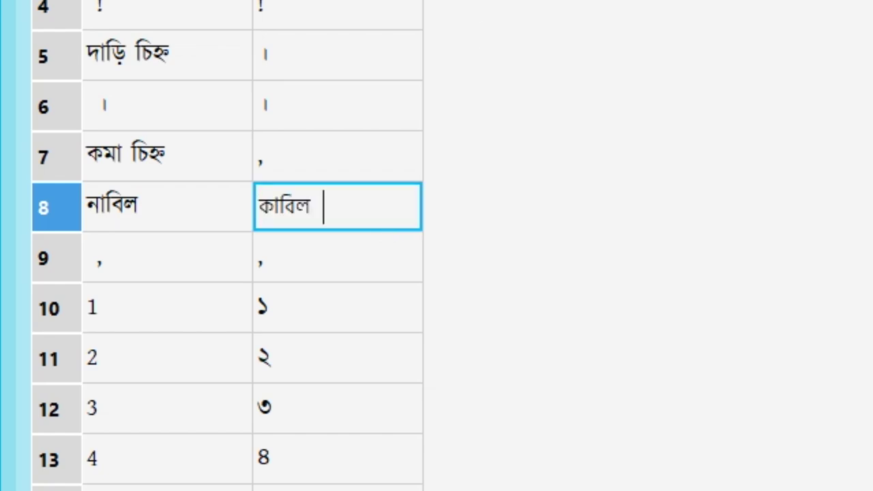
key(Return)
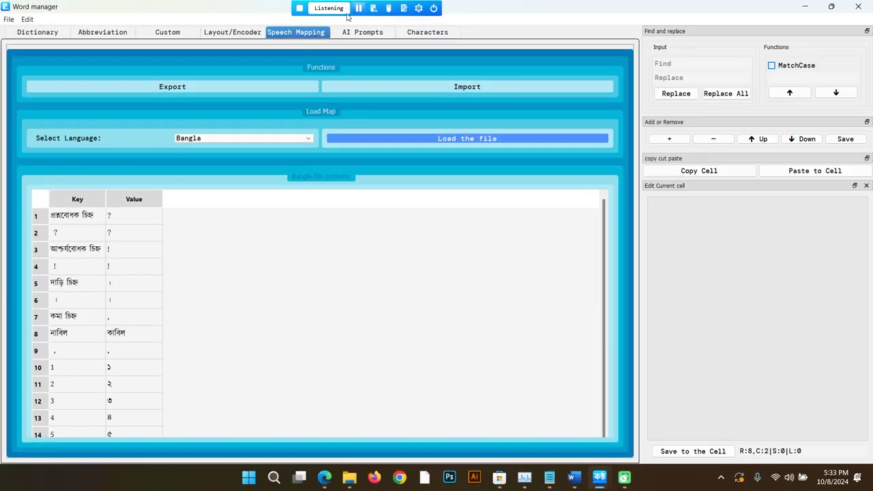
click(300, 9)
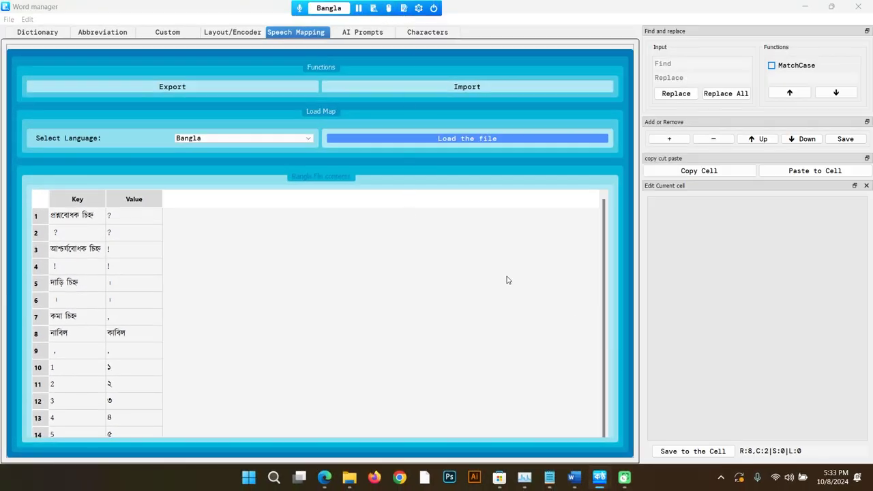
Step: Clear all Doc Pad text and dictate a sentence whose spoken name gets replaced by the mapped substitute
mouse_move(603, 476)
click(637, 425)
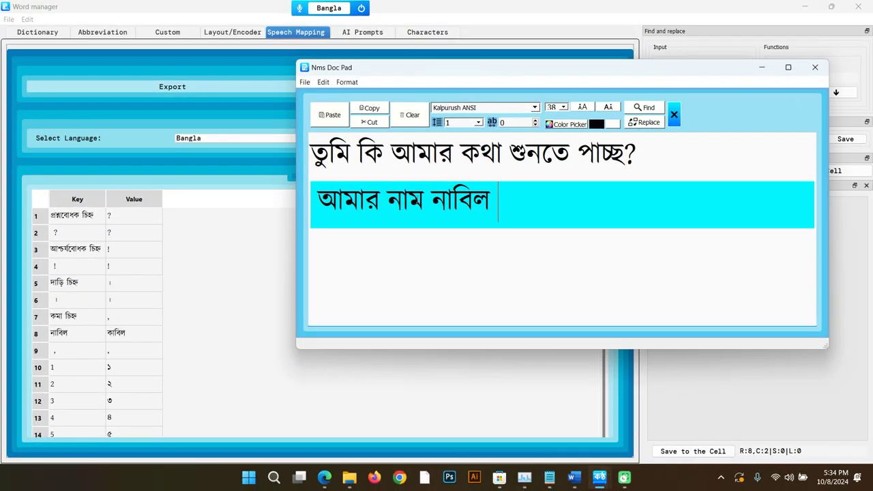
drag(532, 222, 312, 204)
key(ctrl+a)
key(Delete)
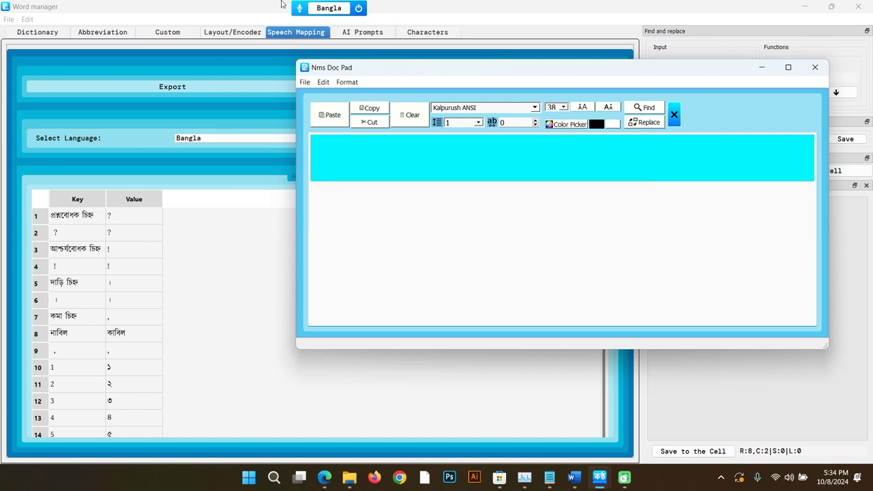
click(299, 8)
click(300, 8)
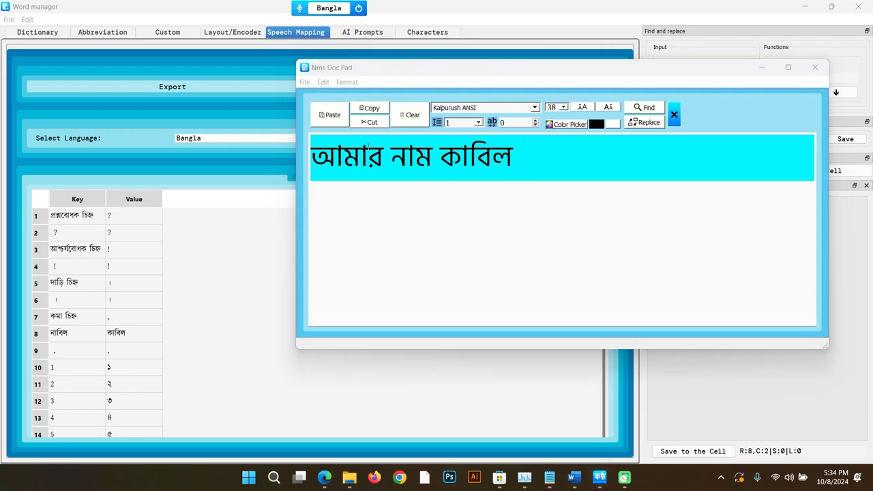
Step: Delete the name-mapping row 8 from the Bangla speech map and load the English speech map
click(79, 334)
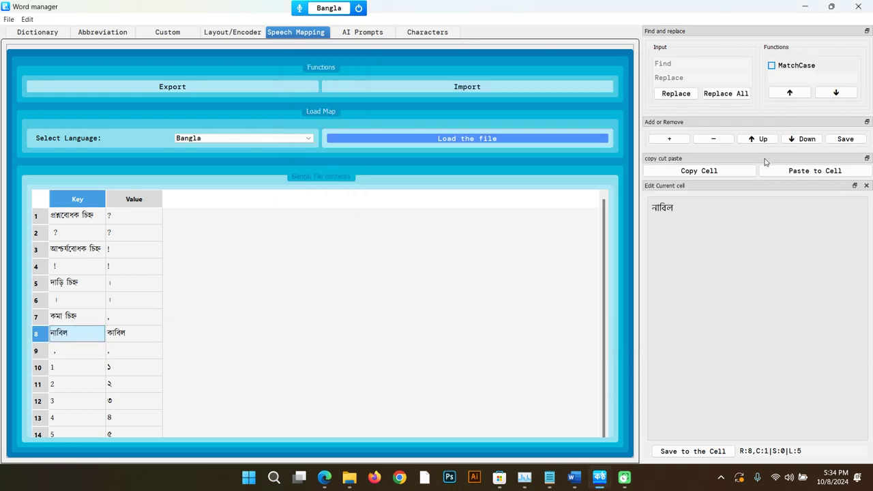
click(708, 139)
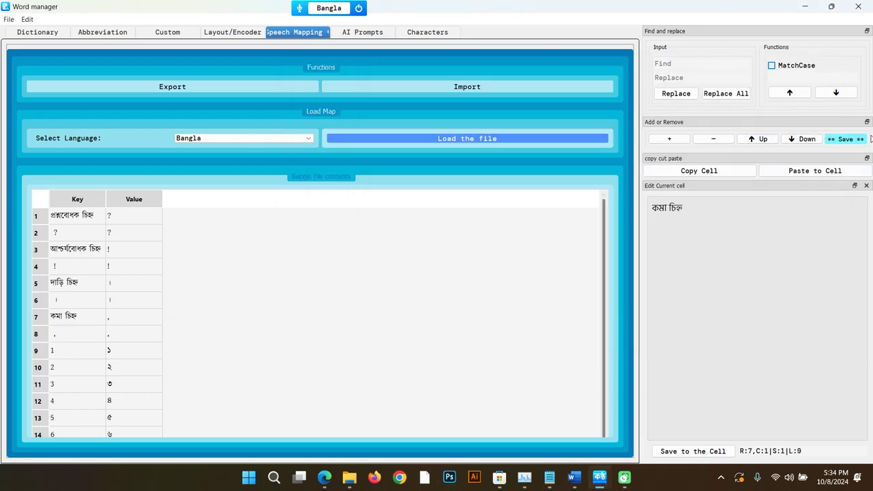
click(273, 138)
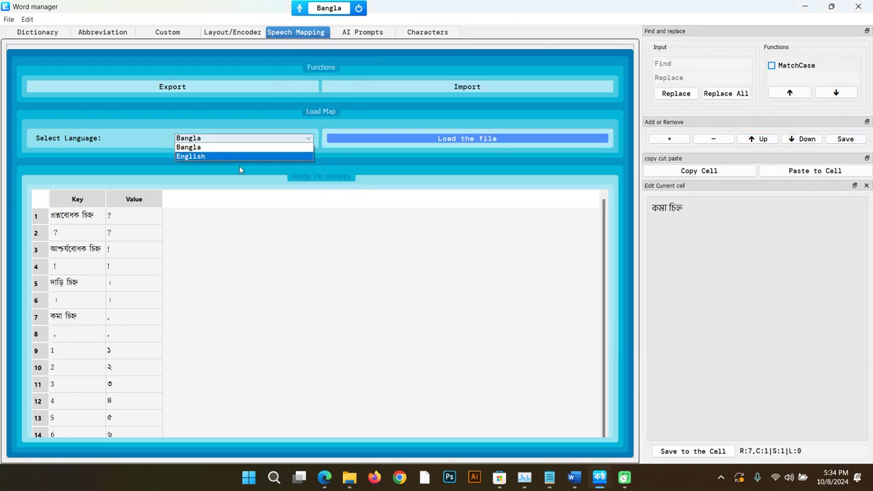
click(213, 156)
click(367, 140)
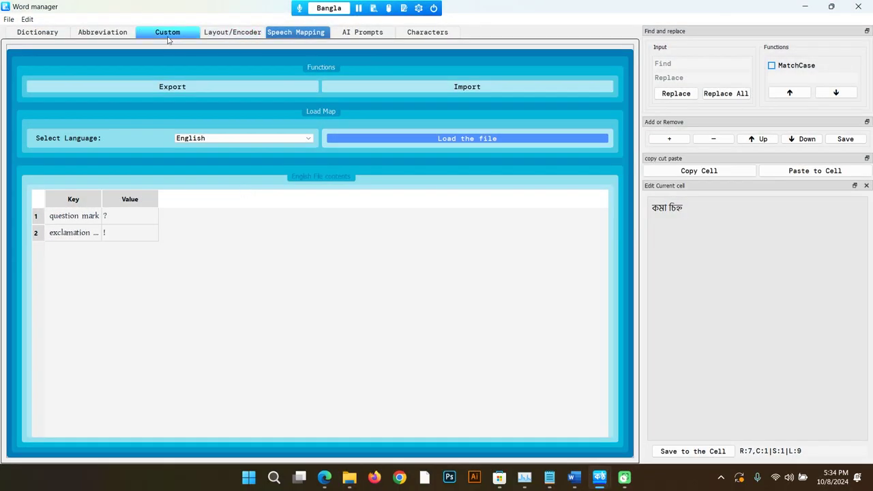
click(167, 34)
Step: Clear Doc Pad and twice insert the saved phone number suggested after typing '01'
drag(59, 99, 82, 220)
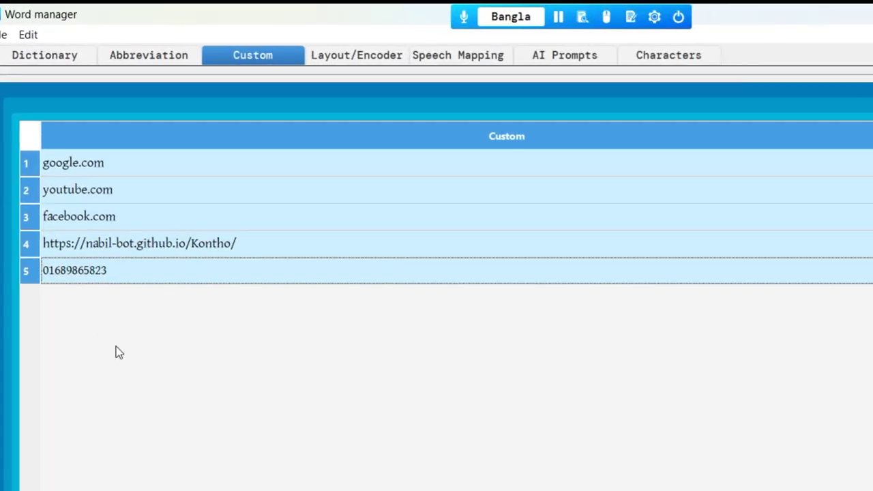
click(136, 275)
click(626, 26)
key(ctrl+a)
key(Delete)
text(01)
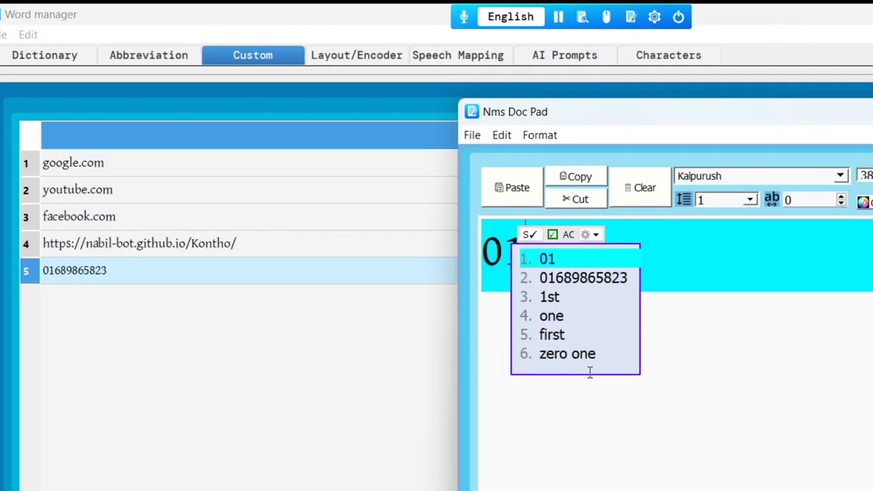
key(Down)
key(Return)
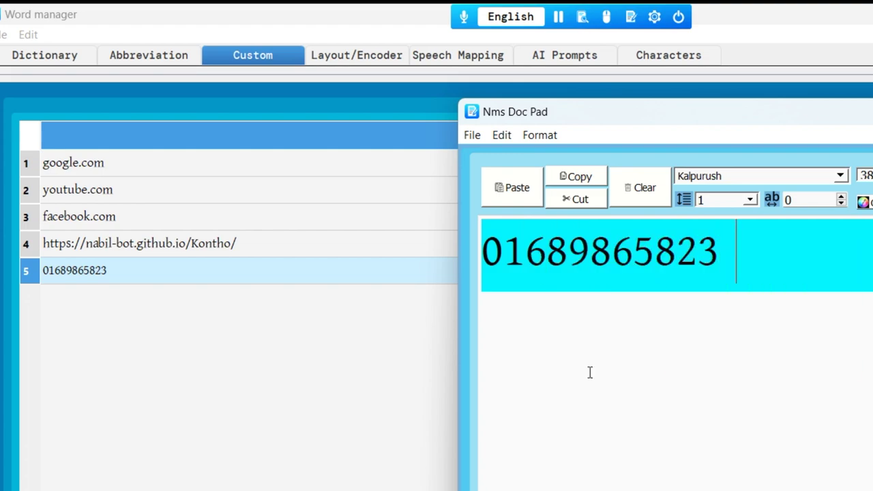
key(Return)
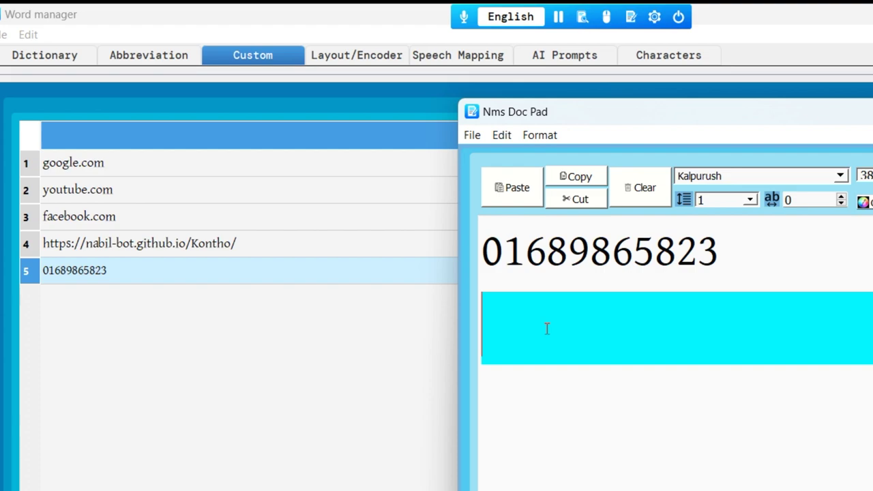
text(01)
key(Down)
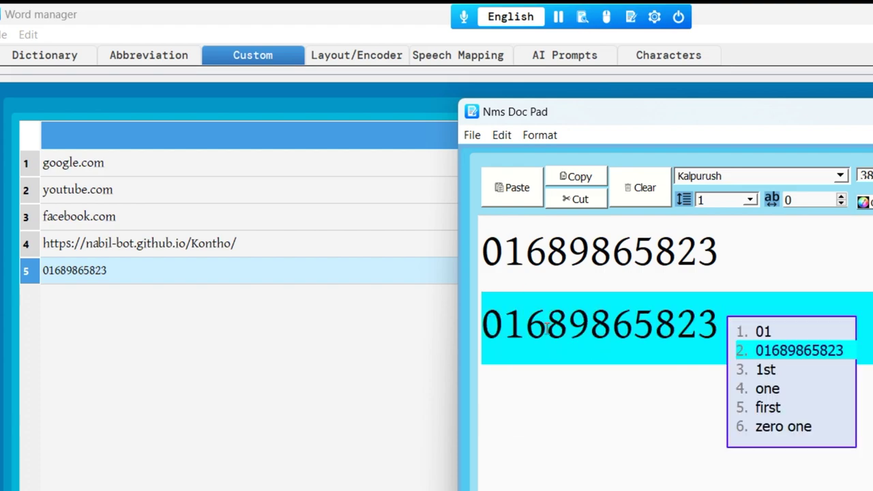
key(Return)
Step: Clear the page and insert the saved website URL from its typed prefix
key(ctrl+a)
key(Delete)
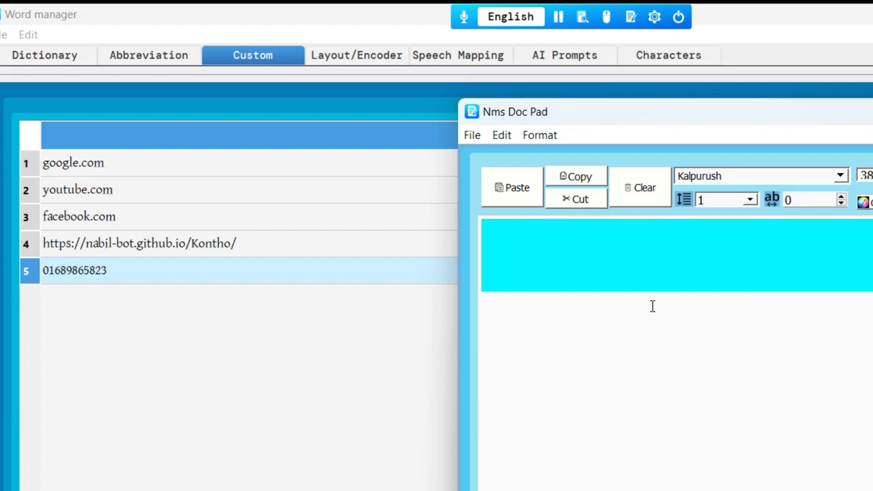
text(nabil)
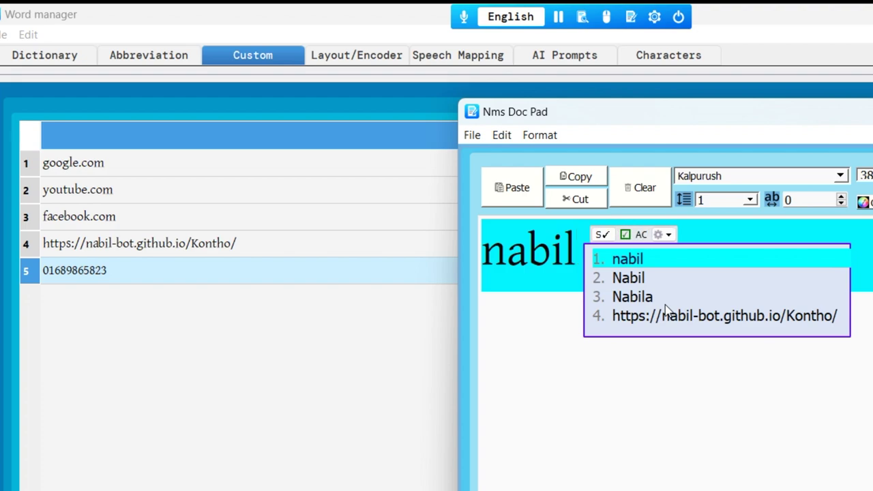
key(Down)
key(Down)
key(Down)
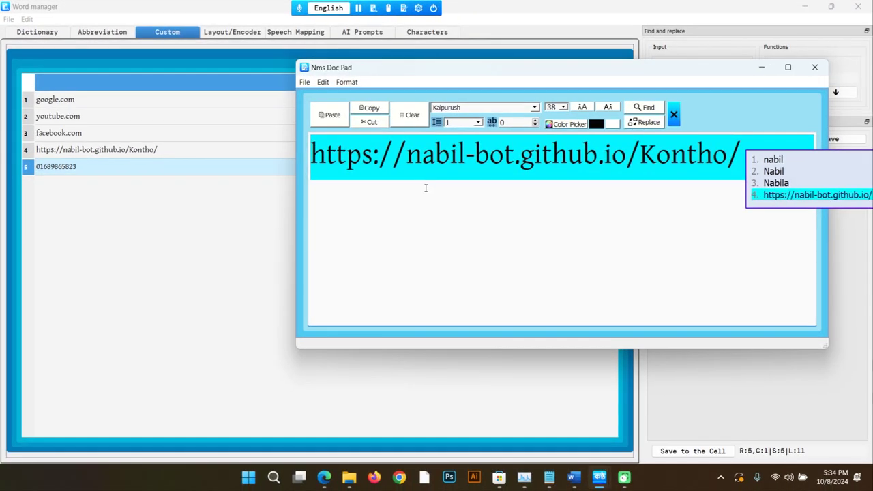
key(Return)
Step: Close Doc Pad and add an empty sixth row to the Custom word list
key(Escape)
click(669, 138)
double_click(120, 185)
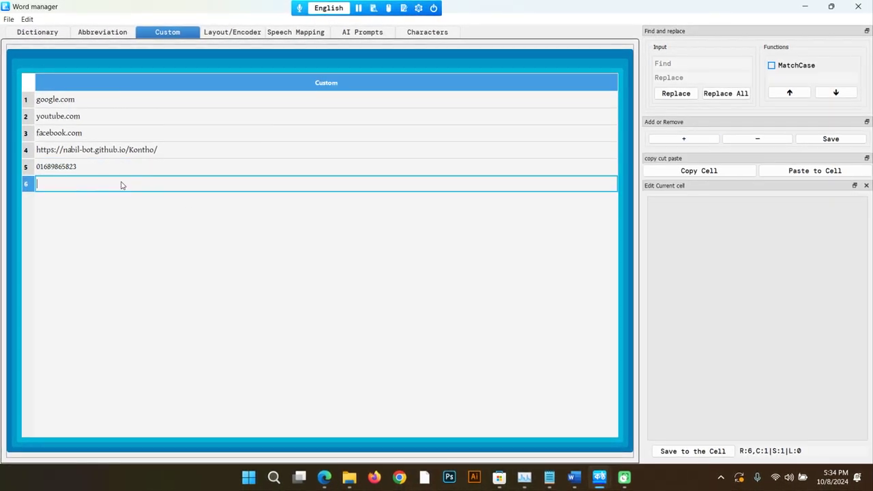
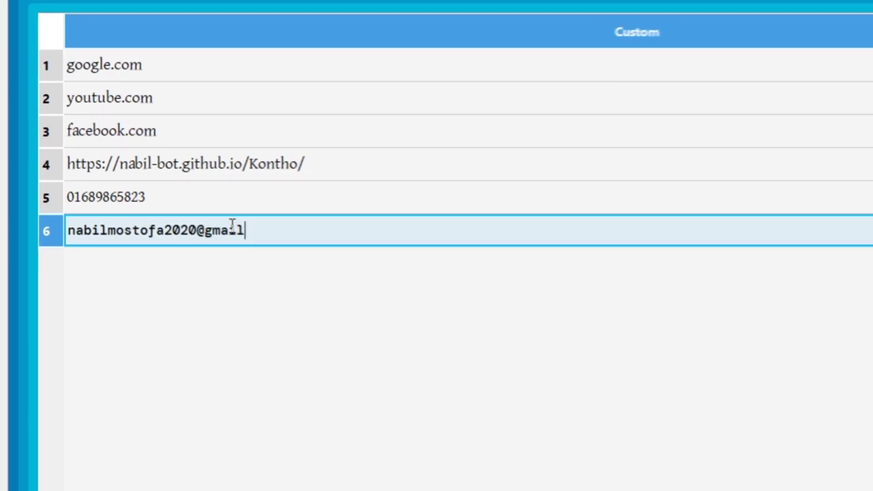
Step: Save an e-mail address as custom entry six and test its suggestion in Doc Pad
key(Return)
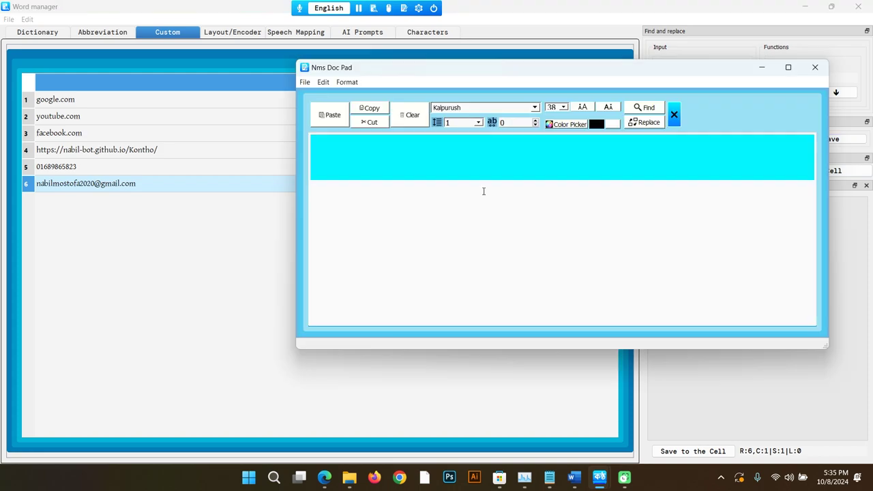
text(nabil)
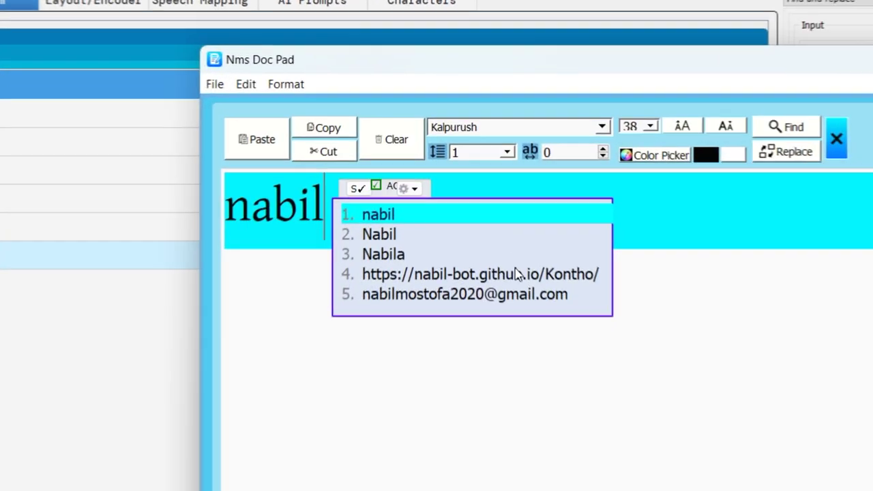
key(Down)
key(Down)
key(Down)
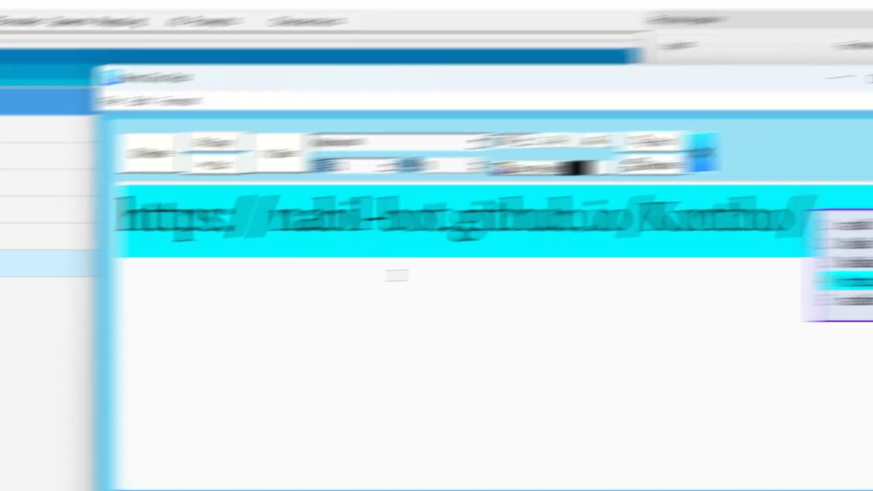
key(Down)
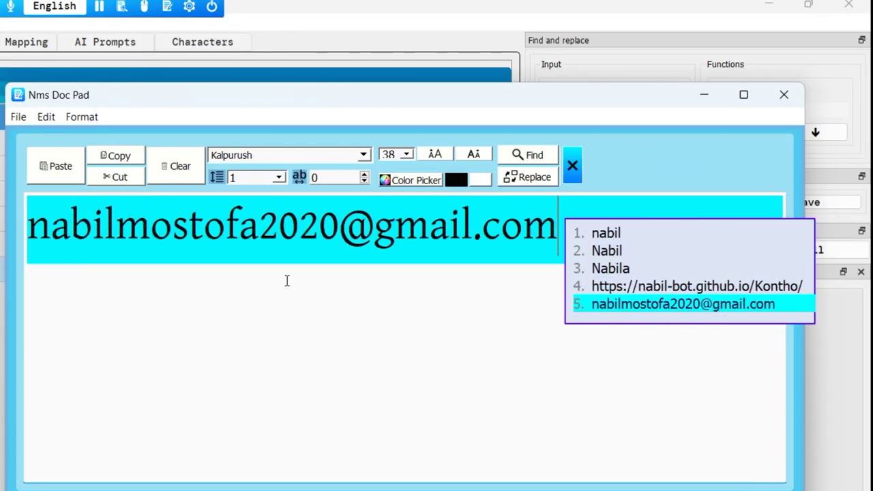
key(ctrl+a)
text(nabi)
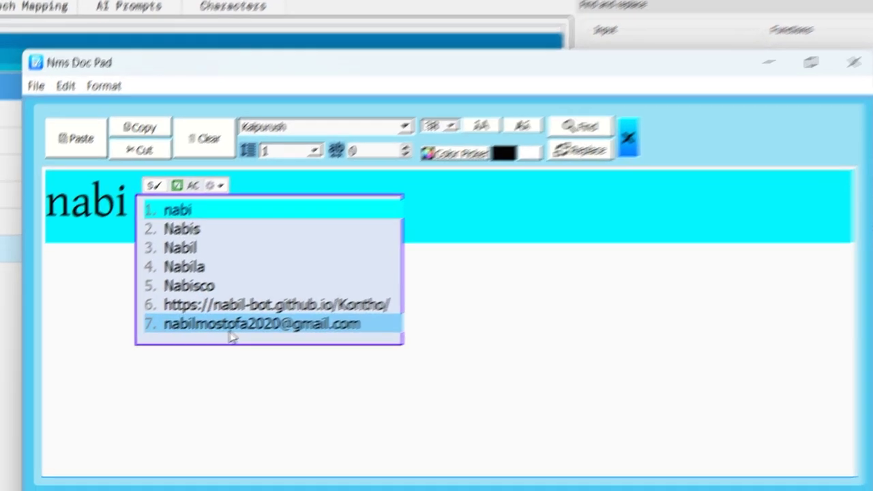
Step: Open the e-mail suggestion's options, dismiss them, and clear the typed text
right_click(205, 337)
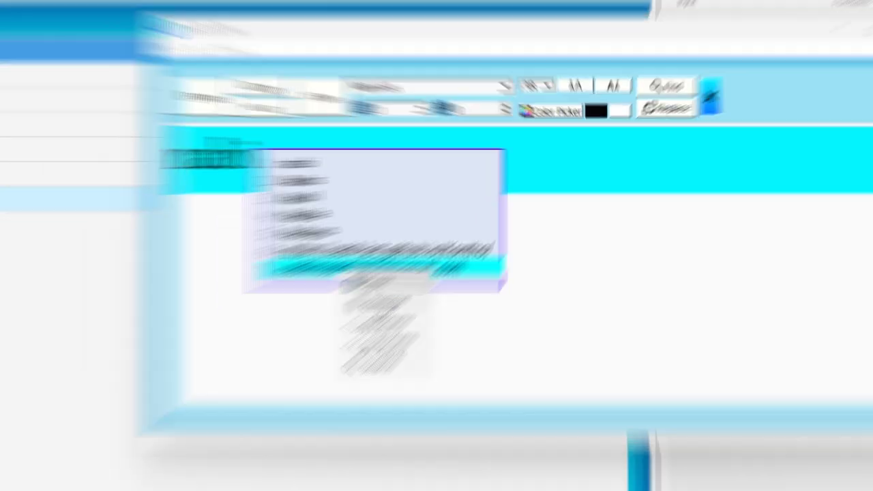
click(377, 312)
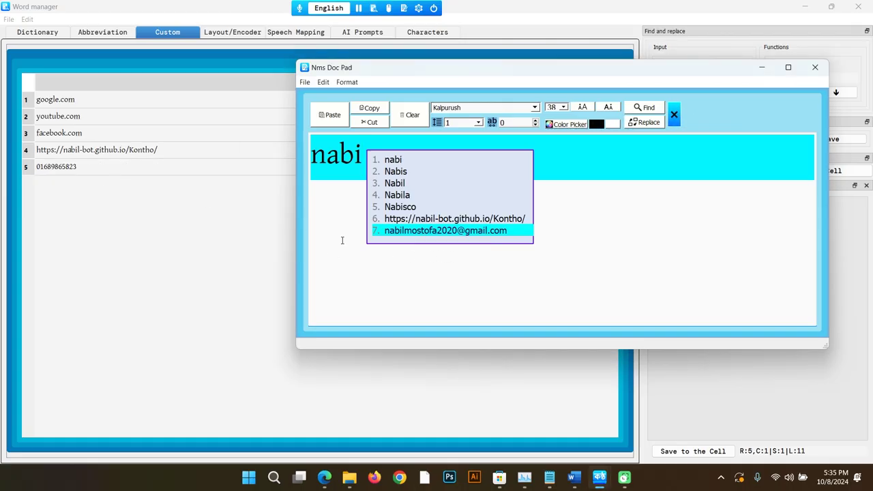
click(204, 130)
key(ctrl+a)
key(BackSpace)
Step: Remove the phone number from custom words, then retype it and save it back
text(01)
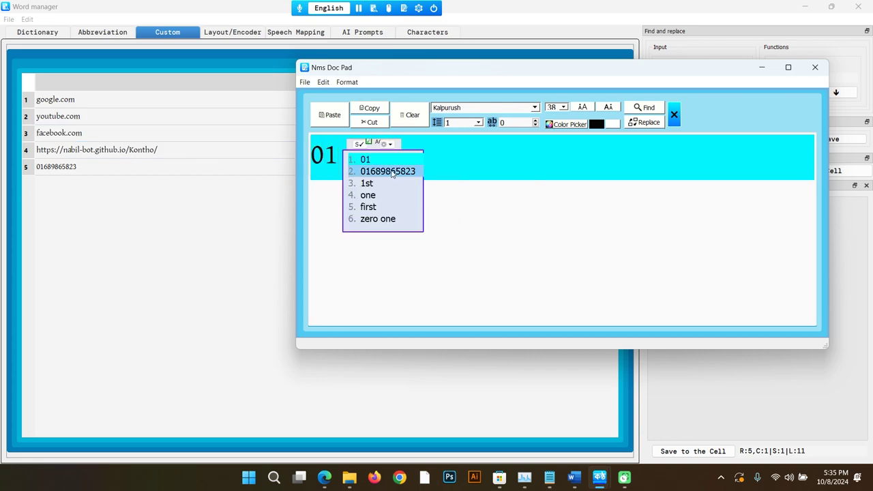
right_click(393, 171)
click(416, 193)
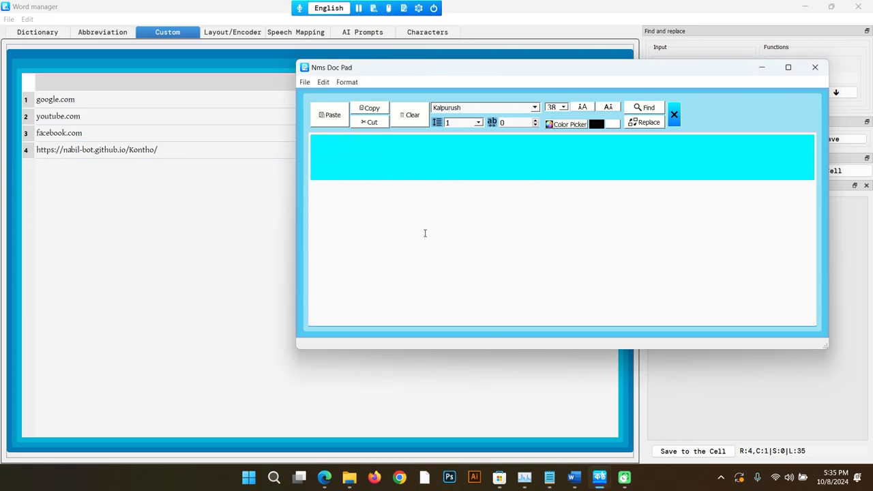
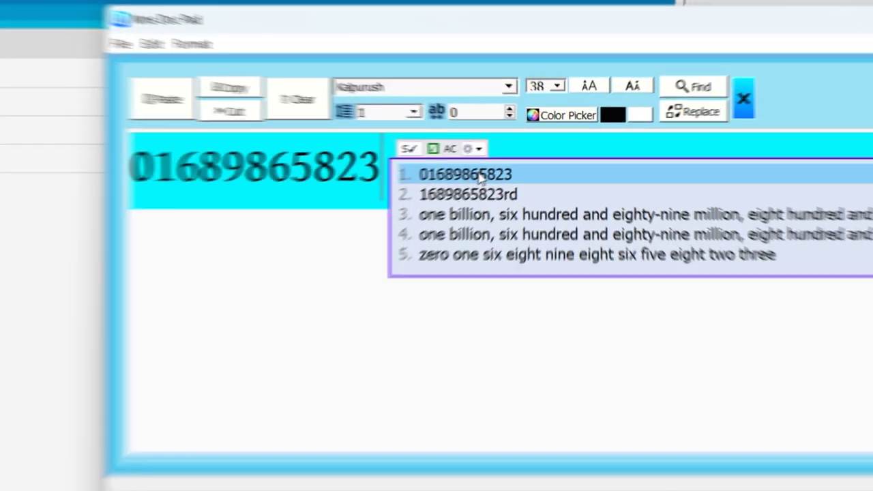
right_click(518, 159)
click(497, 237)
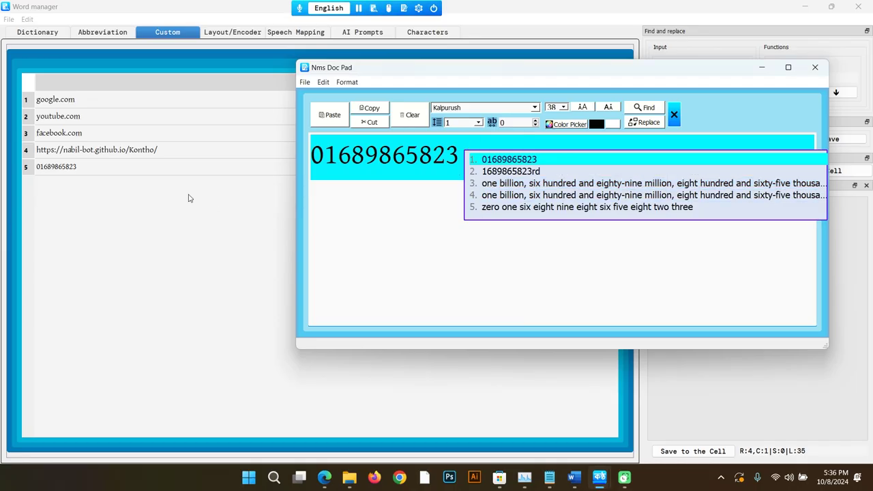
click(392, 219)
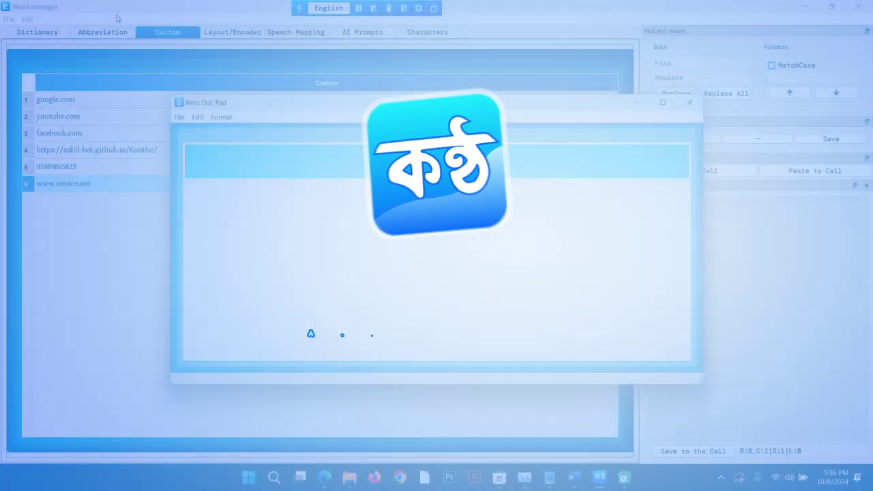
Step: Expand idk and asap into their full phrases on separate lines
text(idk)
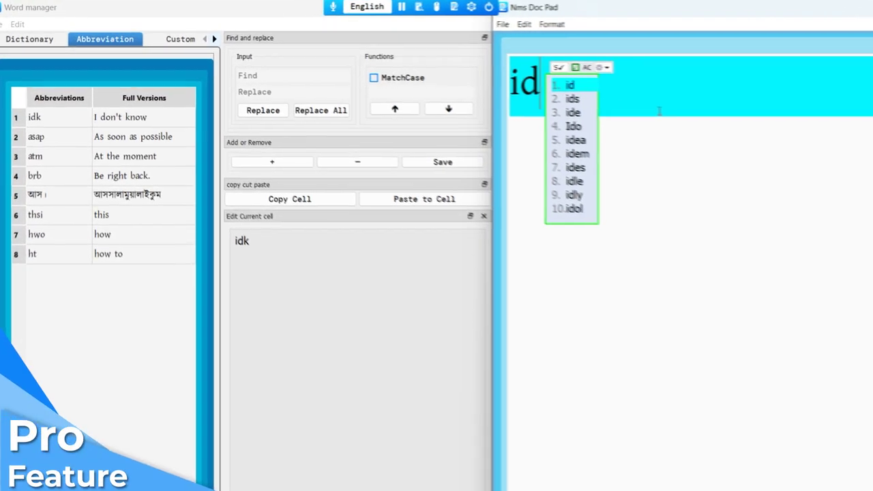
key(space)
key(Return)
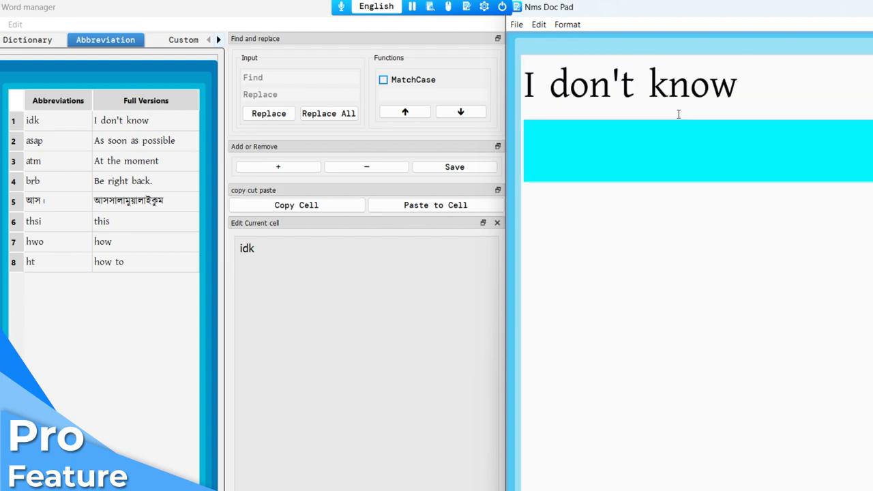
text(asap)
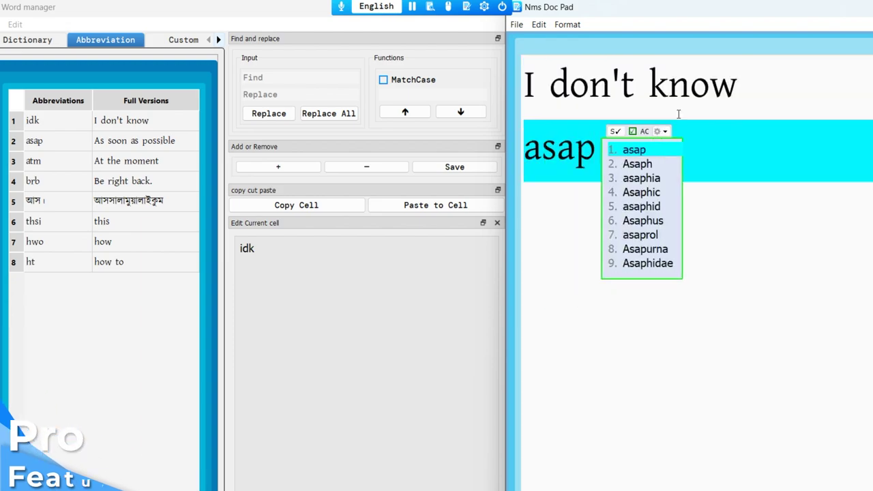
key(space)
key(Return)
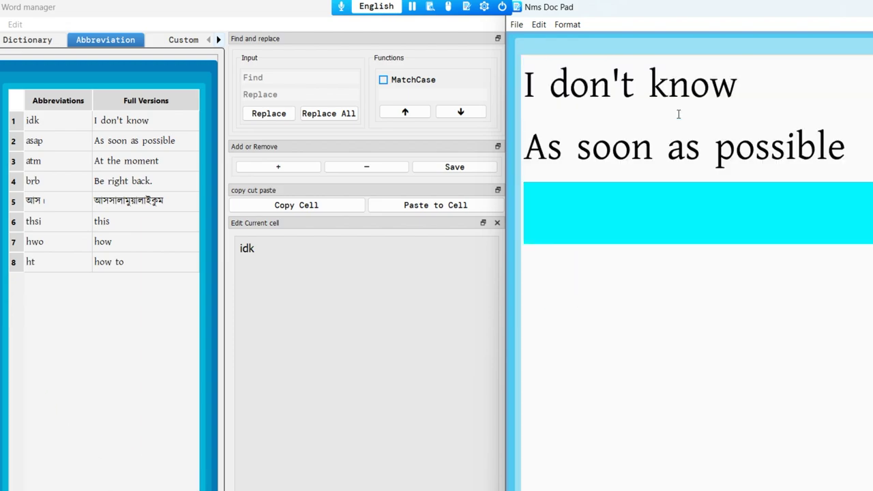
Step: Expand brb into 'Be right back.' and আস। into আসসালামুয়ালাইকুম
text(brb)
key(Return)
key(BackSpace)
key(BackSpace)
key(BackSpace)
key(BackSpace)
text(brb)
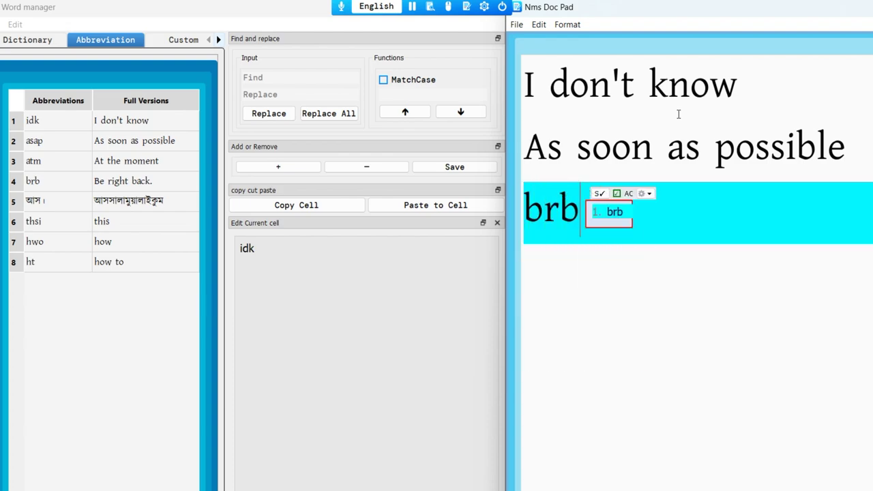
key(space)
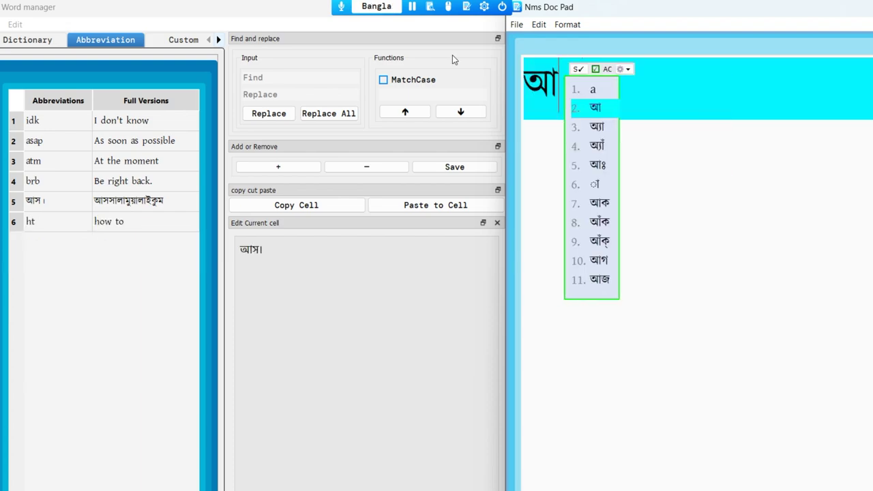
text(স।)
key(space)
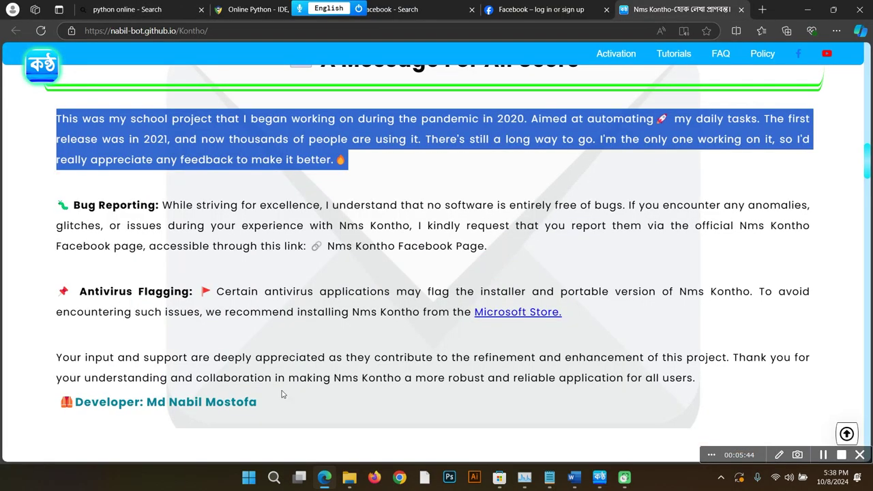
scroll(280, 399, up, 10)
Step: Select the whole System Requirements block in the Kontho site's Installation section
scroll(279, 399, up, 7)
scroll(279, 398, down, 3)
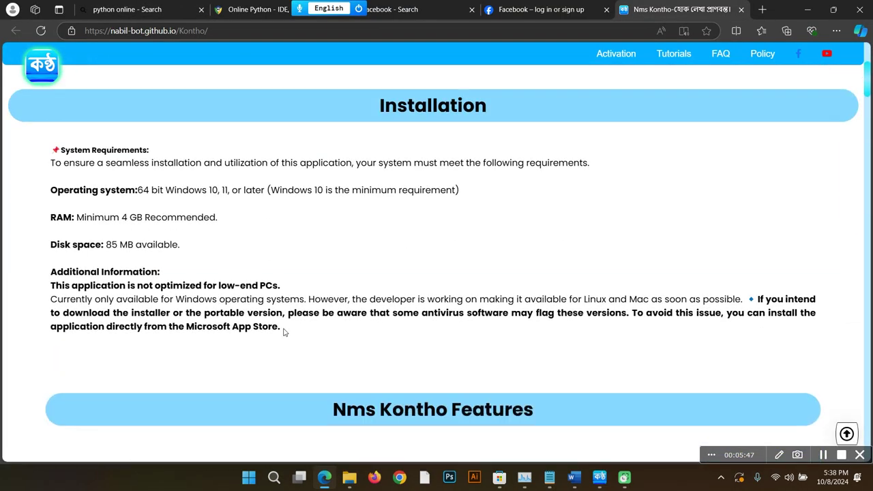
drag(281, 328, 72, 138)
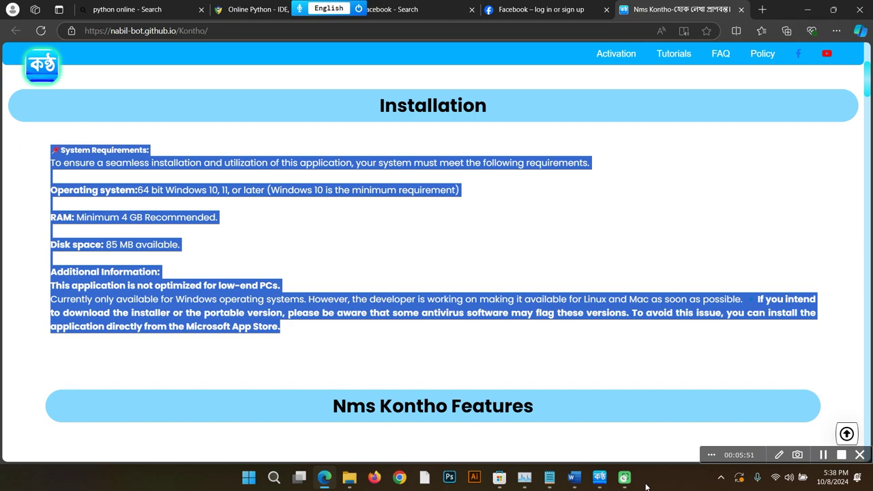
mouse_move(624, 485)
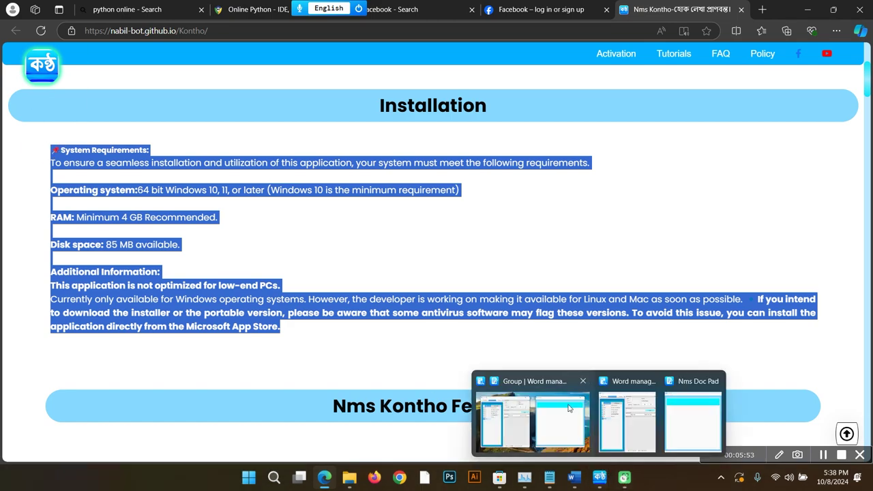
click(617, 382)
Step: Add abbreviation sys. with the pasted System Requirements text as its full version
click(252, 144)
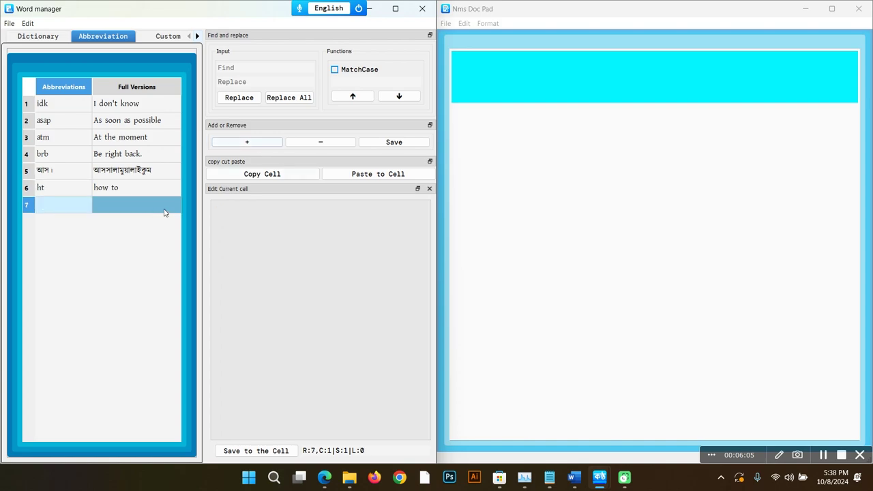
double_click(93, 208)
text(s)
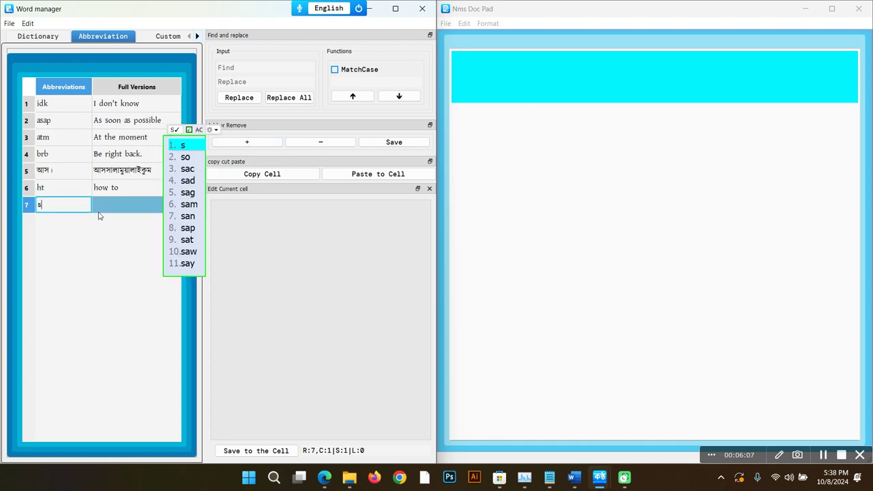
text(ys.)
key(Return)
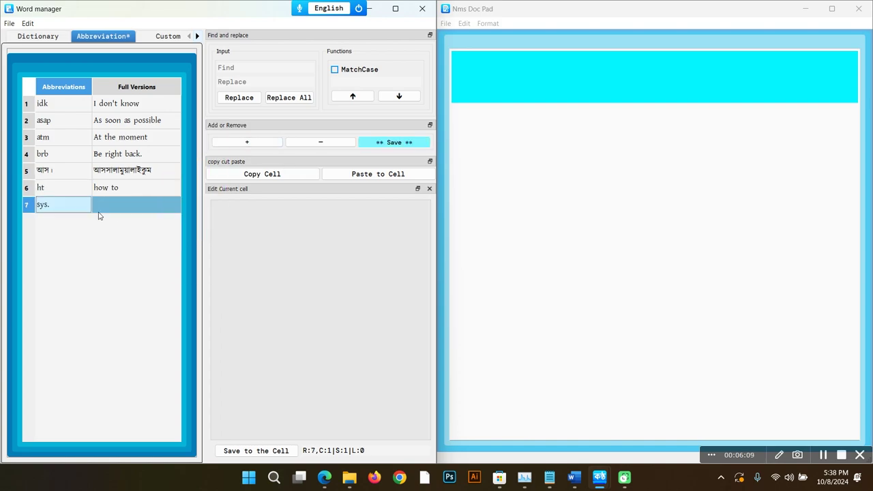
double_click(113, 207)
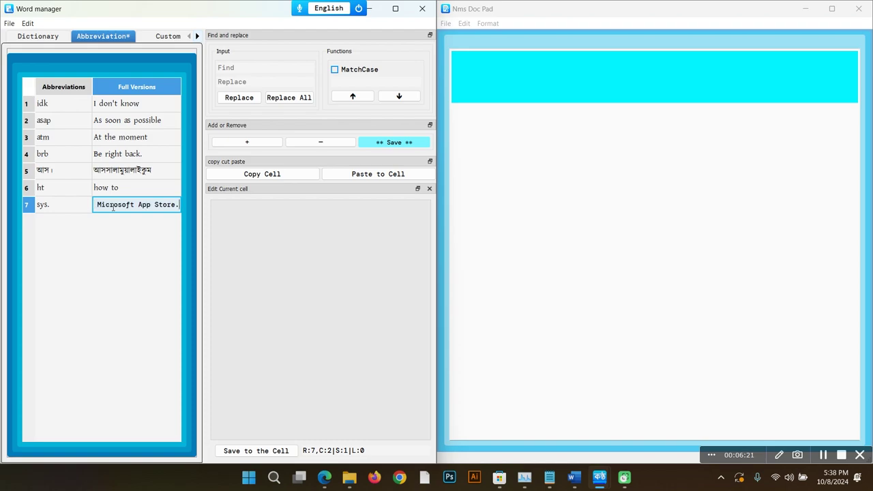
key(ctrl+v)
key(Return)
Step: Type sys. in Doc Pad to expand it into the System Requirements paragraph
text(sys)
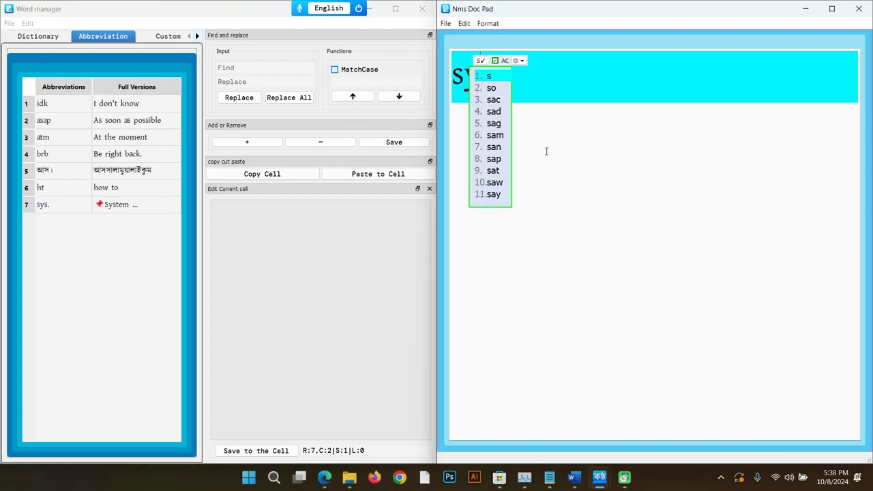
text(.)
key(Return)
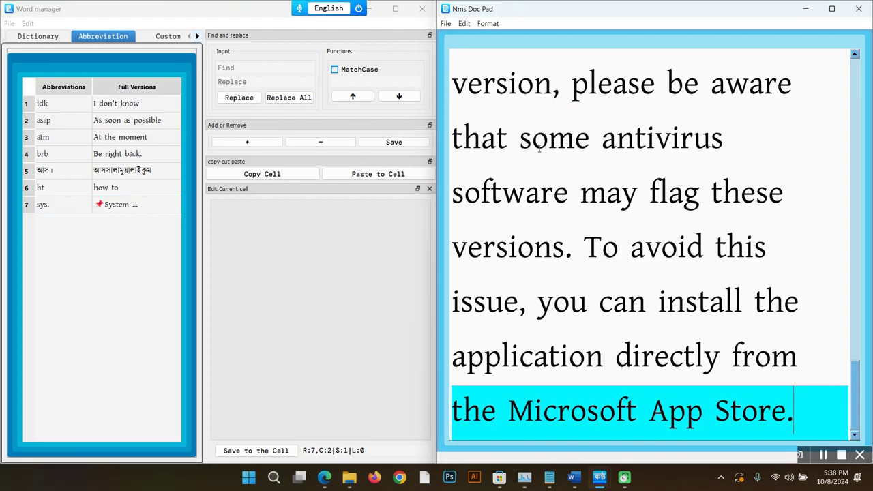
scroll(539, 149, down, 6)
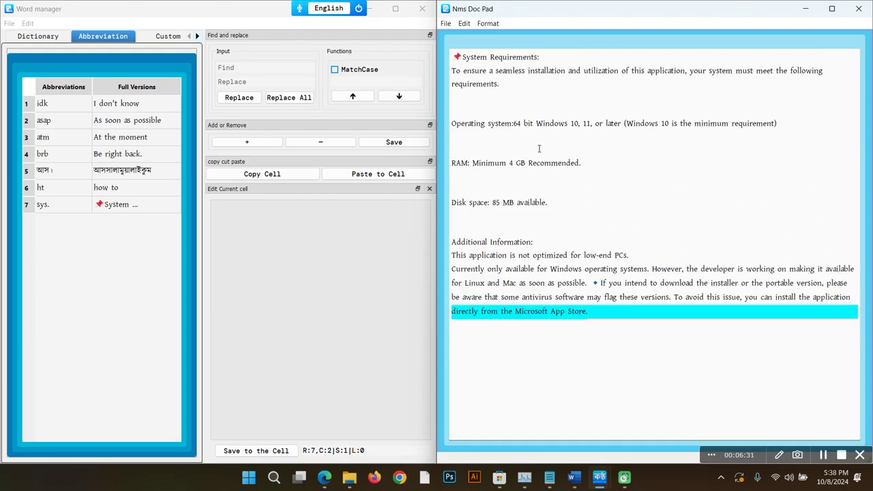
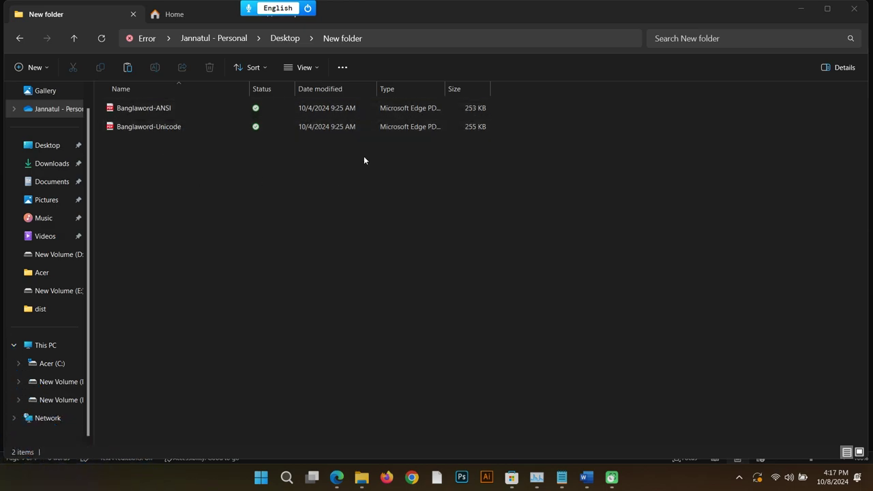
Step: Open the Avro phonetic (Custom) layout for editing from Kontho's Bangla Layout menu
click(366, 8)
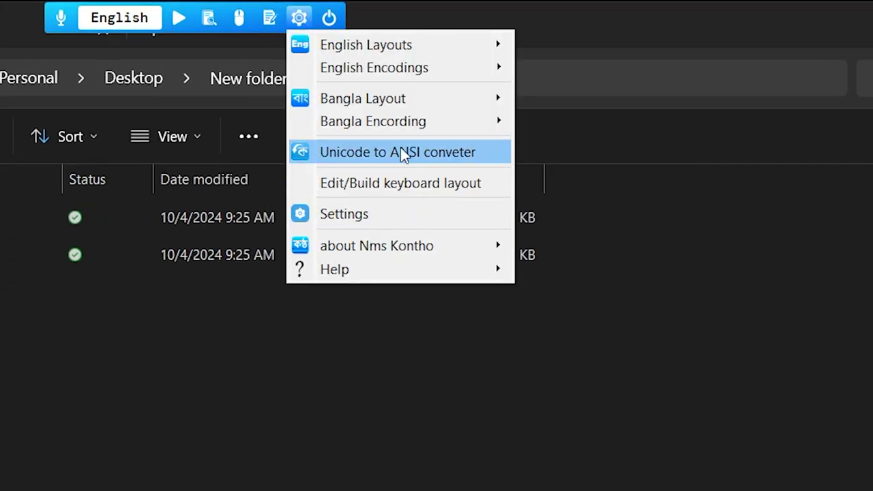
mouse_move(450, 121)
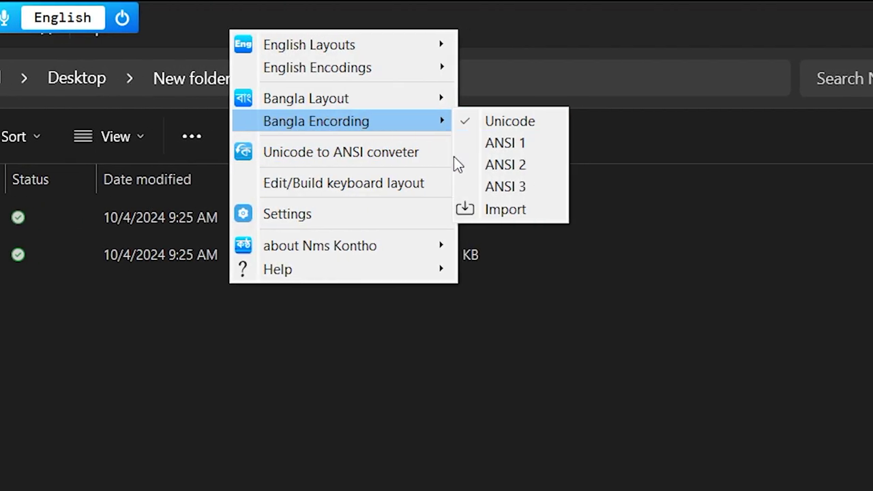
mouse_move(384, 103)
right_click(513, 102)
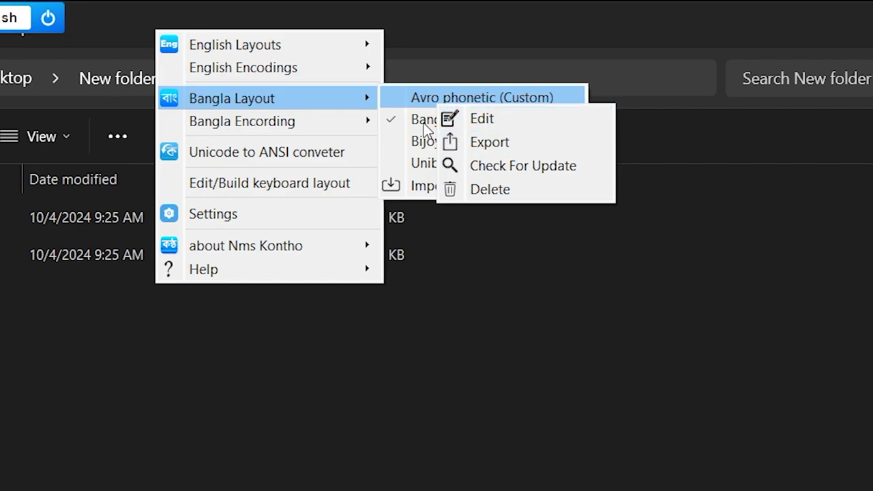
click(473, 121)
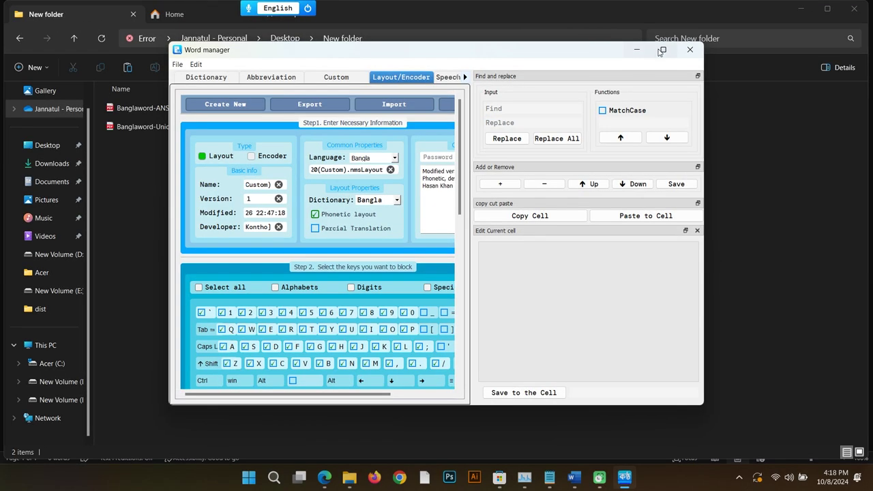
Step: Maximize the Word manager and review the Avro Phonetic layout, keeping Bangla language and dictionary
click(662, 50)
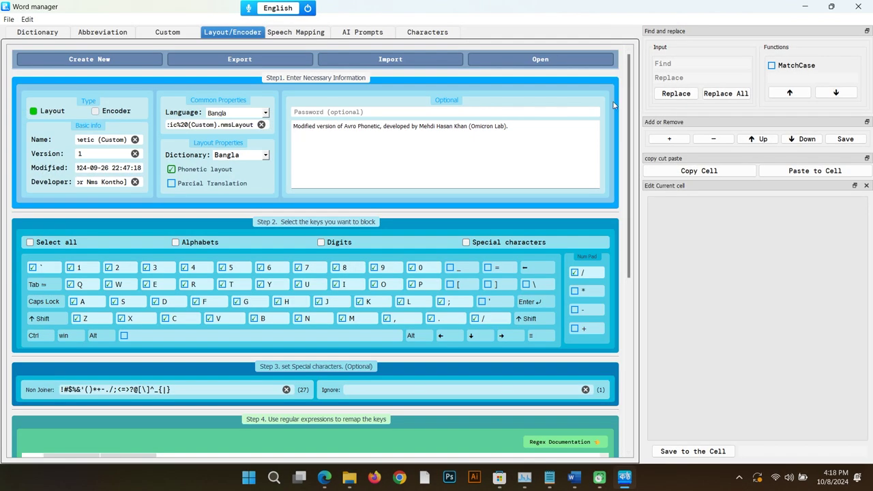
drag(633, 93, 616, 79)
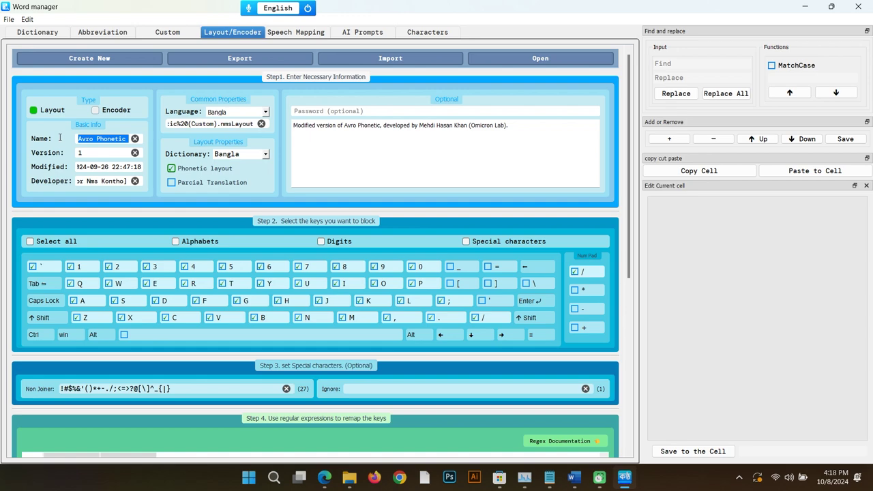
click(89, 143)
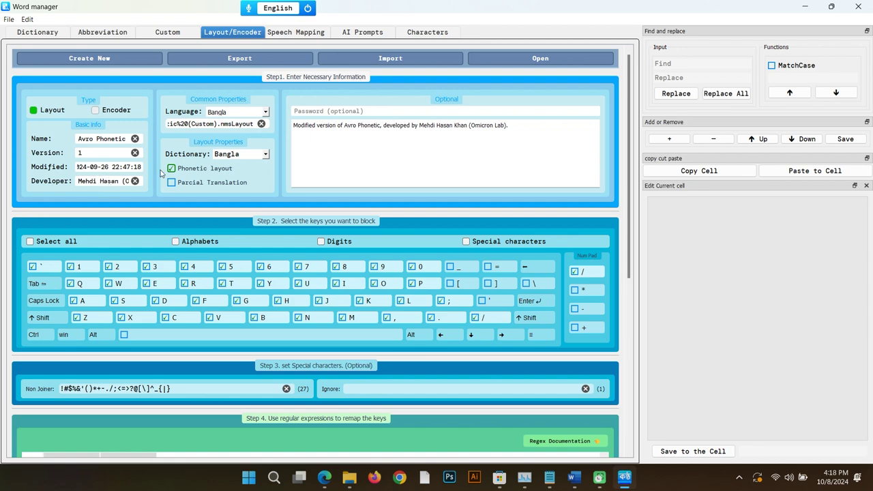
click(262, 114)
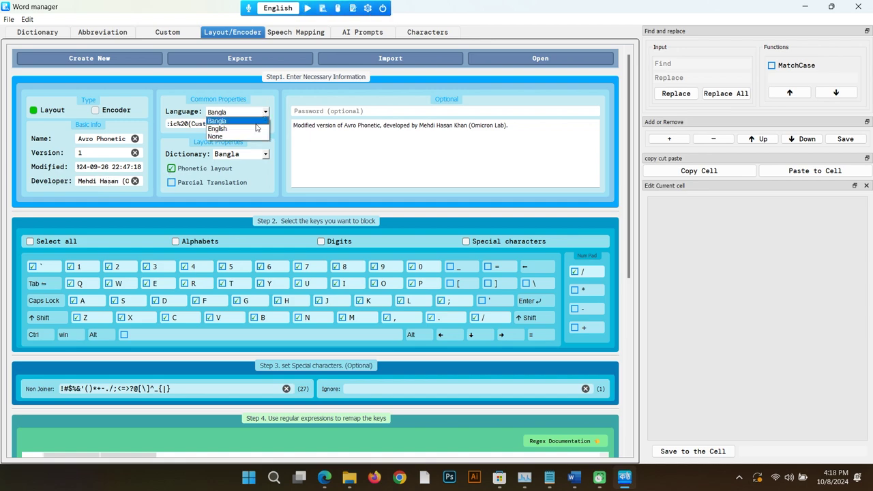
click(277, 102)
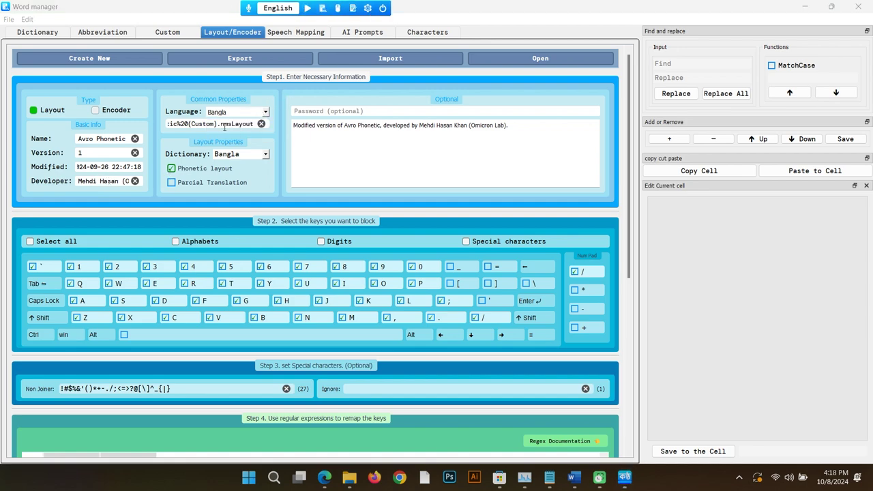
drag(218, 123, 144, 128)
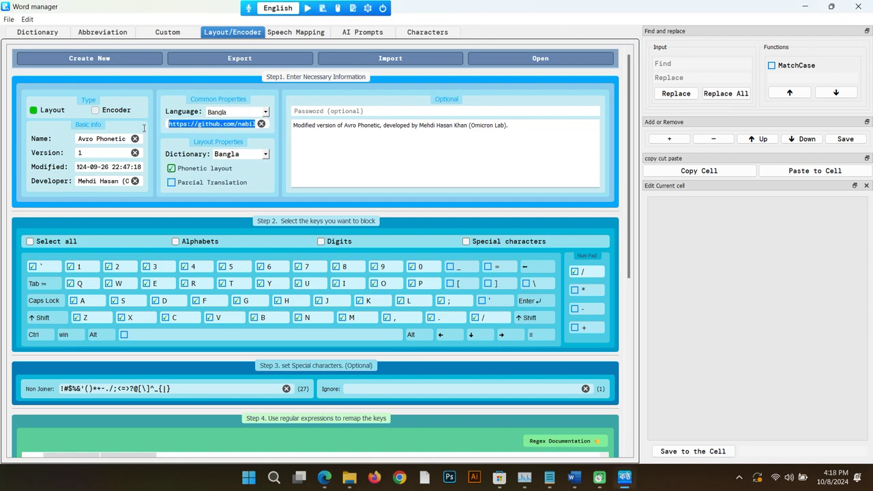
click(266, 154)
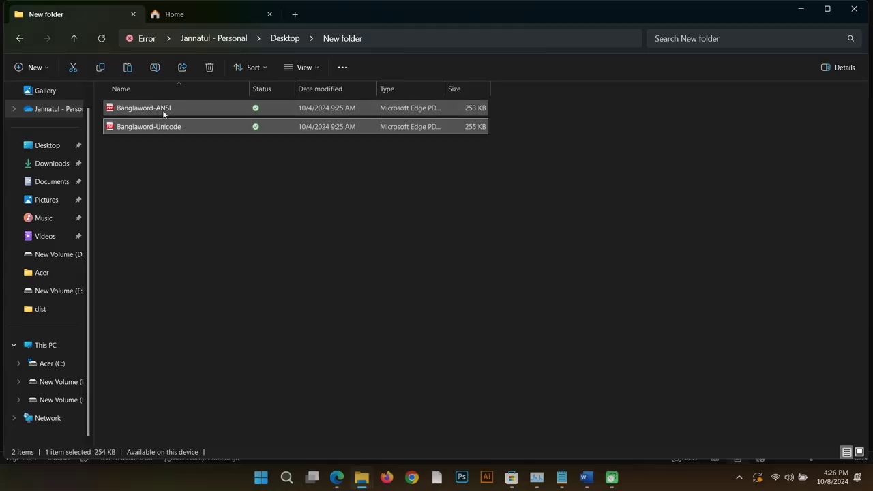
Step: View the Banglaword-ANSI and Banglaword-Unicode keyboard chart PDFs in Edge, ending on Unicode
click(162, 109)
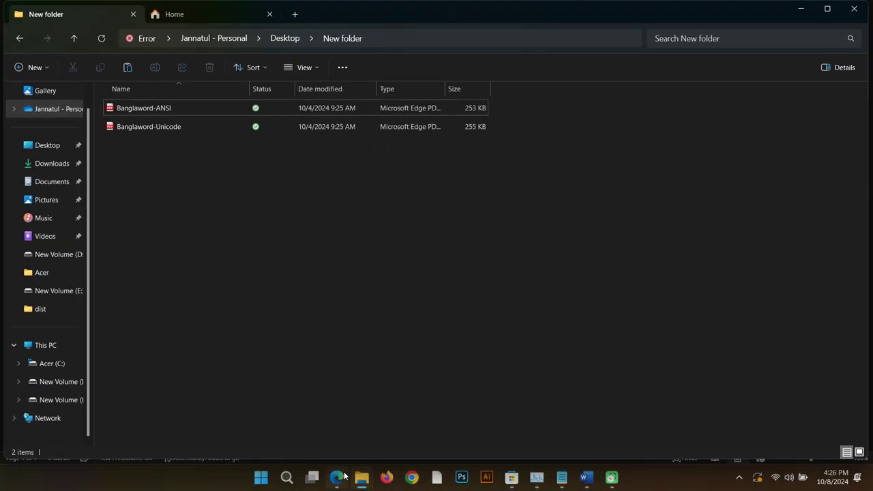
click(341, 476)
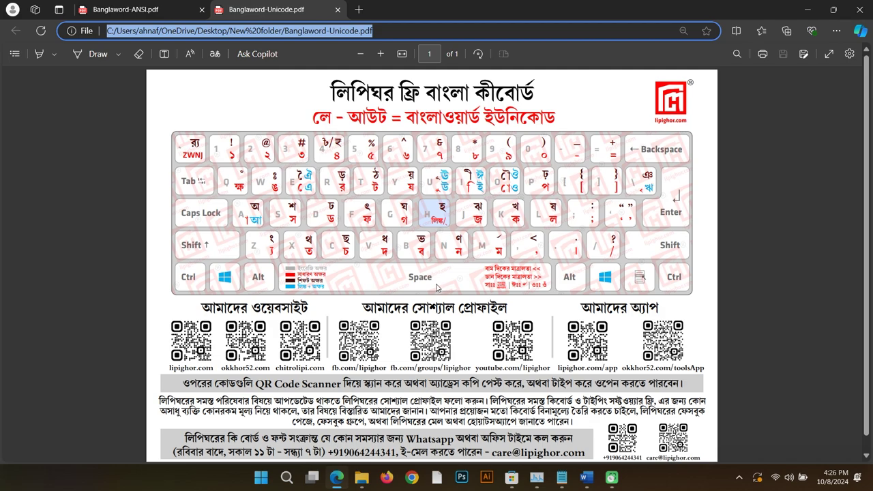
click(174, 14)
key(ctrl+Tab)
Step: Launch Kontho and start a new Layout (not Encoder) in the Word manager's Layout/Encoder editor
click(286, 479)
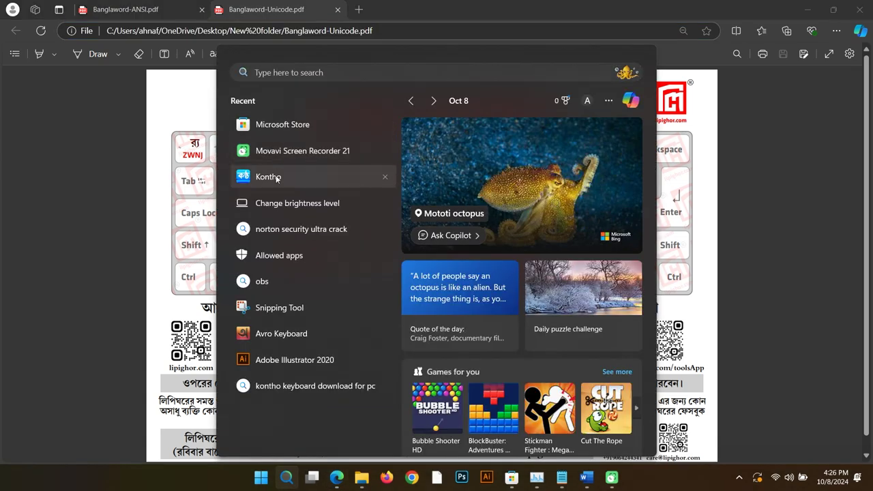
click(277, 176)
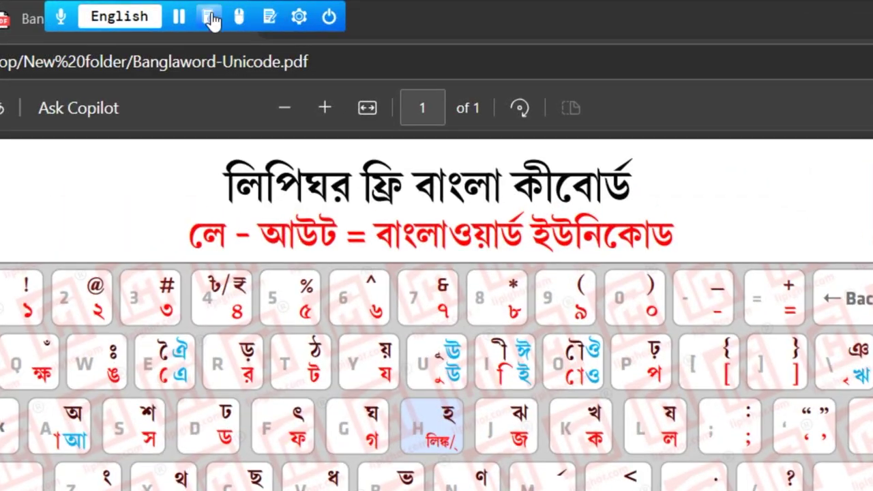
click(322, 9)
click(225, 45)
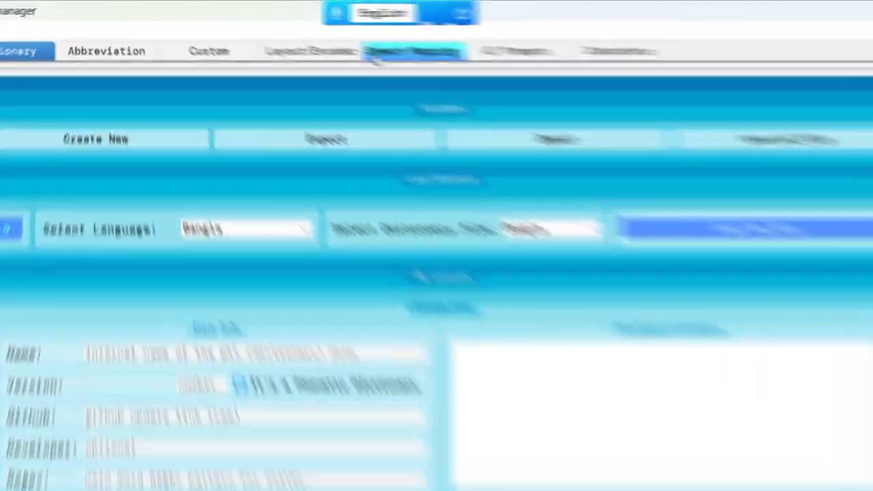
click(287, 36)
click(61, 199)
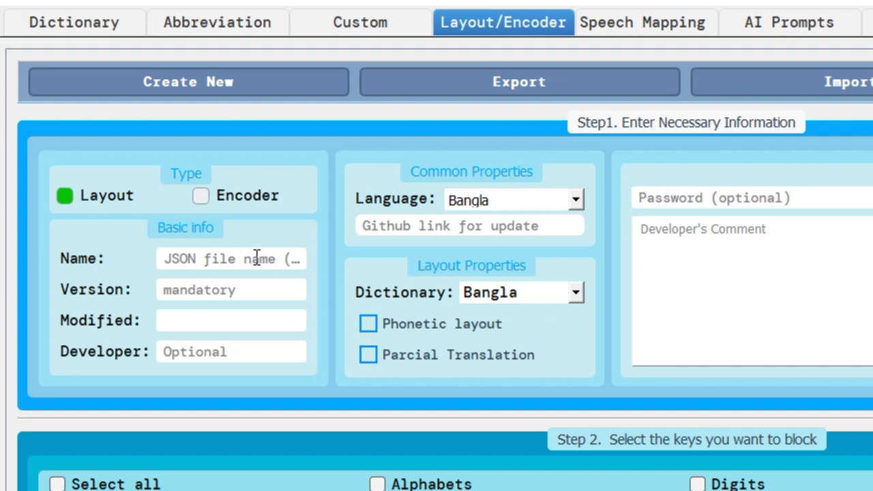
Step: Name the layout লিপিঘর কিবোর্ড, with version 1 and developer lipighor
text(lipighor keyboard)
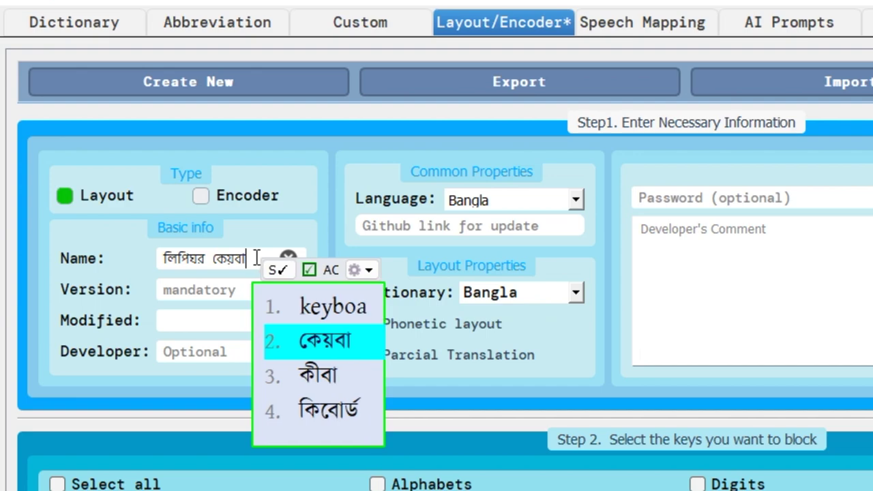
key(Tab)
text(1)
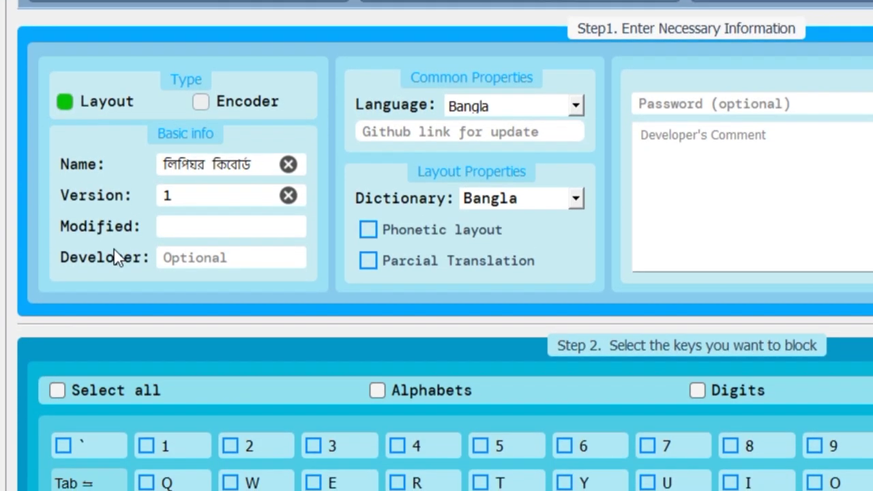
click(195, 292)
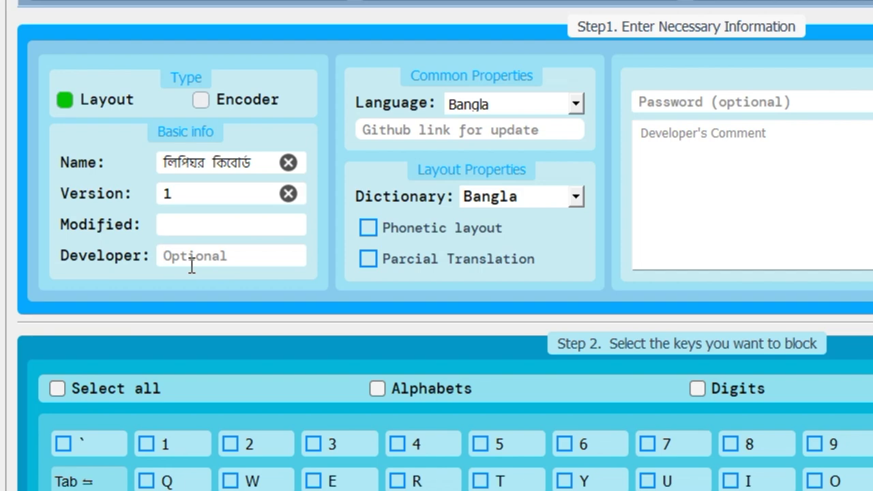
text(lipigho)
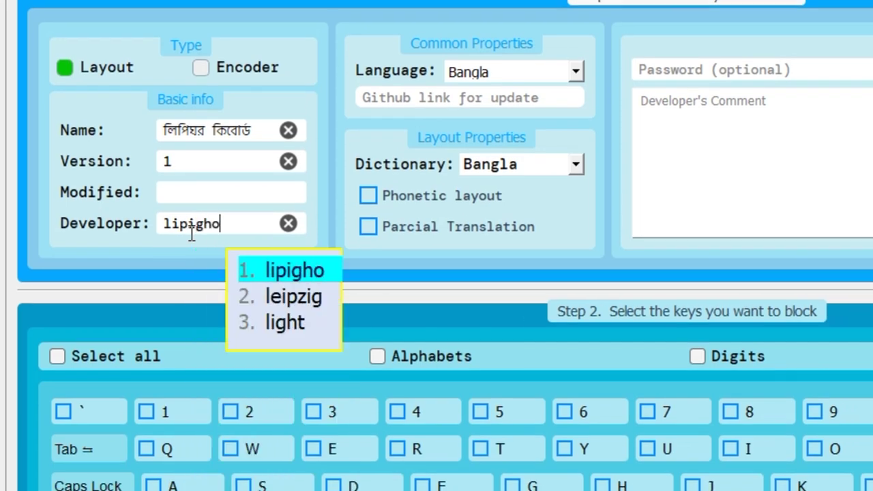
text(t)
key(BackSpace)
text(r)
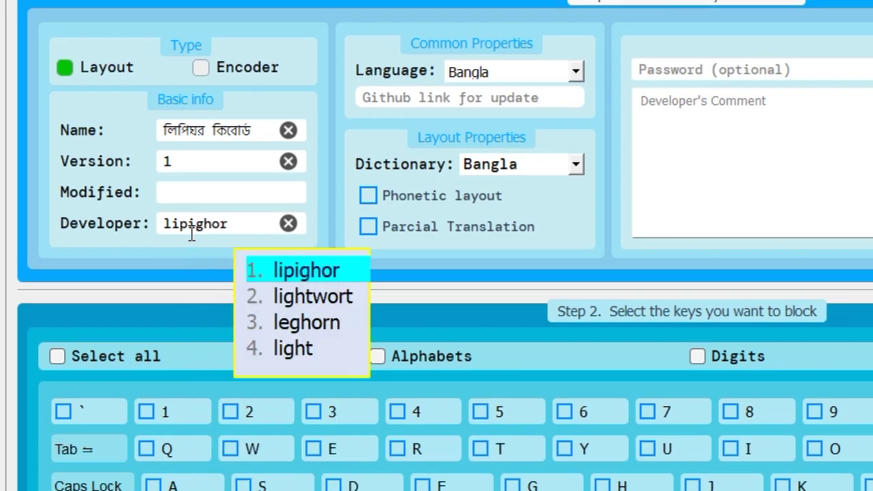
key(Escape)
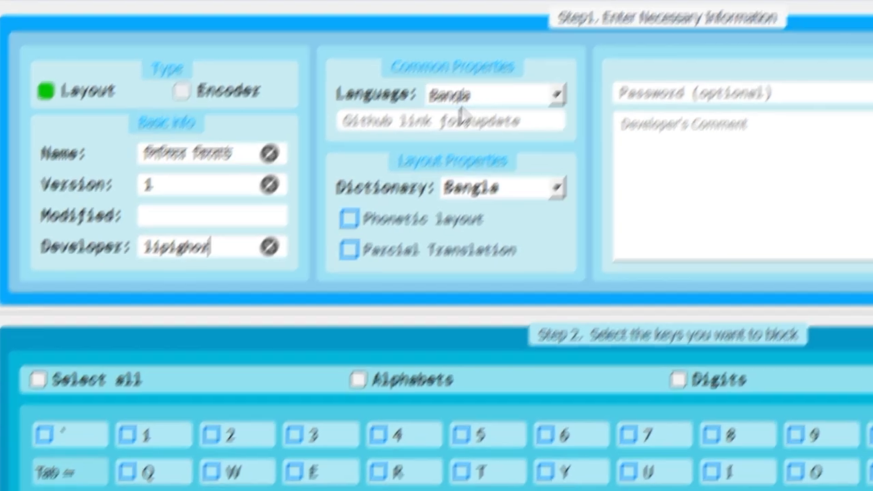
Step: Keep Bangla as language, choose the Non Phonetic dictionary, and add the comment 'demo'
click(491, 72)
click(491, 80)
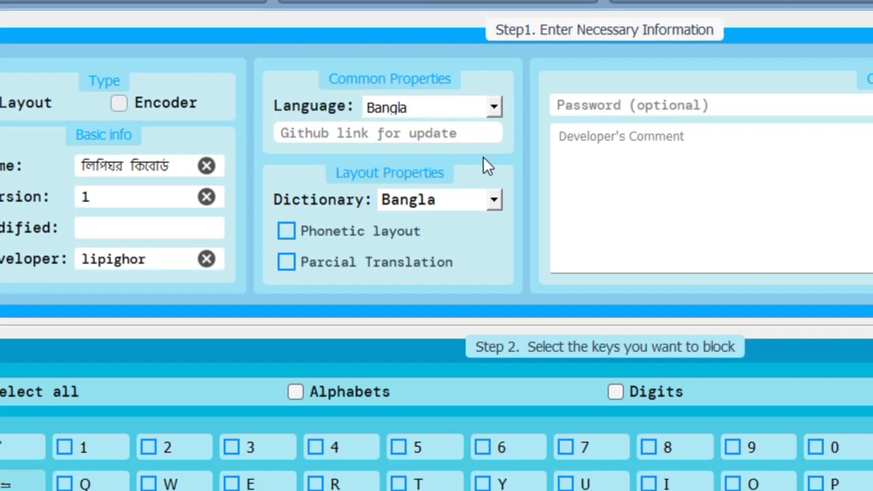
click(433, 209)
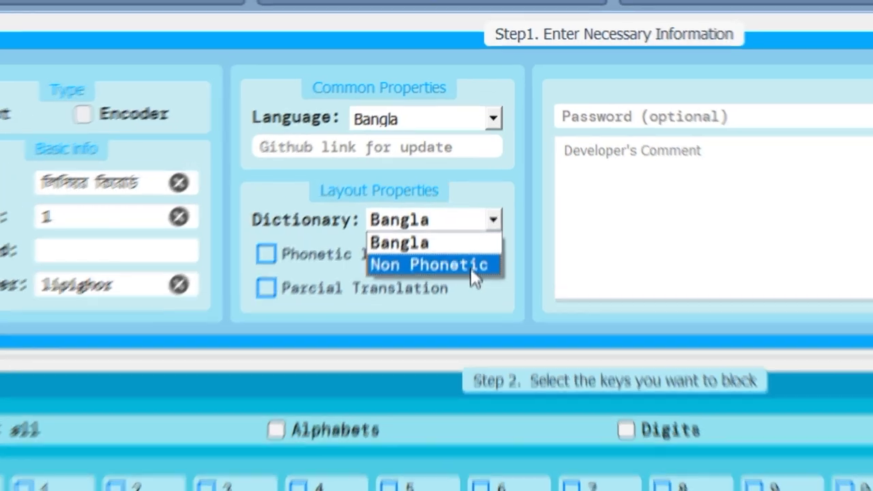
click(473, 266)
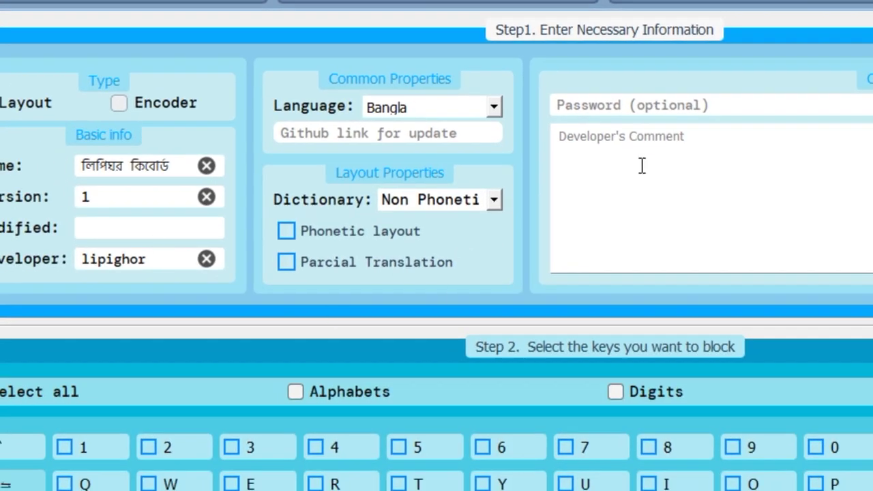
click(642, 166)
text(demo)
scroll(624, 194, down, 1)
scroll(625, 194, up, 1)
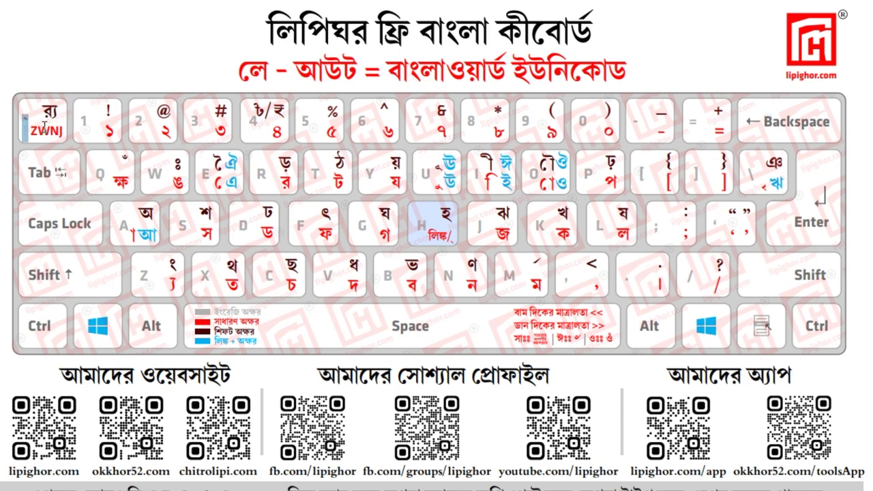
drag(43, 126, 356, 247)
click(356, 311)
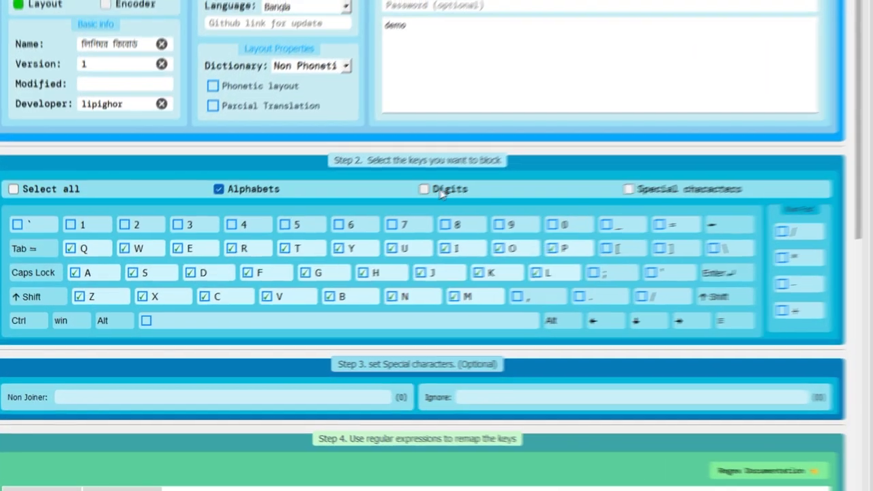
Step: Block the digit keys 1–0, backtick and backslash, then save the new layout
click(337, 234)
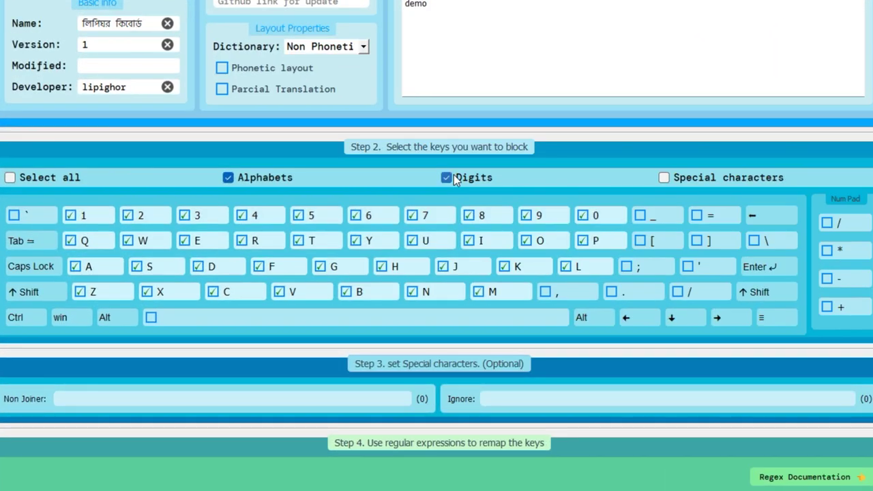
click(14, 216)
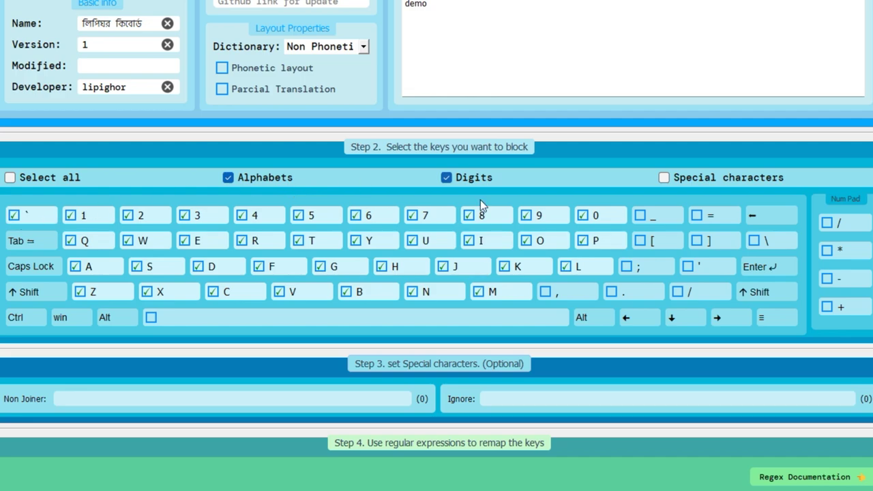
click(762, 243)
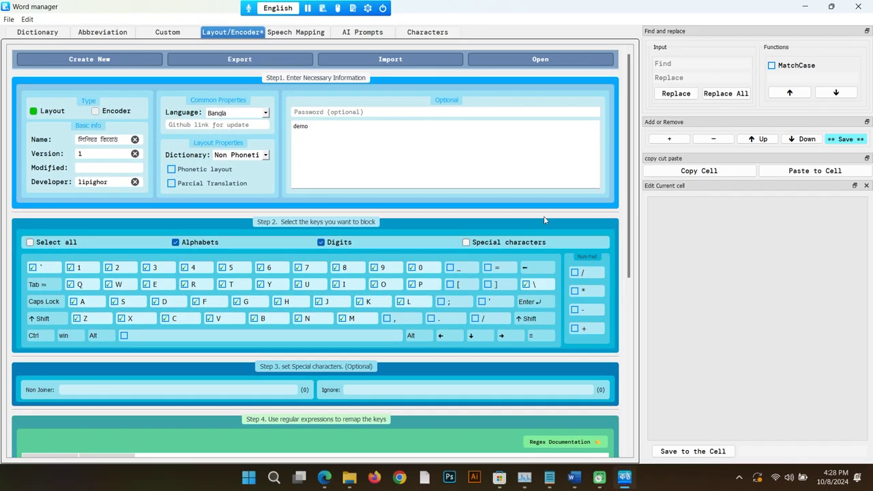
drag(628, 162, 621, 162)
click(842, 140)
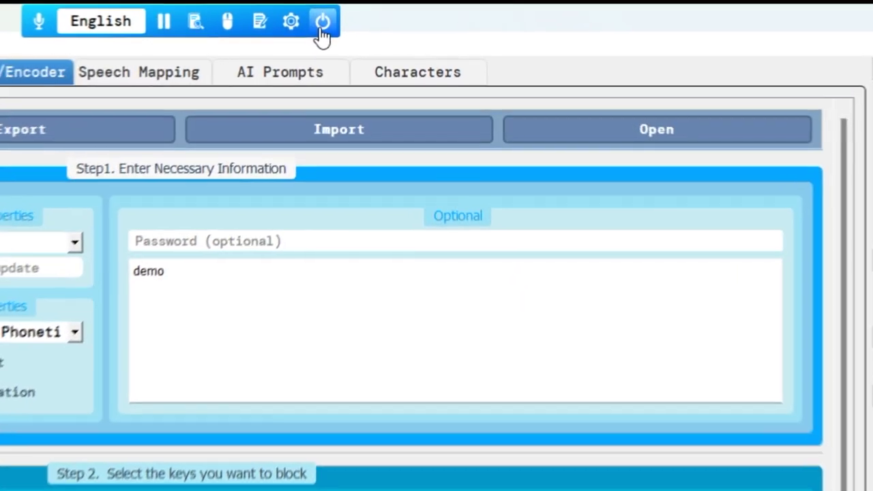
Step: Restart Kontho and reopen the লিপিঘর কিবোর্ড layout for editing
click(319, 30)
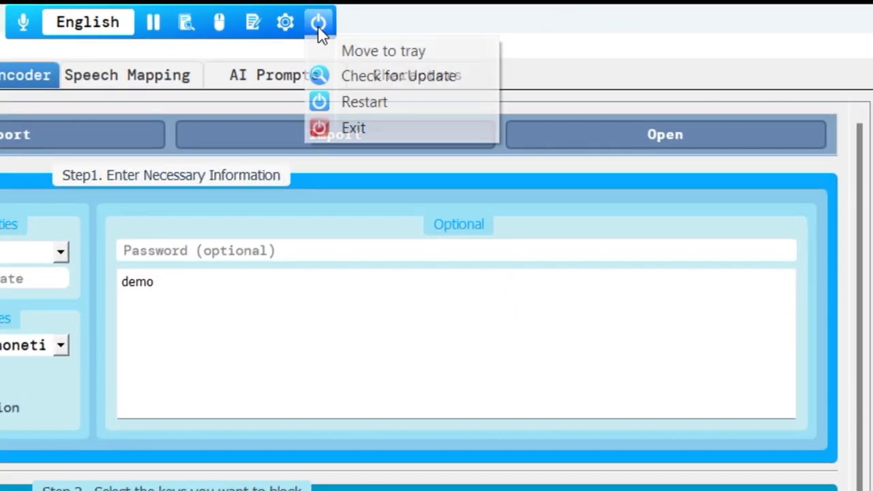
click(357, 103)
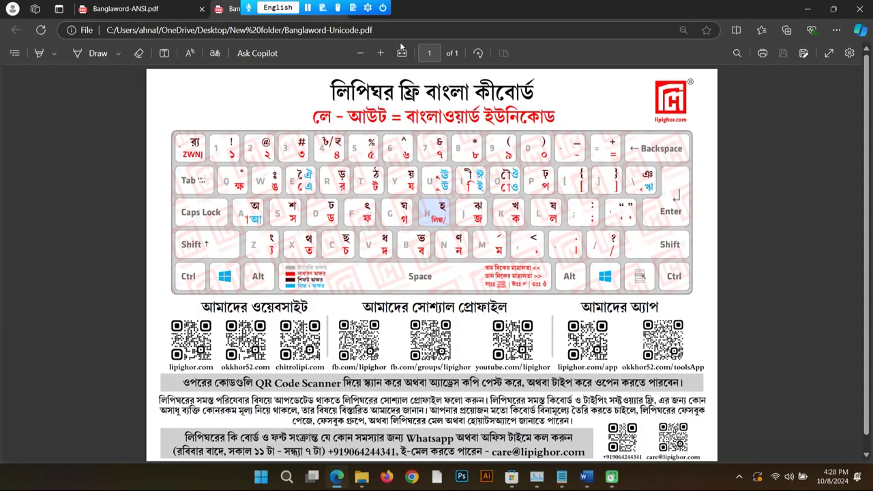
click(367, 7)
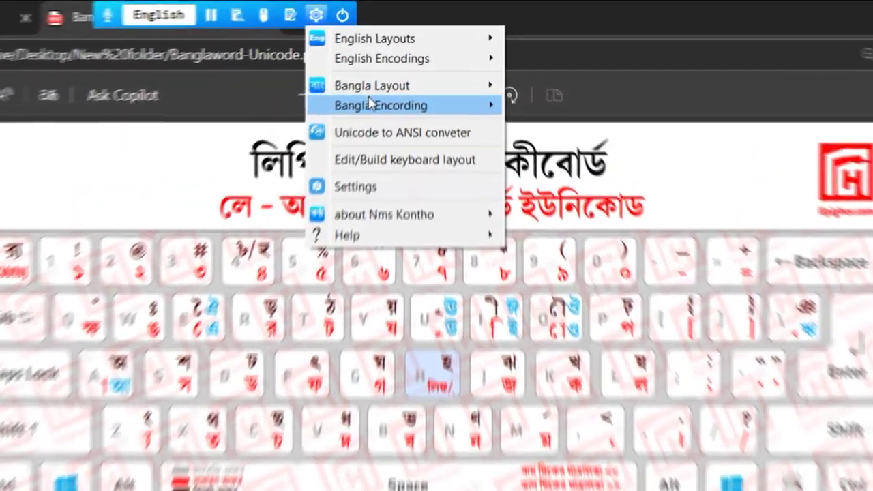
mouse_move(456, 54)
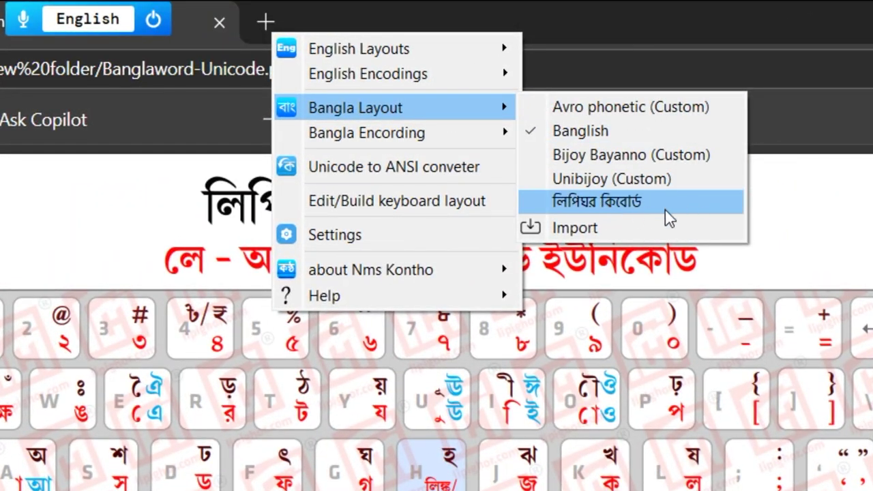
click(708, 229)
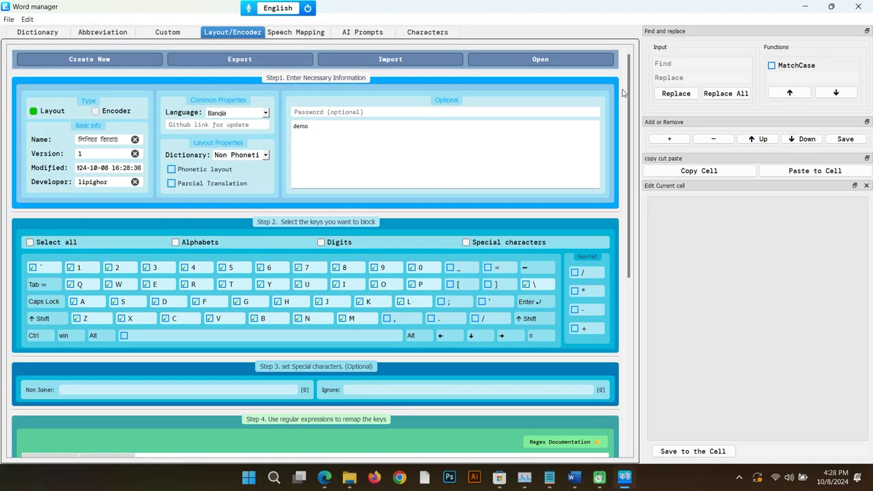
Step: Add the first remap row and fill in key 1's value, checking the Unicode chart
scroll(625, 171, down, 5)
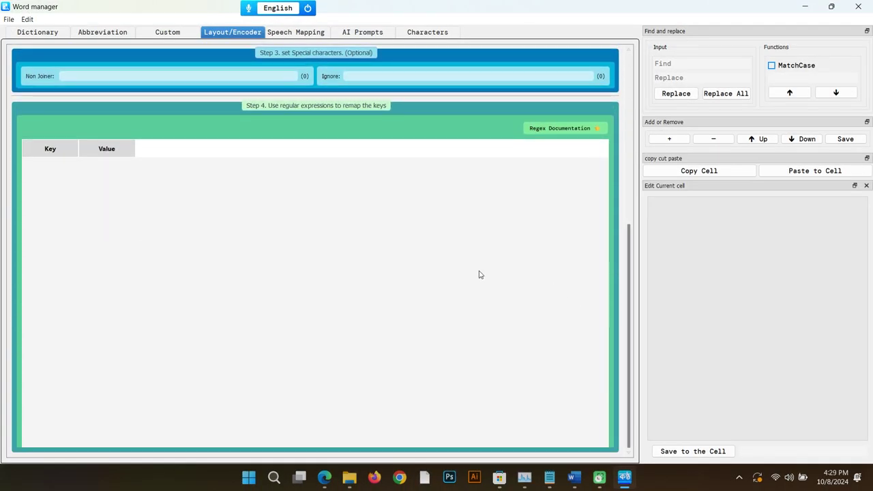
click(670, 140)
click(287, 250)
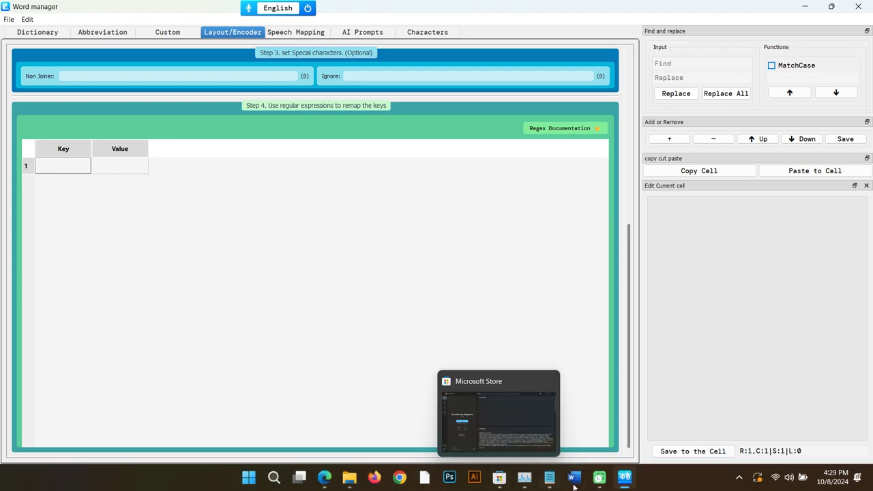
click(324, 481)
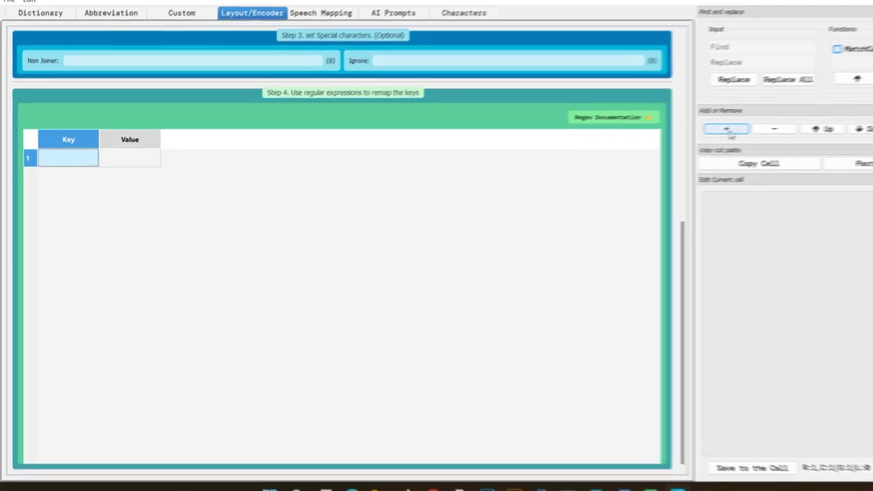
key(Down)
key(Down)
key(Down)
key(Down)
key(Down)
key(Down)
key(Down)
key(Down)
key(Down)
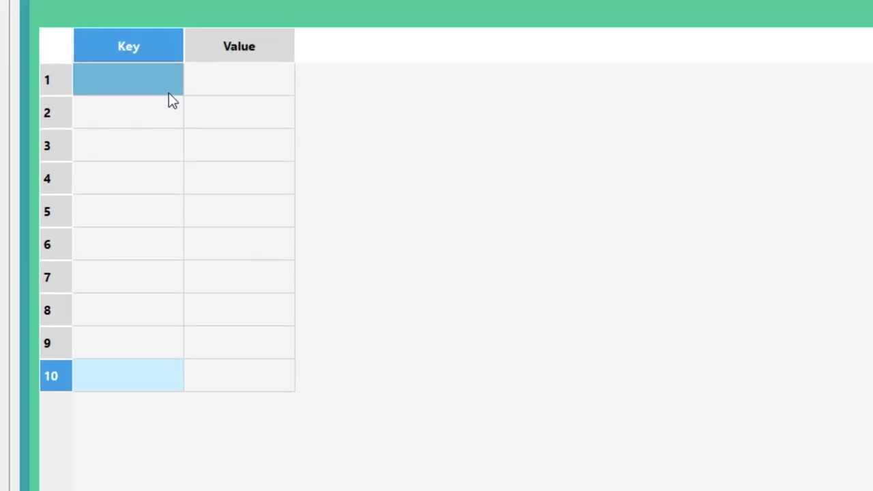
click(129, 118)
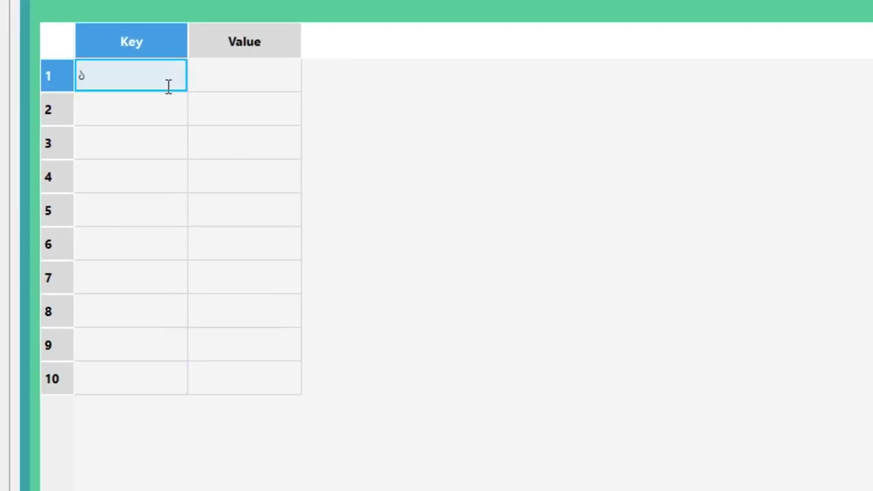
click(220, 85)
text(a)
Step: Map keys 2–9 and 0 to Bengali digits ২–৯ and ০, and save the table
click(100, 164)
text(2)
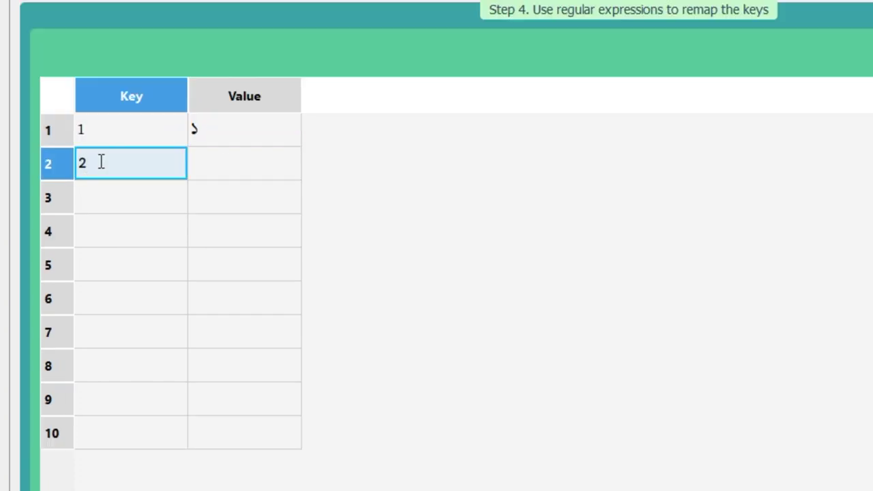
text( 3 4 5 6 7 8 99)
key(BackSpace)
text(0)
click(250, 129)
click(197, 163)
text(২ ৩ ৪ ৫ ৬ ৭ ৮ ৯ ০)
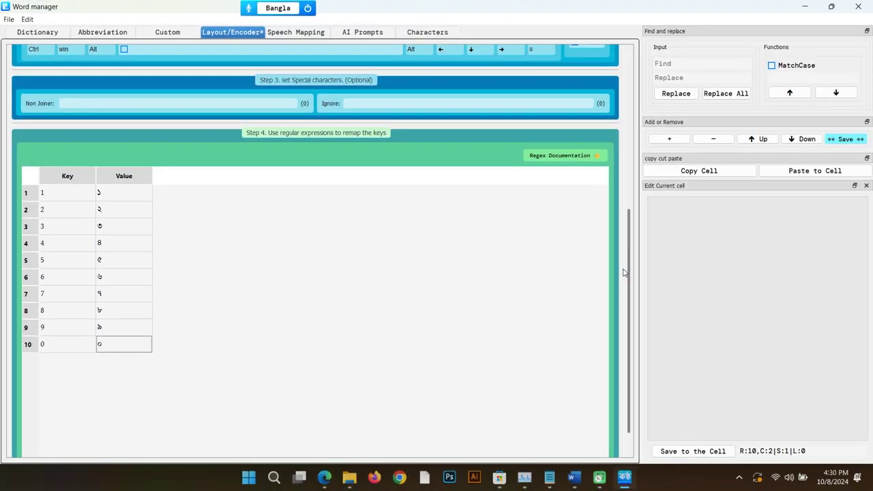
click(845, 140)
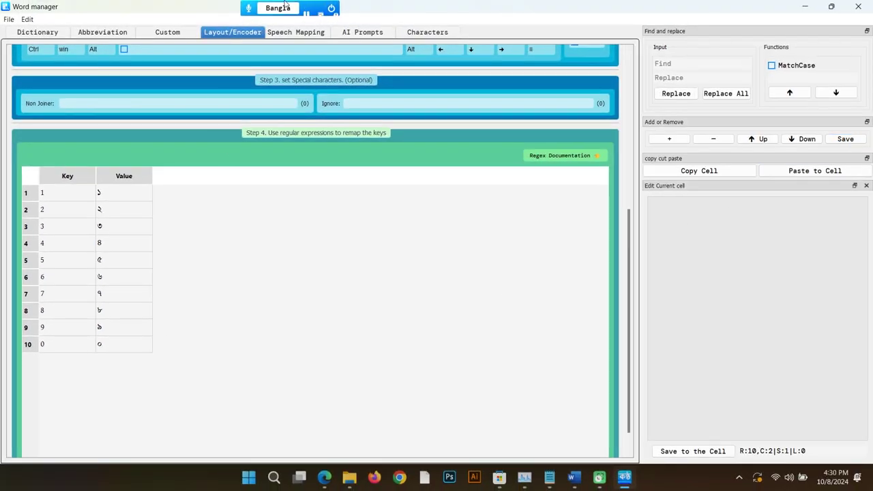
Step: Open a new Doc Pad and bring up its keyboard layout list
click(352, 8)
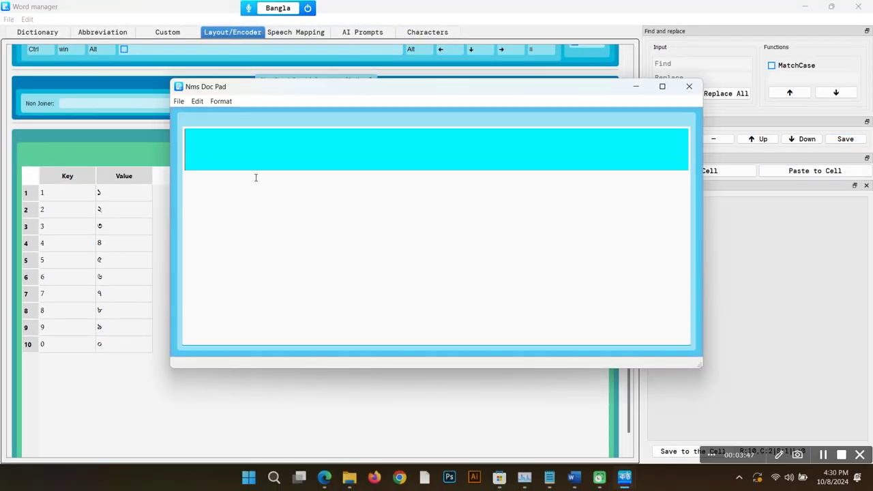
right_click(256, 178)
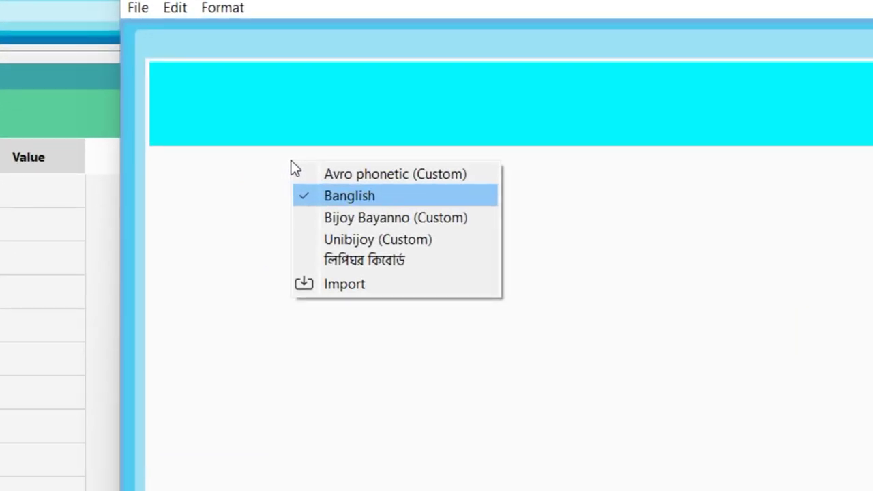
key(Down)
key(Down)
key(Down)
key(Return)
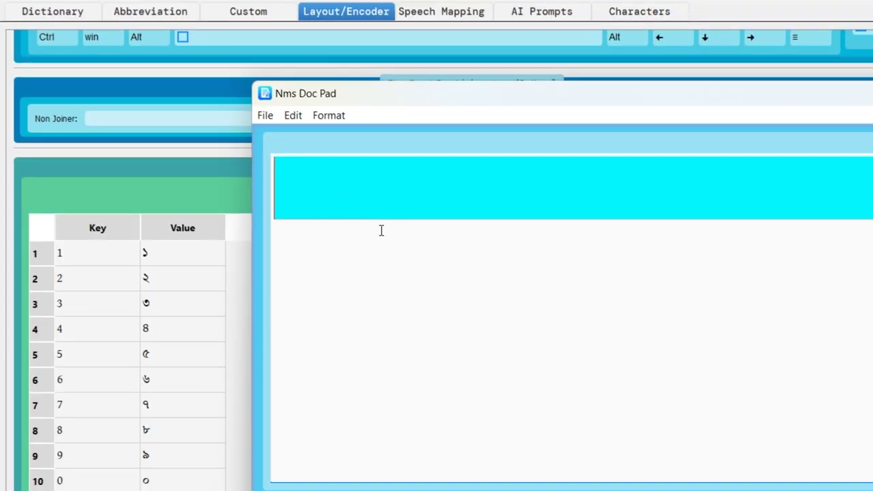
text(123456789)
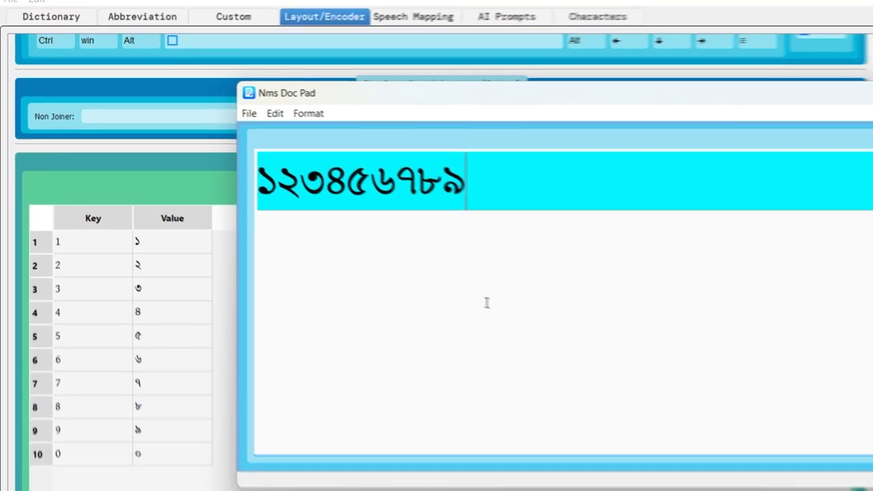
text(0)
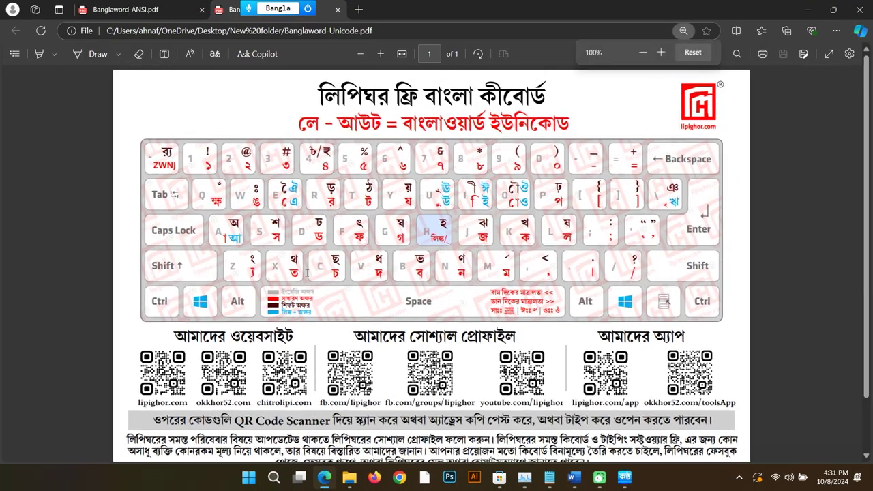
key(ctrl+plus)
key(ctrl+plus)
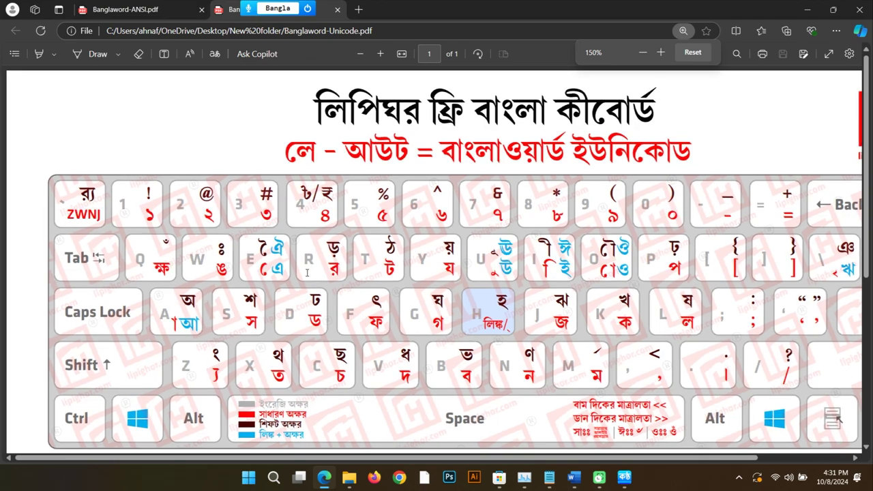
Step: Scroll through the enlarged Banglaword-Unicode chart, then return to the layout editor
scroll(341, 251, down, 3)
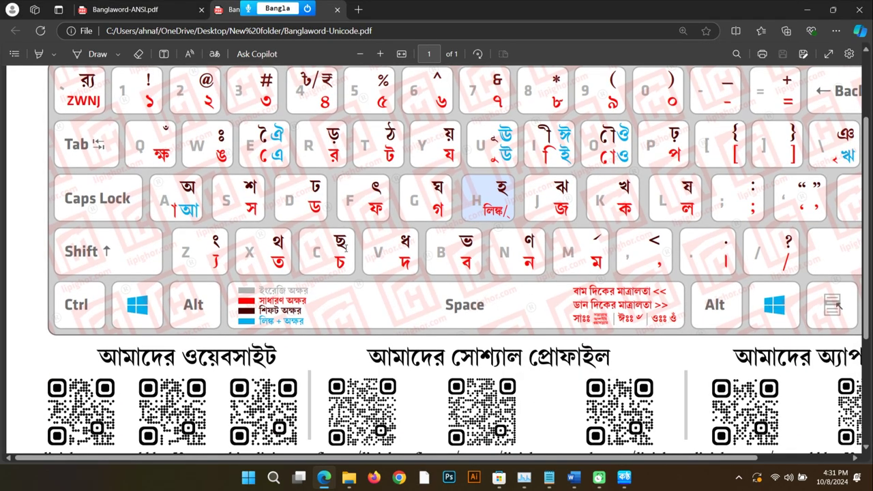
scroll(580, 274, up, 1)
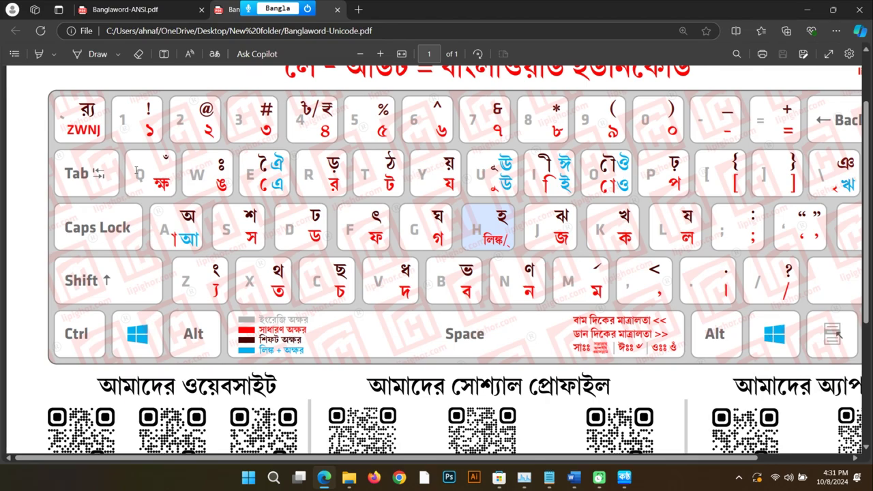
key(alt+Tab)
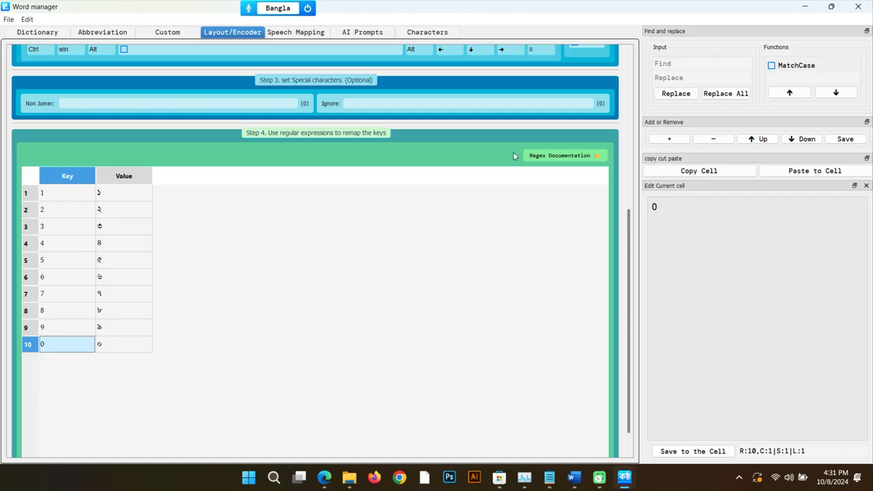
Step: Add remap rows mapping q to ক্ষ and Q to ঁ
click(668, 139)
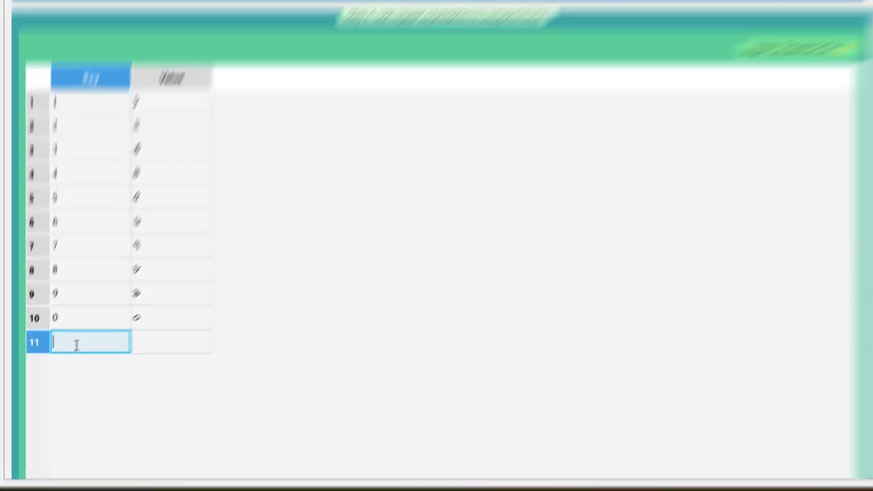
text(q)
key(Tab)
click(686, 157)
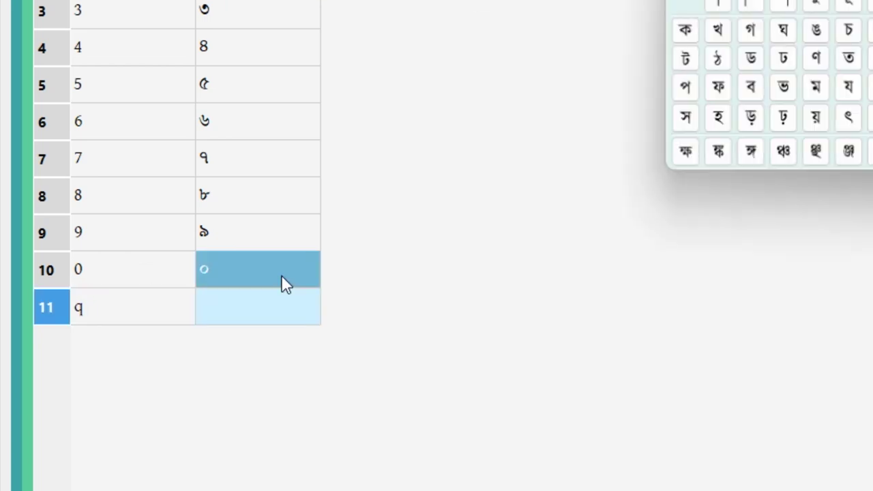
key(Return)
click(172, 343)
text(Q)
key(Tab)
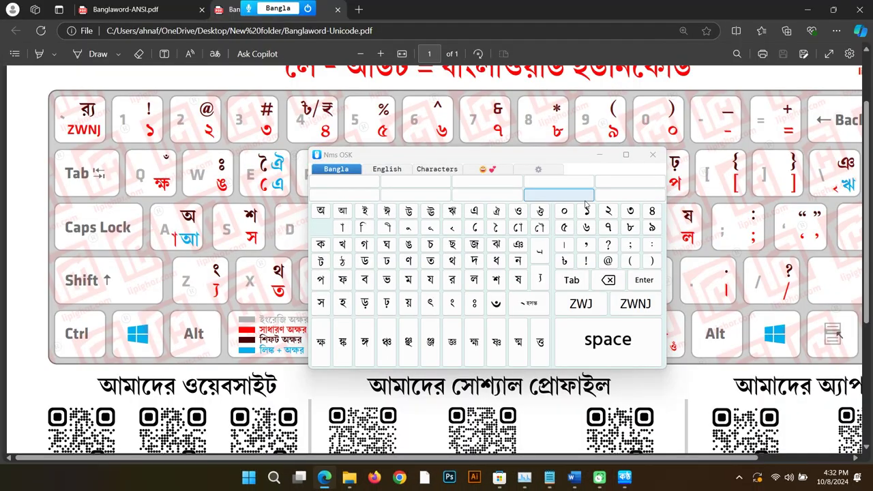
Step: Test the new keys in Doc Pad: q types ক্ষ and Shift+Q types ঁ
key(alt+Tab)
text(ক্ষ)
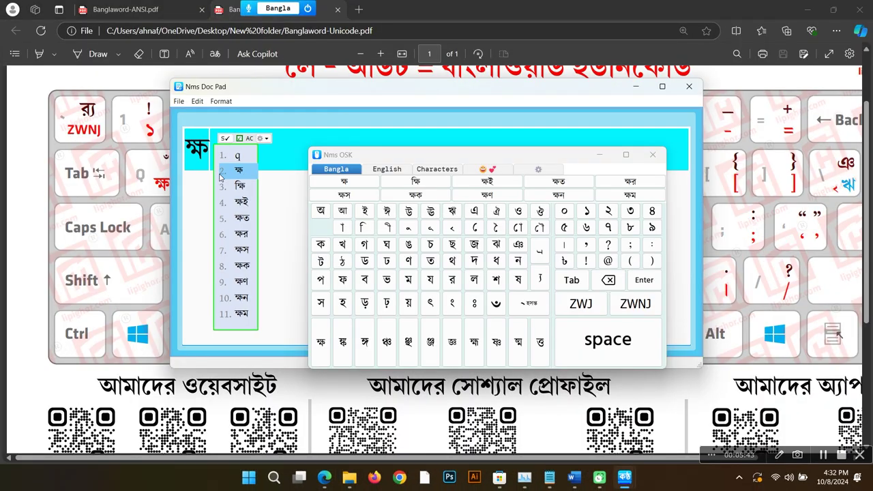
click(219, 176)
text(ঁ)
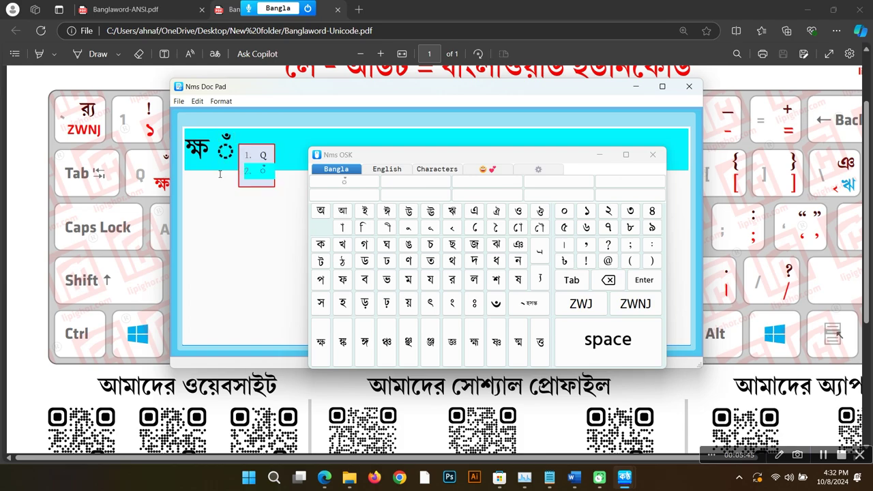
key(alt+Tab)
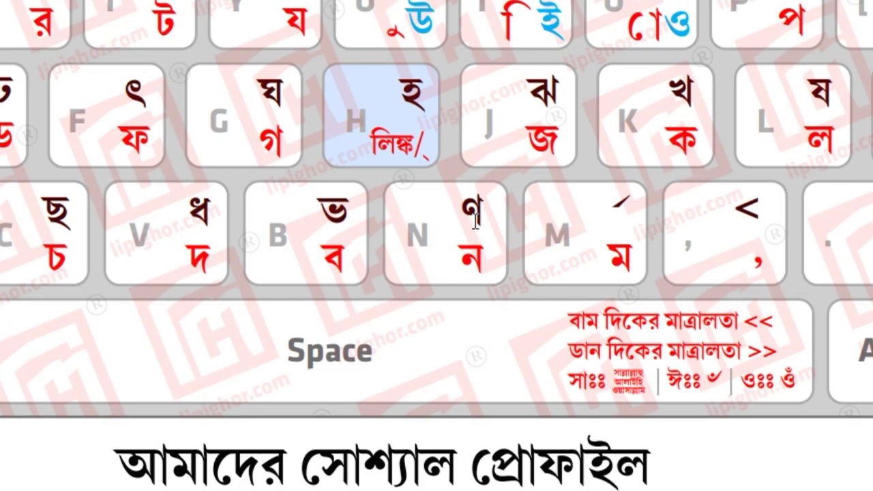
key(alt+Tab)
key(alt+Tab)
key(Tab)
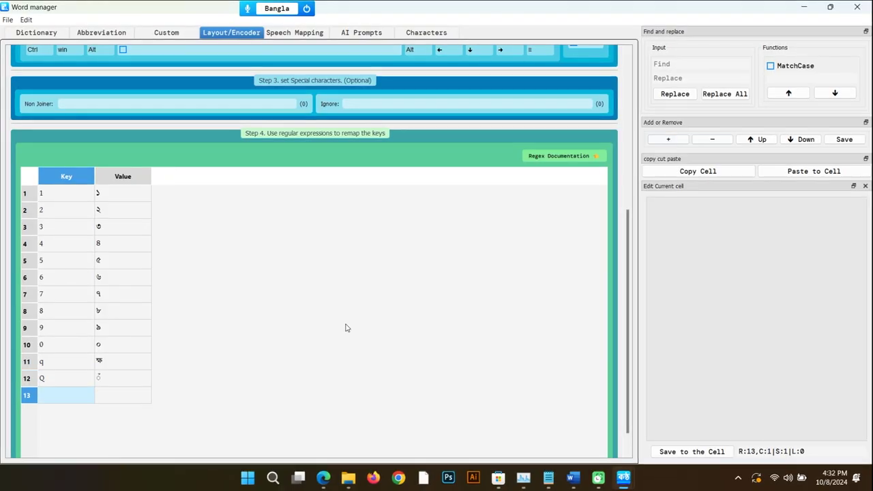
Step: Add remap rows mapping n to ন and N to ণ
text(n)
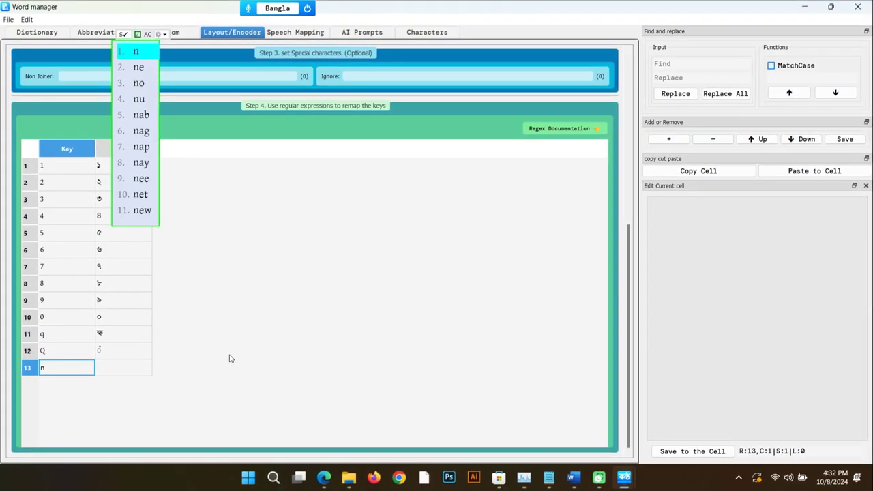
click(117, 369)
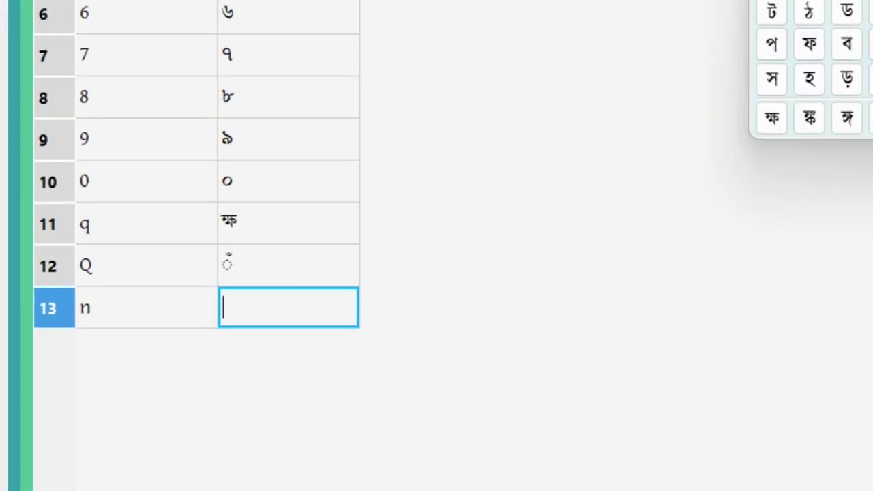
text(ন)
key(Return)
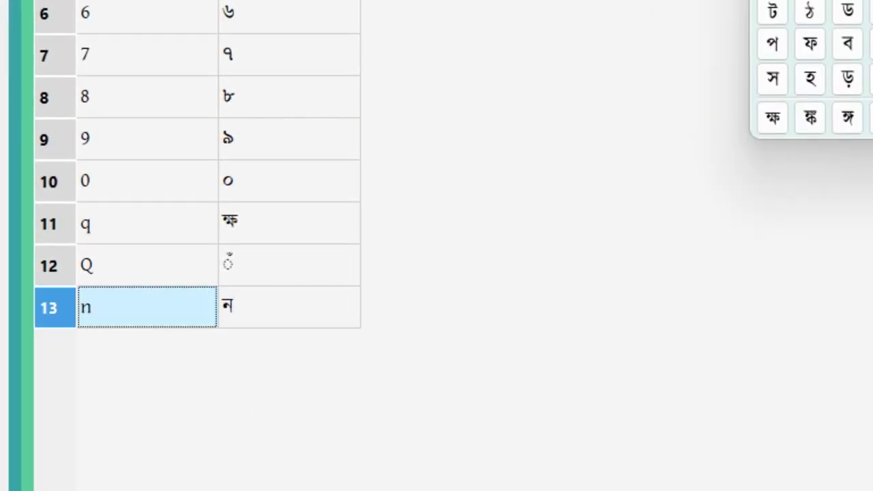
key(Up)
key(Up)
key(Insert)
text(N)
key(Tab)
text(ণ)
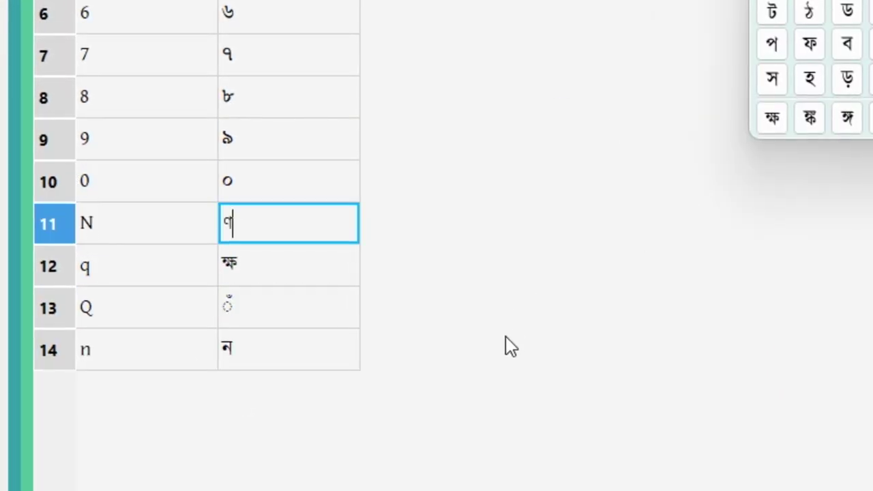
key(Return)
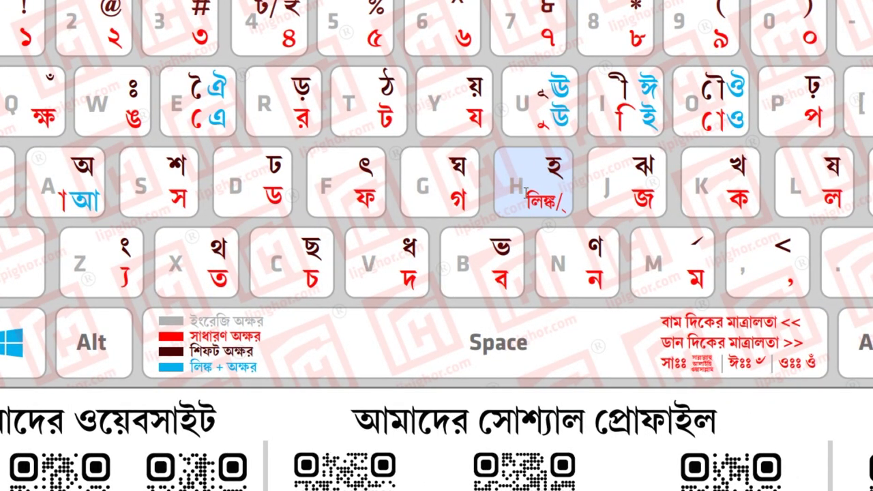
Step: After checking the keyboard chart, add an h row for the hasanta ্
key(alt+Tab)
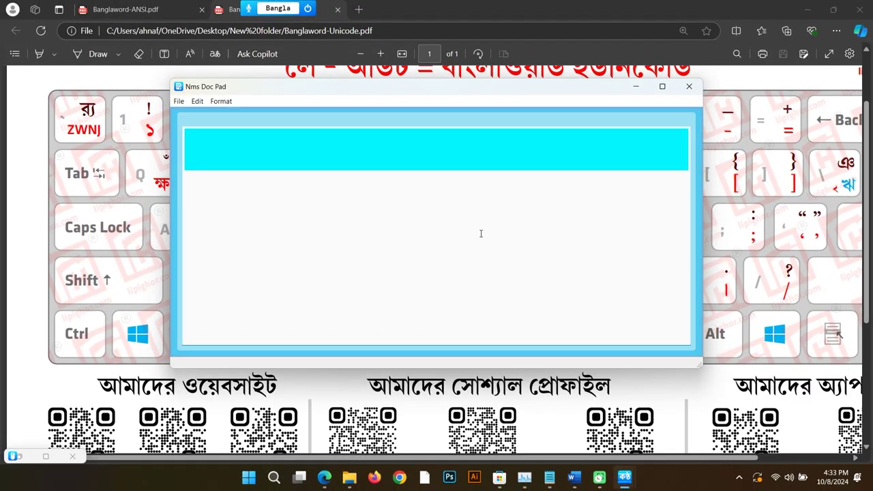
key(alt+Tab)
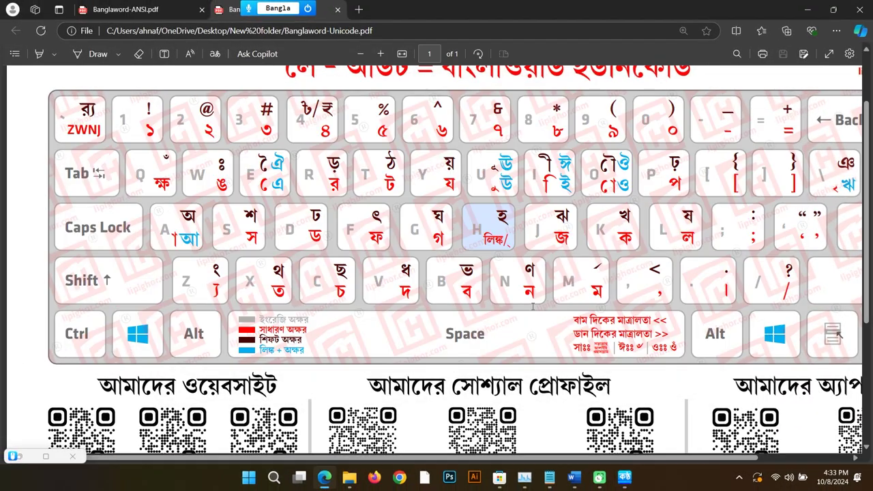
mouse_move(621, 484)
click(564, 420)
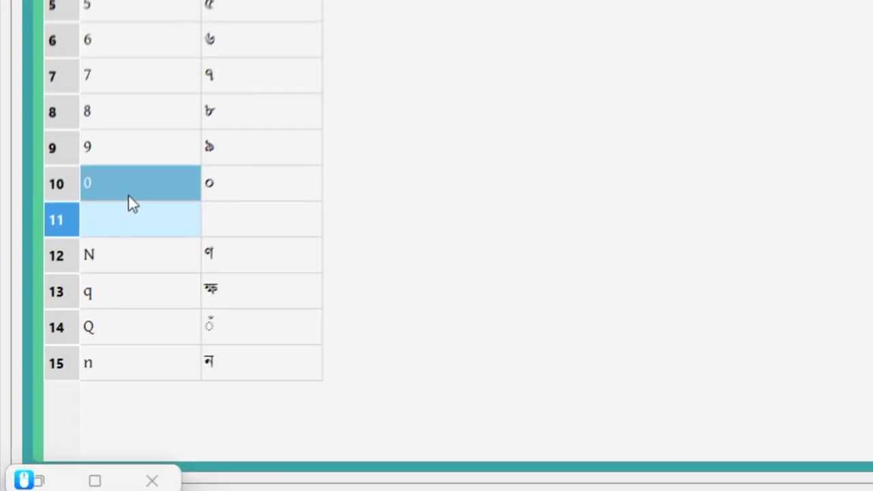
click(125, 219)
click(125, 219)
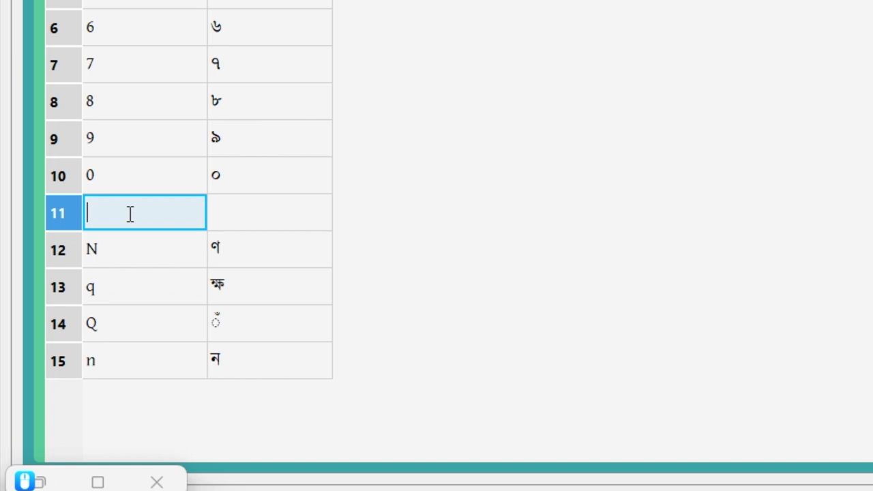
text(h)
key(Tab)
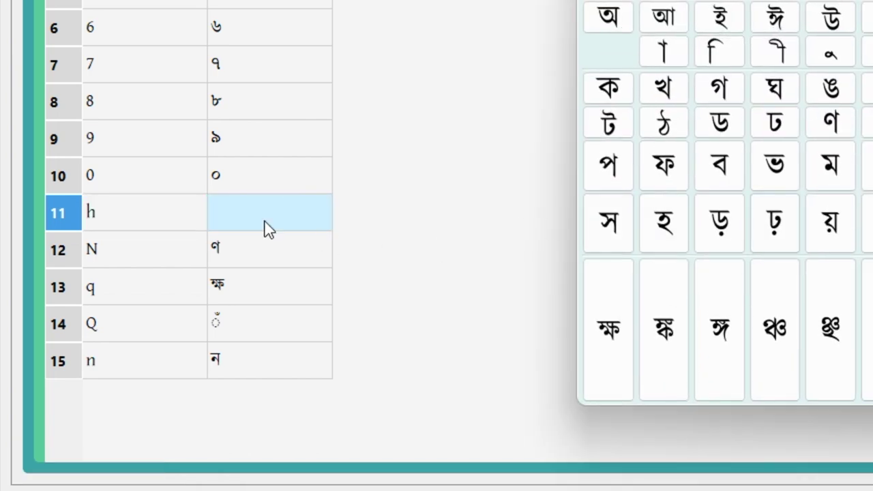
click(232, 205)
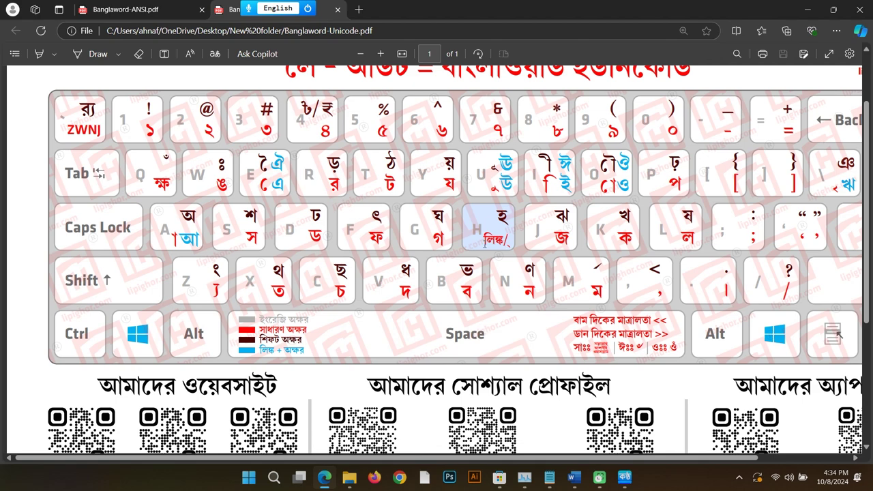
click(503, 231)
key(alt+Tab)
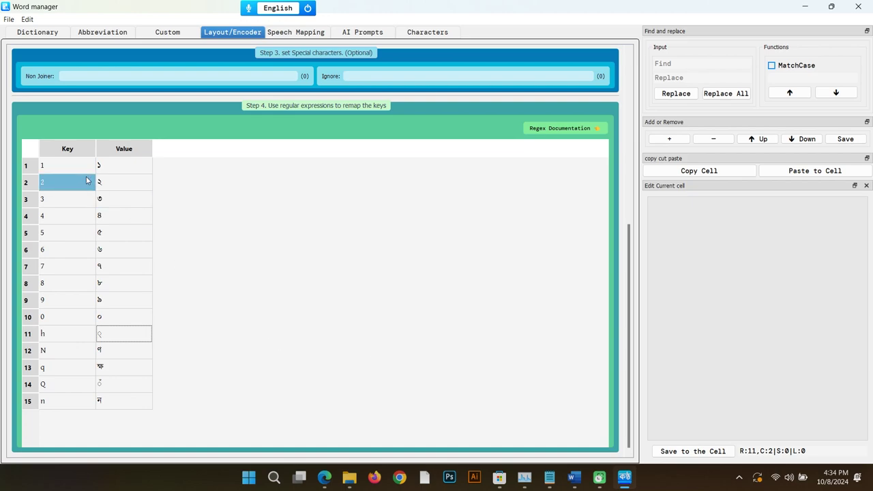
Step: Insert a row below row 1 mapping ha to আ
click(51, 171)
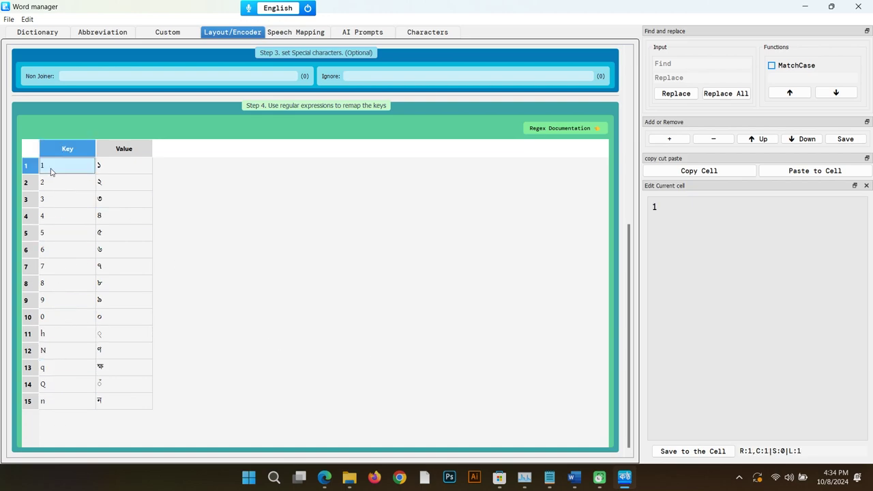
click(671, 138)
click(65, 189)
double_click(65, 189)
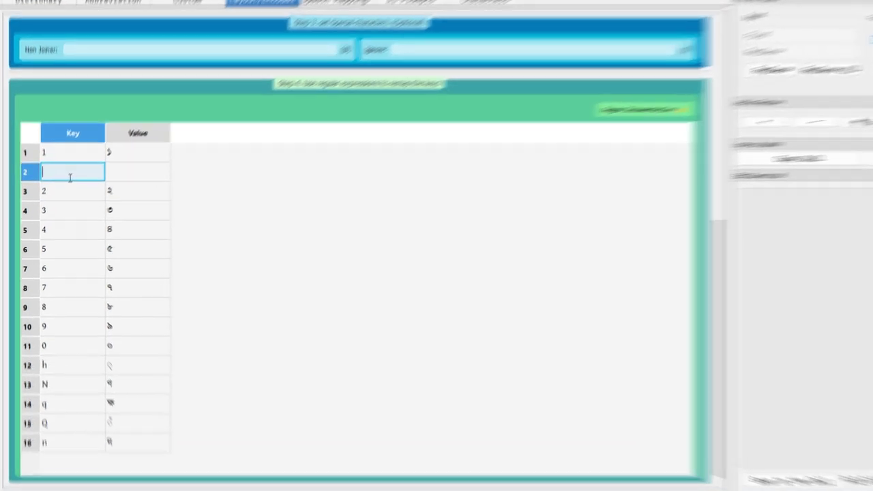
text(h)
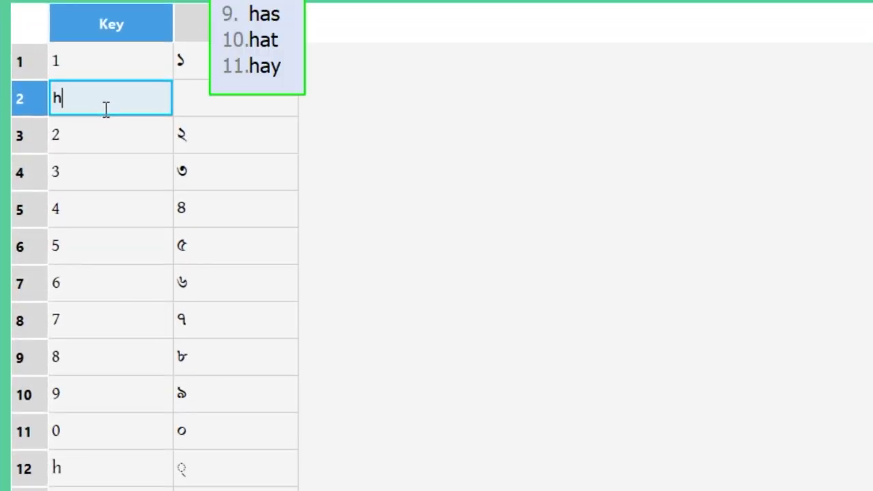
text(a)
key(Tab)
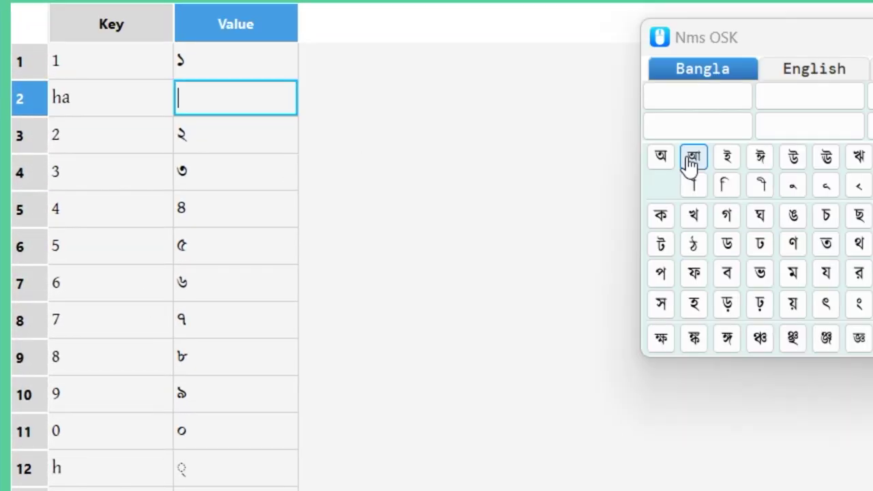
click(694, 157)
Step: Add a row after ha mapping a to the vowel sign া
key(alt+Tab)
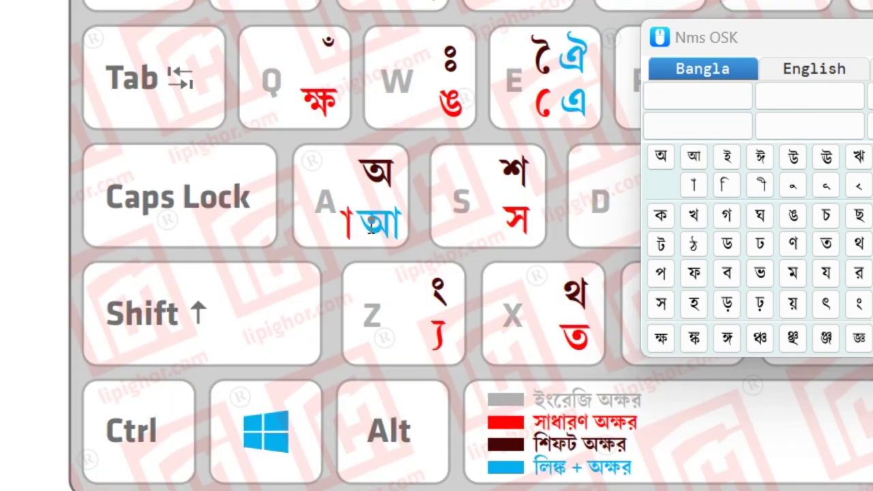
key(alt+Tab)
click(137, 112)
click(111, 134)
key(Up)
key(Insert)
click(103, 138)
text(a)
click(245, 140)
click(246, 140)
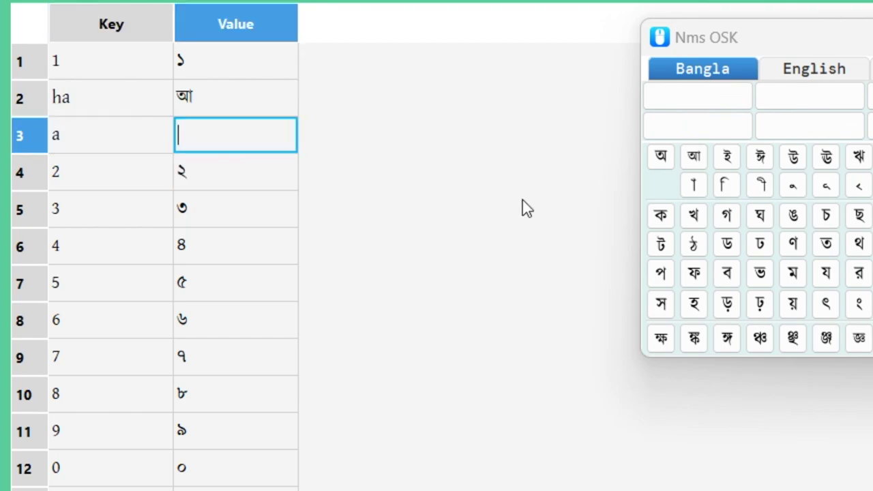
click(694, 185)
Step: Add a row after a mapping A to অ, then save the layout
key(alt+Tab)
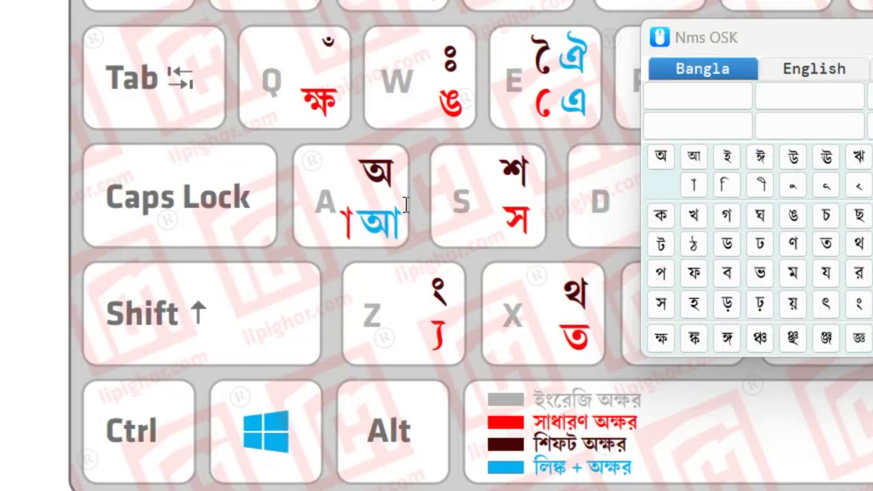
key(alt+Tab)
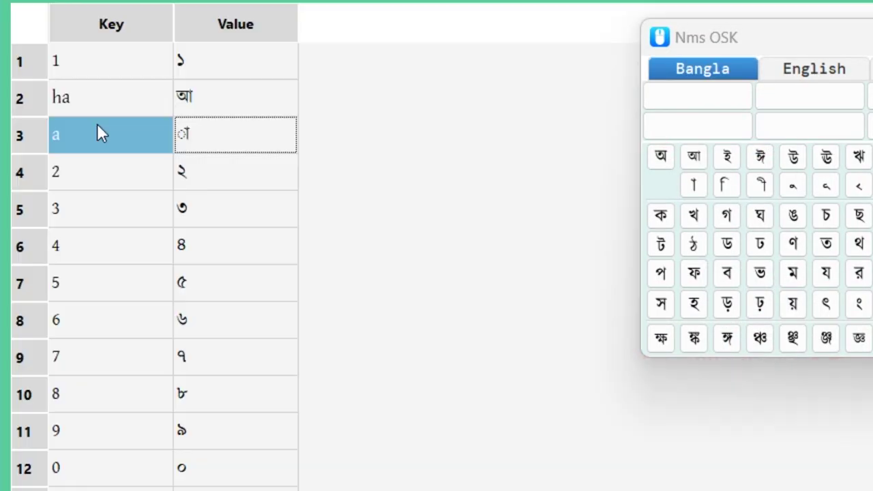
click(97, 130)
key(Insert)
click(88, 179)
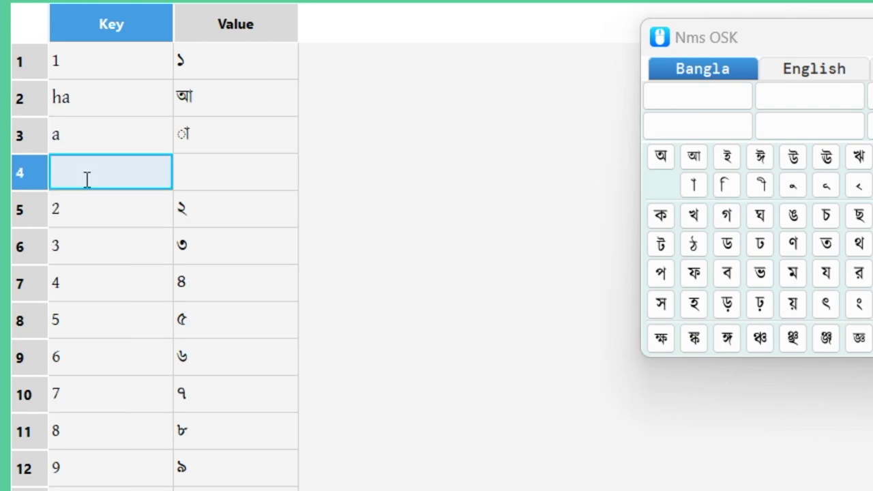
text(A)
key(Tab)
click(660, 156)
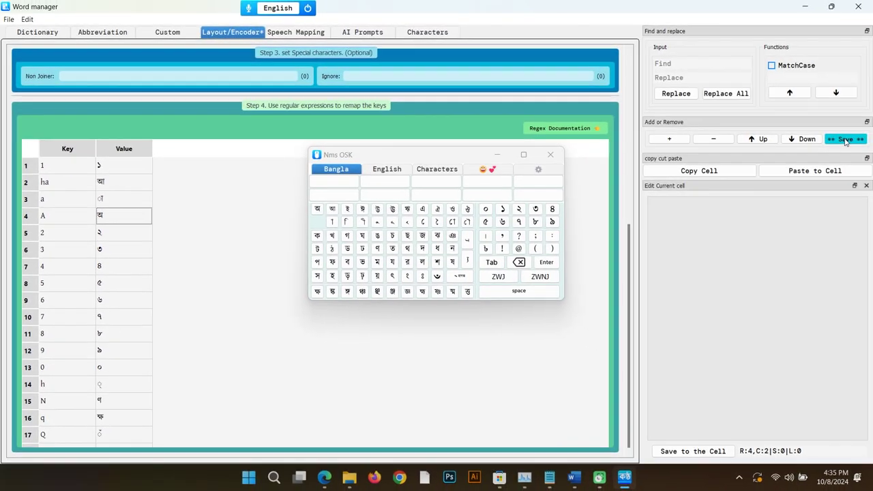
click(846, 141)
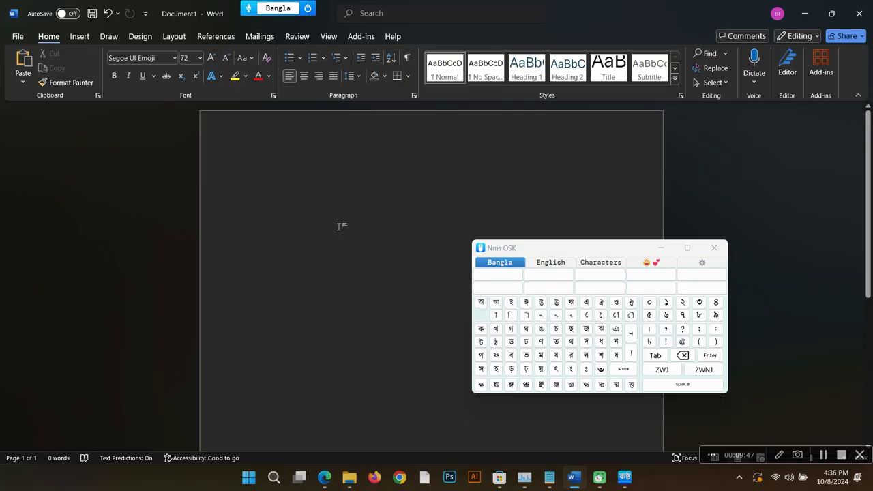
Step: In Word, type na, aa and a to get না আ অ, removing a stray hasanta
text(na)
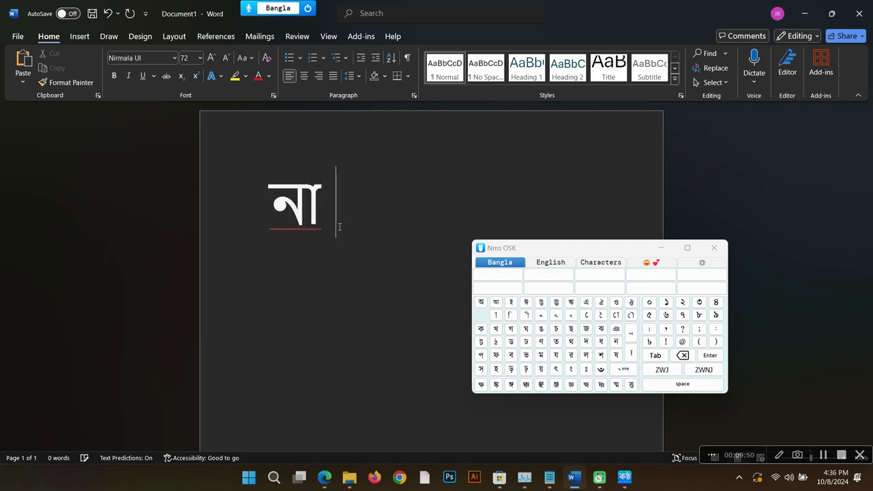
text( h)
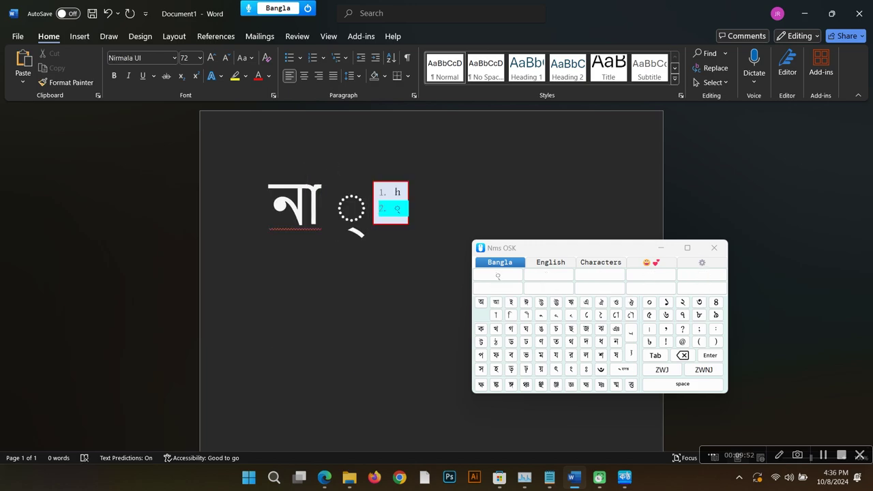
key(BackSpace)
text(aa )
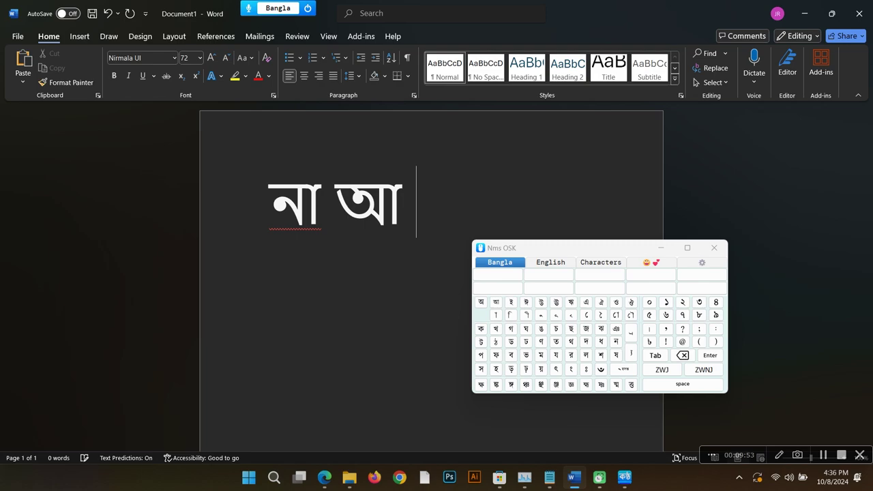
text(a)
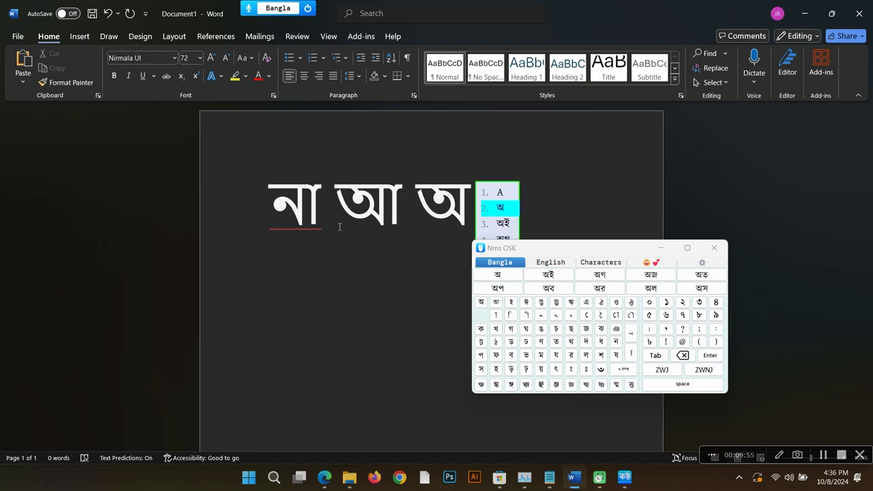
key(alt+Tab)
drag(561, 247, 734, 325)
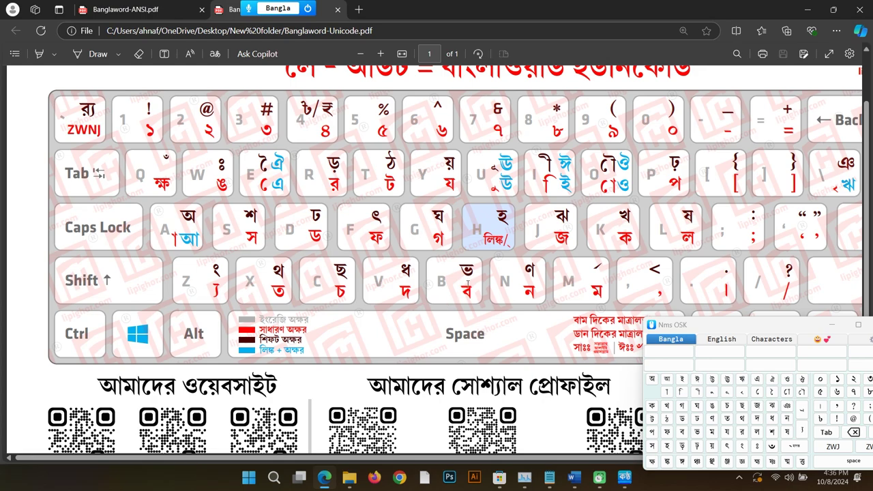
key(alt+Tab)
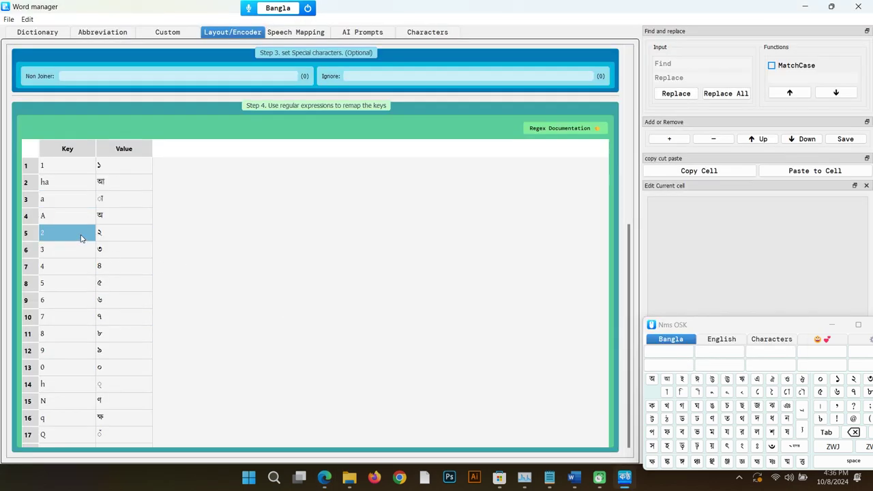
Step: Add rows mapping b to ব and B to ভ, and save the layout
key(Return)
text(b)
key(Return)
click(73, 250)
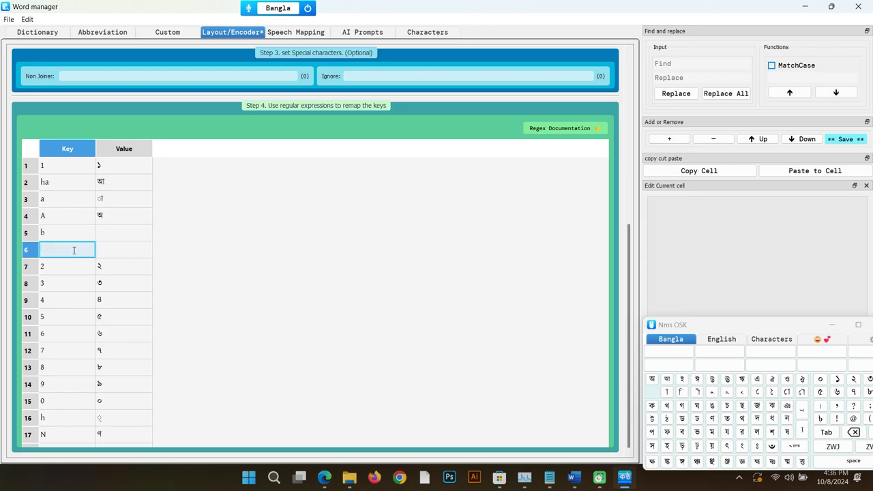
text(B)
key(Tab)
click(362, 318)
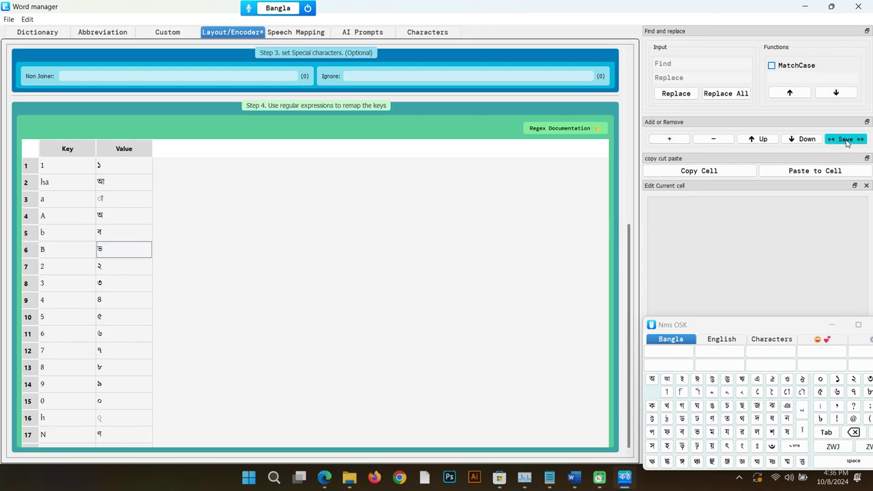
click(846, 140)
key(alt+Tab)
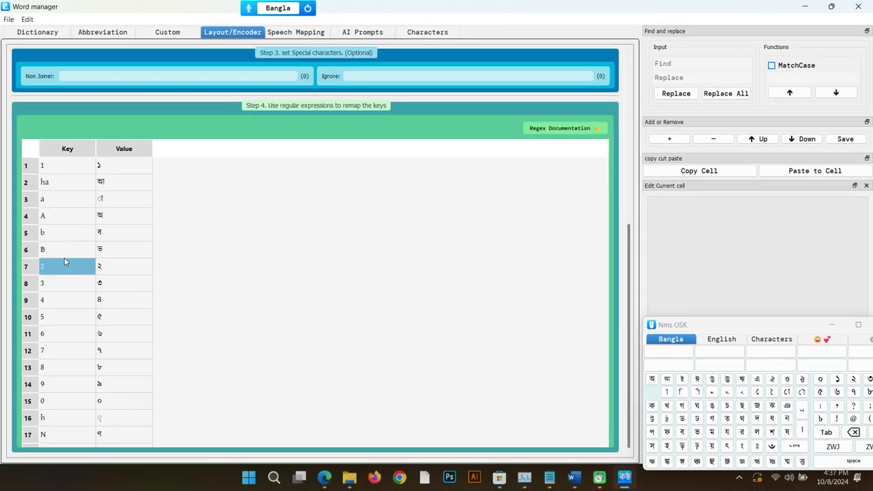
Step: Add blank rows and map i to ি and I to ী
click(683, 140)
click(682, 139)
click(682, 139)
click(682, 139)
double_click(72, 262)
text(i)
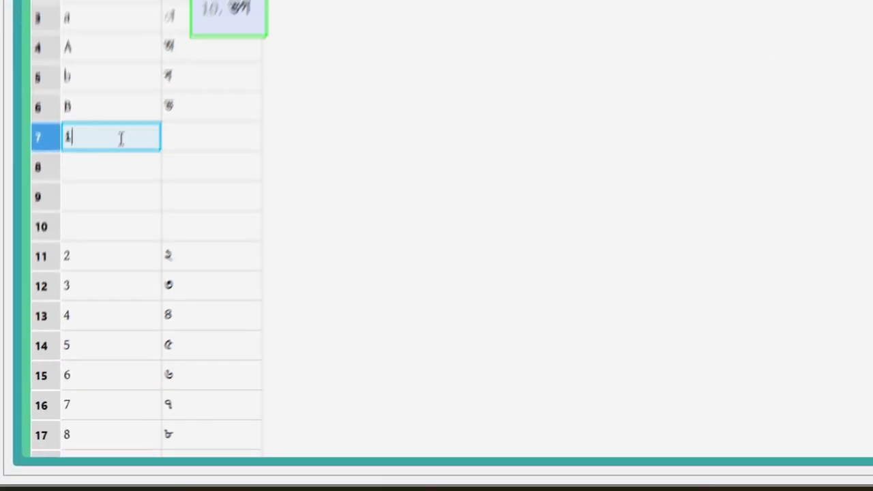
key(Tab)
text(ি)
click(201, 125)
click(201, 124)
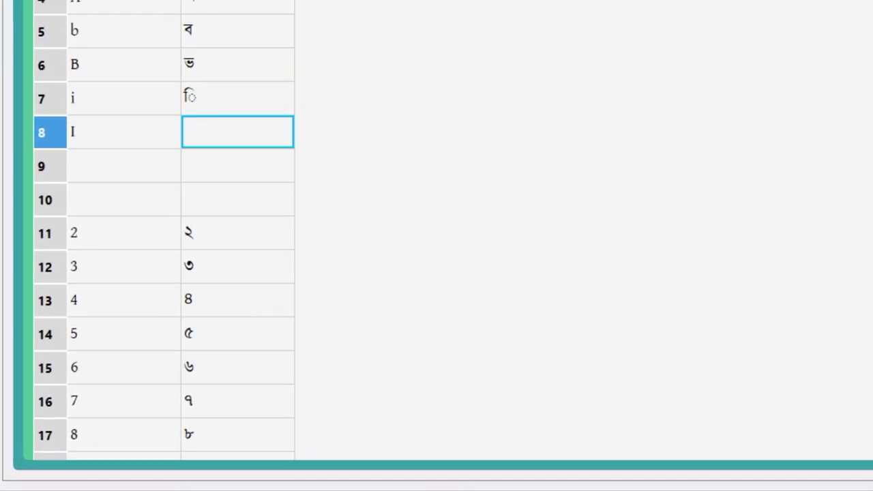
click(604, 171)
Step: Fill rows 9 and 10 with Hi→ই and HI→ঈ
double_click(107, 160)
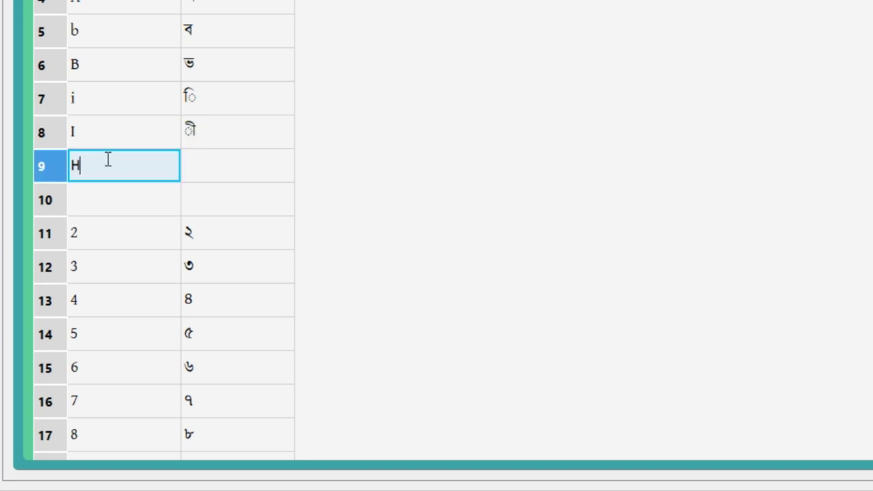
text(Hi)
double_click(140, 206)
text(HI)
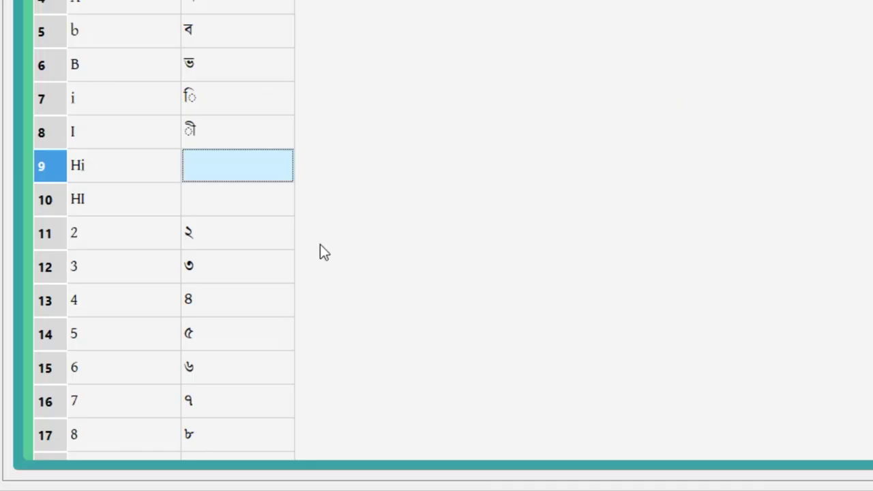
click(224, 168)
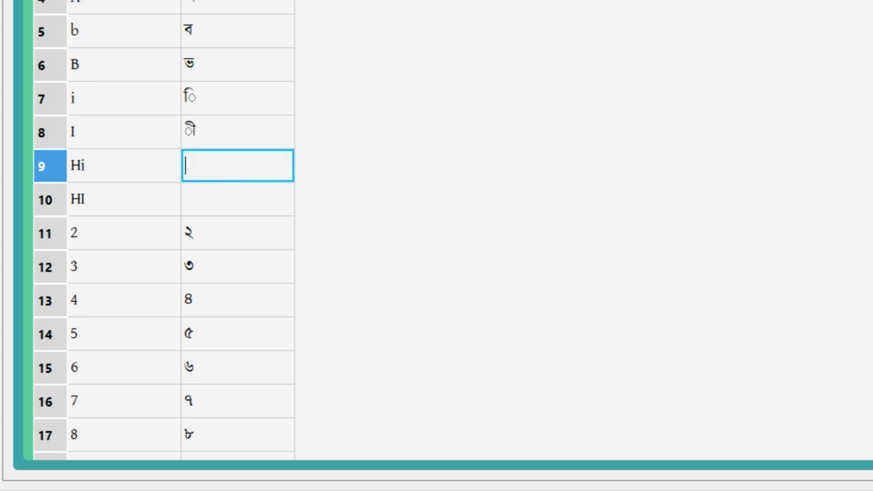
click(222, 209)
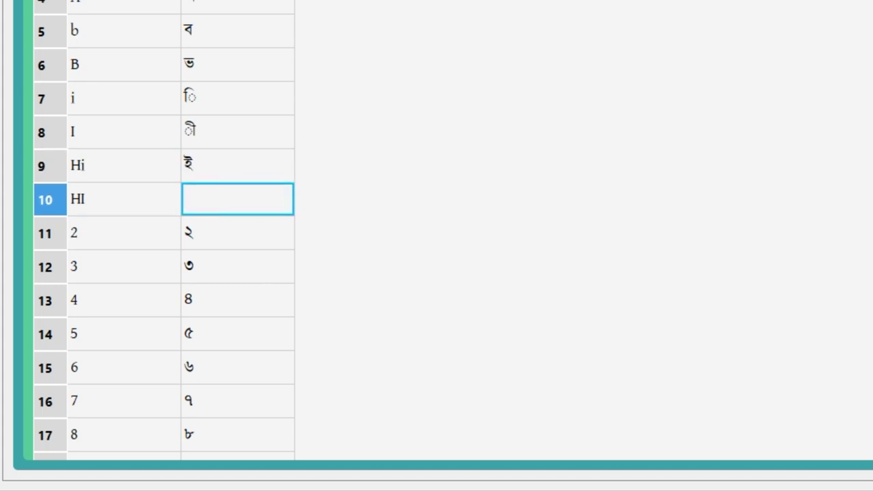
click(871, 247)
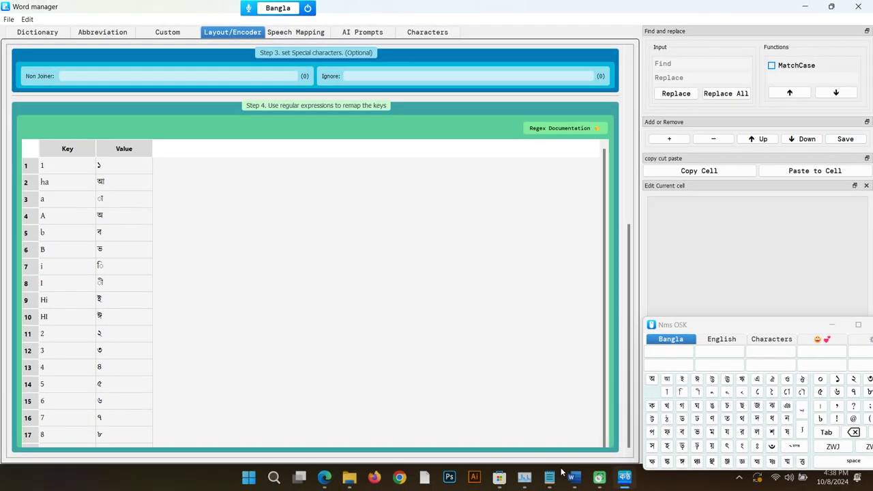
Step: Type ি, ী and ৃি in Word, then select the Hi and HI rows in the table
click(571, 477)
text(ি)
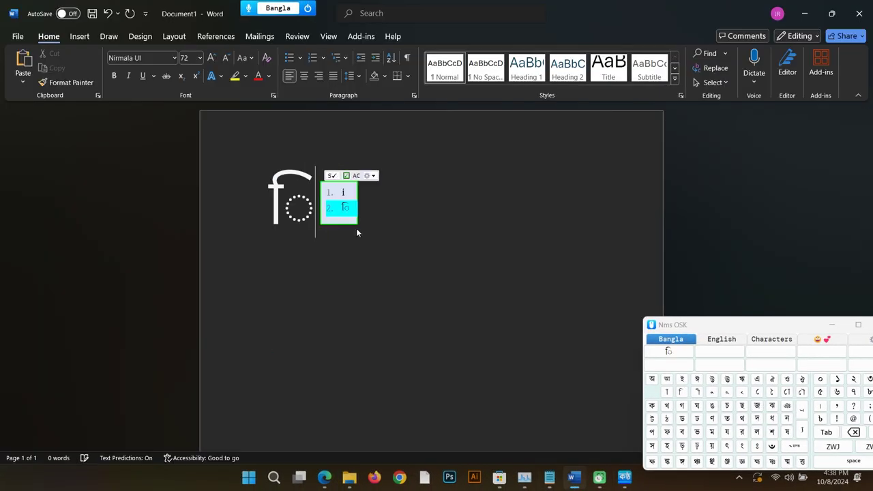
text(ী ৃি)
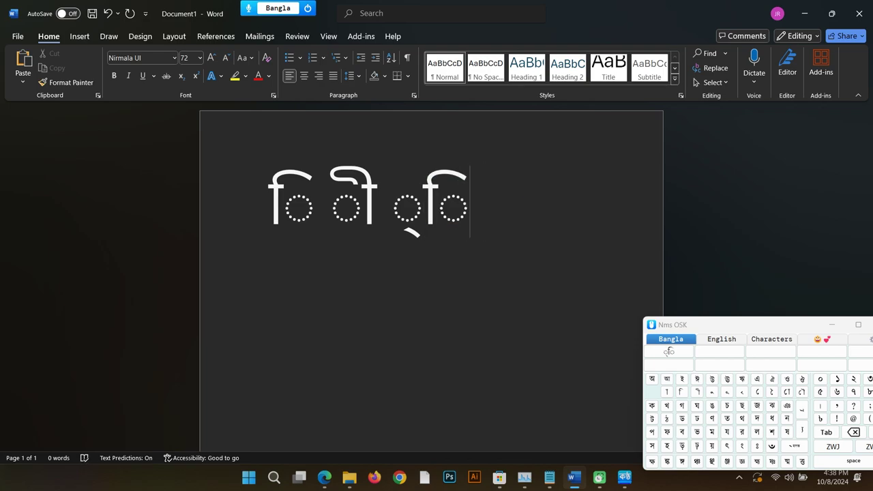
key(alt+Tab)
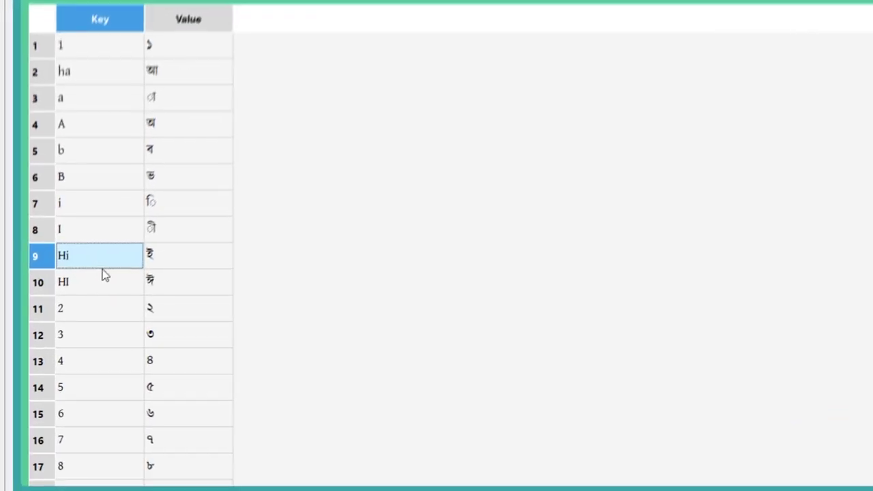
shift+click(82, 307)
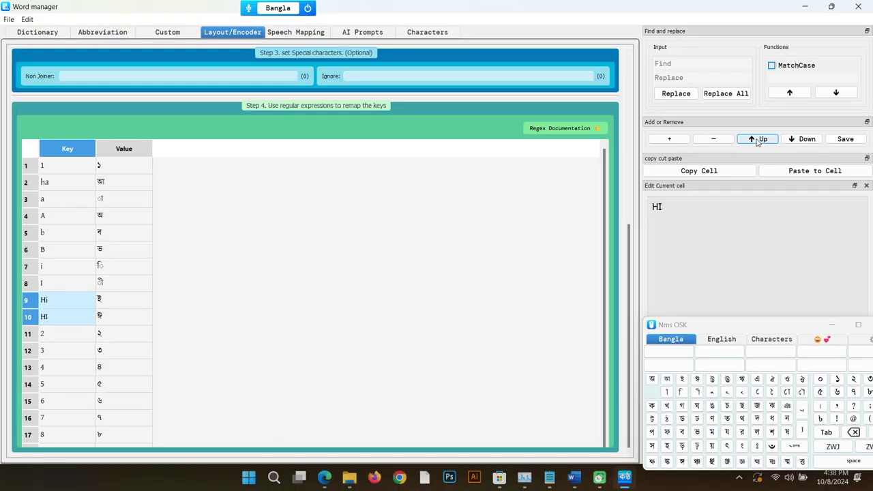
Step: Move the Hi and HI rows up to rows 3–4 below ha and save
click(758, 139)
click(757, 140)
click(757, 140)
click(757, 140)
click(757, 140)
click(758, 141)
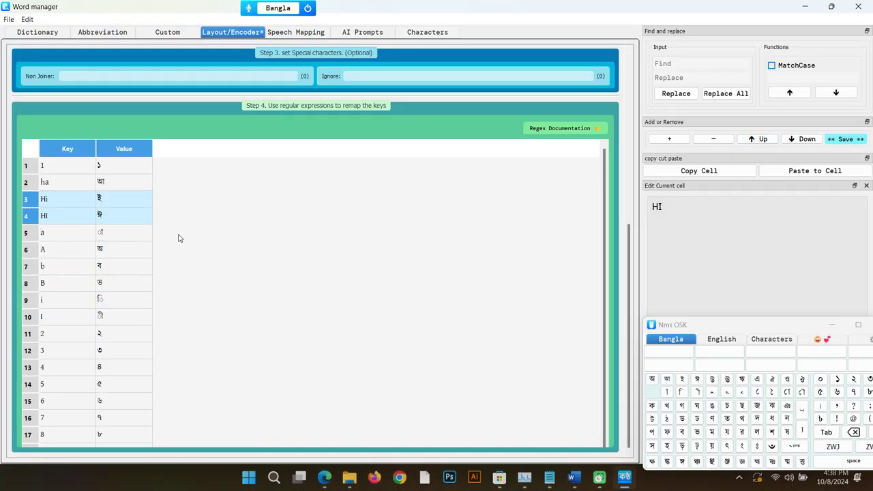
click(277, 218)
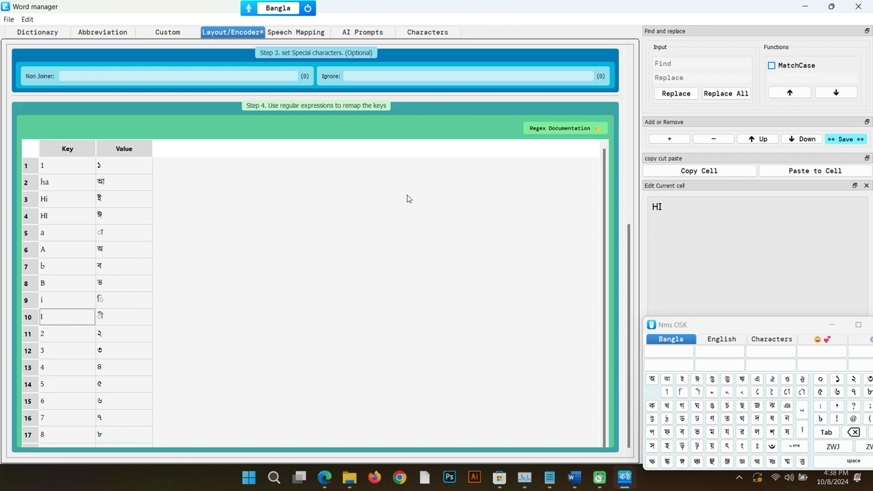
click(845, 139)
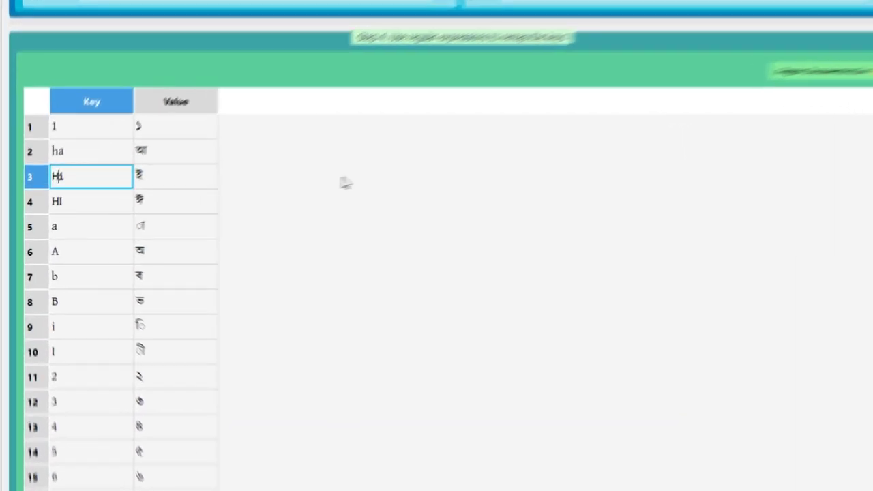
Step: Change the keys Hi and HI to hi and hI
key(BackSpace)
text(h)
key(BackSpace)
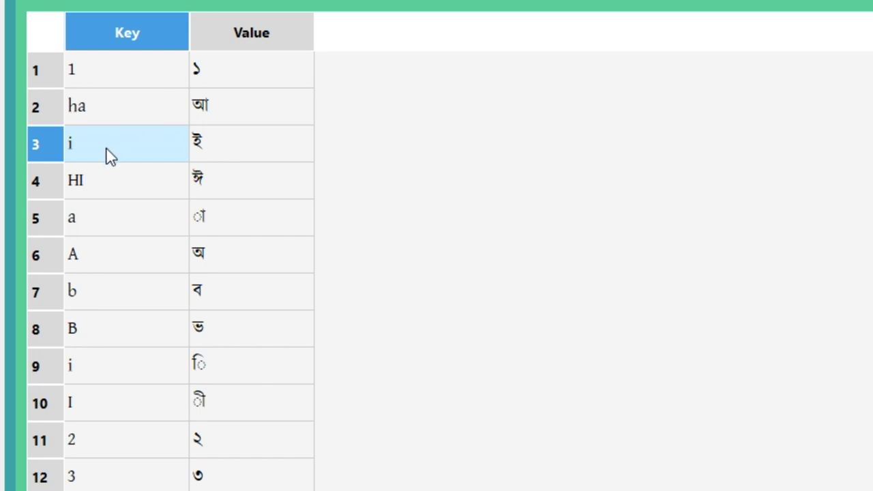
text(h)
key(Return)
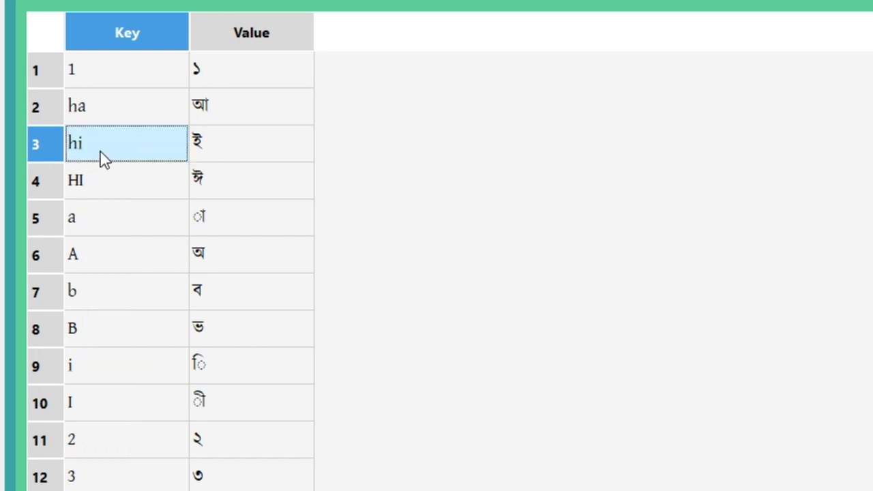
click(84, 189)
key(BackSpace)
text(h)
key(Return)
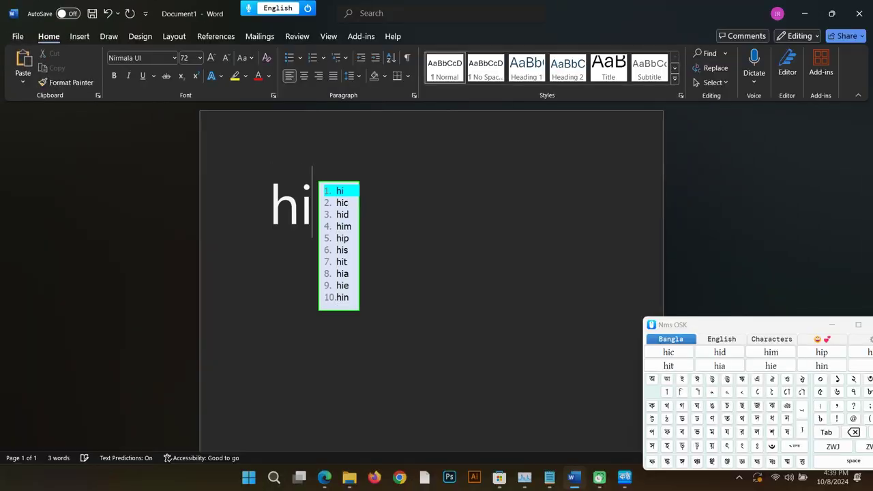
Step: Type hi in the Word document to confirm it produces ই
key(Escape)
text(i)
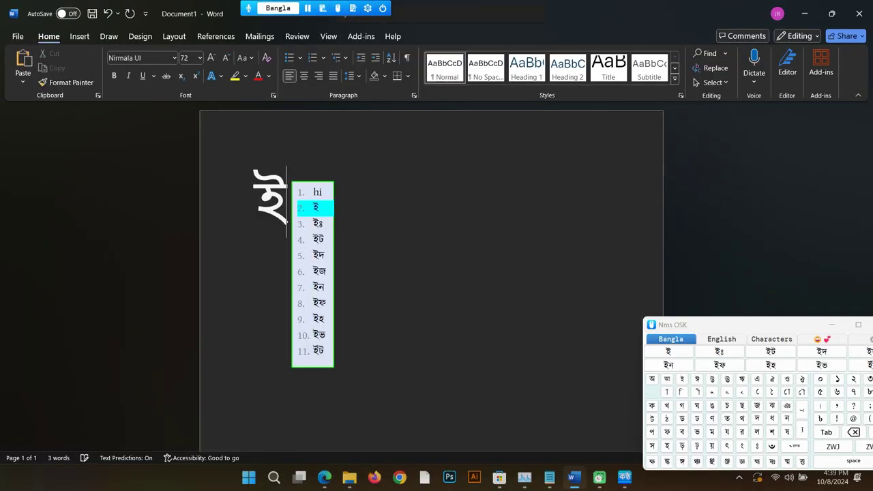
key(Return)
Step: Type I for ঈ, then replace the test line by typing nabil, giving নাবি।
text(I)
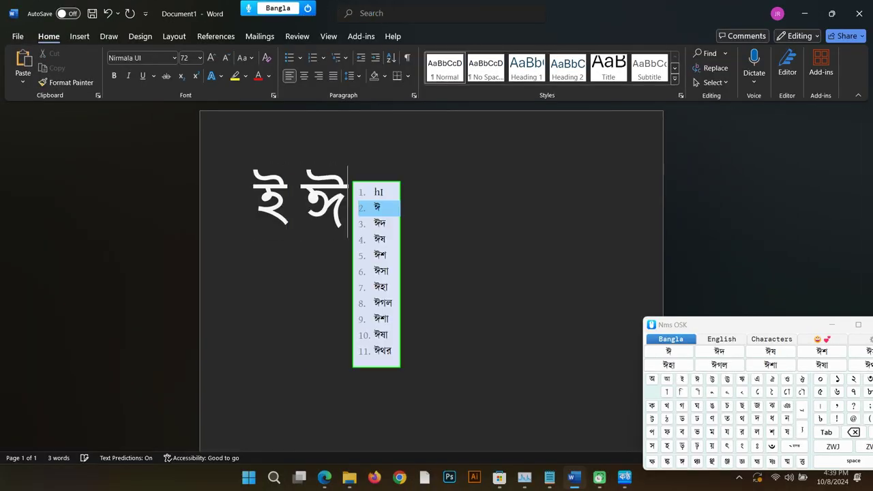
key(Return)
click(214, 200)
text(na)
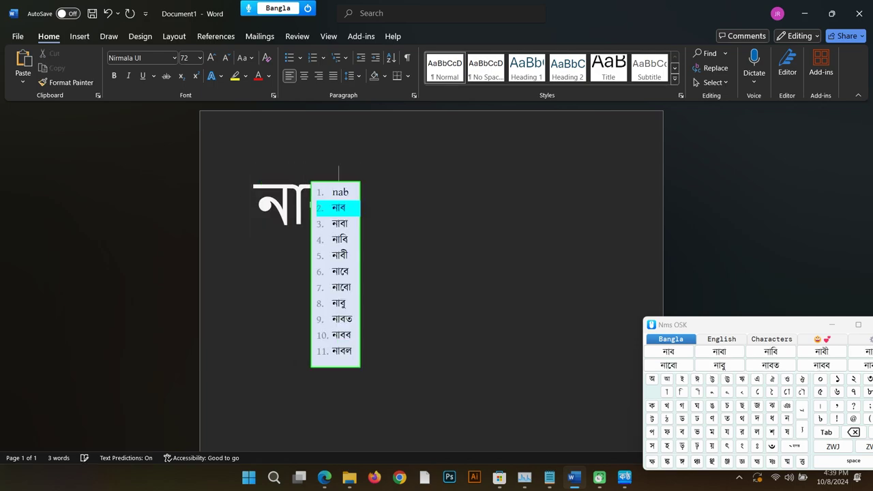
text(bil)
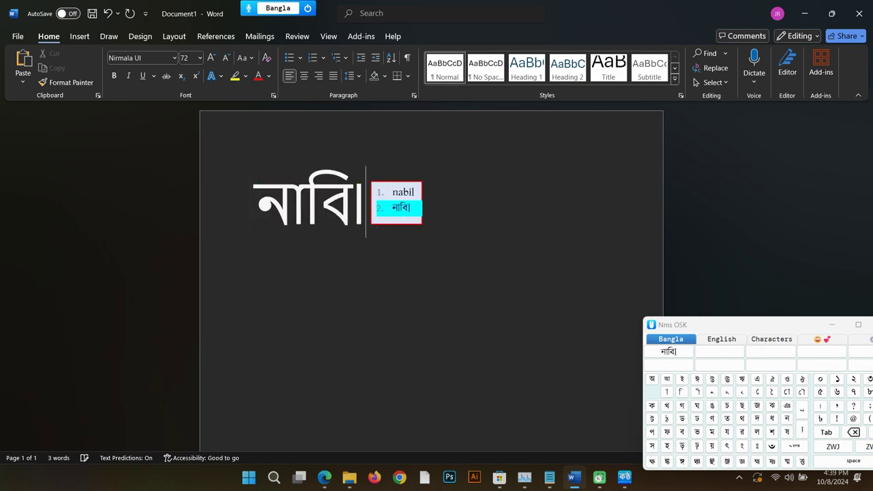
drag(243, 213, 356, 210)
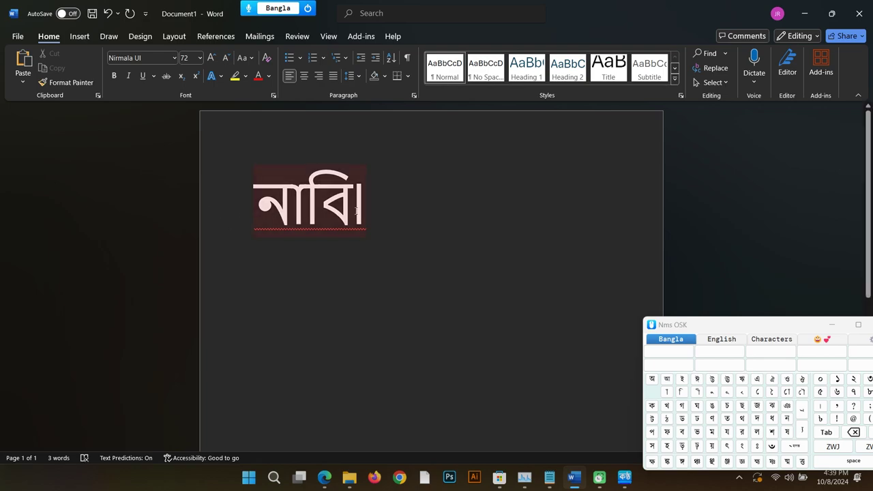
click(482, 298)
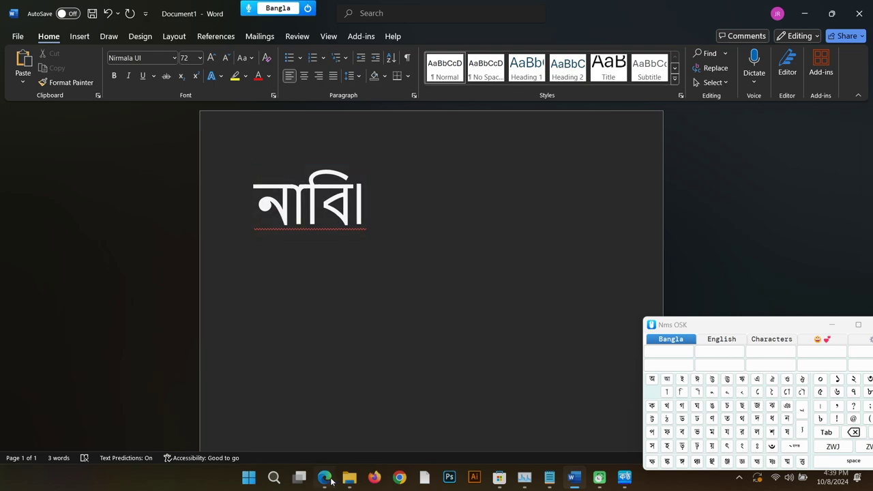
click(326, 478)
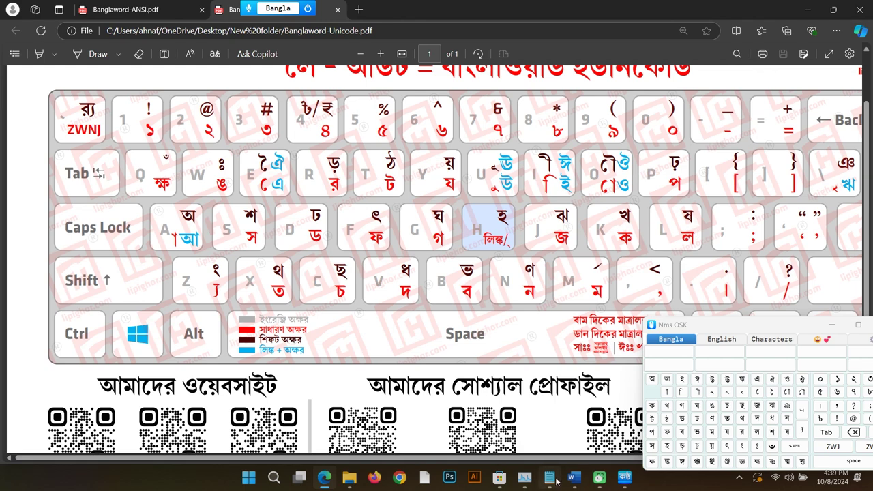
Step: Insert a row after a mapping l to ল
mouse_move(525, 481)
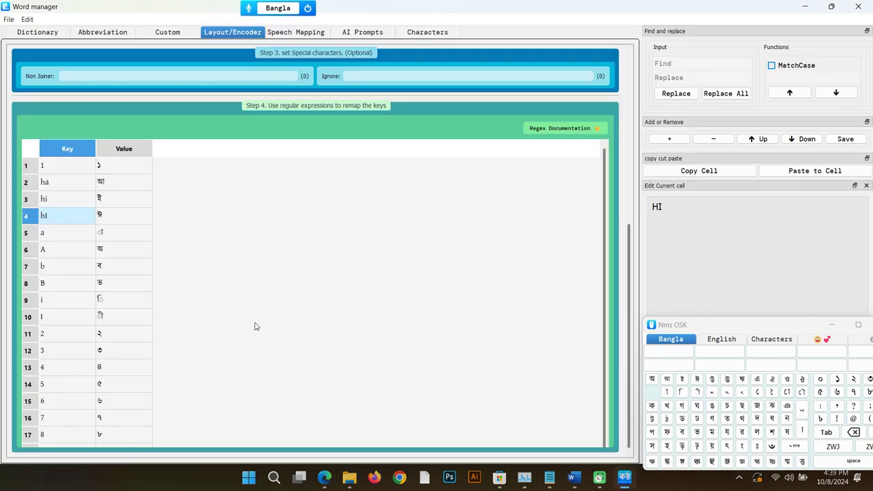
click(109, 232)
key(Insert)
double_click(63, 250)
text(1)
key(Tab)
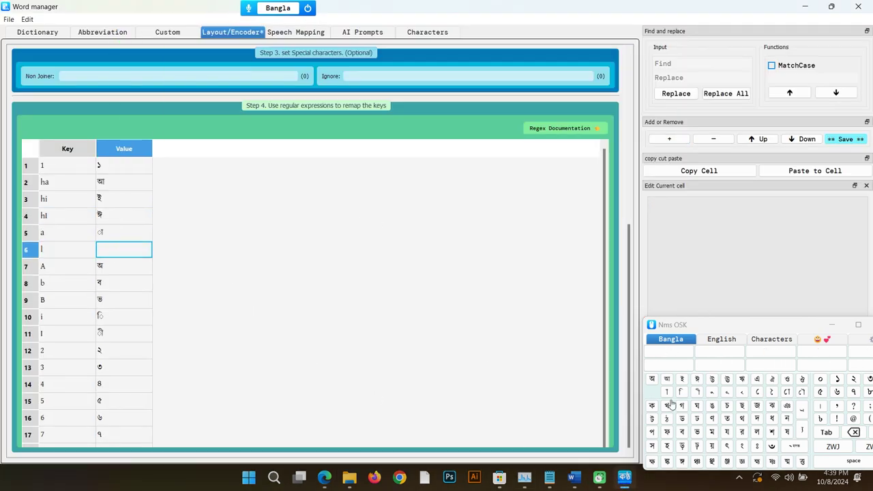
click(757, 432)
Step: Add a row mapping L to য, save, and retype nabil in Word
click(669, 139)
text(L)
key(Tab)
text(য)
click(379, 274)
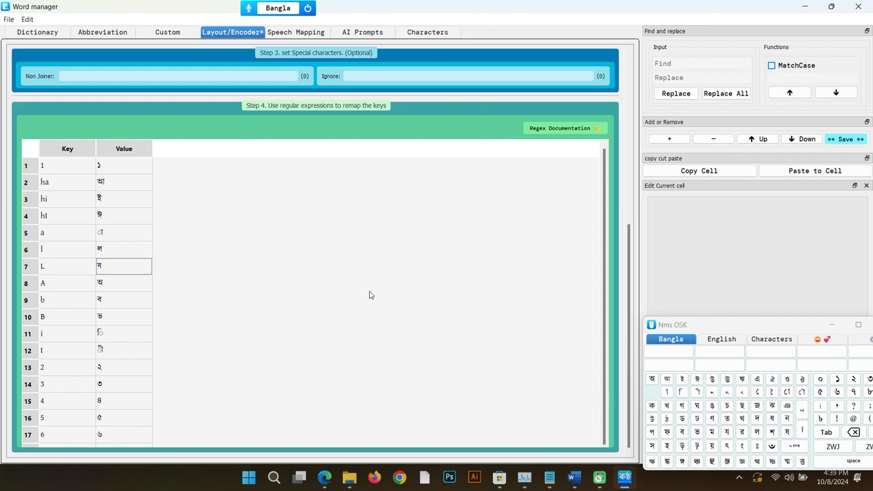
click(861, 140)
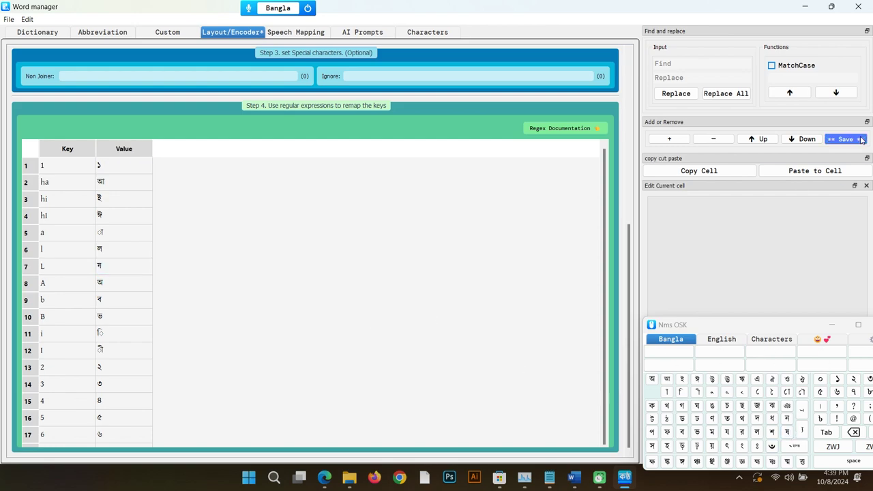
key(alt+Tab)
text(nabil)
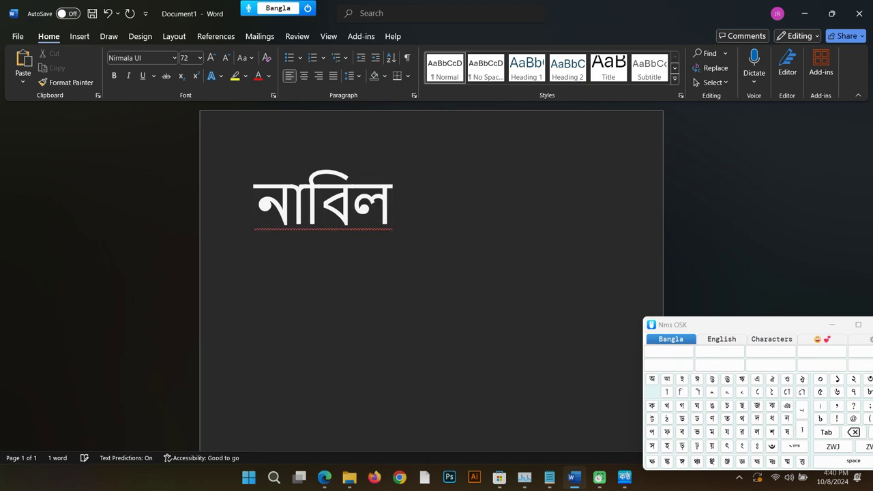
Step: With নাবিল confirmed in Word, bring the Banglaword-Unicode chart PDF to the front in Edge
key(alt+Tab)
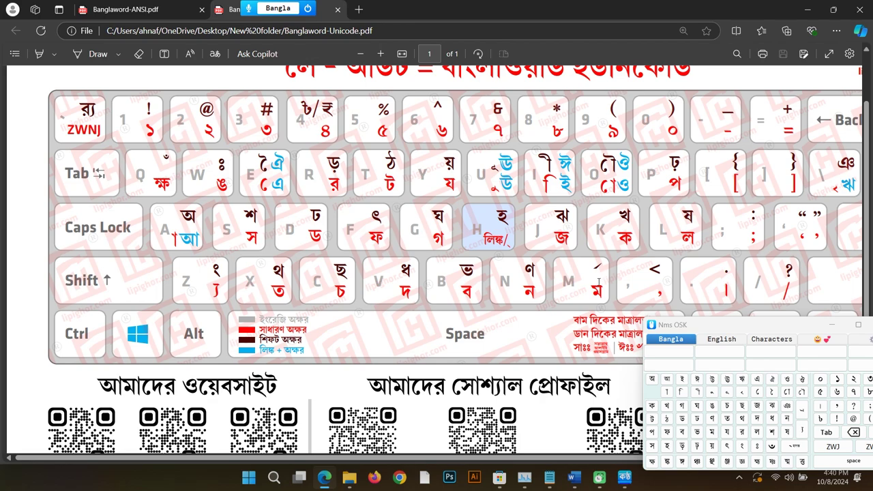
Step: Insert a row below l mapping m to ম
key(alt+Tab)
click(64, 249)
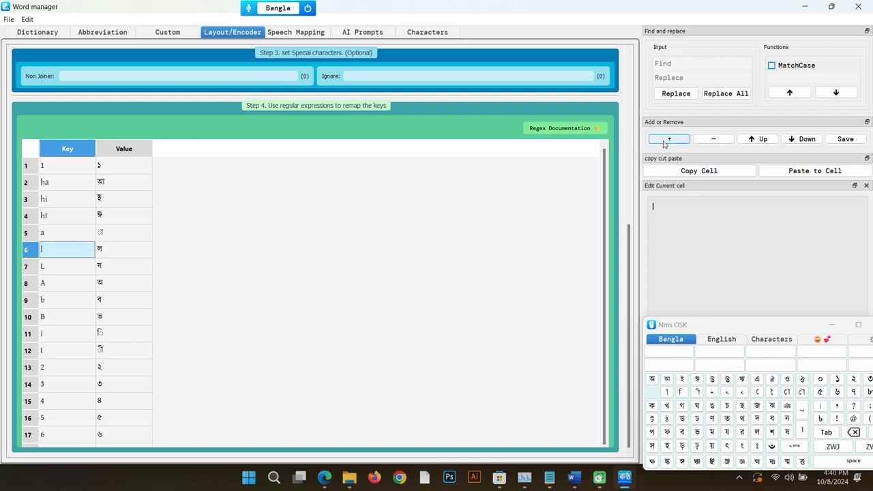
click(665, 138)
text(m)
key(Tab)
text(ম)
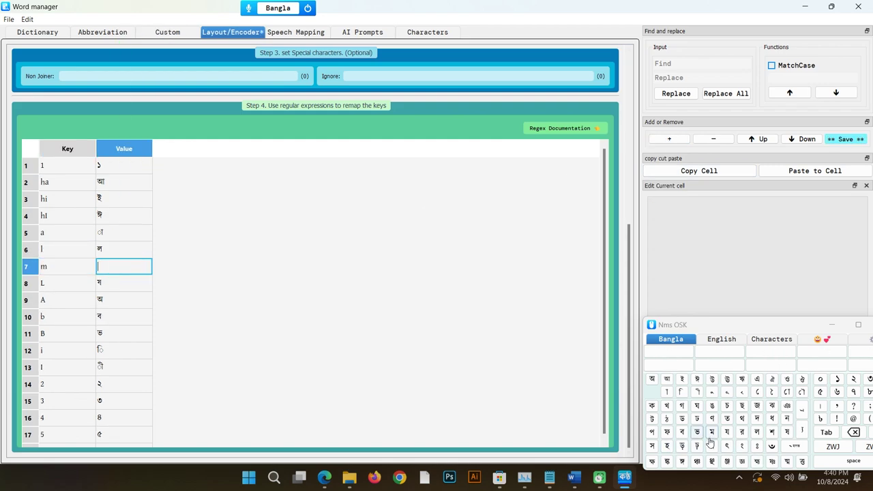
click(392, 342)
Step: After checking the chart, add rows mapping o to ো and O to ৌ below m
key(alt+Tab)
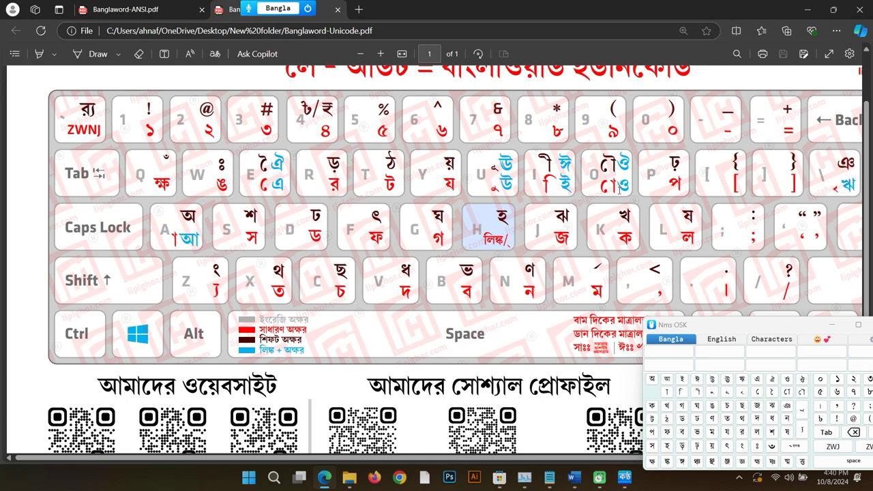
key(alt+Tab)
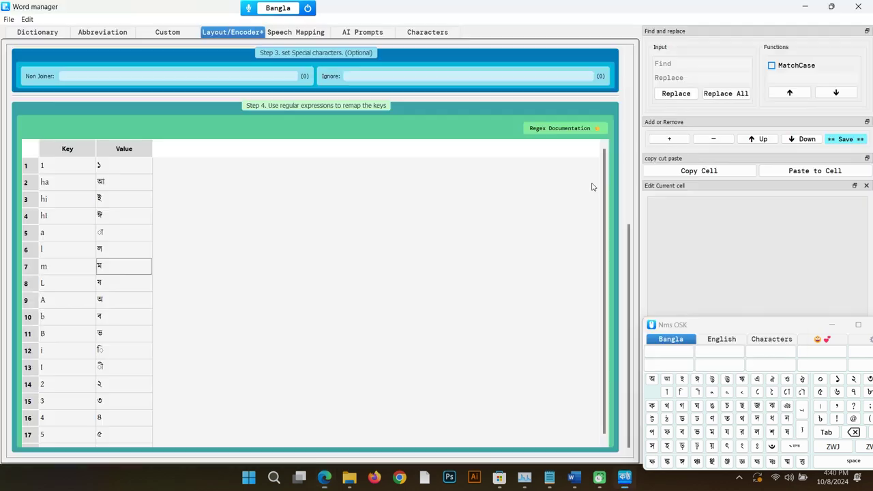
click(72, 266)
key(Insert)
key(Insert)
text(o)
key(Return)
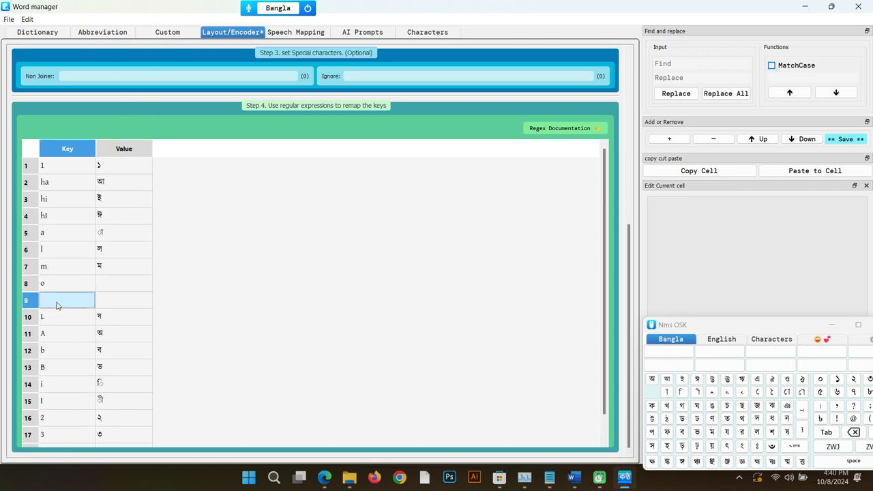
text(O)
click(124, 283)
click(787, 392)
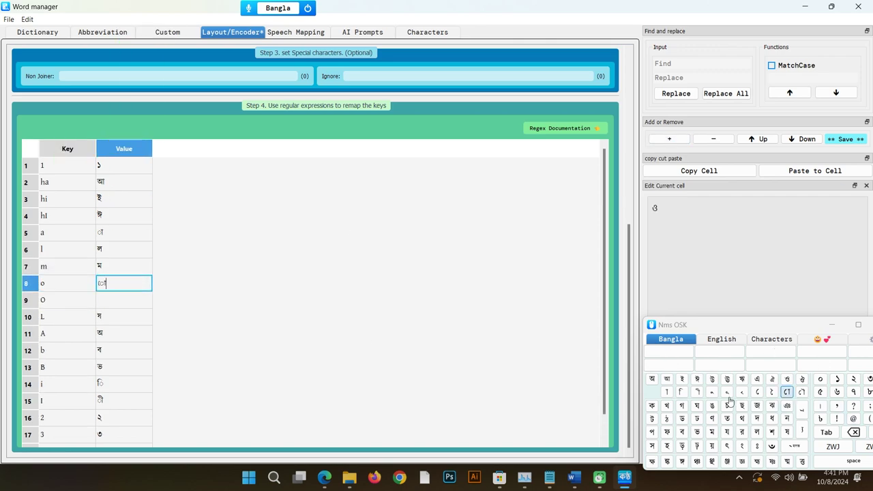
click(115, 300)
click(805, 396)
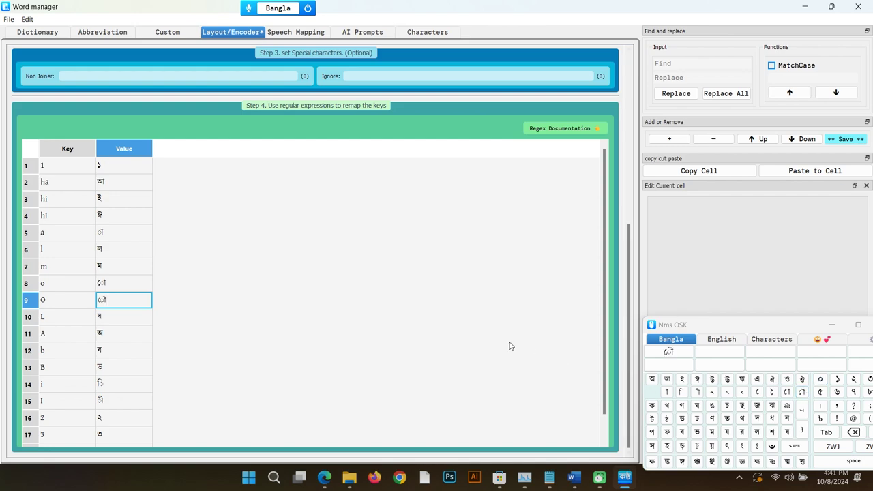
Step: Add rows mapping ho to ও and hO to ঔ
key(alt+Tab)
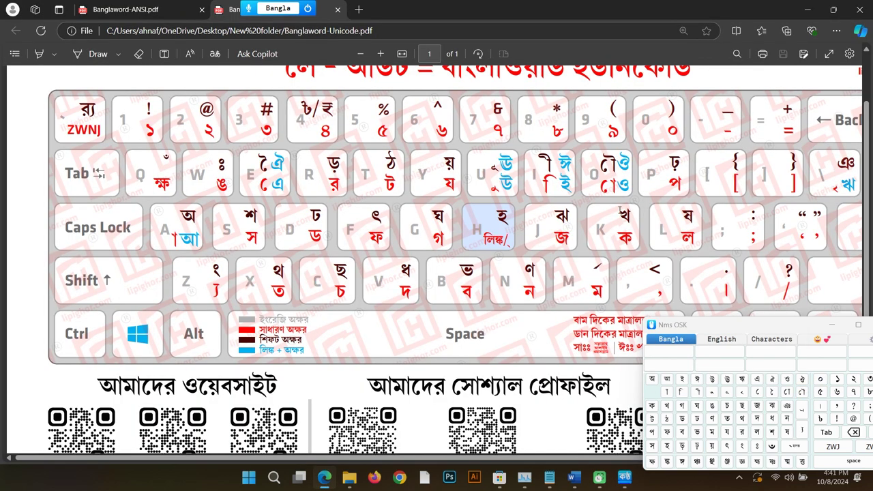
key(alt+Tab)
click(659, 139)
click(658, 139)
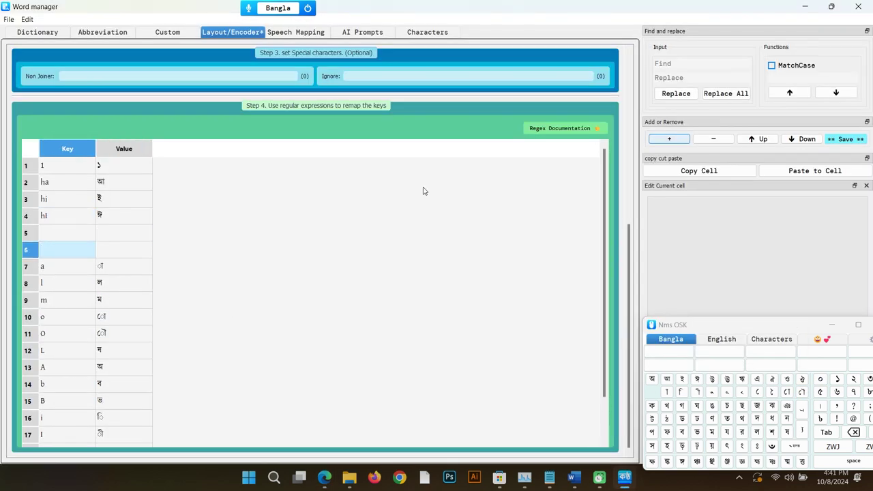
key(Up)
text(o)
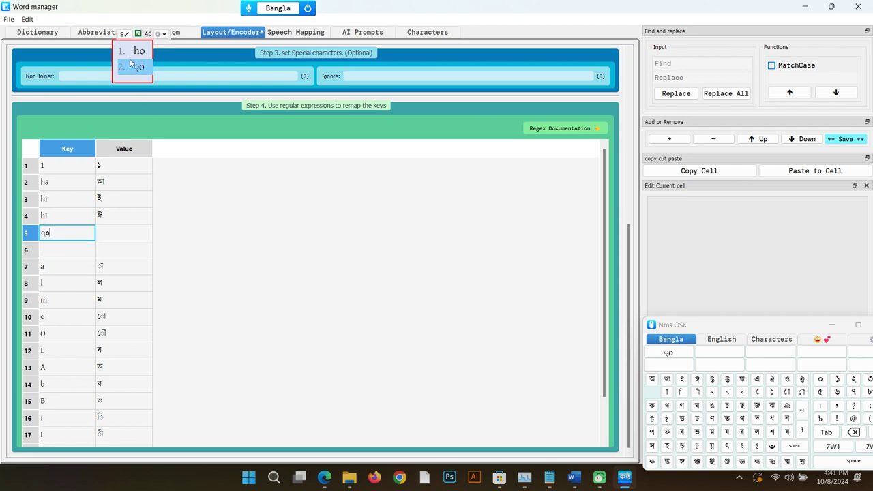
key(ctrl+space)
click(90, 252)
text(hO)
key(Return)
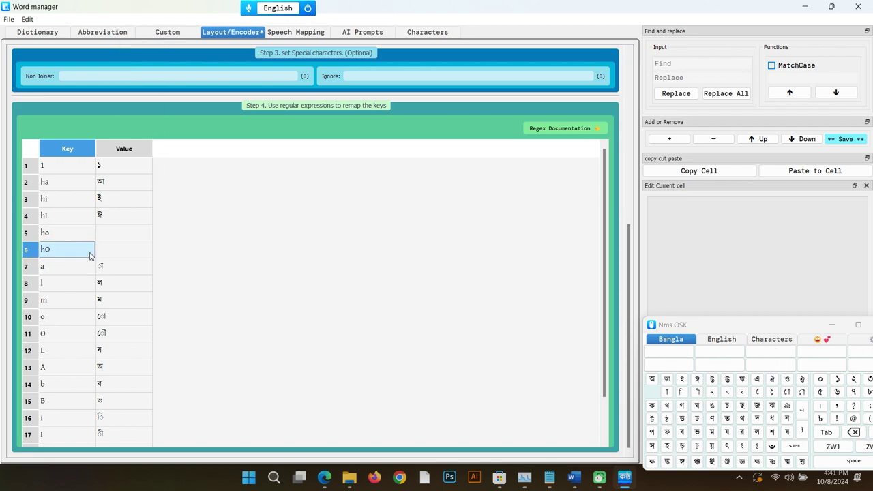
click(116, 234)
click(117, 234)
click(788, 379)
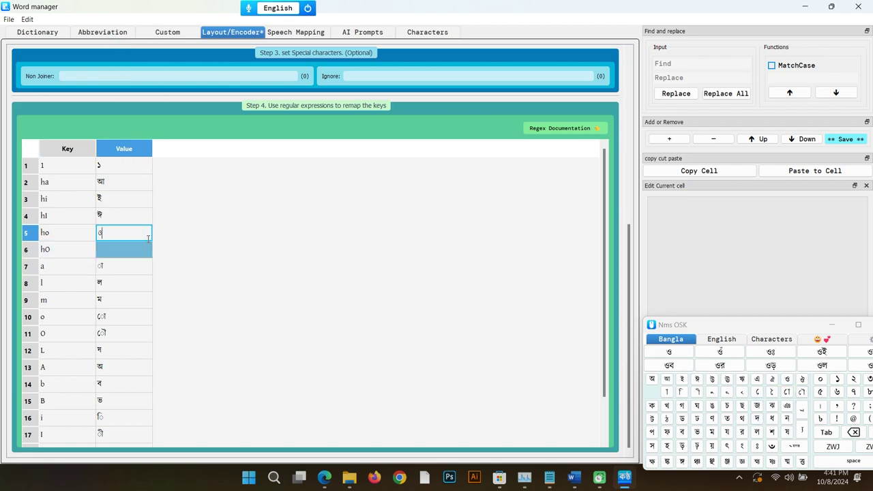
double_click(129, 250)
click(802, 379)
Step: Map M to র্ in row 10, using র plus hasanta
key(alt+Tab)
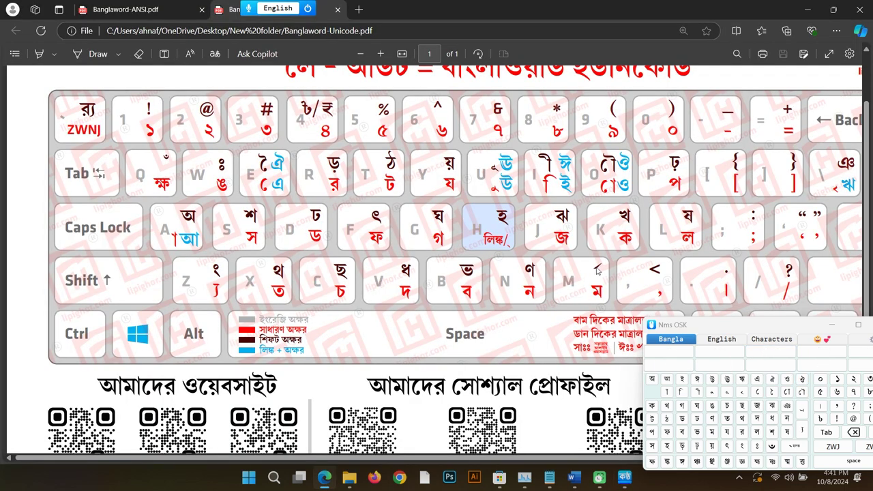
key(alt+Tab)
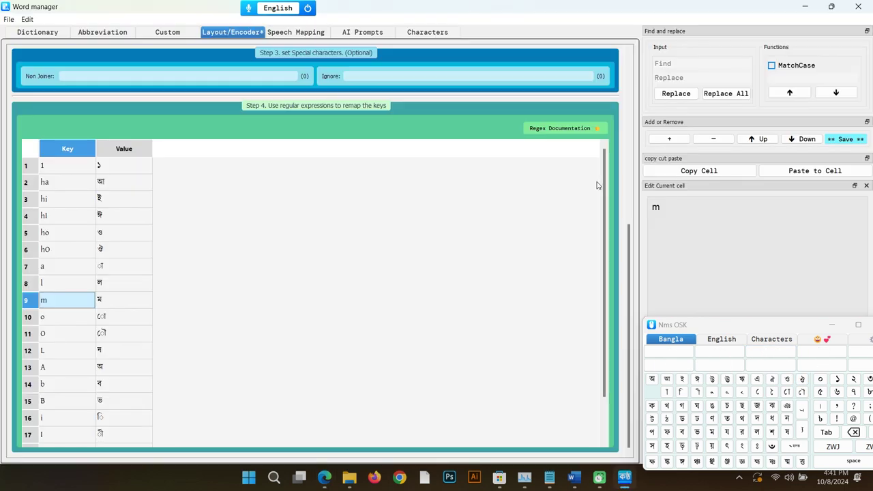
double_click(63, 317)
text(M)
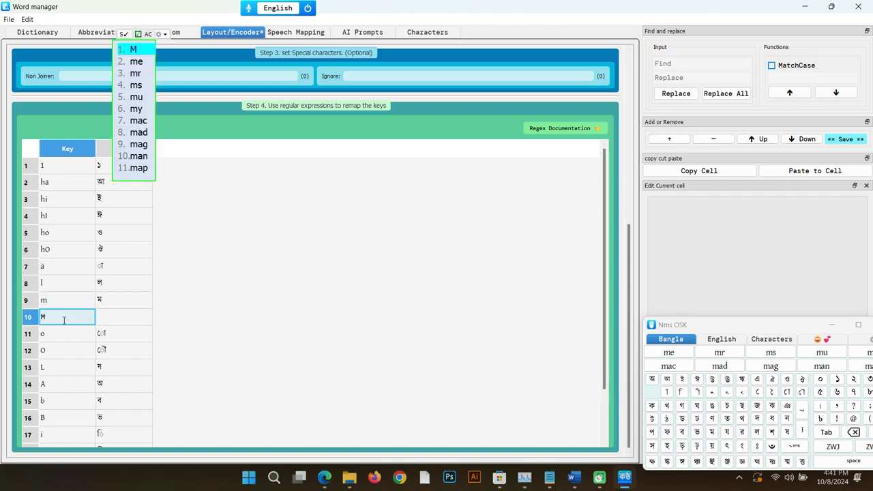
click(111, 321)
click(111, 320)
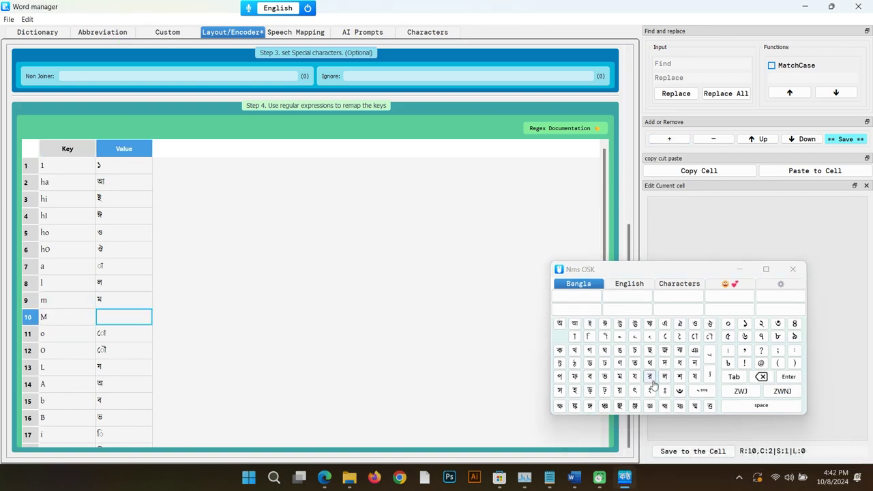
click(650, 377)
click(702, 390)
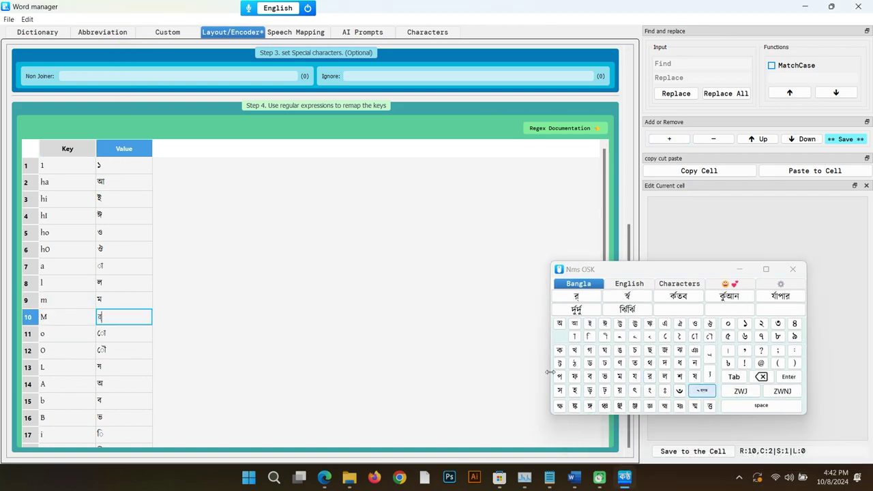
Step: Add a new row 11 mapping t to ট
click(669, 139)
text(t)
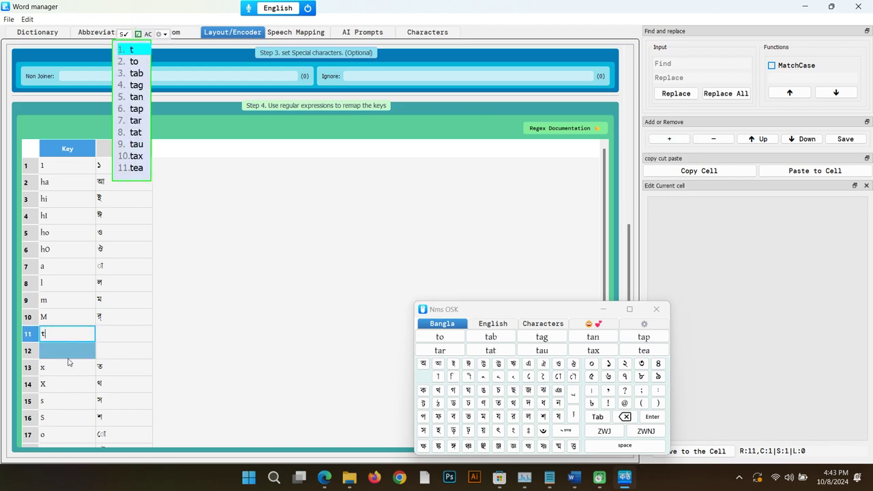
key(Return)
click(116, 333)
text(t)
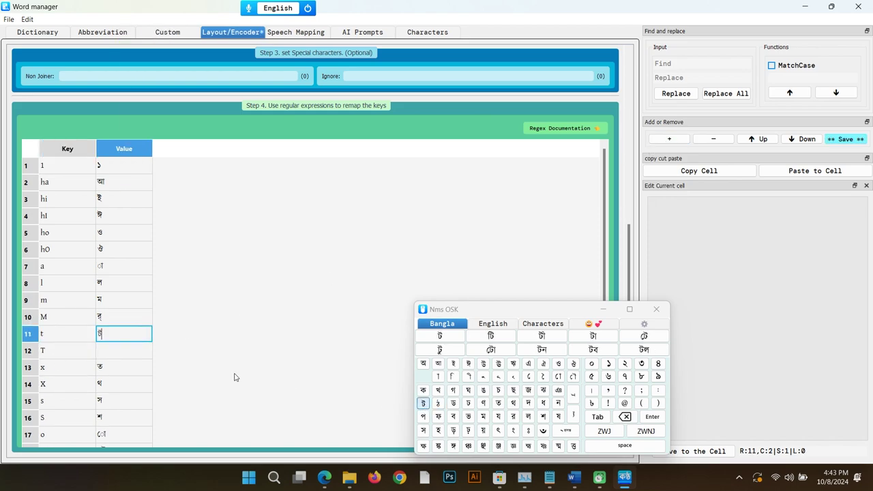
key(Return)
Step: Type a sample name in Word to test the updated layout
key(alt+Tab)
key(alt+Tab)
text(f)
key(alt+Tab)
key(alt+Tab)
key(alt+Tab)
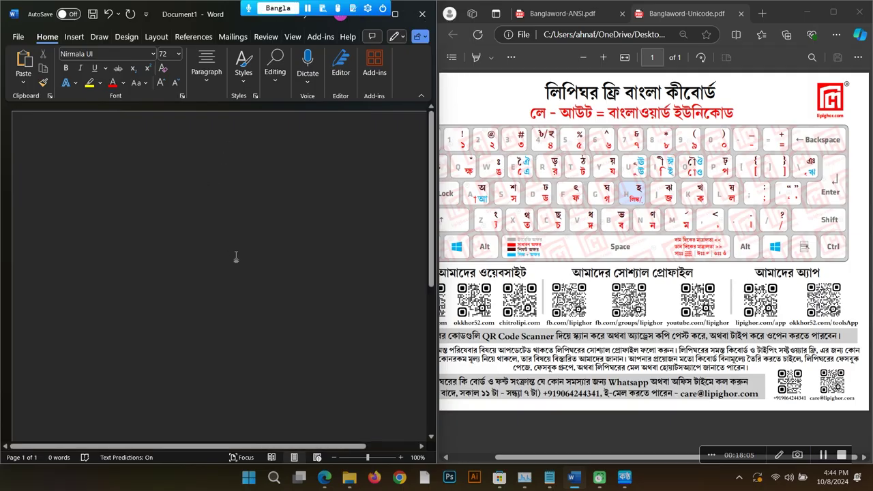
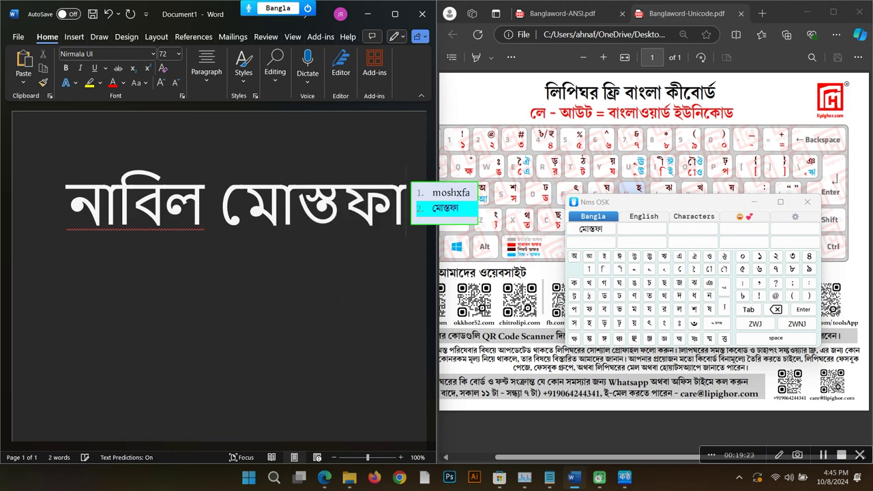
Step: Finish the test name, start a new line, and try typing ব with reph
key(space)
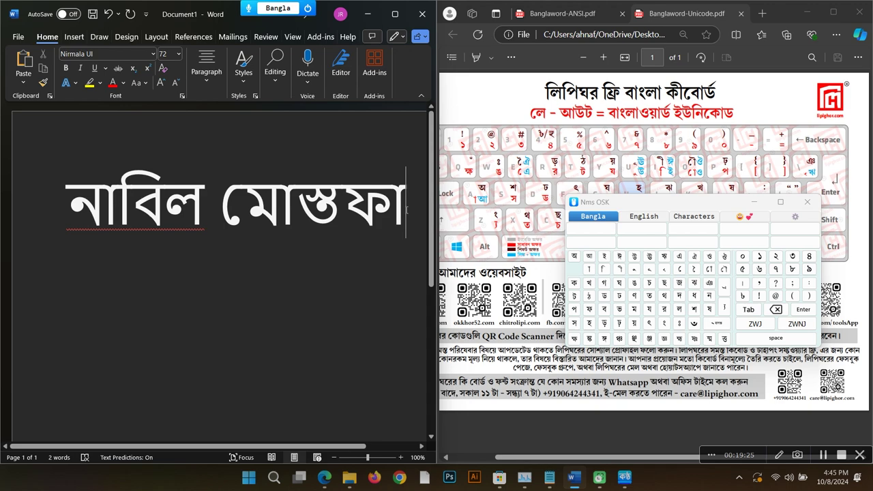
key(Return)
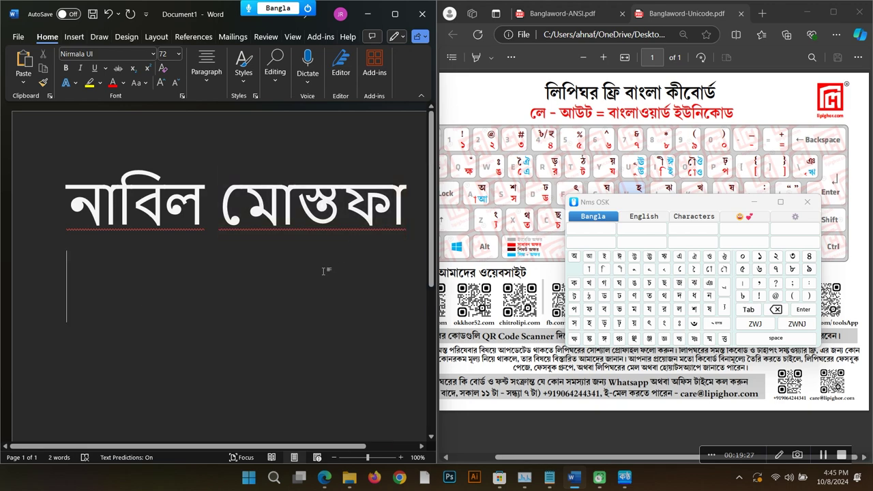
text(b)
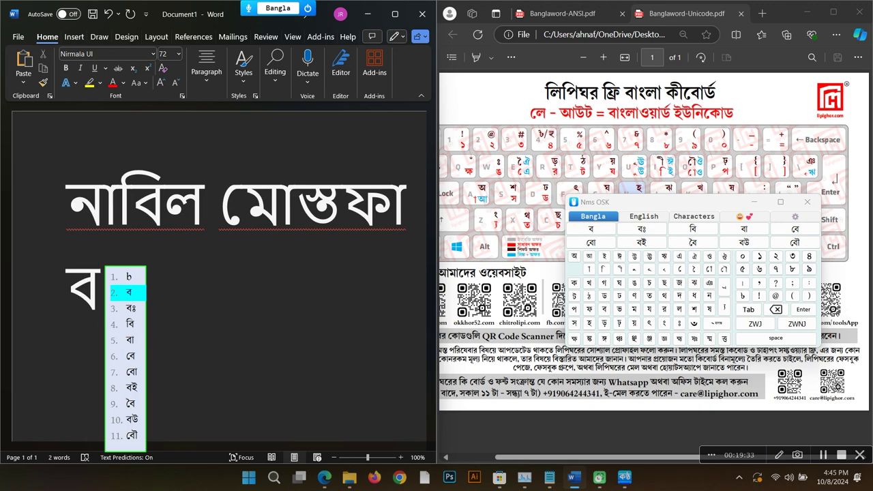
text(m)
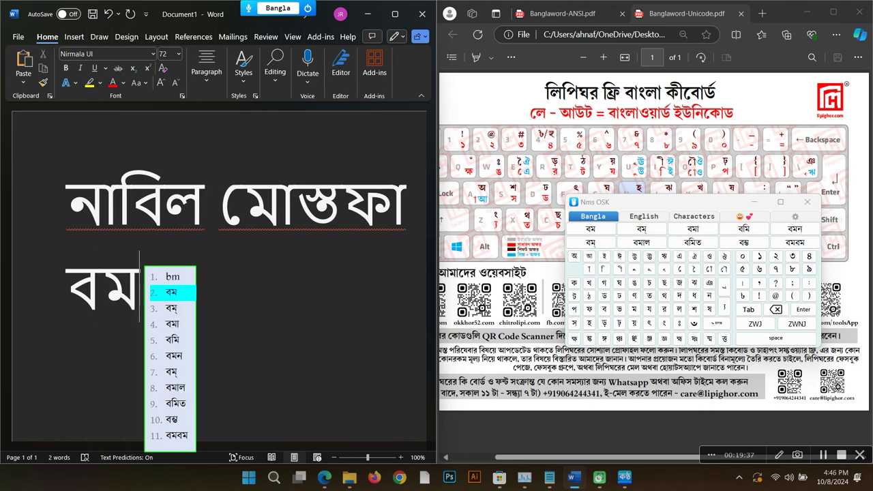
key(BackSpace)
text(M)
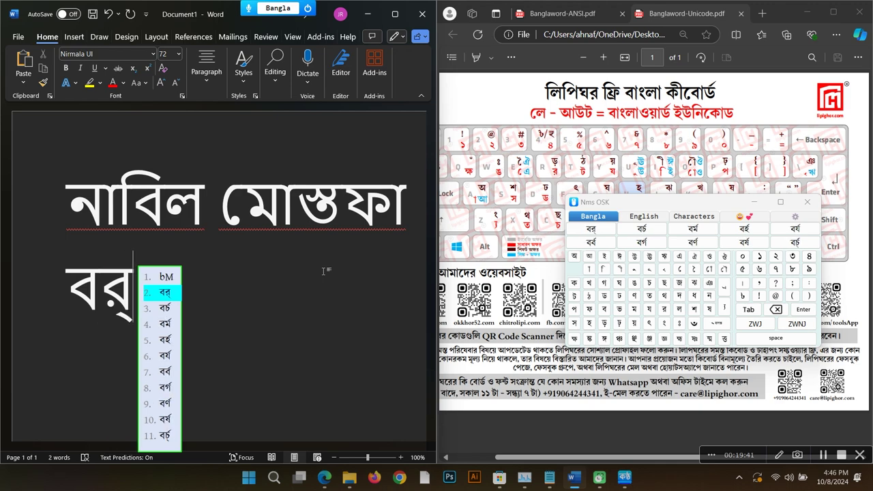
text(N)
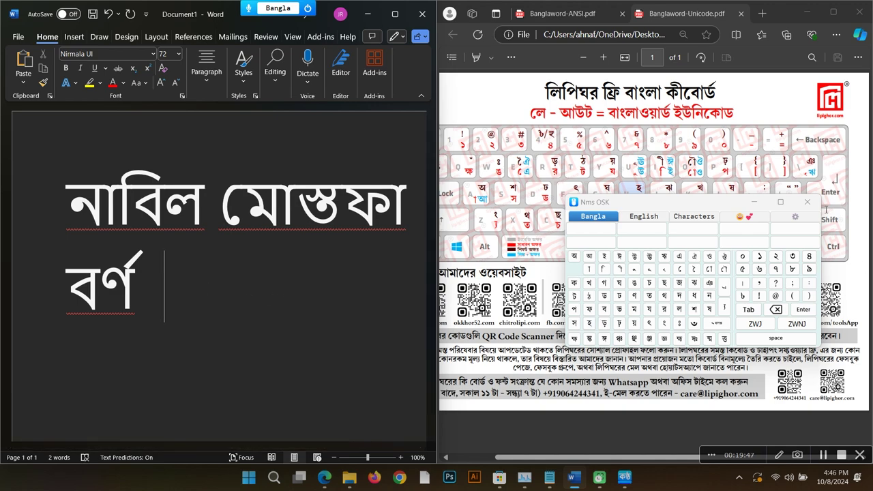
Step: Type bMN to get বর্ণ, then bNM, which gives the wrongly ordered বণর্
click(805, 201)
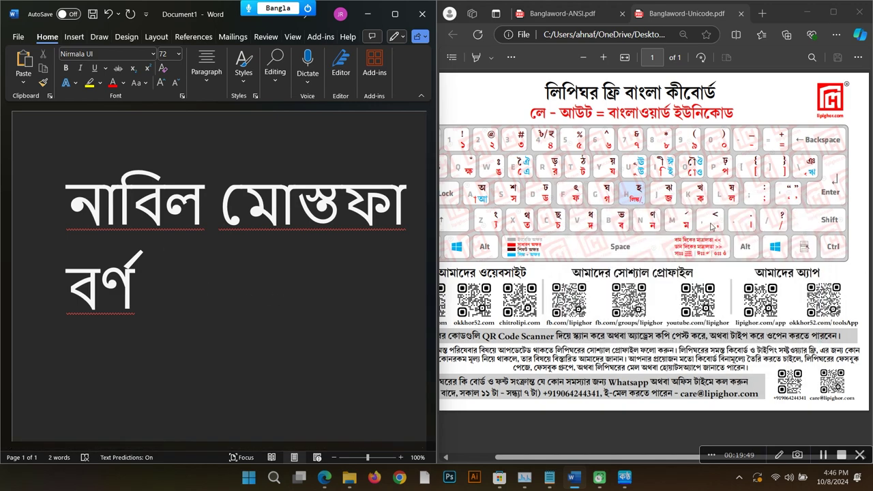
click(681, 226)
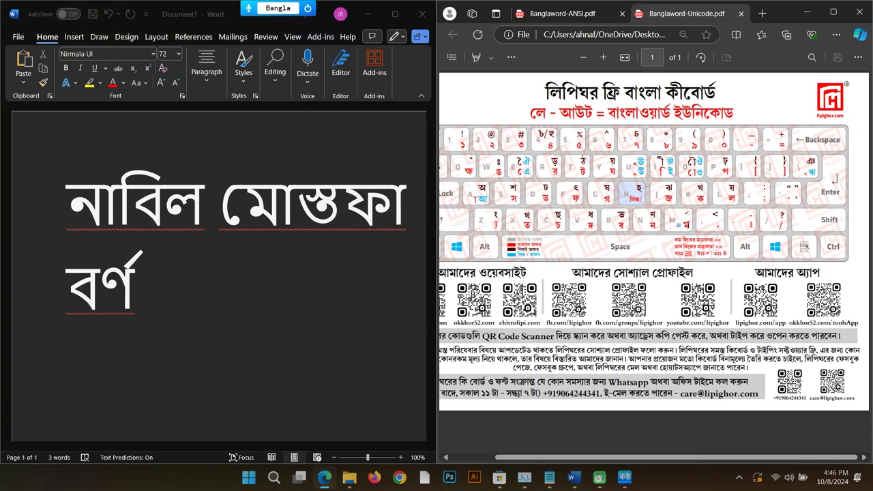
click(230, 278)
text(b)
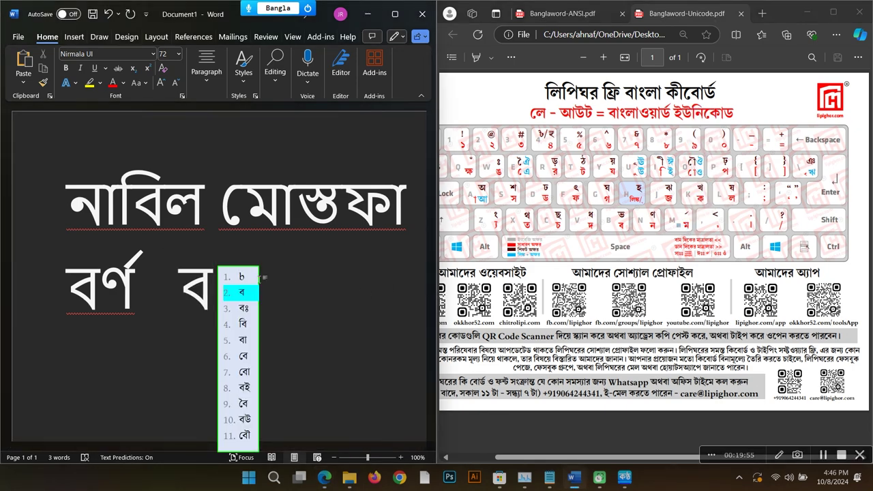
text(MN)
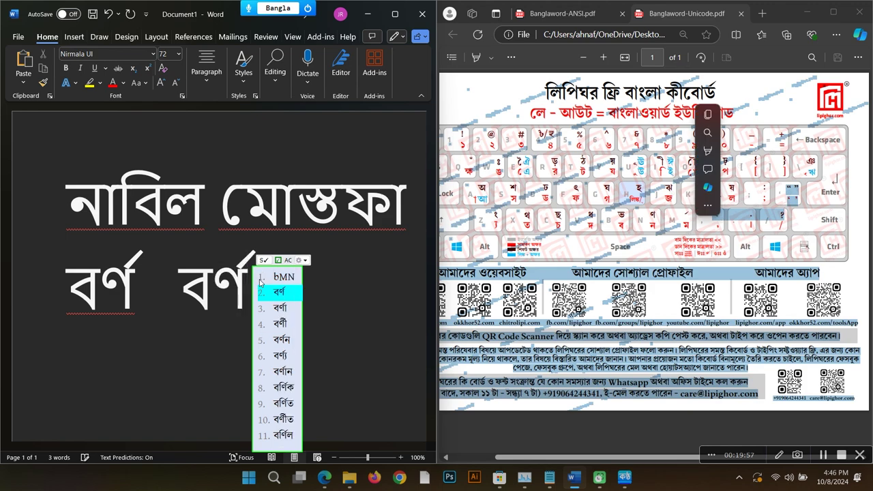
key(Escape)
text(b)
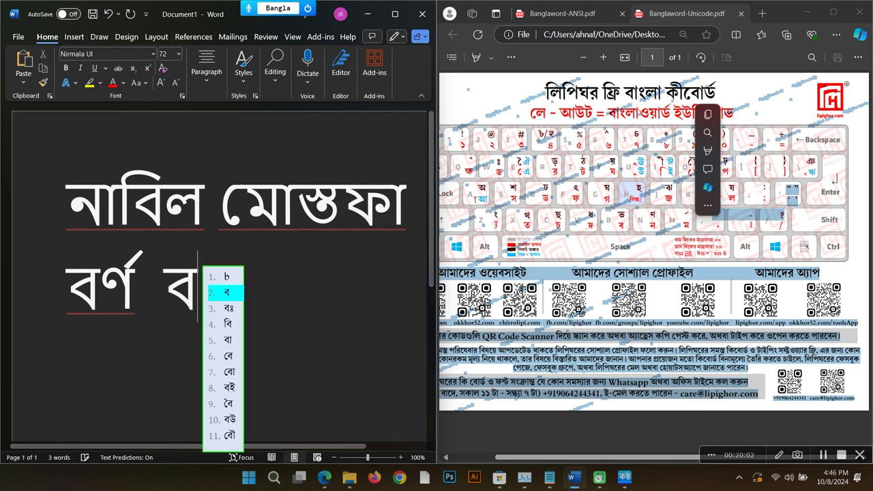
text(NM)
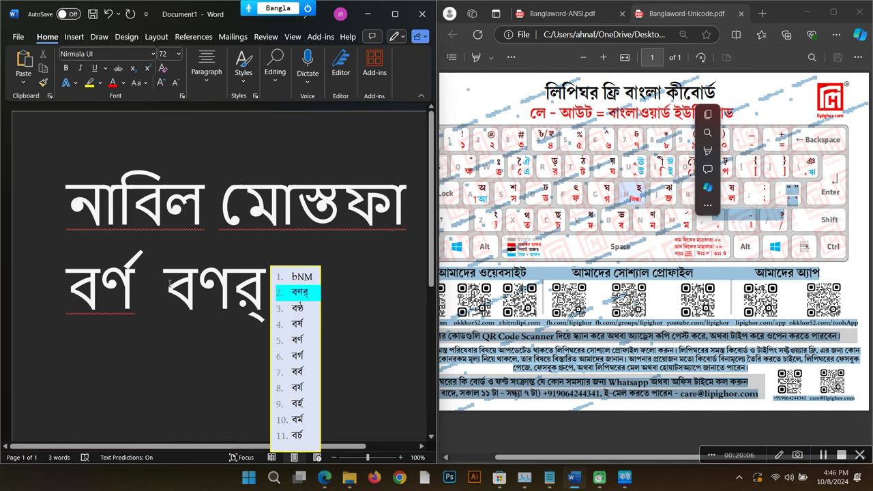
Step: Stop the test and bring up the Nms Kontho Word manager
click(169, 264)
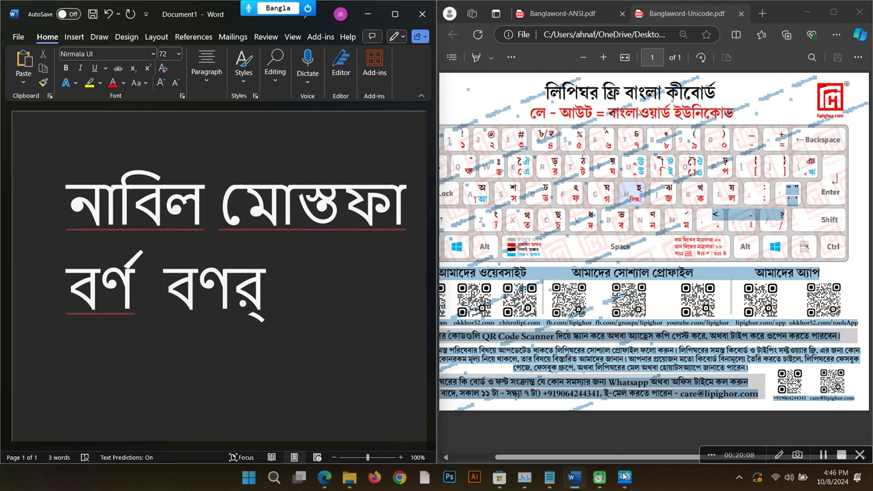
click(623, 483)
scroll(323, 288, down, 3)
scroll(320, 298, up, 6)
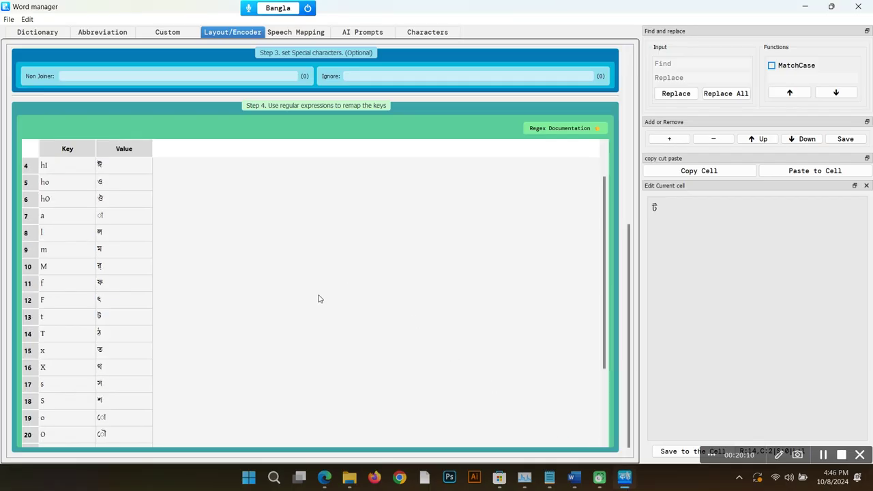
Step: Insert a regex row below hO mapping ([কখগঘঙচছণন])M to র্\1, then test bN in Word
scroll(318, 298, down, 2)
click(107, 253)
click(68, 248)
key(Insert)
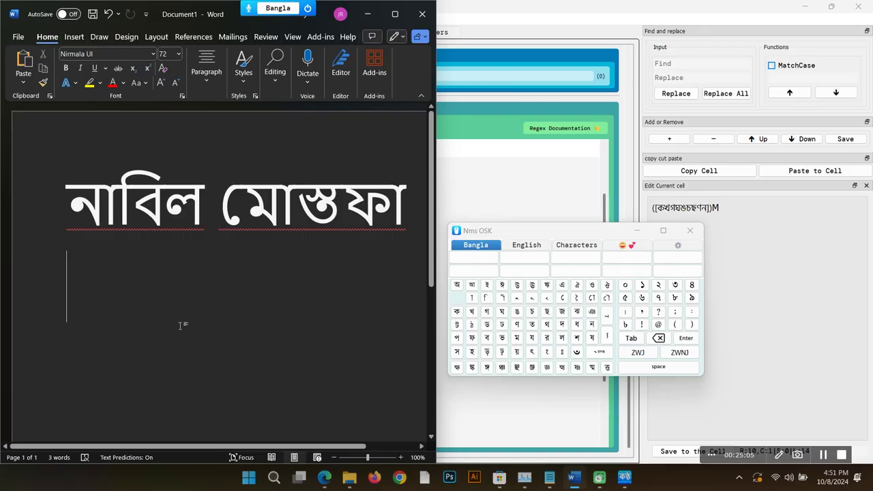
text(bN)
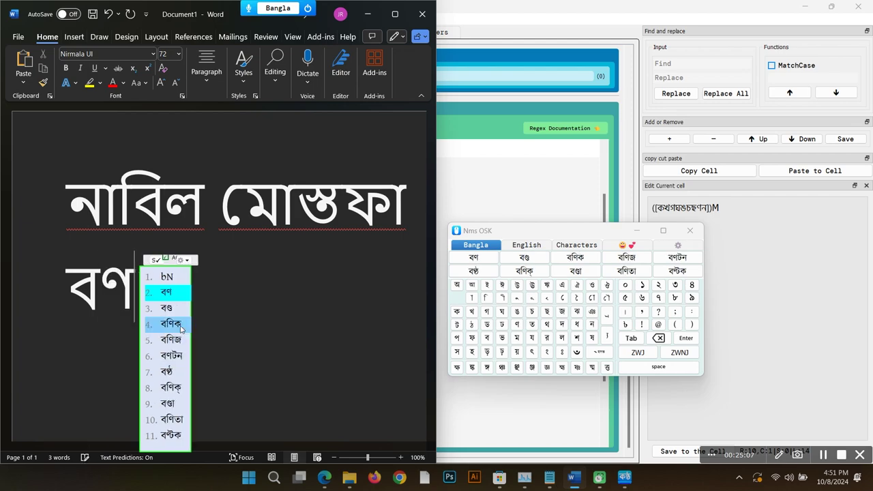
click(681, 151)
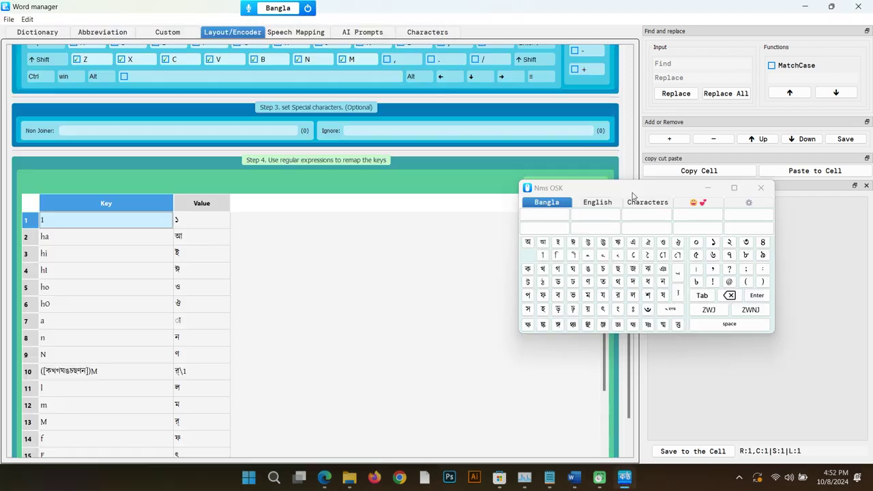
Step: Add row 2 mapping $ to the taka sign ৳
click(672, 140)
double_click(112, 236)
text($)
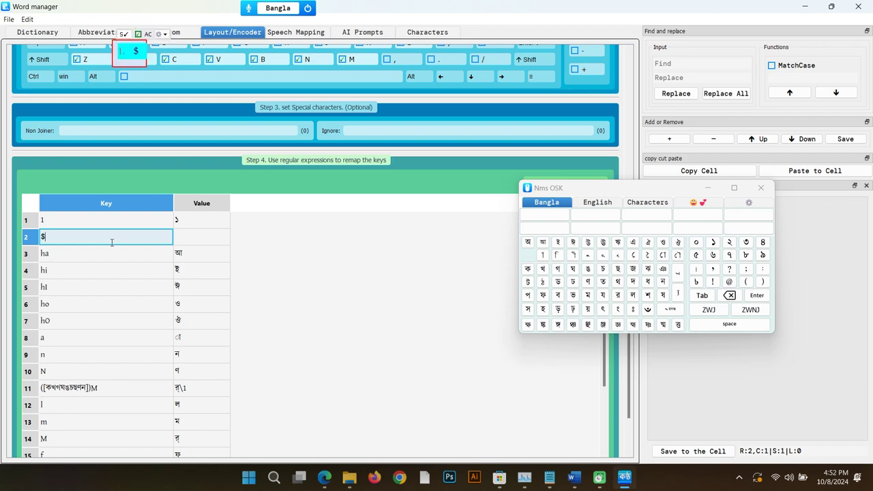
key(Tab)
text(৳)
click(58, 238)
key(Tab)
drag(588, 191, 568, 293)
click(55, 238)
click(228, 238)
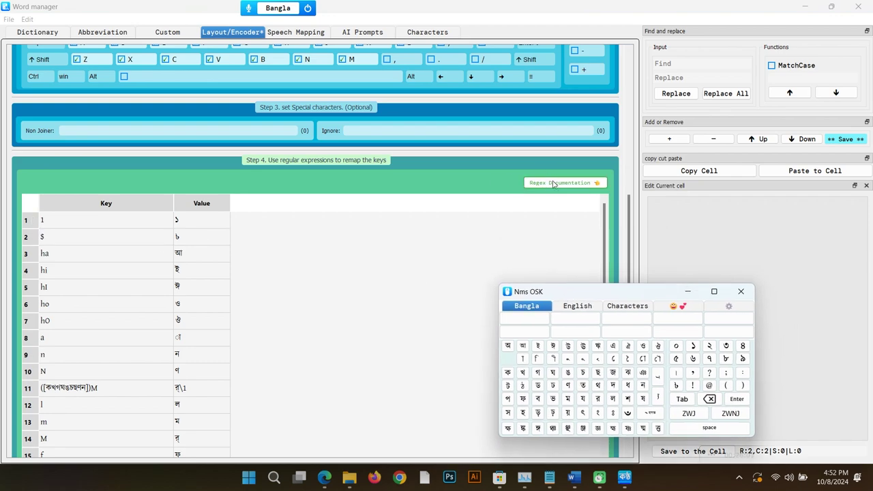
Step: Read the metacharacter list in the Regex Documentation
click(563, 183)
click(546, 118)
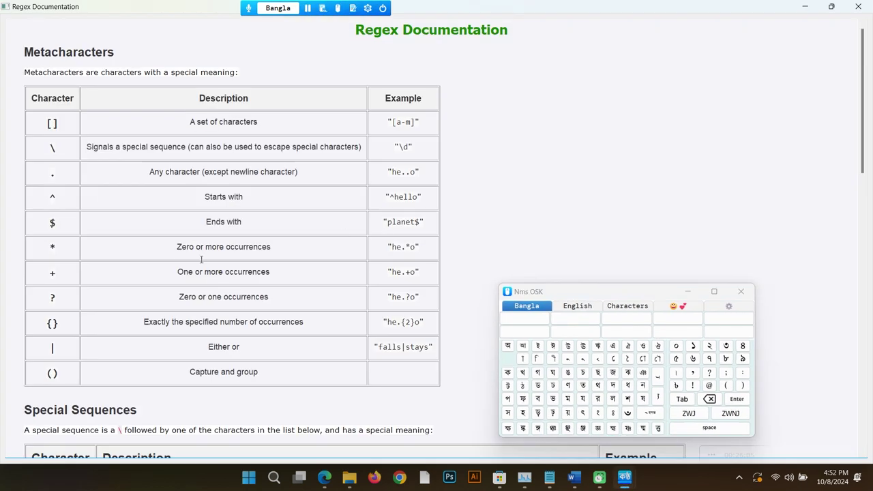
drag(52, 137, 65, 376)
click(67, 375)
click(832, 7)
Step: Escape row 2's key so it reads \$
click(103, 240)
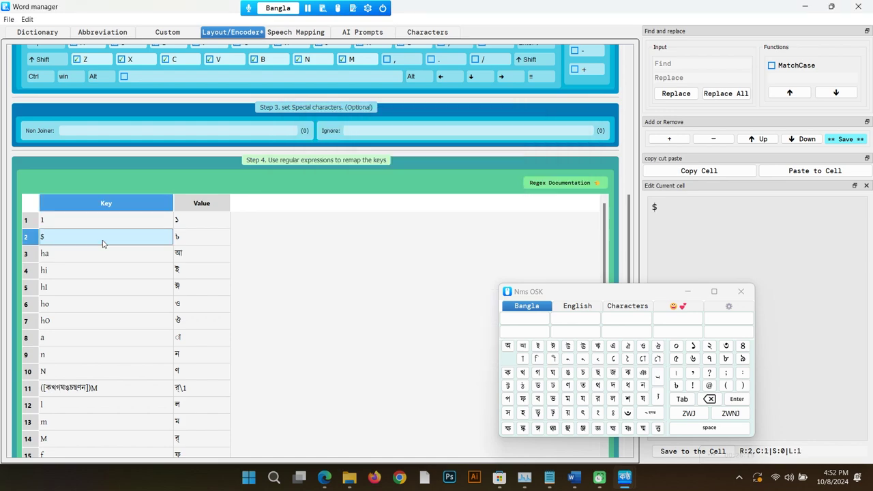
click(71, 240)
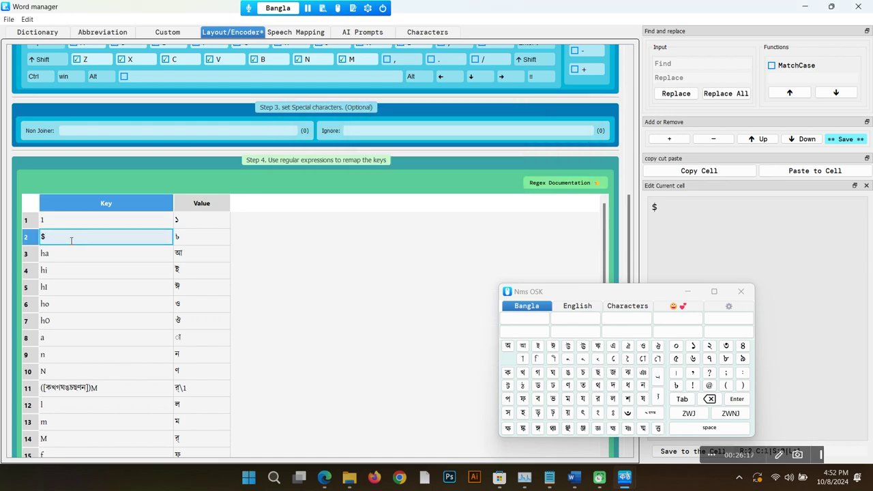
key(Home)
text(\)
key(Return)
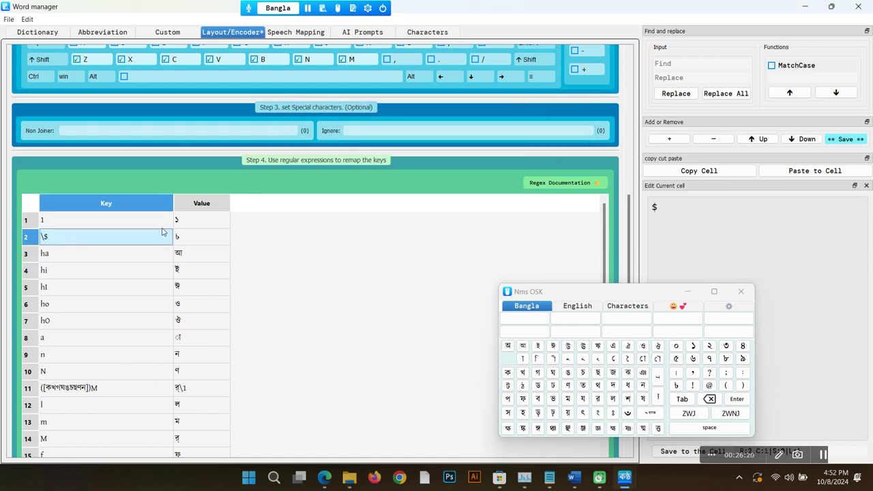
Step: Type $ in Word, choose ৳ from the candidate box, then recheck the remap table
click(573, 478)
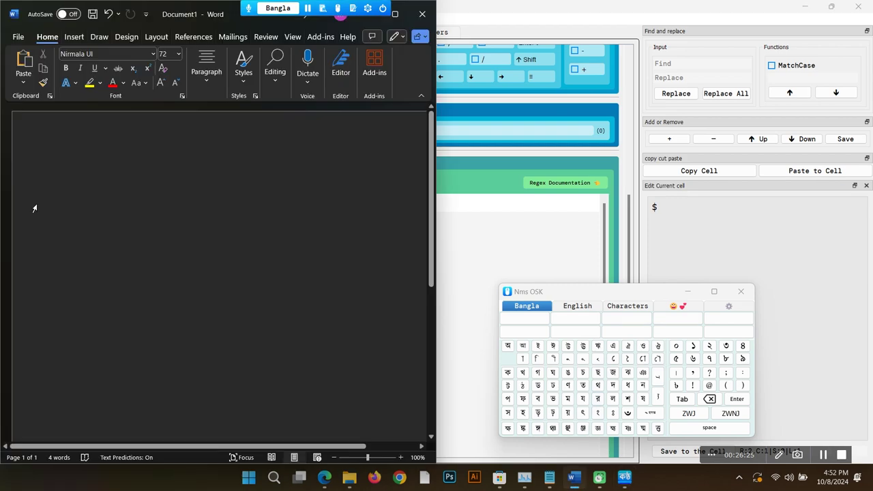
text($)
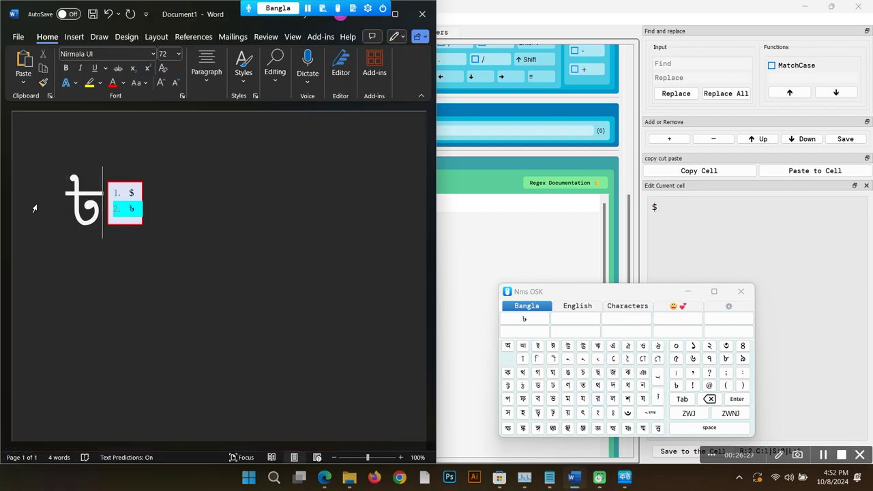
key(Up)
key(Down)
key(space)
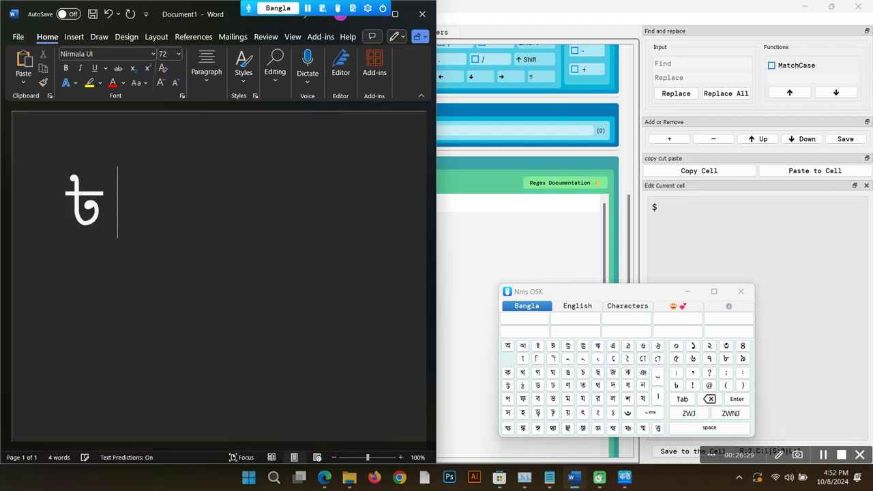
key(alt+Tab)
click(219, 227)
key(alt+Tab)
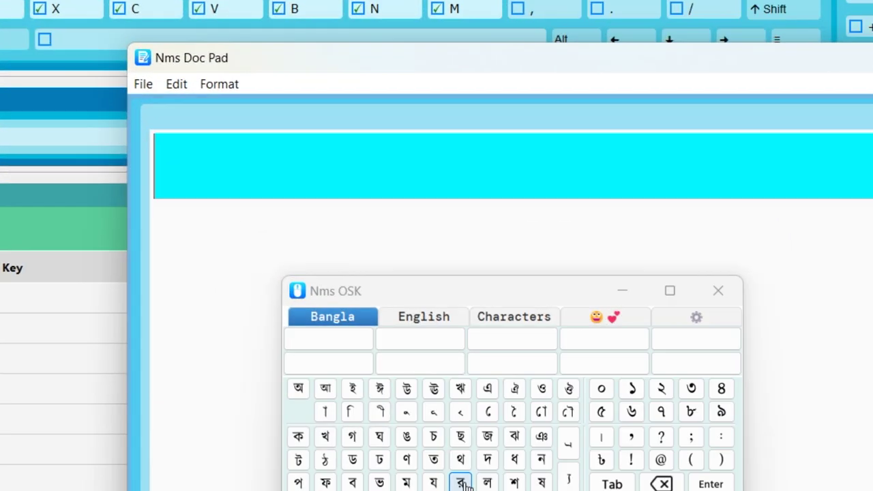
Step: Type র্য in Nms Doc Pad with the on-screen keyboard, then clear it
click(461, 482)
text(্)
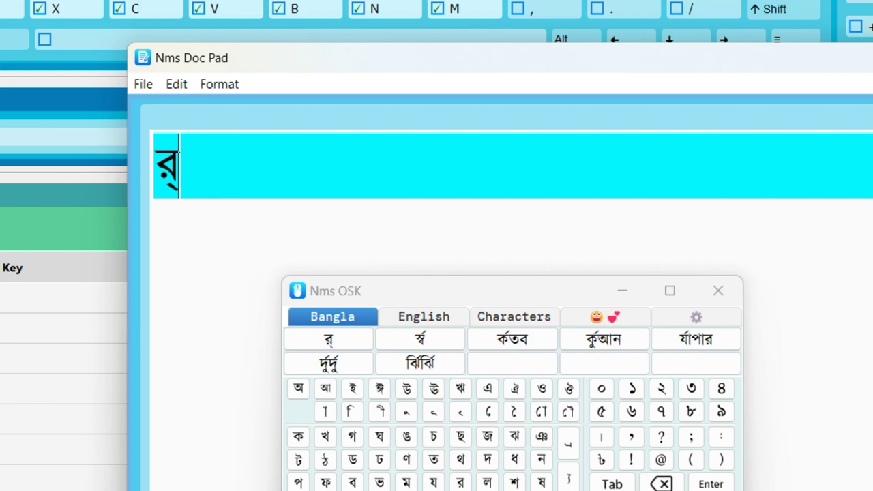
click(433, 482)
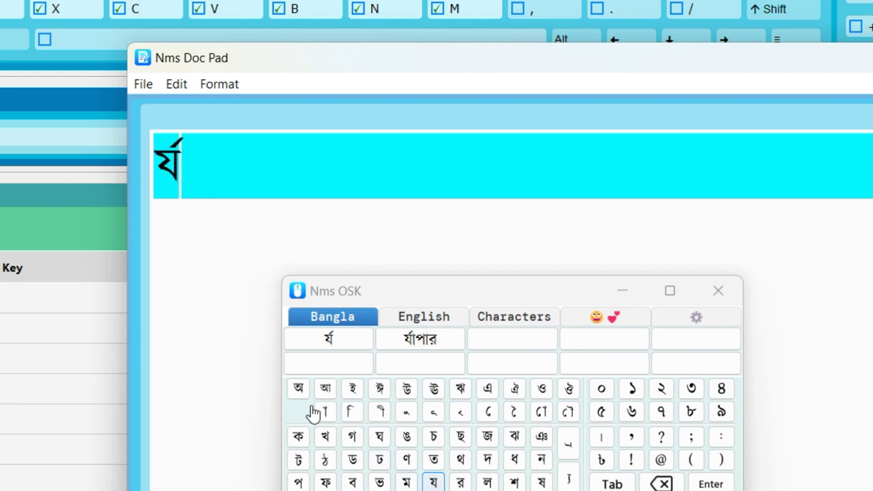
drag(403, 293, 833, 361)
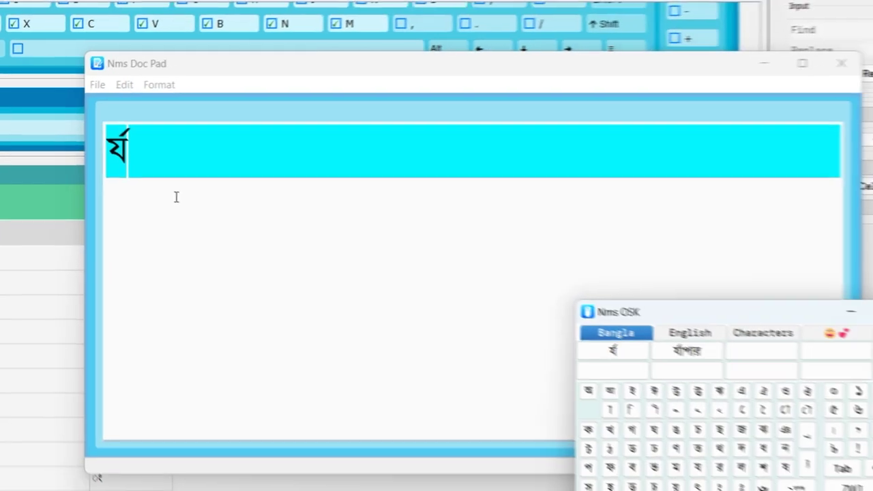
key(ctrl+a)
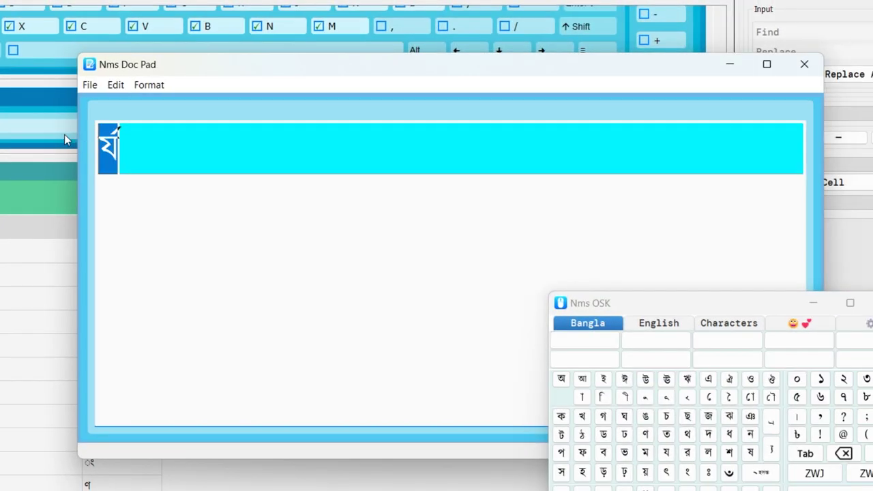
key(BackSpace)
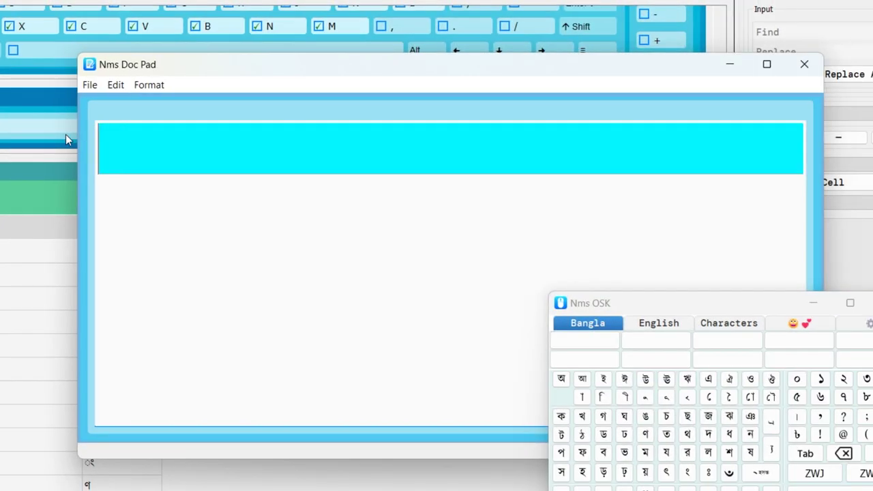
Step: Type র, a zero-width non-joiner and ya-phala to get র‍্য
click(335, 371)
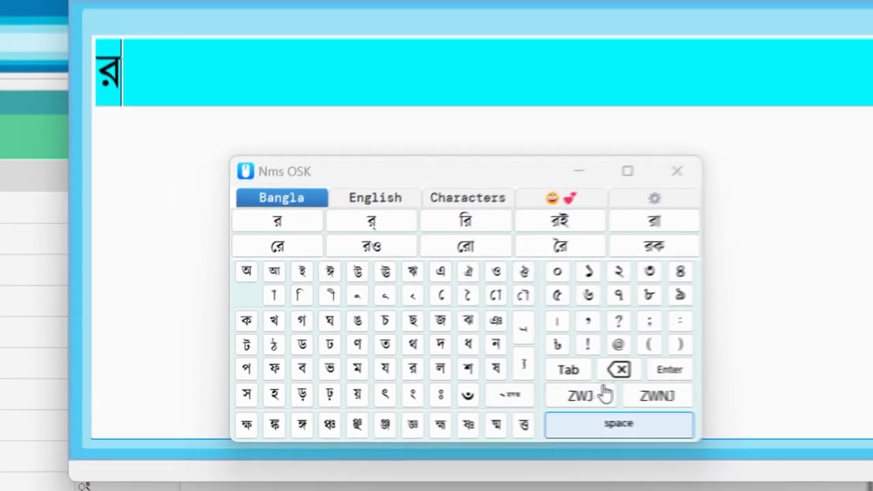
click(672, 402)
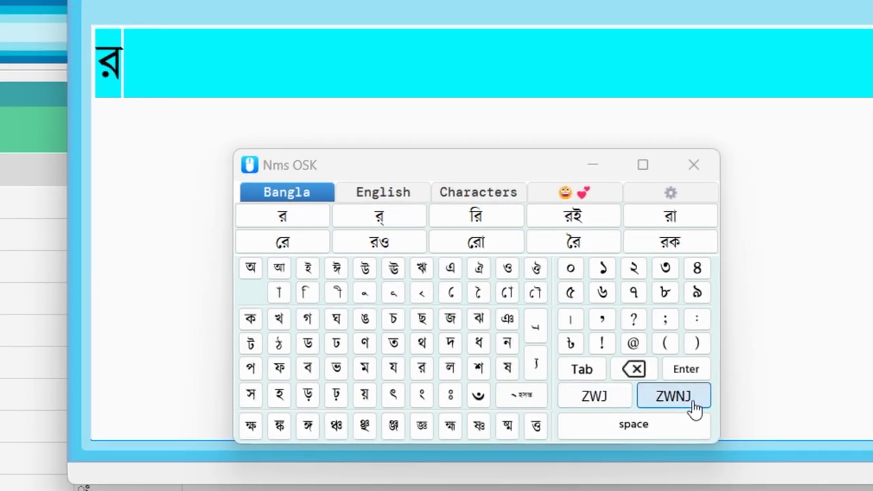
click(536, 361)
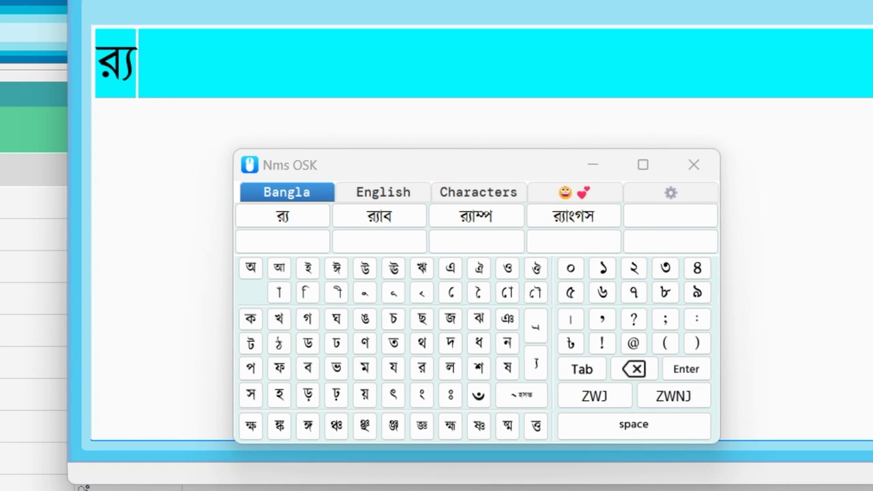
click(42, 36)
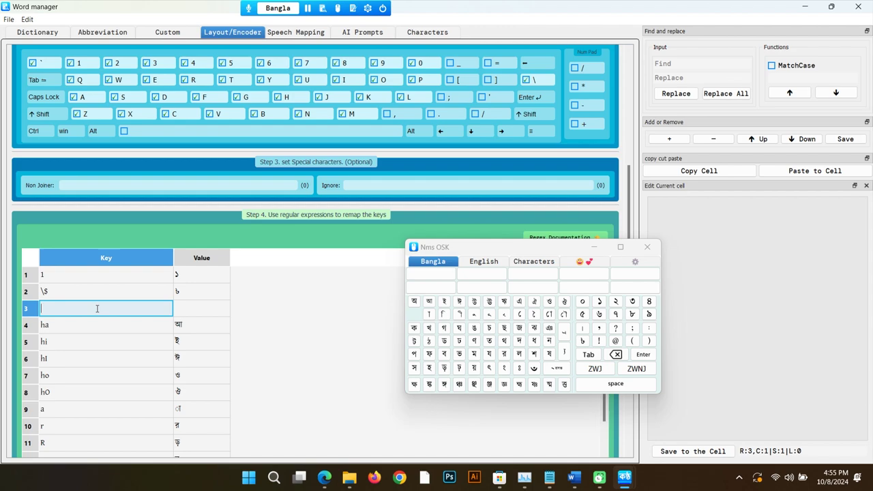
Step: Make row 3 map the backtick ` to a zero-width non-joiner
text(`)
key(Return)
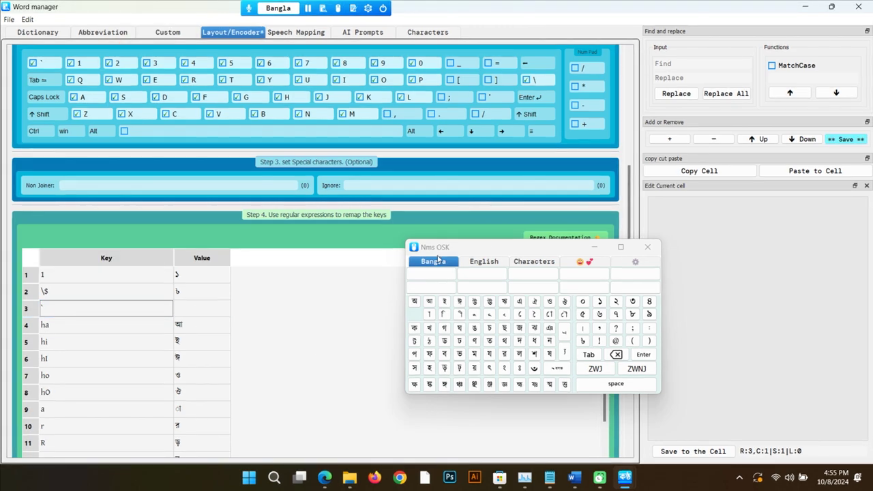
scroll(383, 351, down, 3)
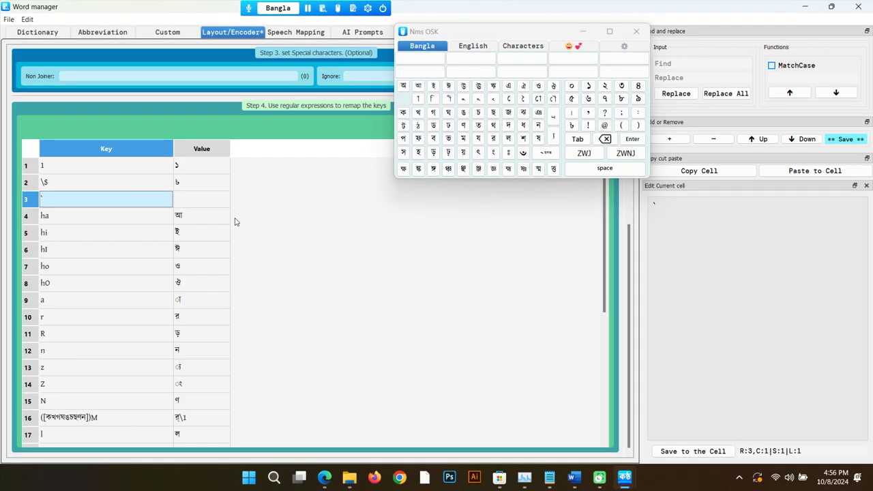
key(Tab)
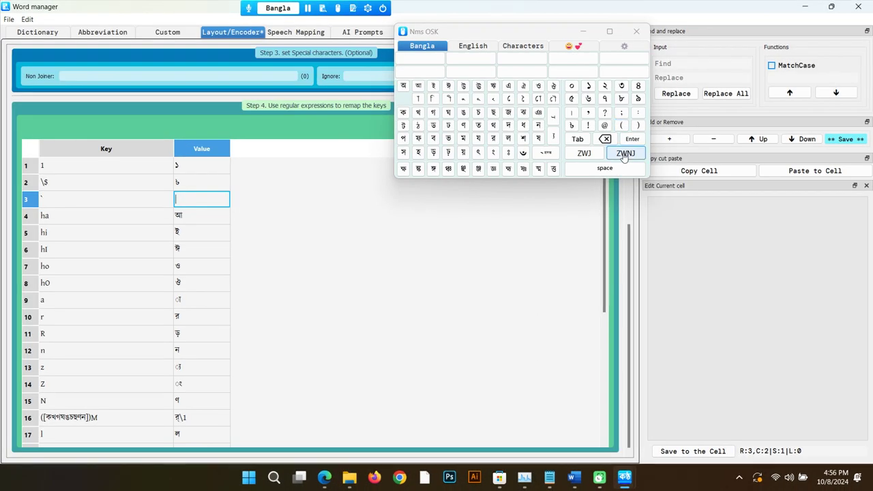
click(624, 154)
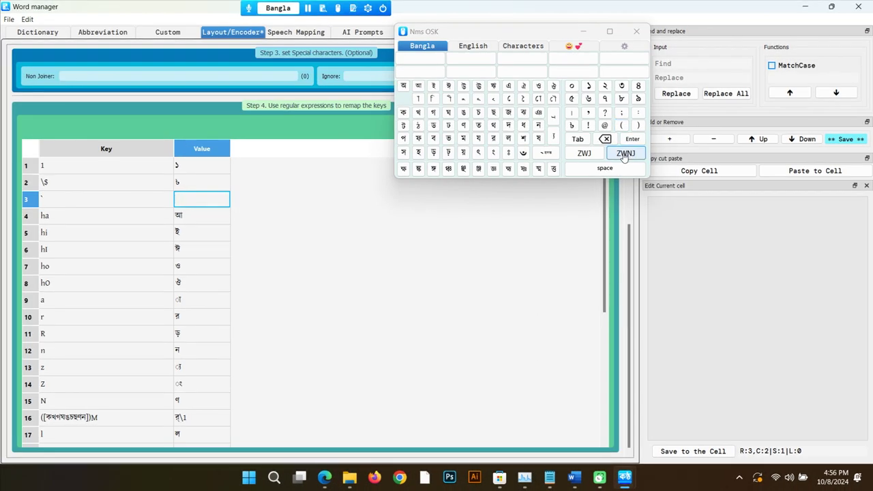
click(407, 275)
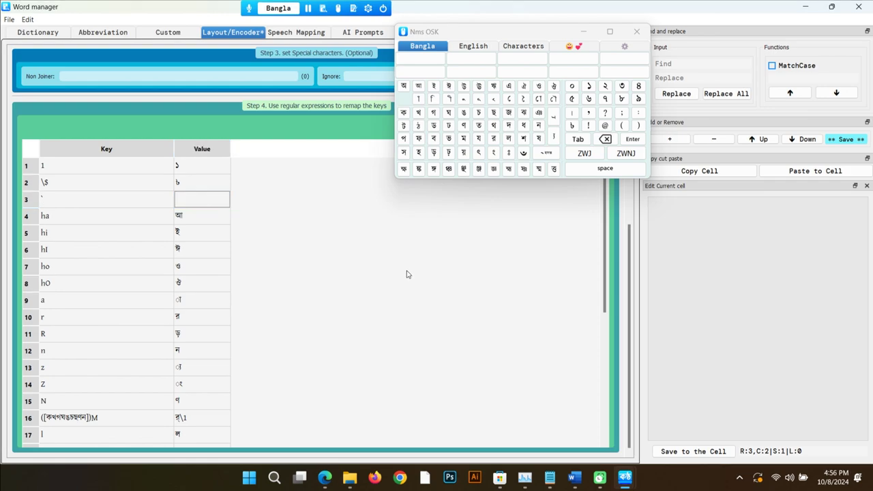
click(202, 199)
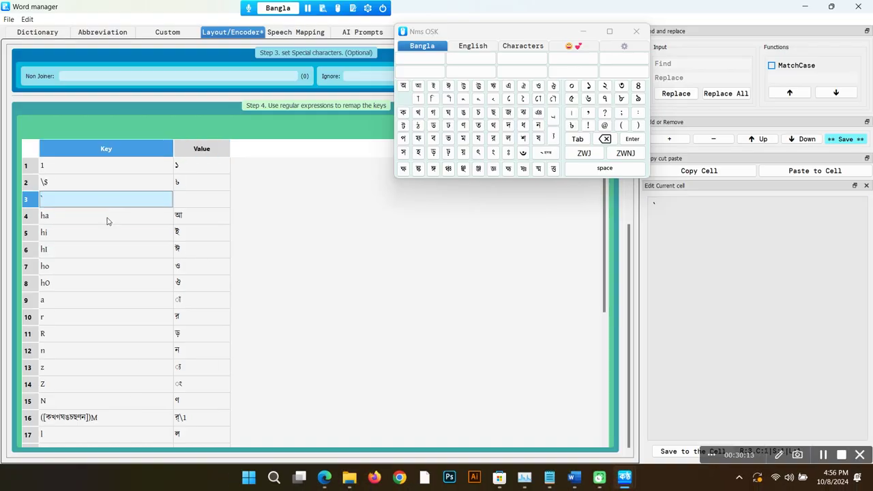
click(137, 250)
click(144, 266)
Step: Insert row 4 mapping ~ to র্য
click(202, 198)
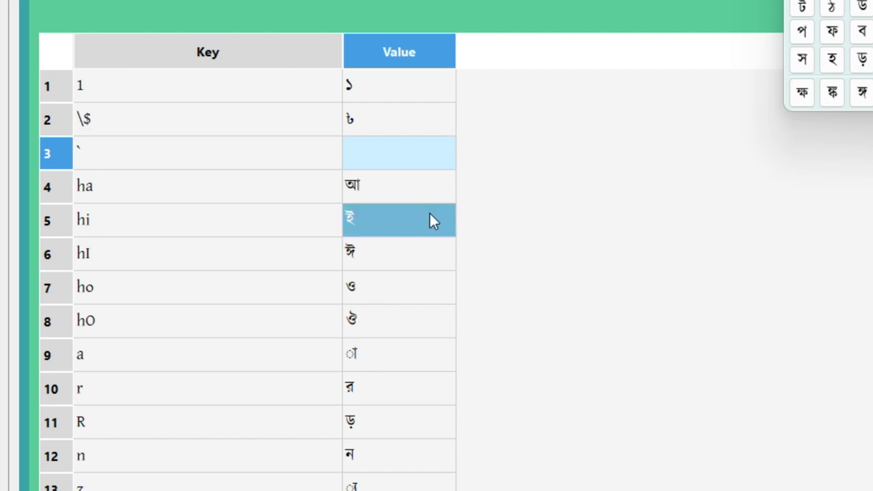
key(Left)
key(Insert)
text(~)
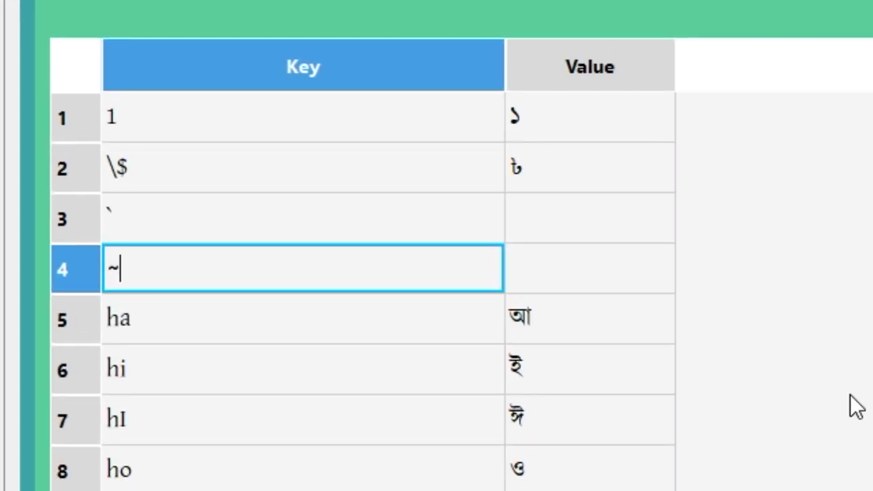
key(Return)
key(Right)
text(র)
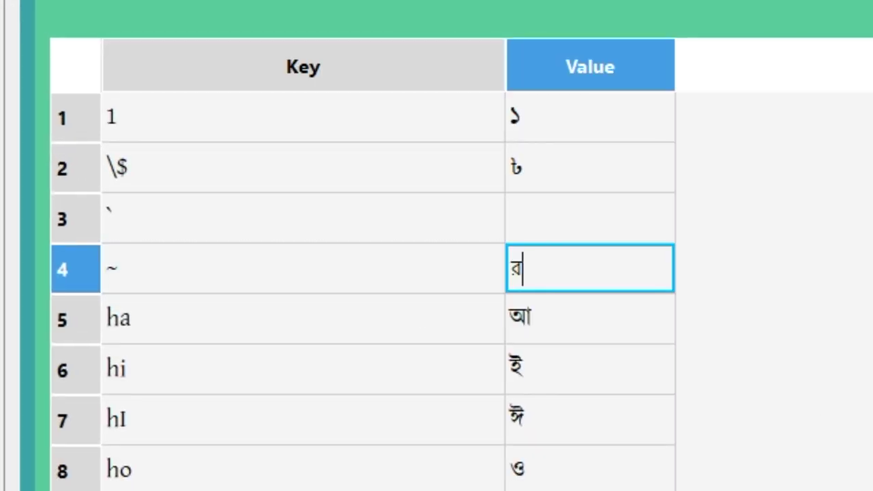
text(া)
key(Return)
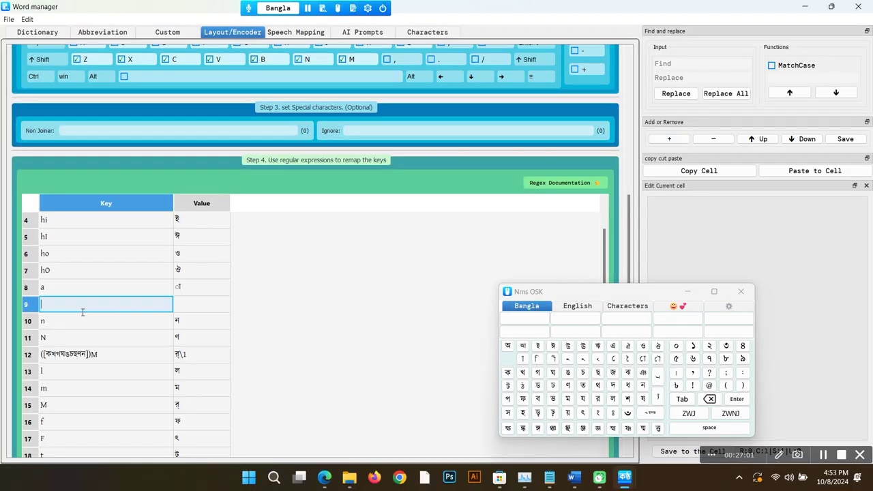
Step: Map r to র and add a new row for R
text(r)
key(Return)
click(672, 139)
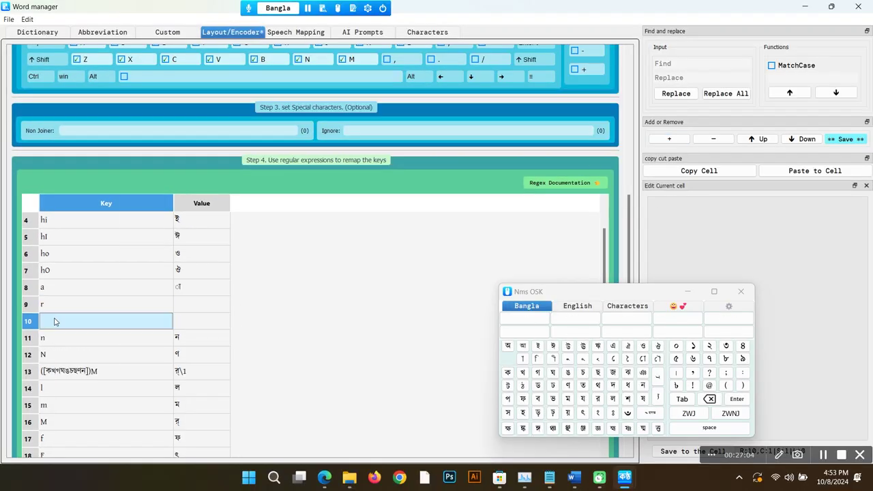
text(R)
key(Return)
click(202, 305)
text(র)
key(Return)
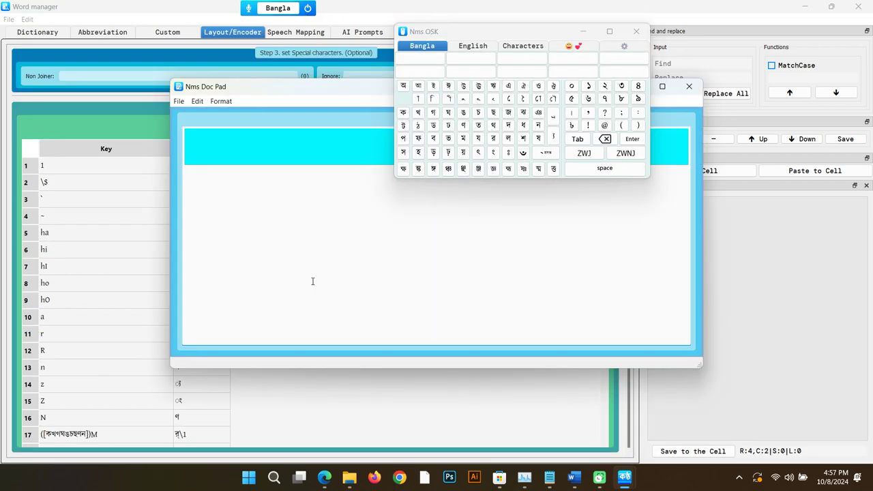
Step: Test rz, r`z and r`zab in Doc Pad, producing র্য and র্যাব
text(rz)
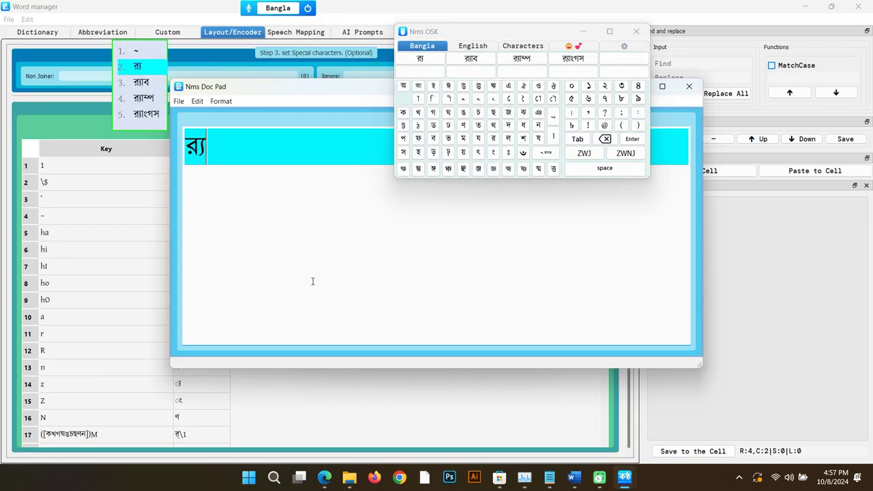
text( r)
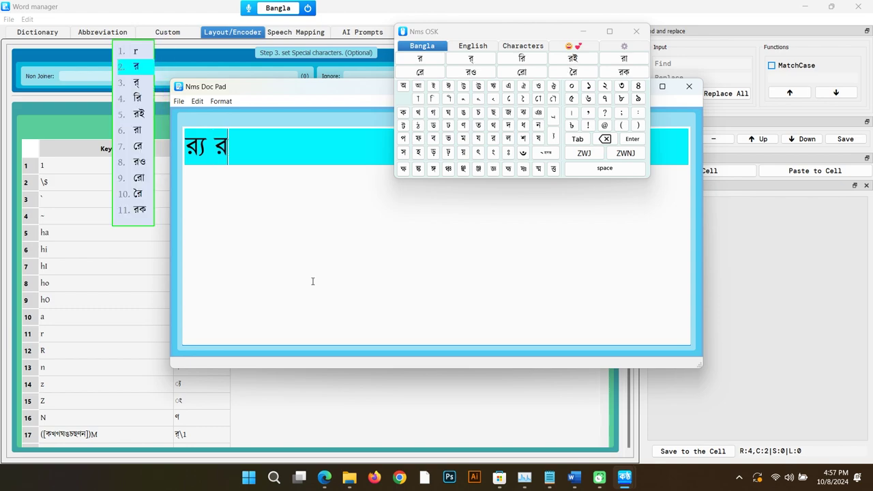
text(`)
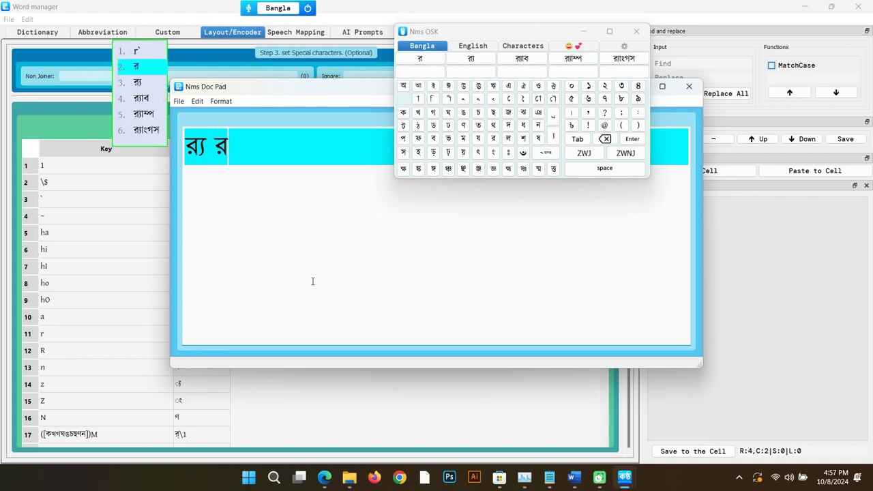
text(z)
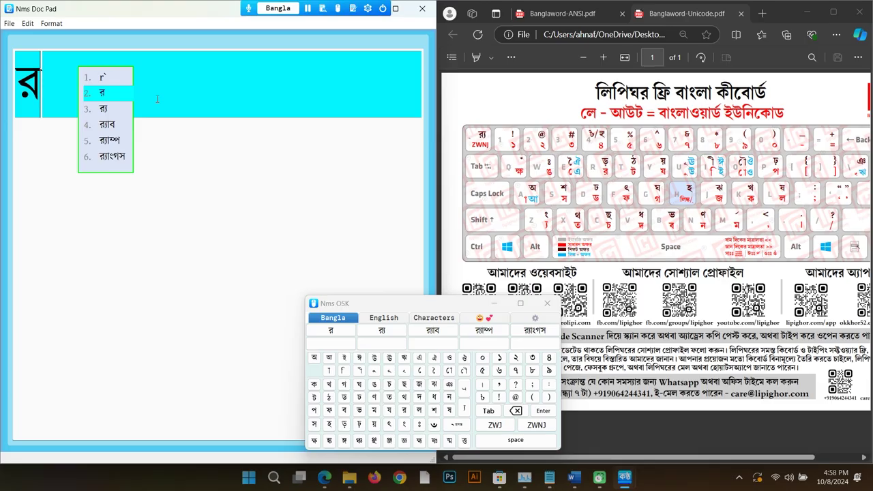
text(z)
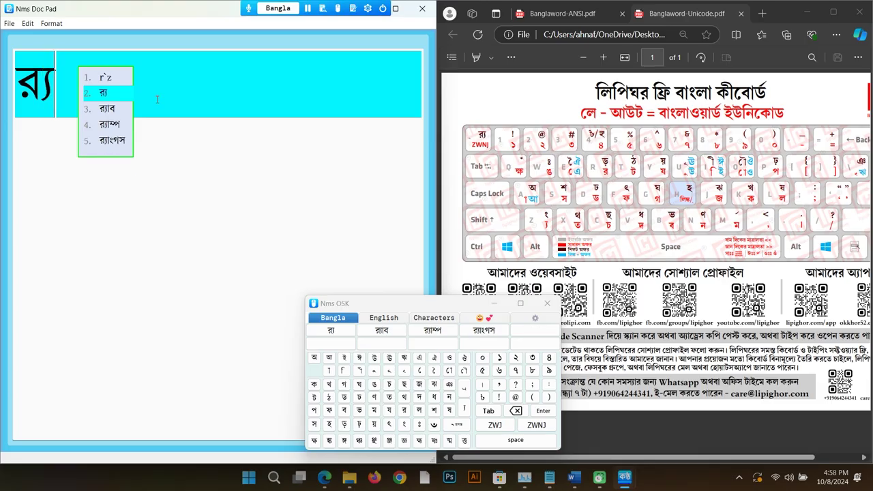
text(ab)
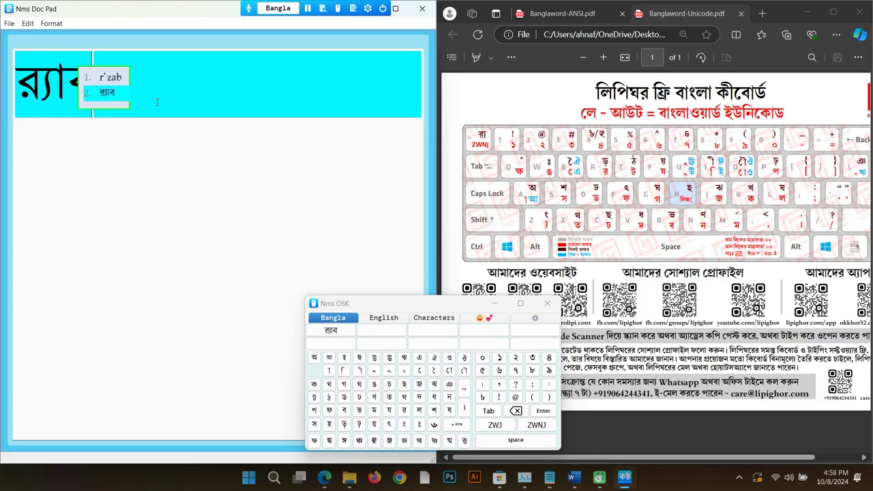
key(Return)
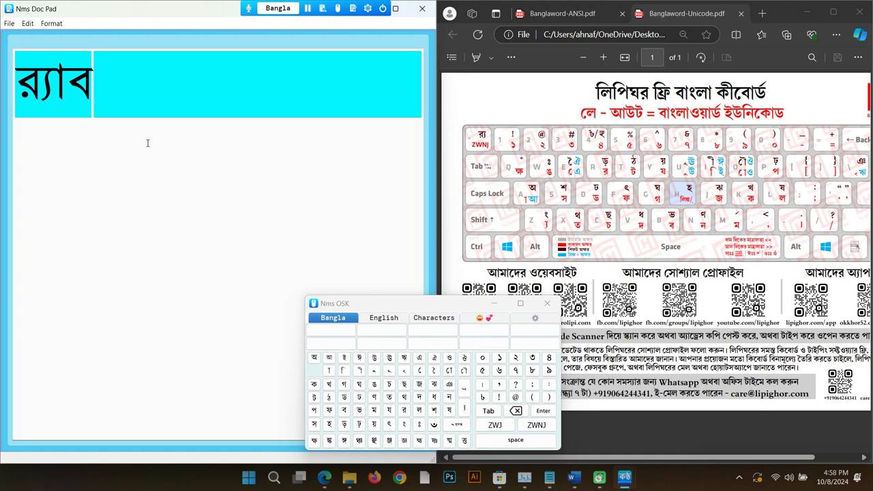
key(BackSpace)
key(BackSpace)
key(BackSpace)
key(BackSpace)
key(BackSpace)
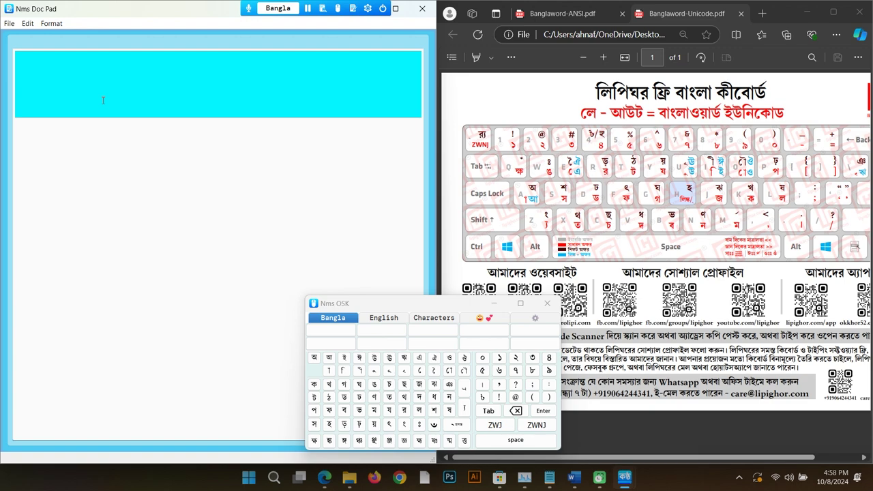
text(r)
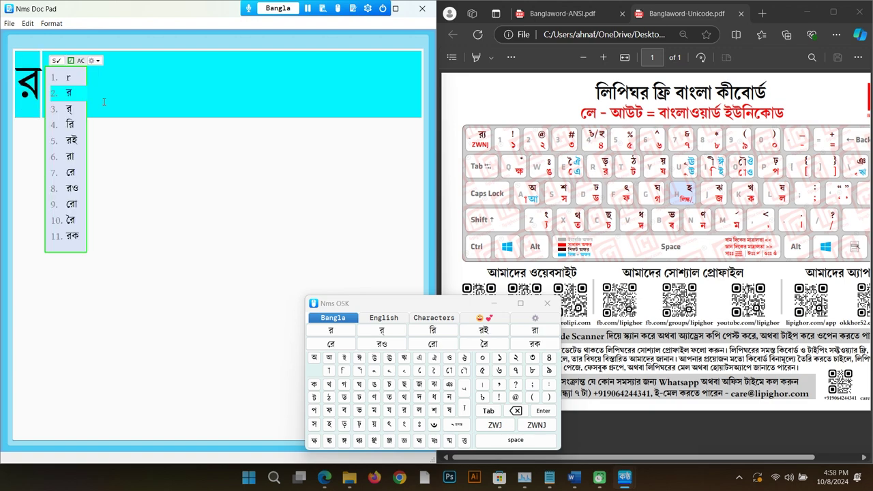
text(z)
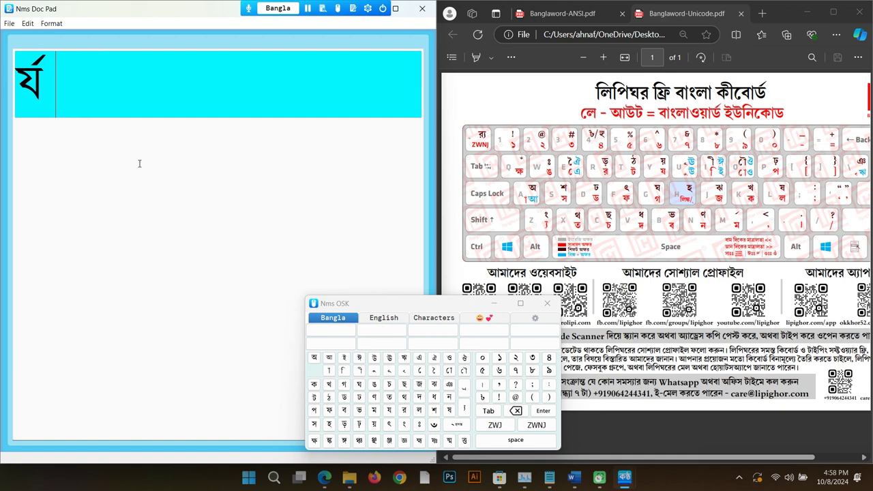
key(alt+Tab)
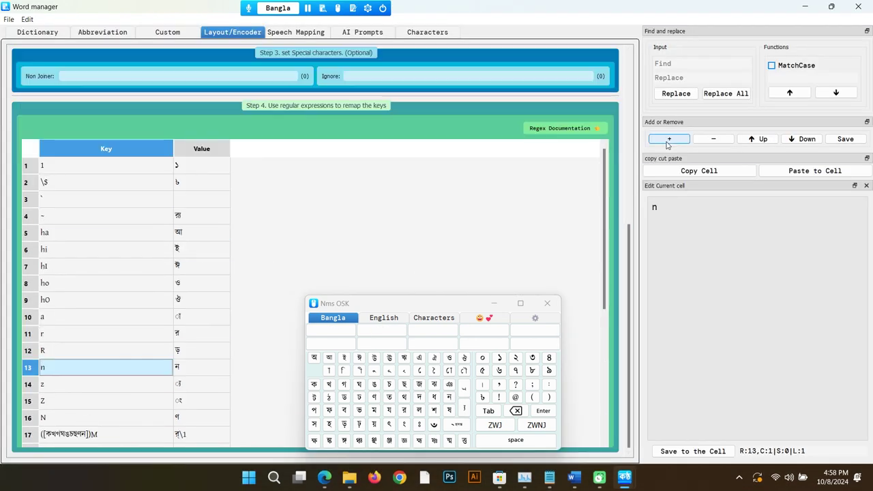
Step: Enter র and z into row 14's Key cell, which leaves them inside parentheses
scroll(304, 268, down, 3)
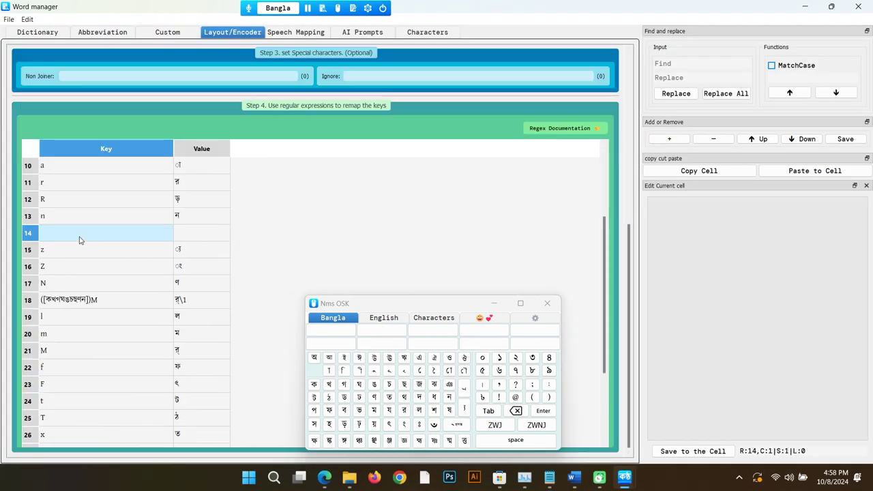
double_click(79, 234)
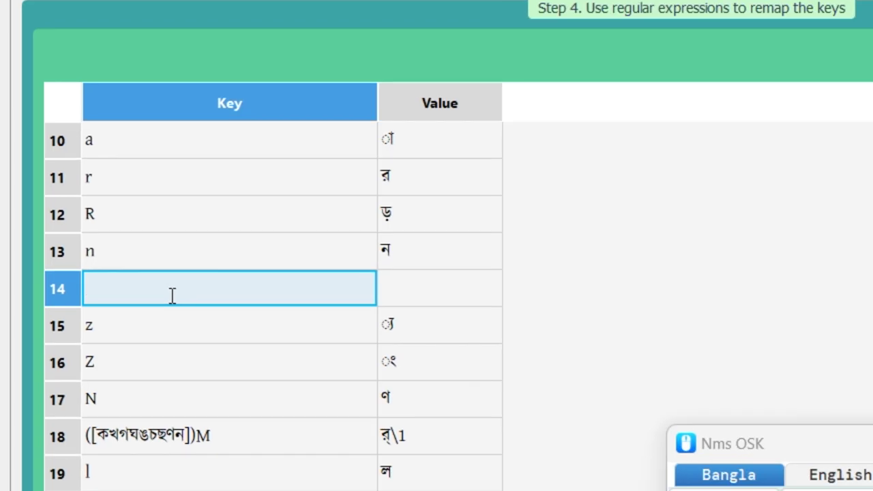
text(())
key(Left)
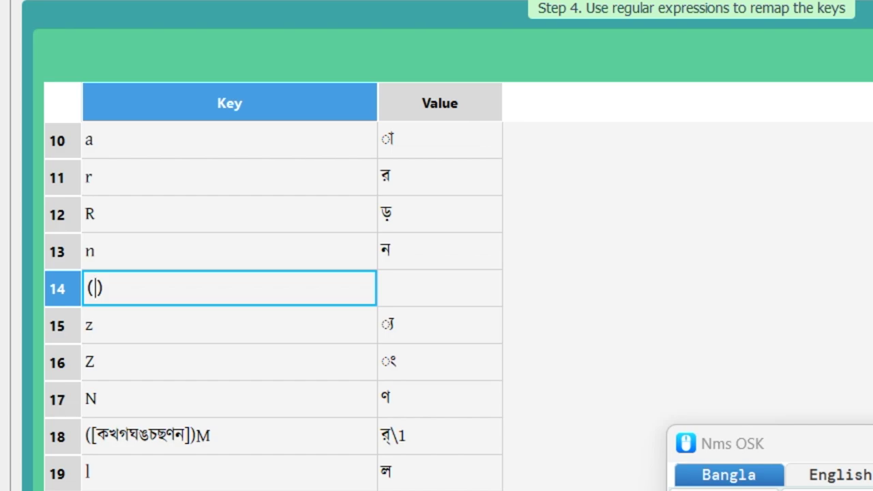
text(র)
key(shift+Right)
key(shift+Home)
click(168, 289)
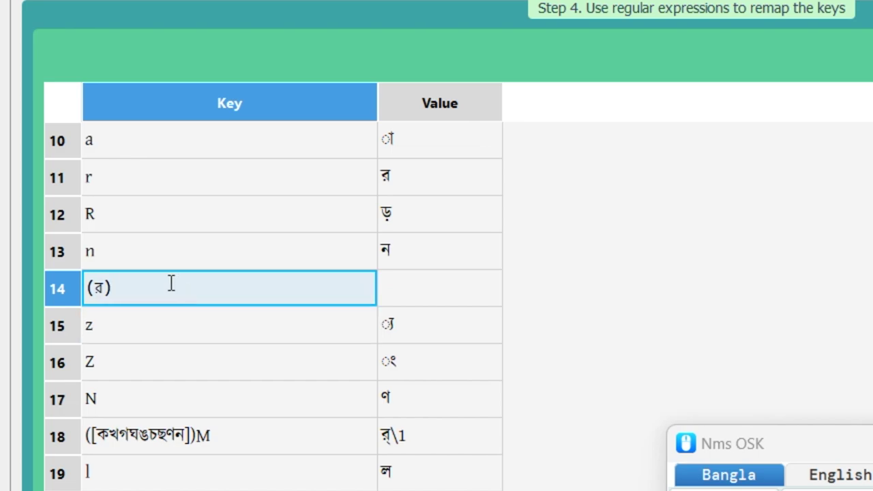
text(z)
click(190, 334)
Step: Remove the parentheses so row 14's key reads রz, and set its value to র্য
click(476, 287)
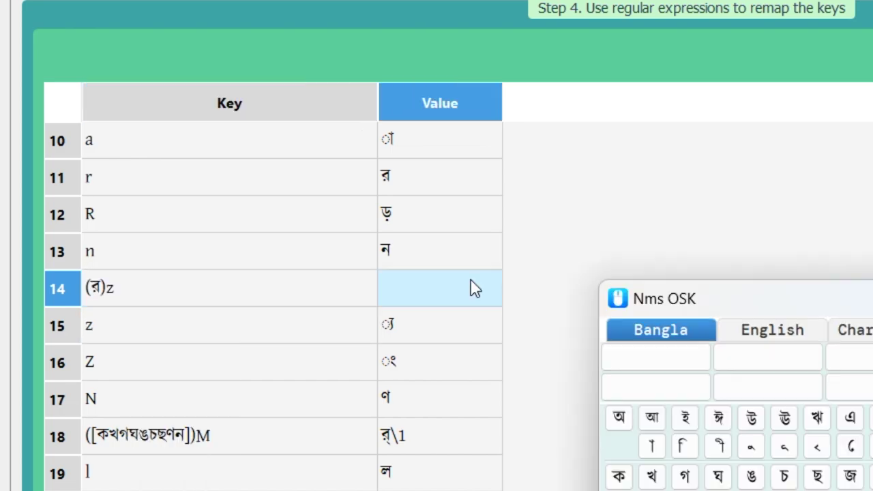
double_click(111, 287)
key(Left)
key(BackSpace)
key(Left)
key(BackSpace)
key(Tab)
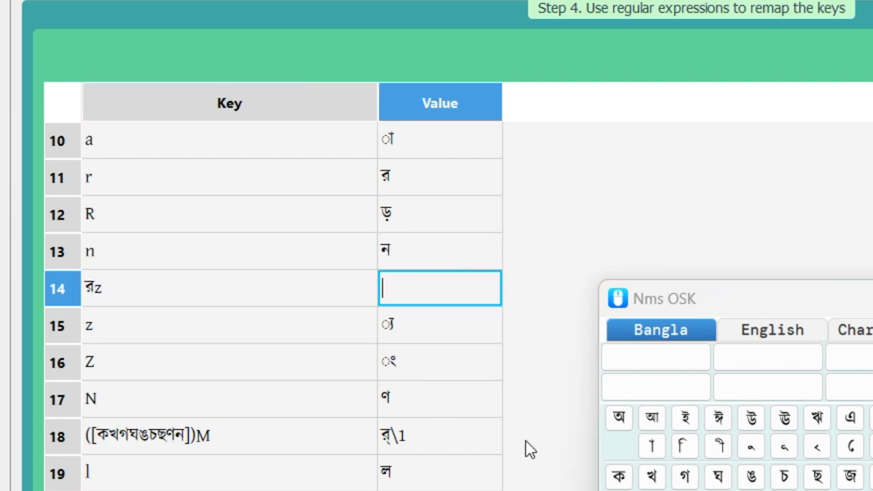
text(rz)
key(Return)
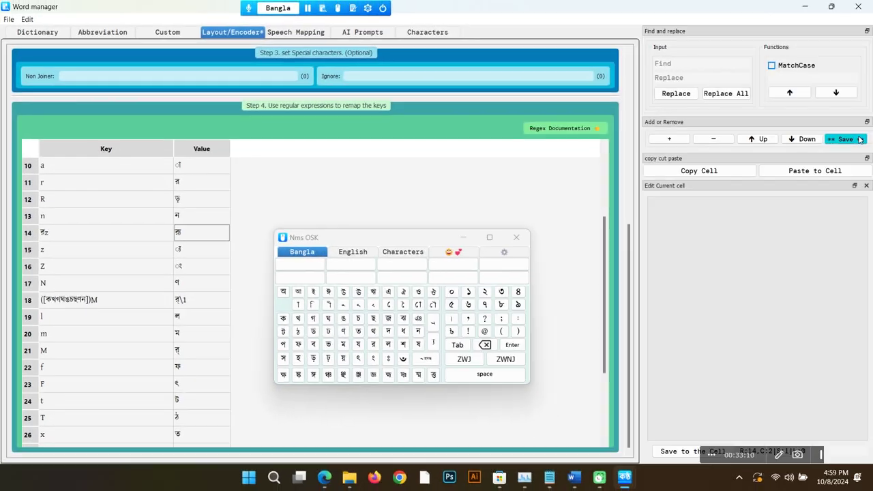
Step: Save the layout and check that typing rza gives র্যা in Doc Pad
click(859, 139)
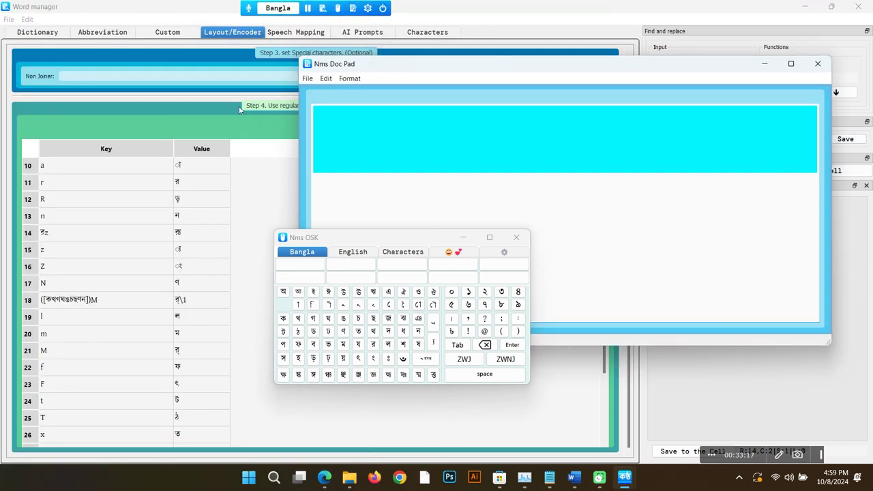
text(rz)
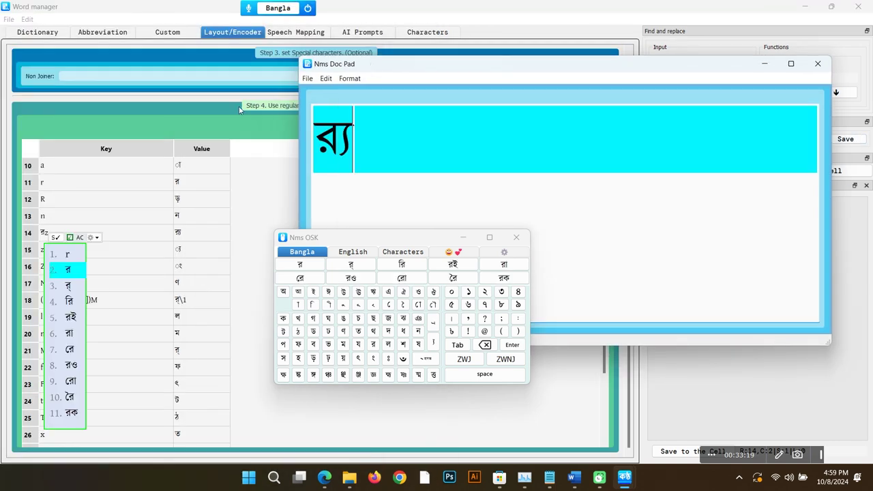
text(a)
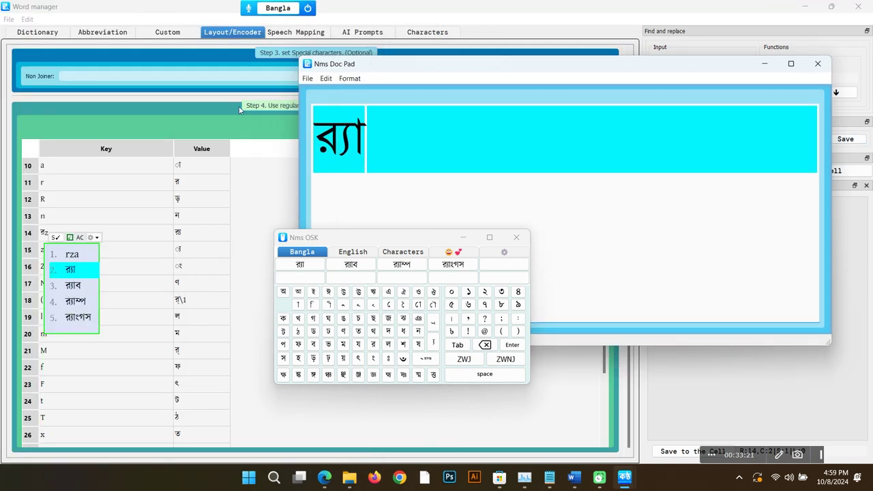
key(BackSpace)
key(BackSpace)
key(BackSpace)
key(BackSpace)
Step: Consult the keyboard reference PDF, then return to the layout editor and select the \$ row
key(alt+Tab)
drag(412, 243, 387, 350)
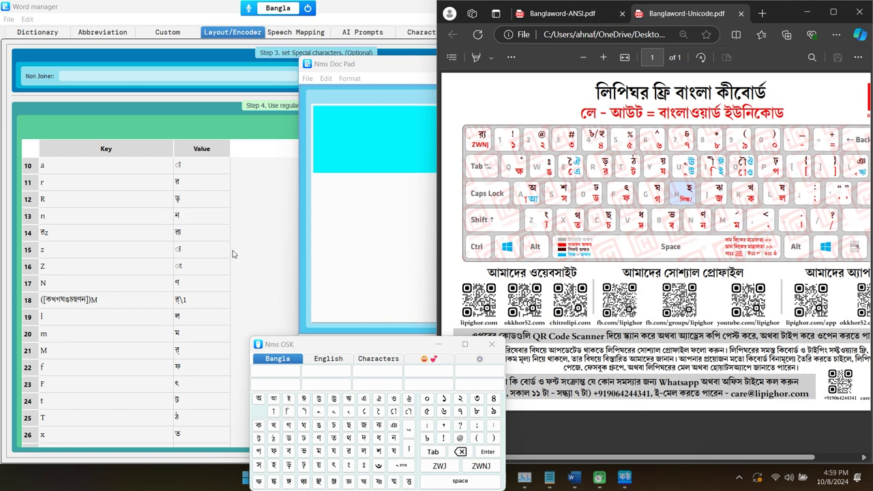
scroll(148, 246, up, 5)
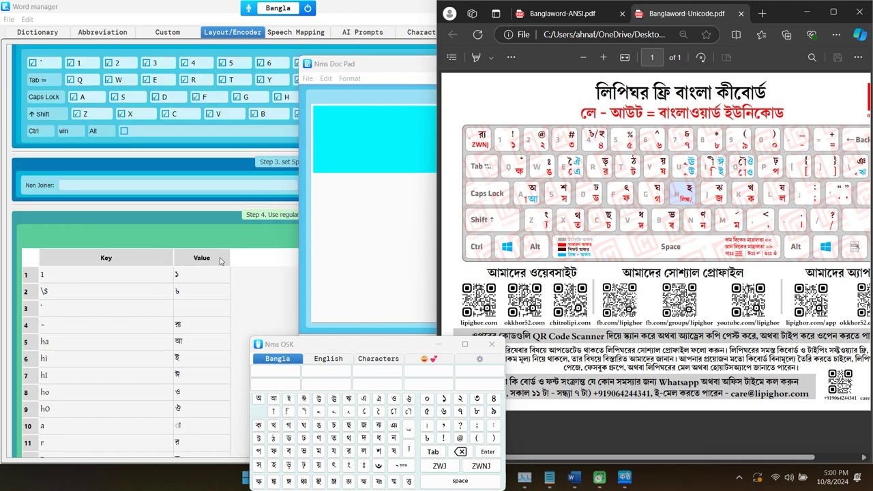
click(268, 270)
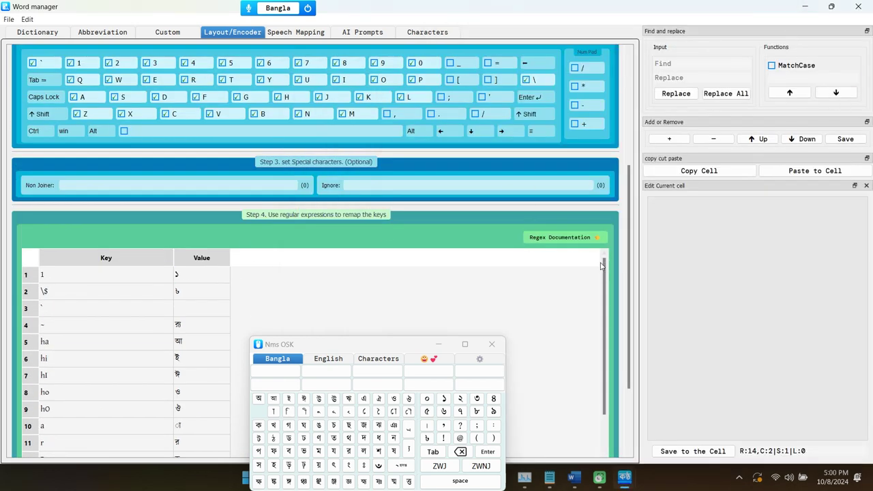
scroll(605, 279, down, 1)
scroll(605, 279, up, 1)
scroll(628, 273, down, 2)
click(141, 180)
click(89, 178)
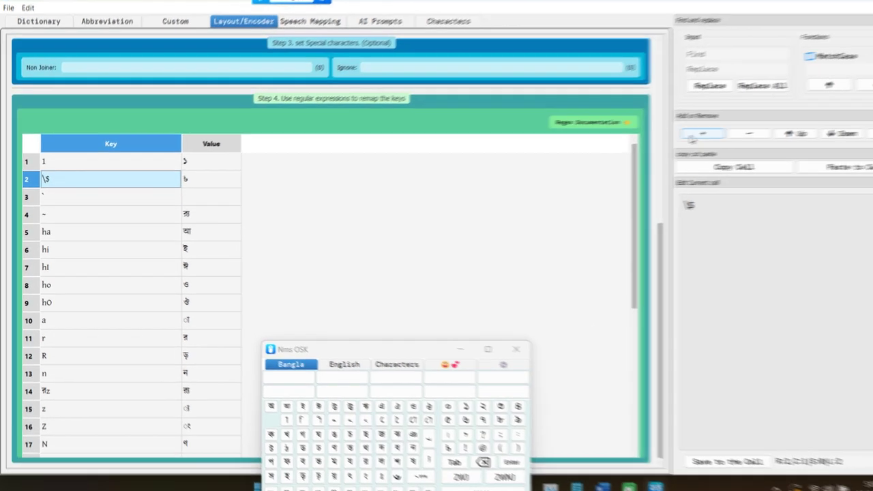
Step: Insert a new row 3 below the \$ row that maps . to ।
click(703, 133)
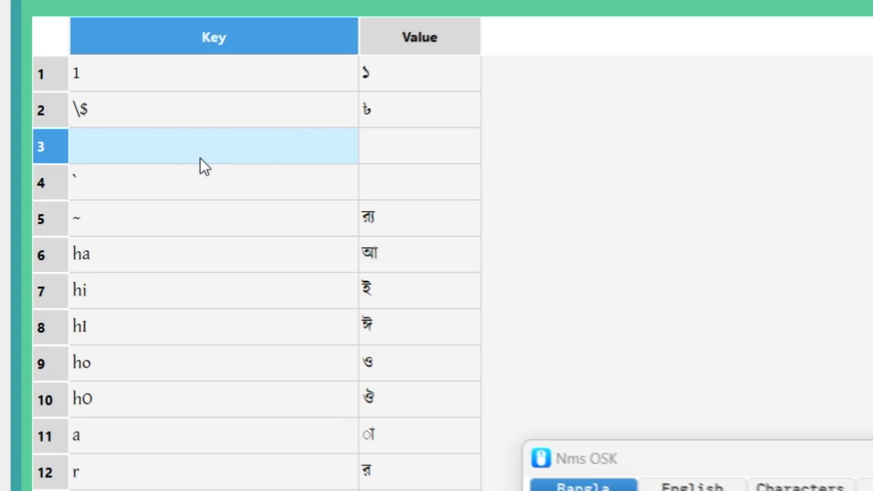
double_click(105, 199)
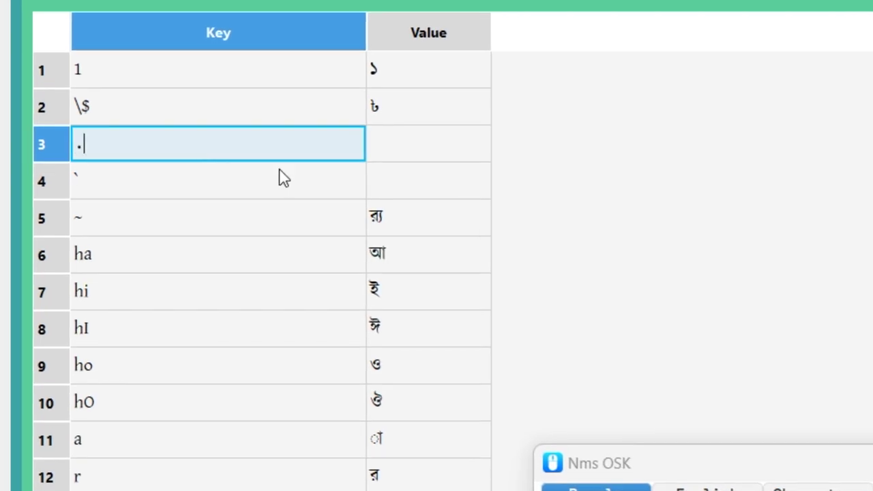
double_click(435, 149)
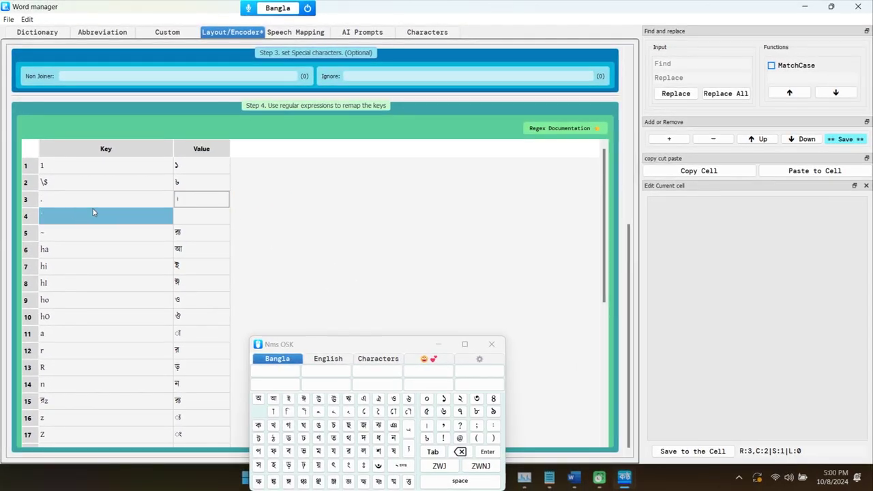
Step: Look up the dot metacharacter in the Regex Documentation
double_click(116, 202)
click(561, 128)
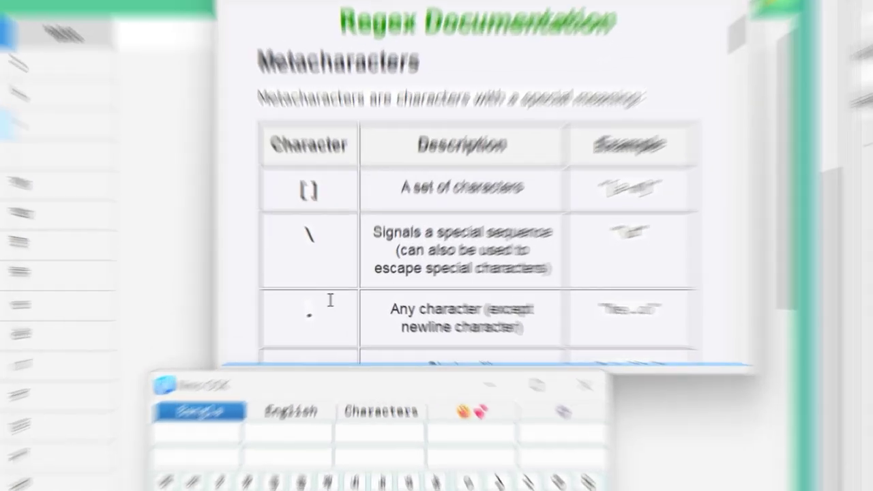
drag(348, 302, 323, 302)
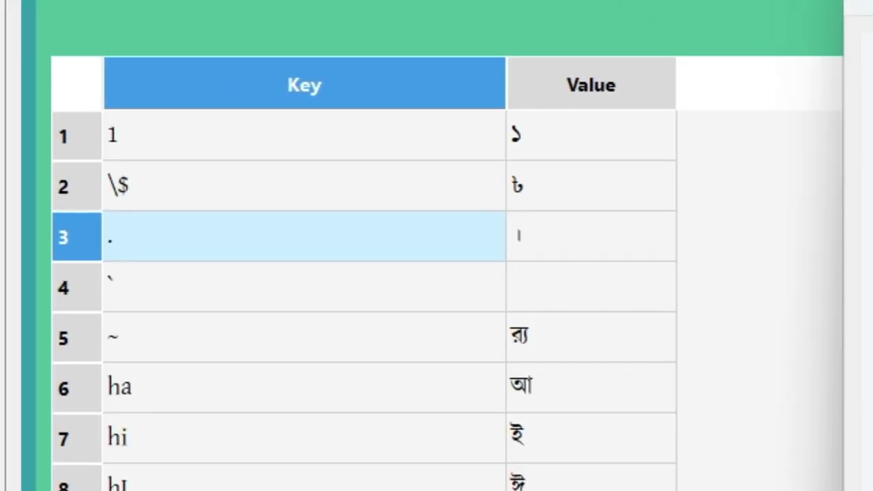
Step: Escape row 3's key as \. and try typing a period in Nms Doc Pad
double_click(163, 238)
text(\)
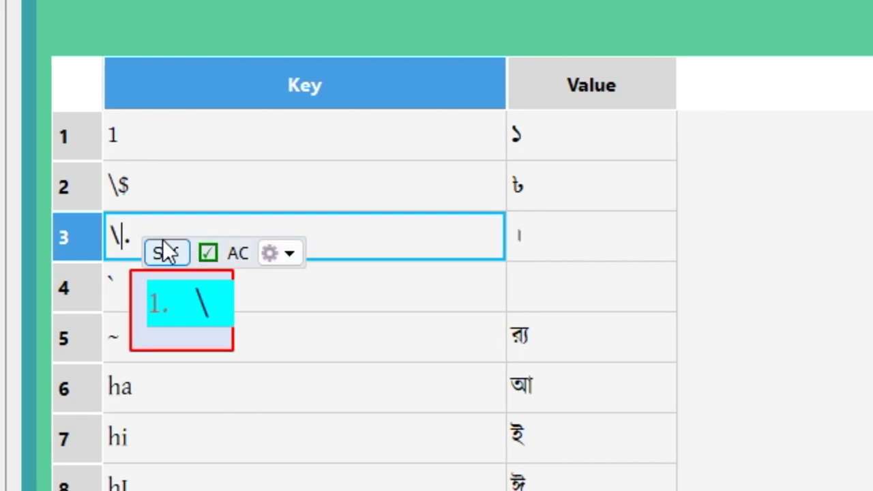
key(Return)
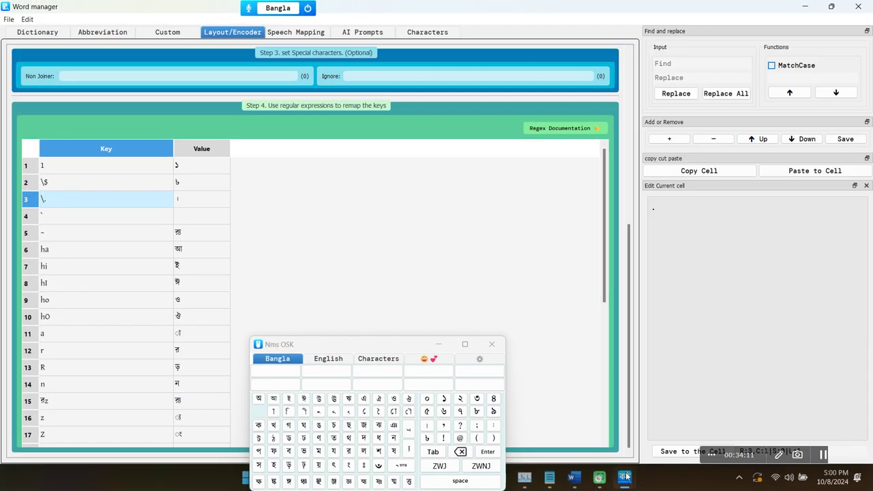
mouse_move(626, 476)
click(616, 425)
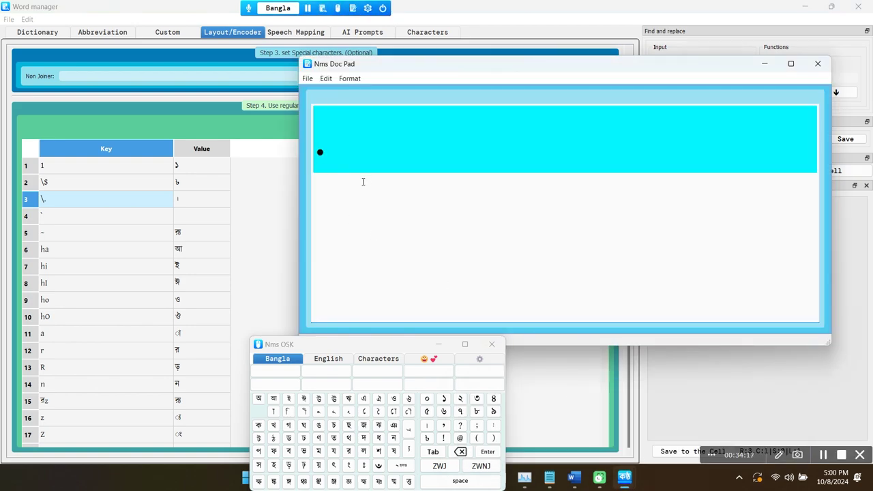
scroll(367, 169, up, 1)
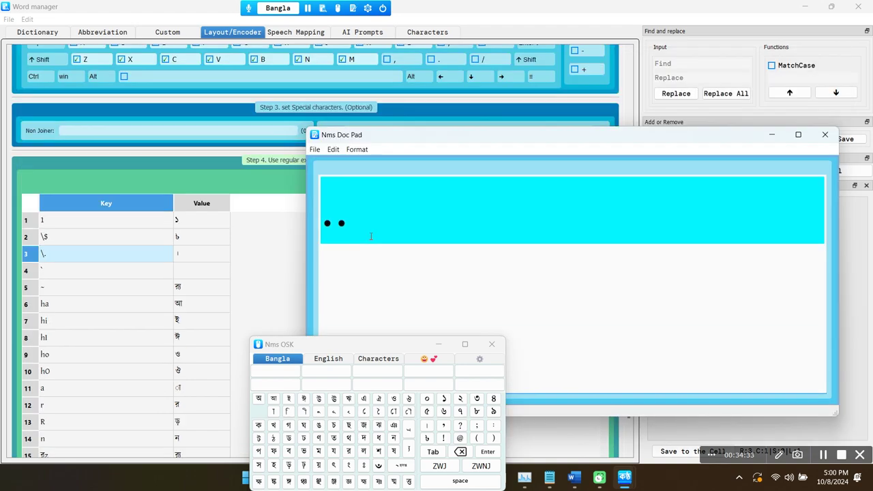
text(. ..)
Step: Enable the . key in Step 2, then confirm that periods now type as ।
click(561, 199)
scroll(561, 198, up, 3)
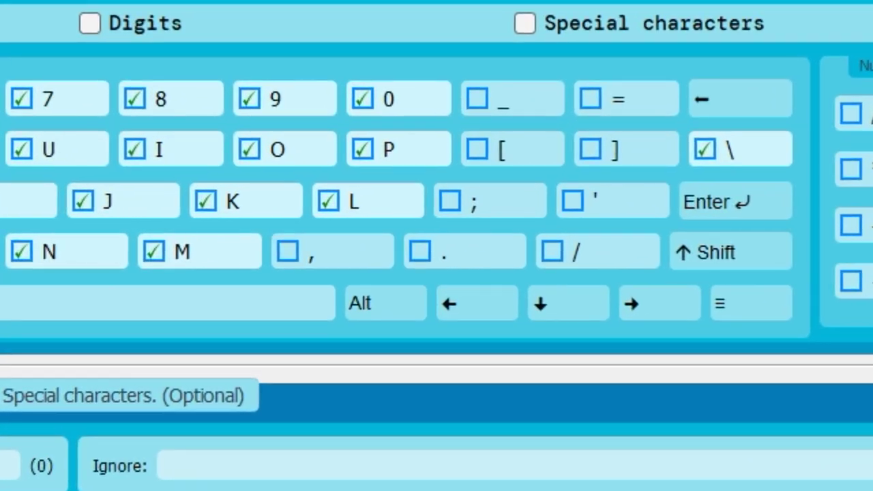
click(421, 252)
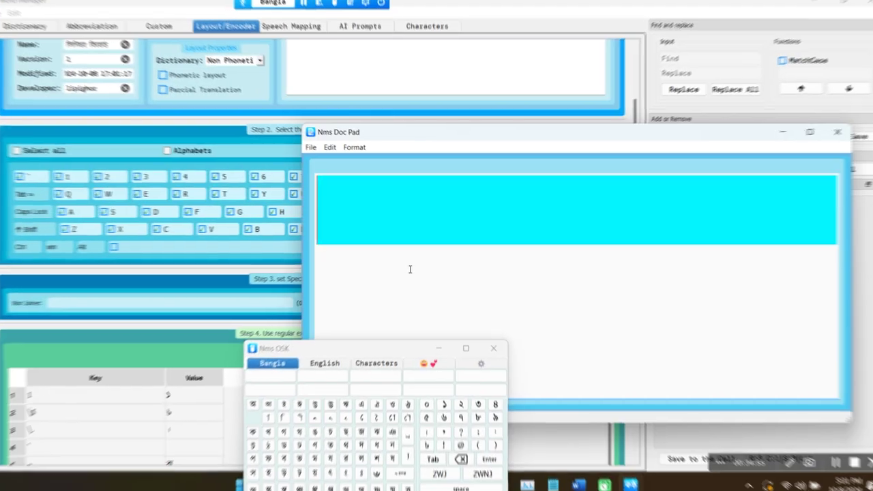
text(.)
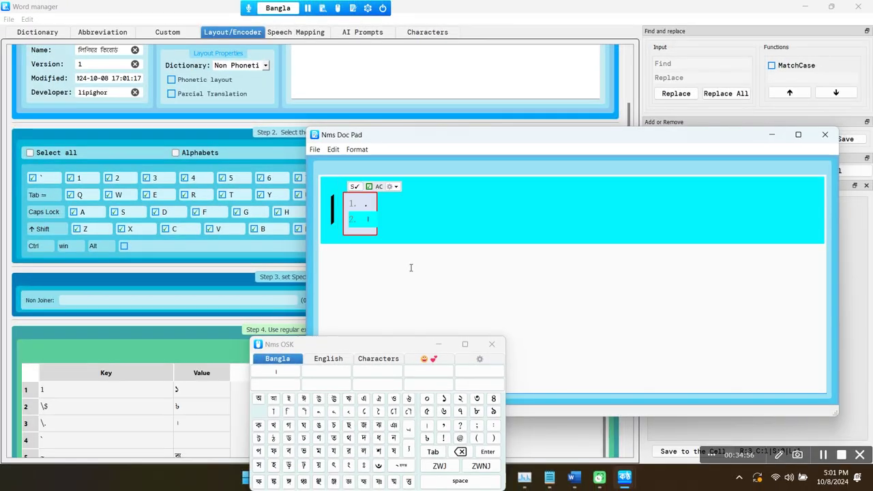
key(space)
text(. )
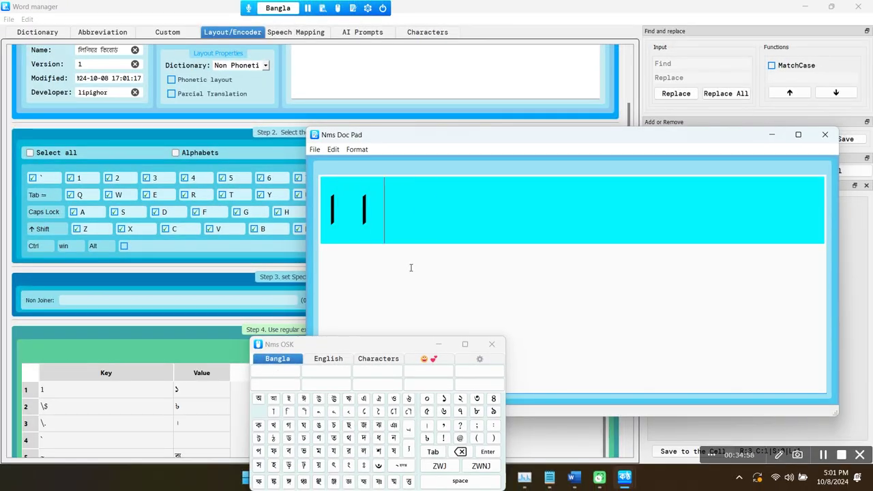
text(.)
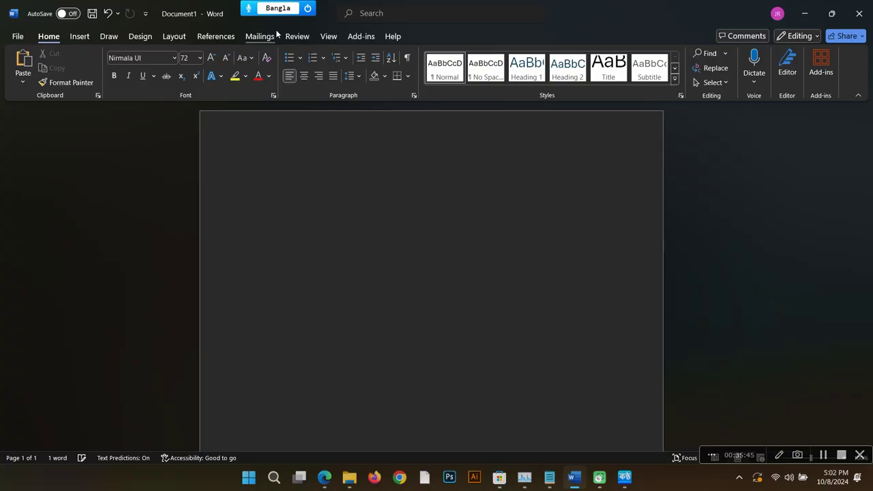
Step: Switch Nms Kontho's Bangla Encording to ANSI 2 from the toolbar settings
click(368, 8)
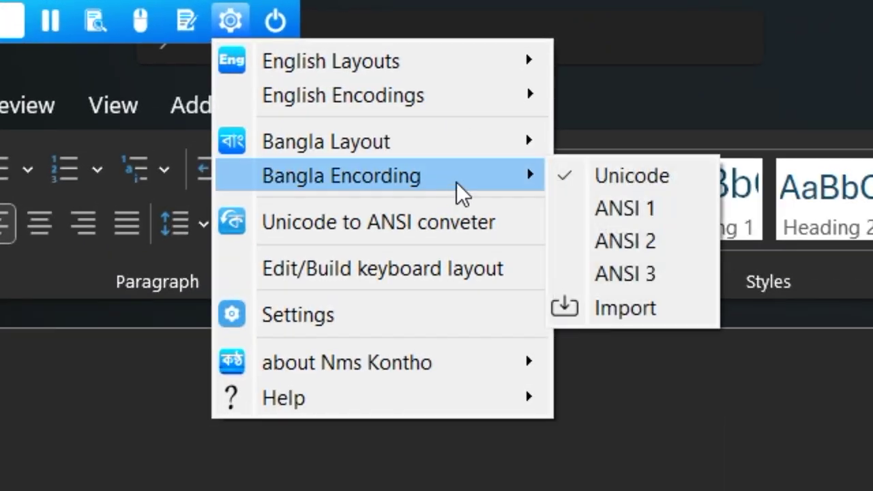
mouse_move(518, 124)
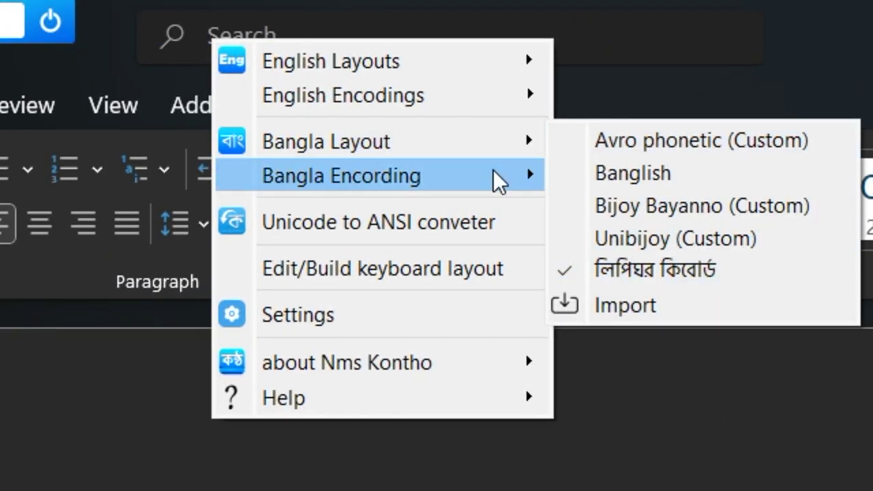
mouse_move(493, 185)
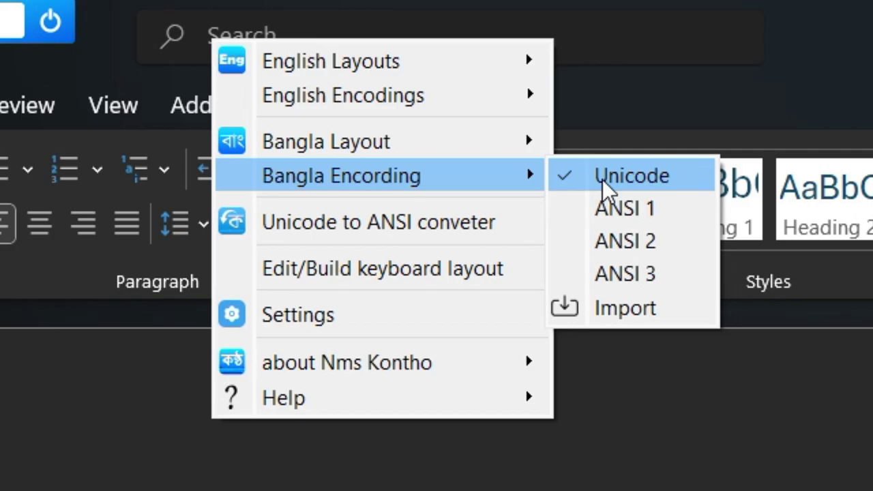
click(627, 242)
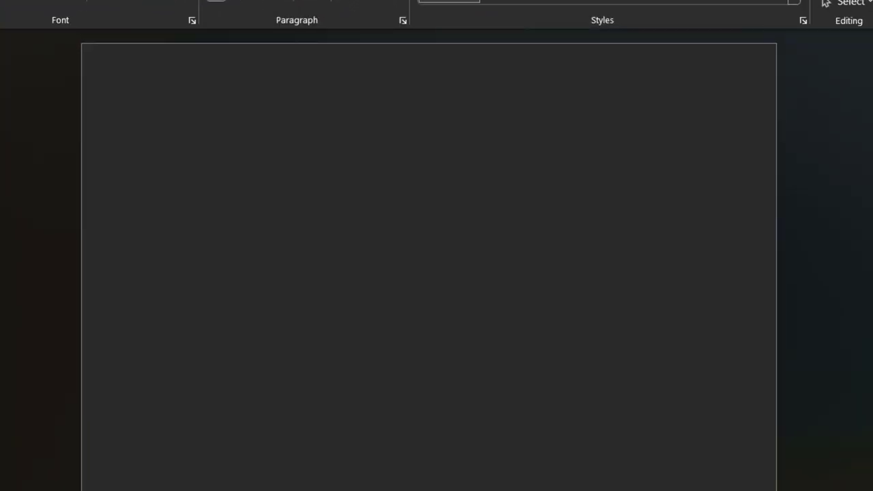
Step: Type a test name in Word, then erase it to leave the page blank
text(nabil)
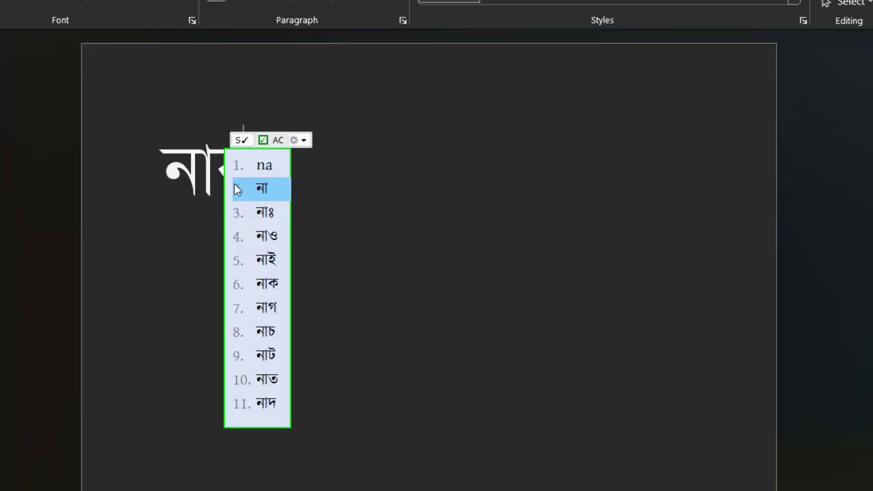
key(ctrl+a)
text(nab)
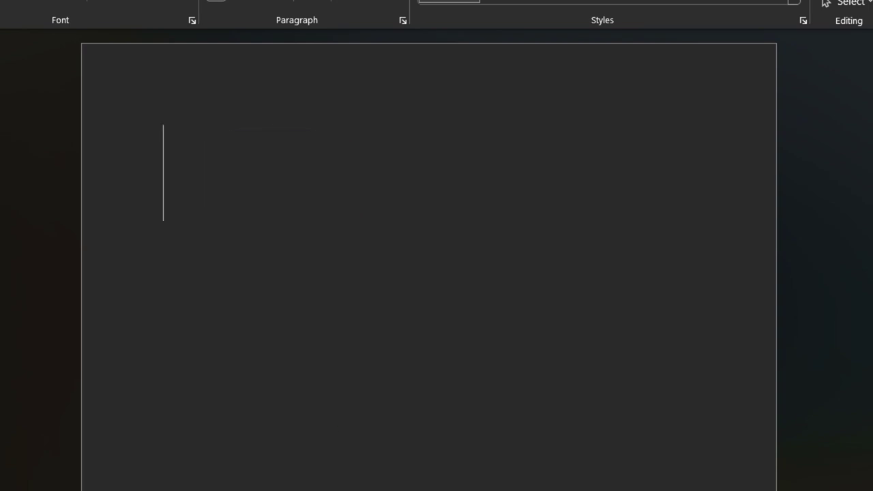
text(il)
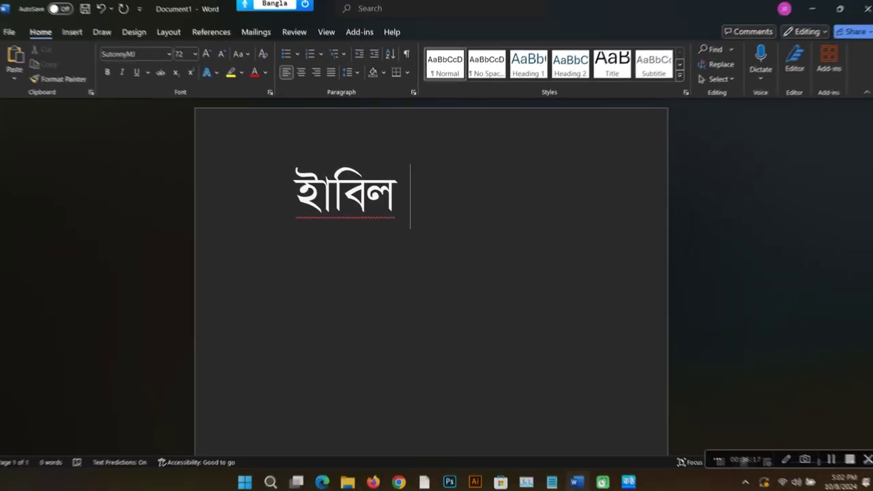
key(BackSpace)
key(BackSpace)
key(BackSpace)
key(BackSpace)
key(BackSpace)
key(BackSpace)
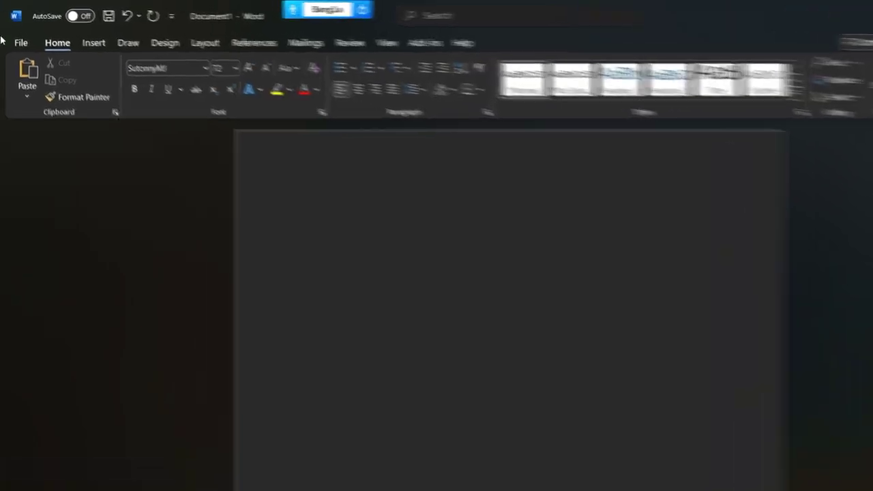
Step: Open Word's AutoCorrect Options from File > Options > Proofing
click(16, 38)
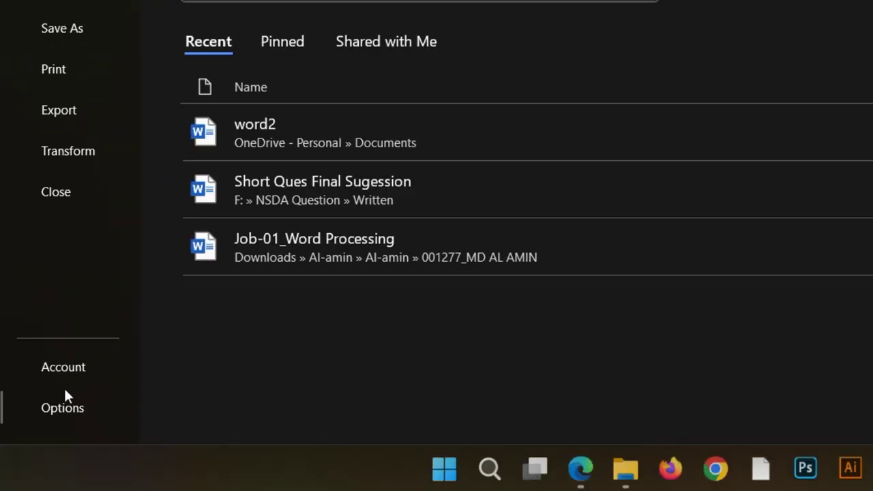
click(65, 407)
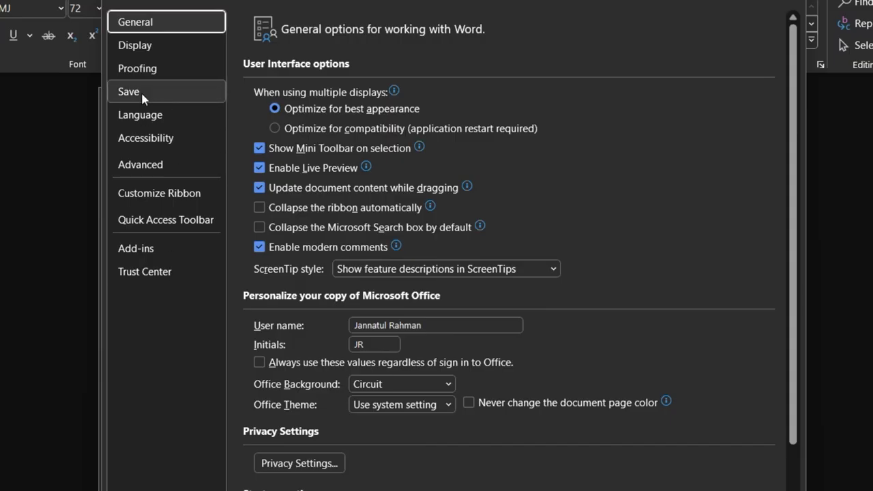
click(139, 68)
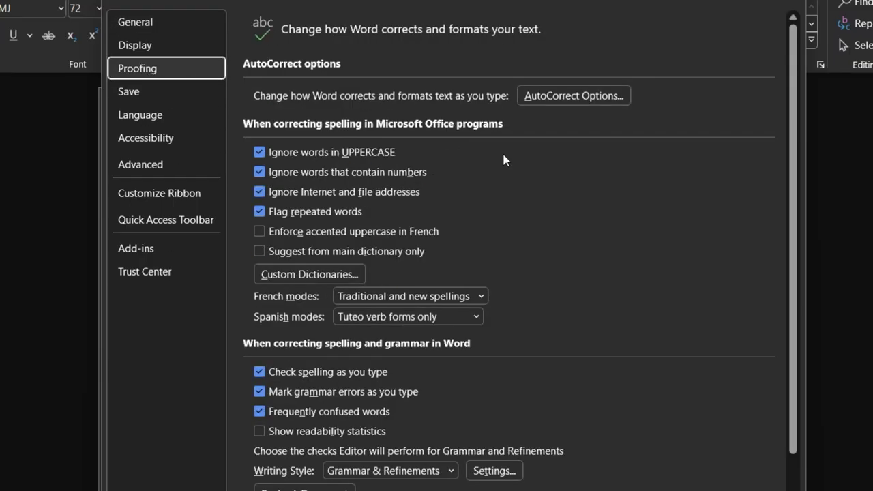
click(568, 95)
Step: Untick all six AutoCorrect boxes, including replace text as you type, then type a test name
click(270, 127)
click(270, 72)
click(270, 93)
click(270, 110)
click(270, 144)
click(270, 161)
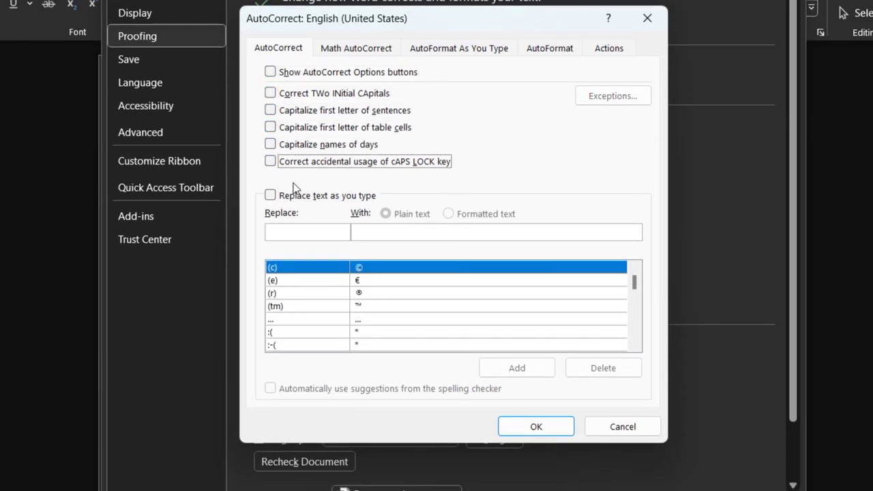
click(535, 426)
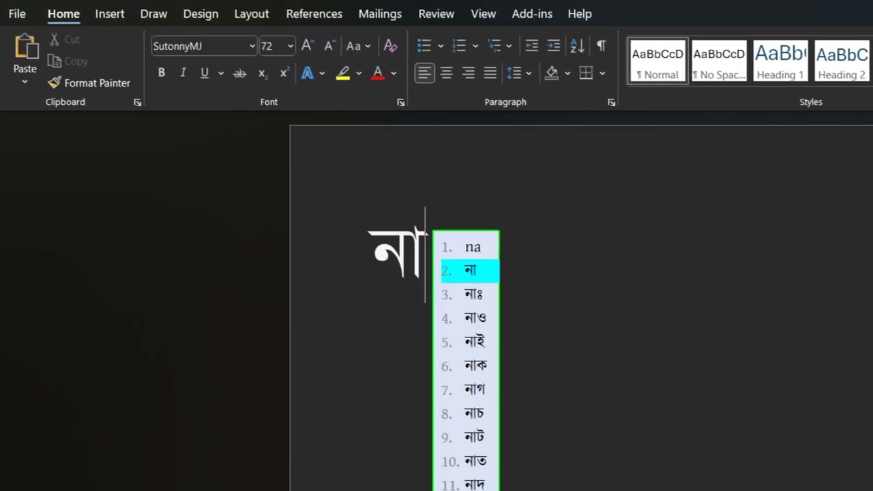
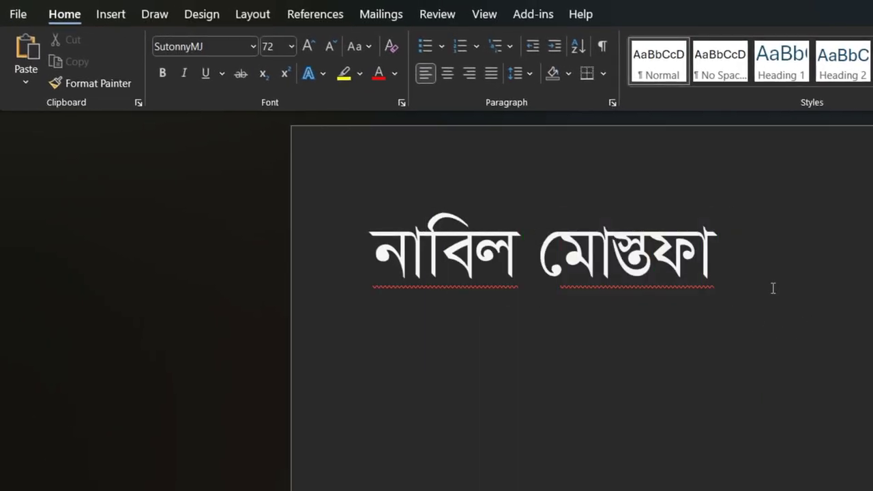
Step: Change the typed name's font to Arial, then to Kalpurush ANSI
drag(771, 289, 276, 172)
click(205, 46)
text(arial)
key(Return)
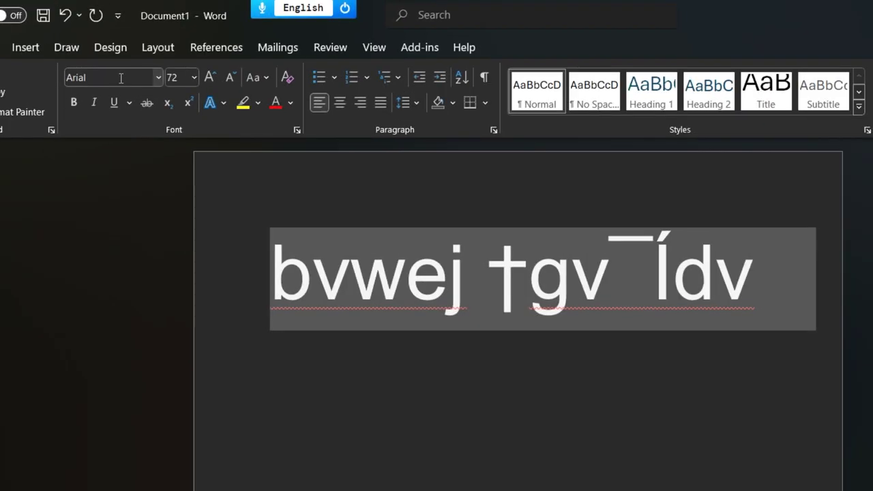
click(119, 79)
text(kal)
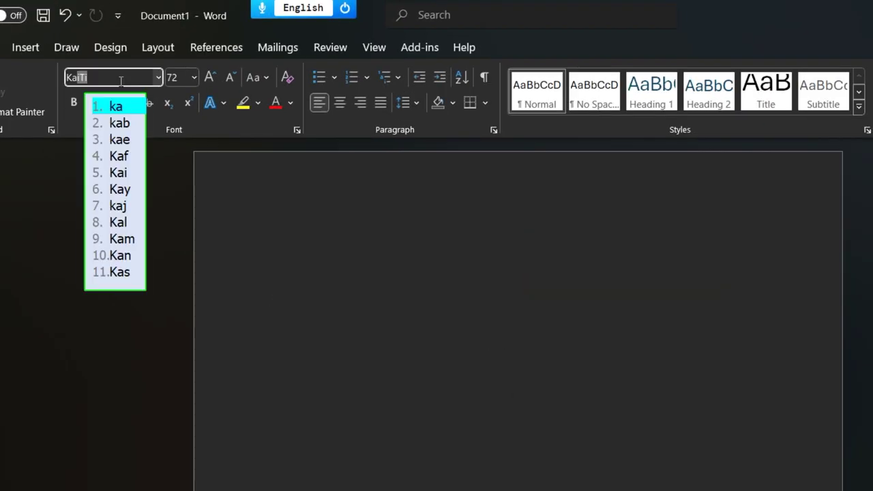
text(purush)
key(Return)
key(Return)
Step: Switch to ANSI 1 encoding and type the name phonetically, accepting the suggested Bangla word
right_click(324, 292)
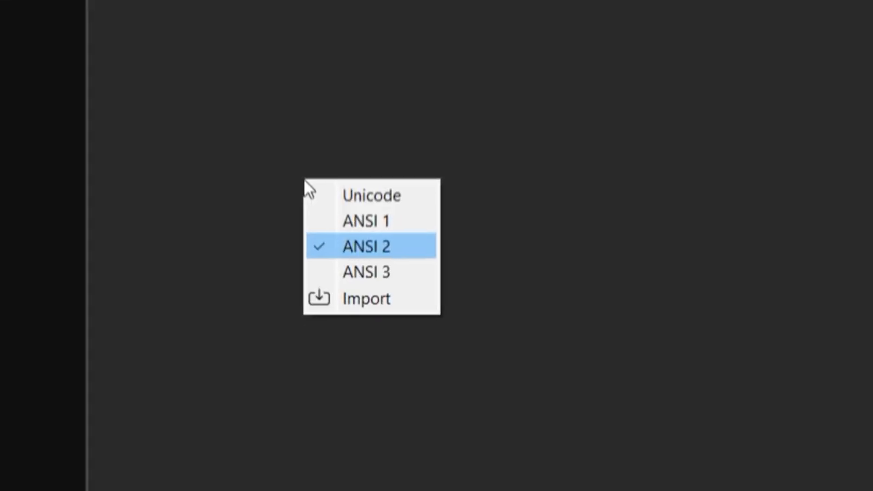
key(Up)
key(Return)
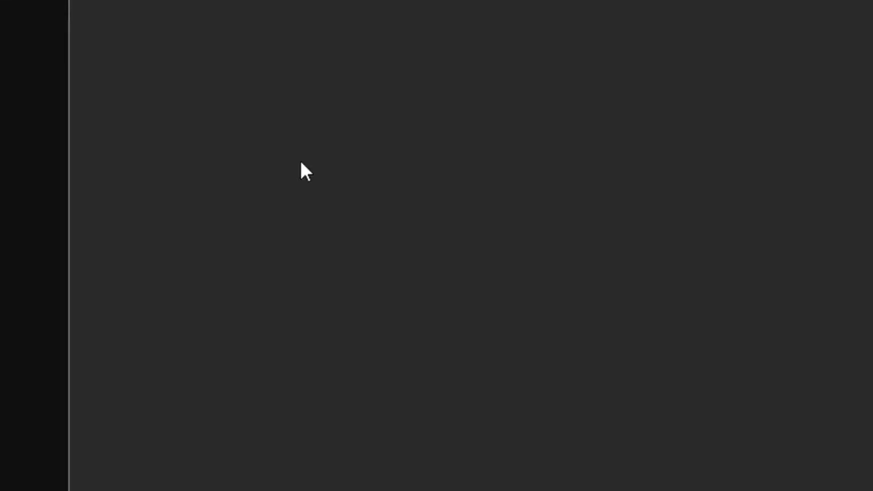
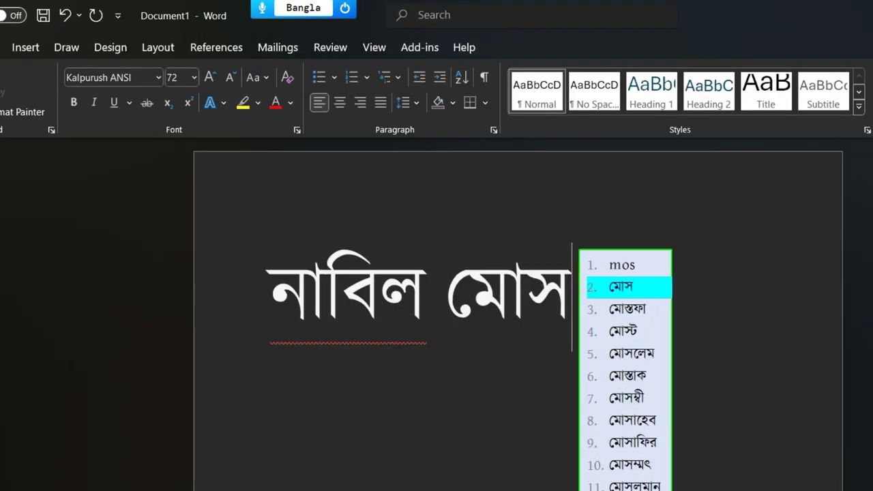
key(space)
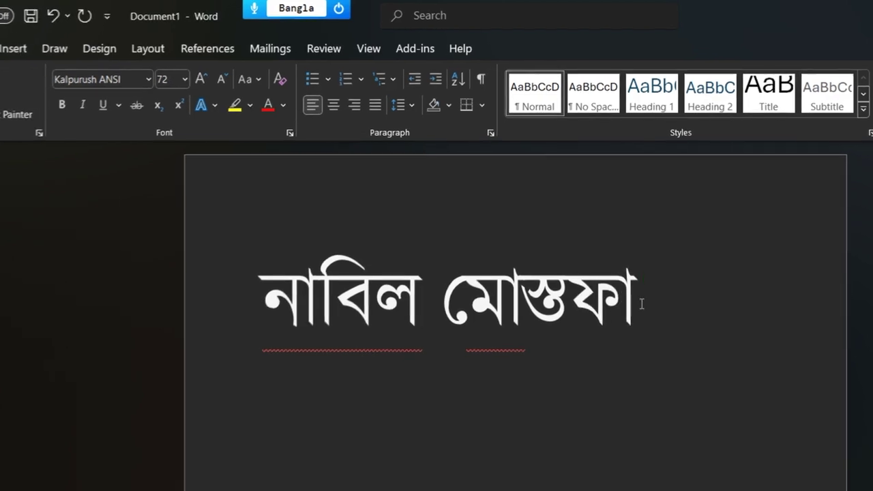
key(F12)
click(429, 7)
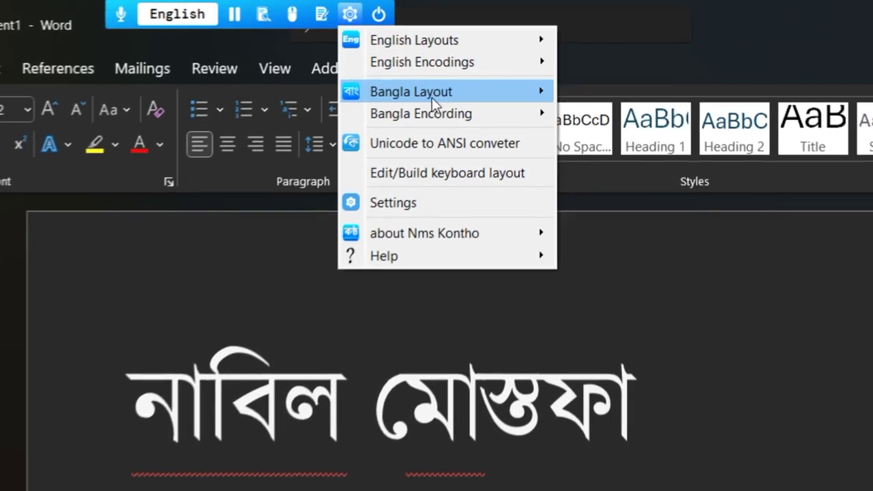
Step: Export লিপিঘর কিবোর্ড from the Bangla Layout list and save the .nmsLayout file on the Desktop
mouse_move(428, 85)
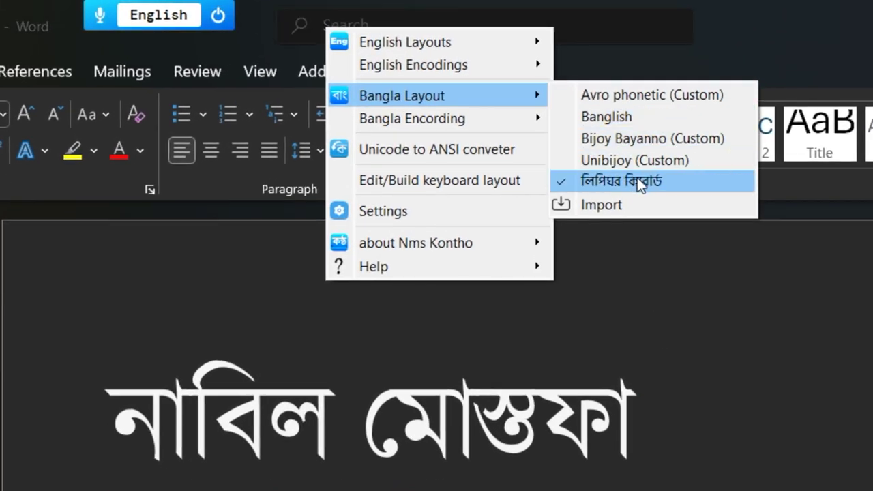
right_click(637, 177)
click(689, 216)
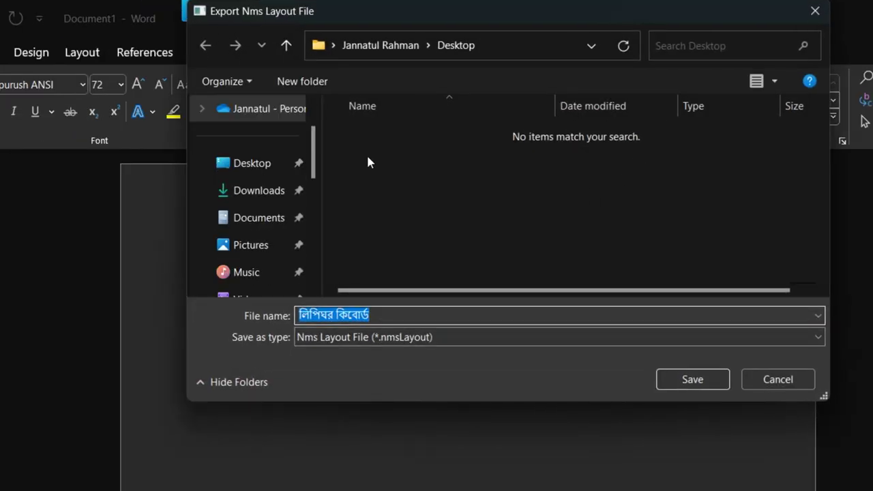
click(263, 164)
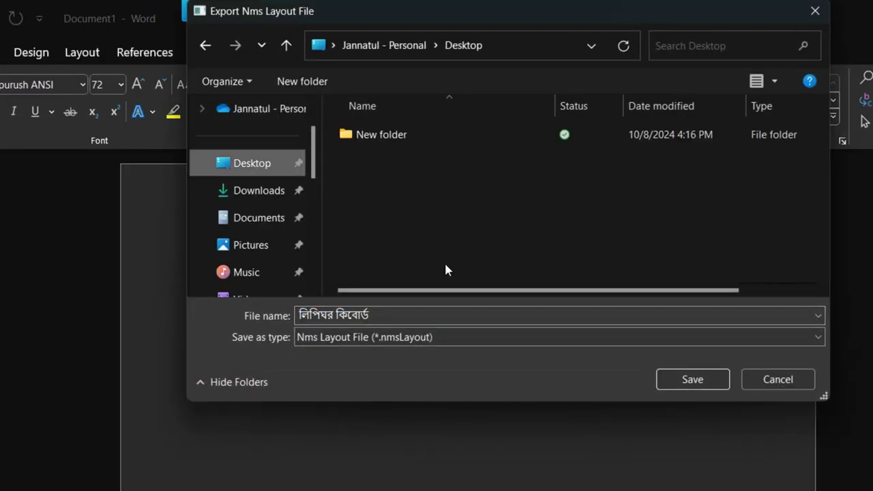
click(693, 380)
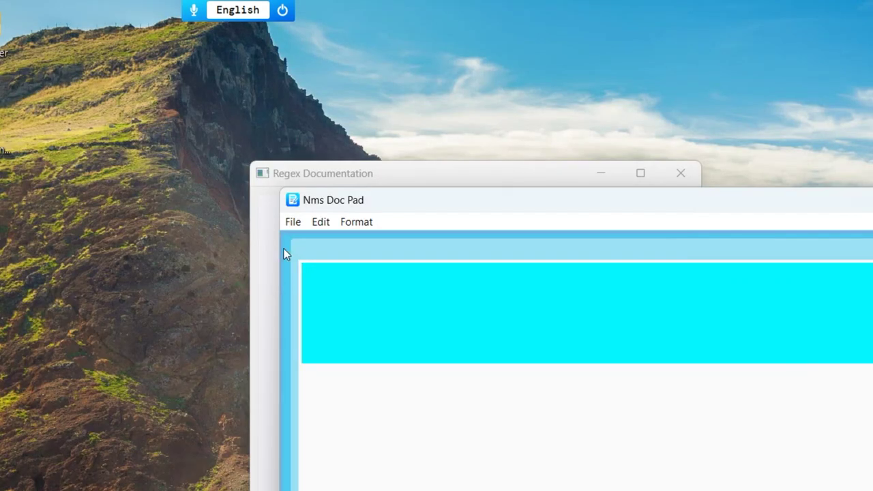
drag(8, 109, 556, 46)
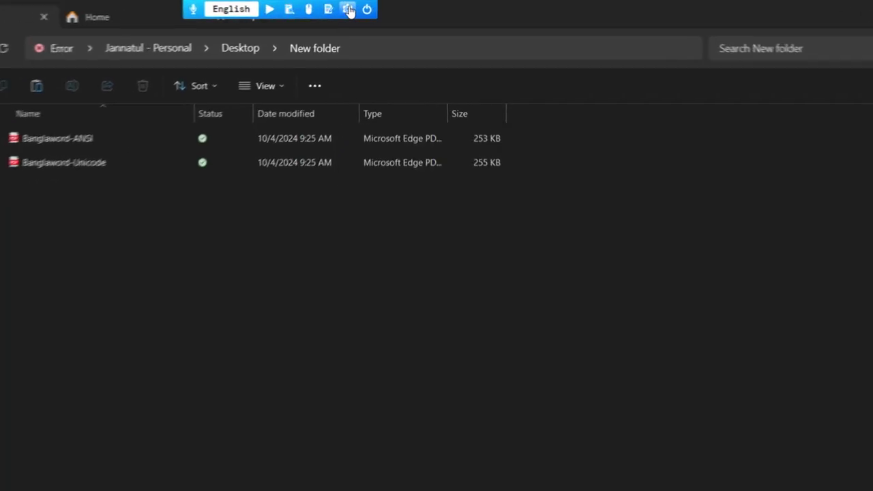
Step: Open Avro phonetic (Custom) for editing from Bangla Layout and maximize the Word manager window
click(349, 10)
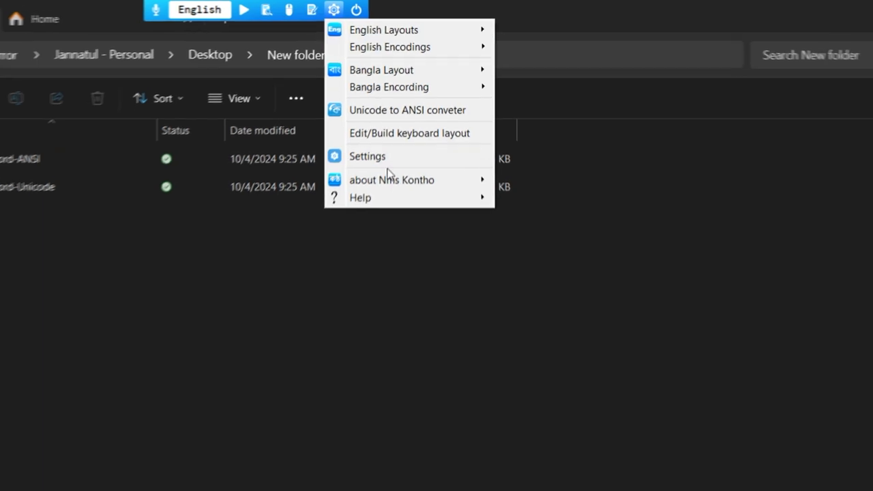
mouse_move(427, 84)
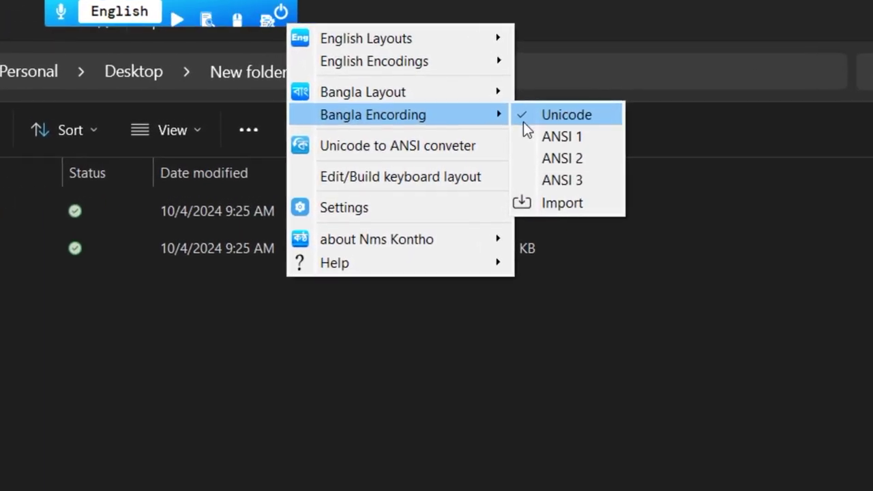
mouse_move(437, 92)
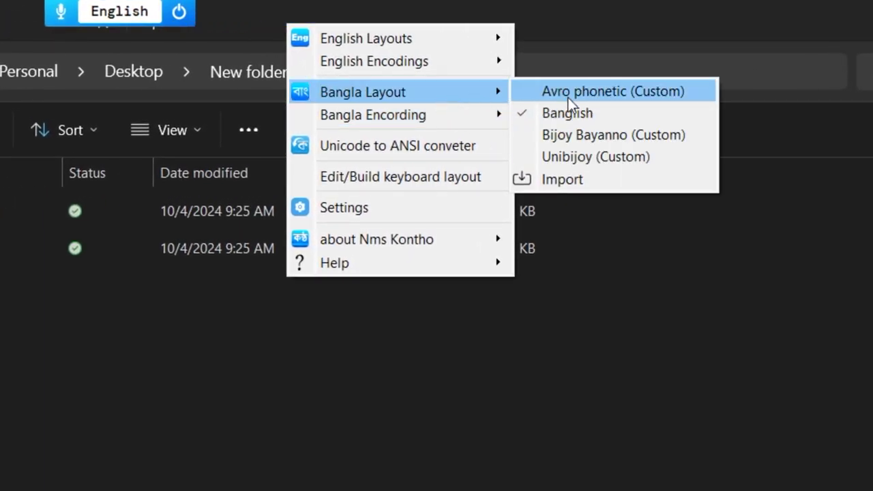
right_click(568, 97)
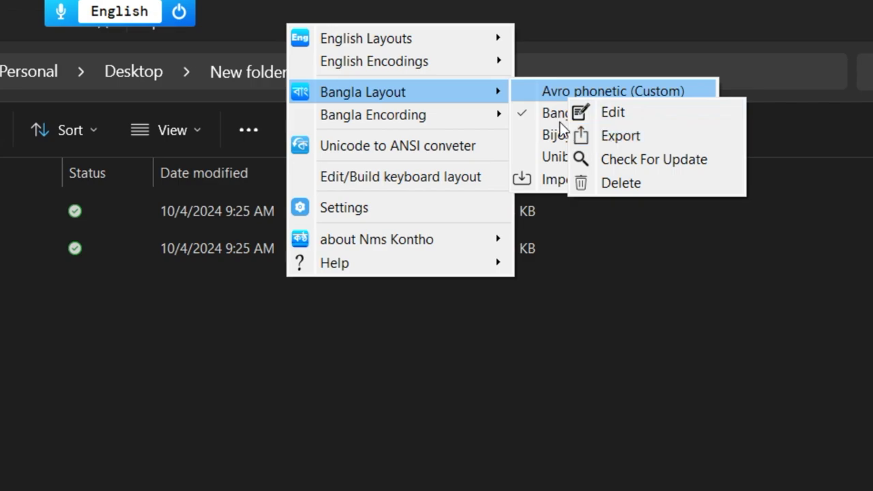
click(601, 110)
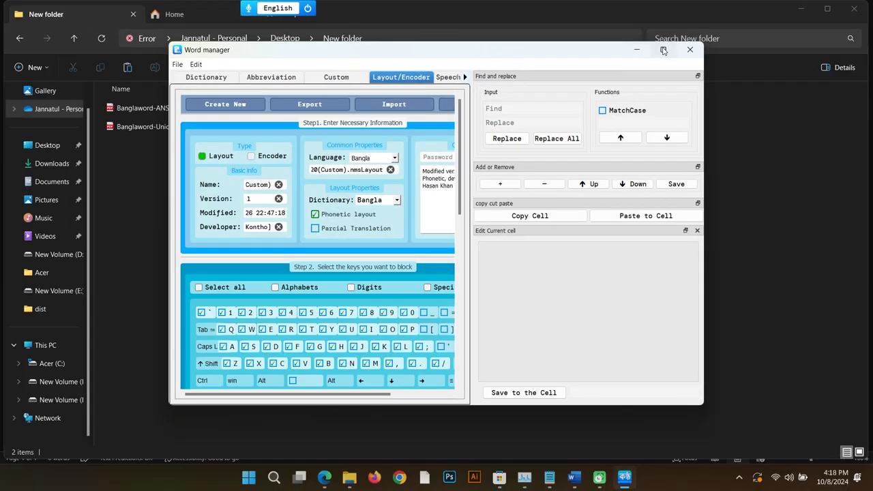
click(663, 51)
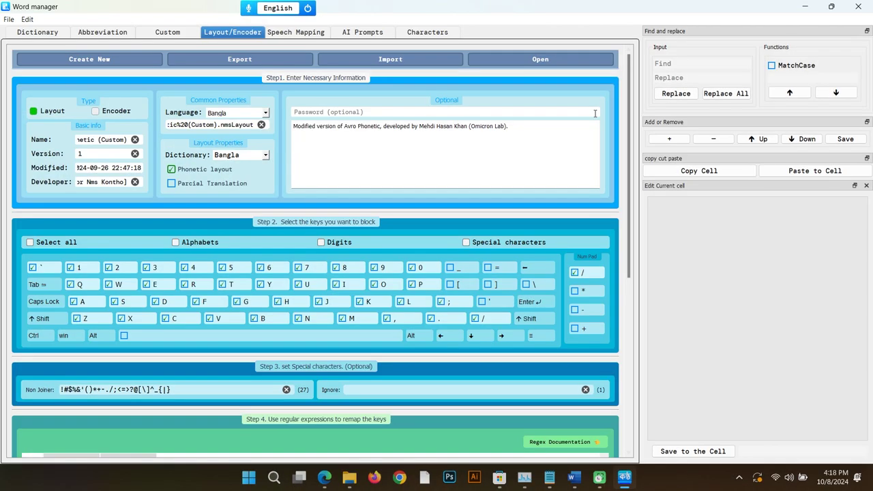
drag(628, 97, 639, 287)
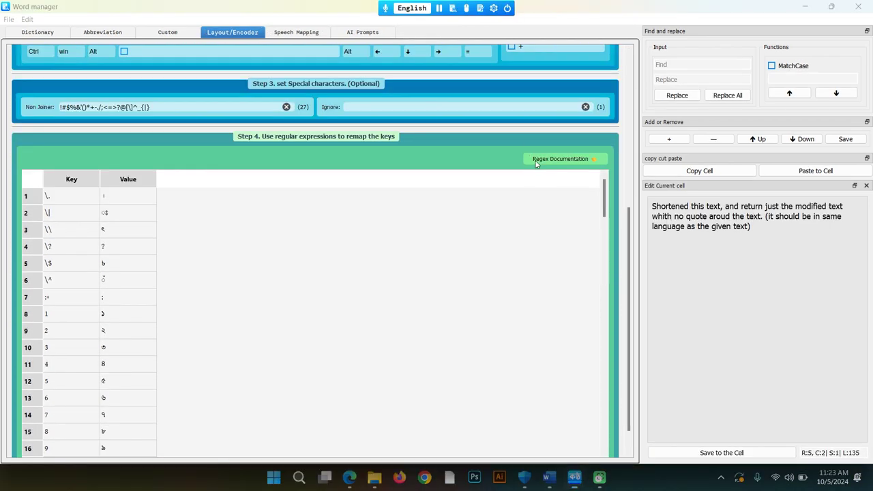
click(560, 158)
scroll(486, 202, down, 1)
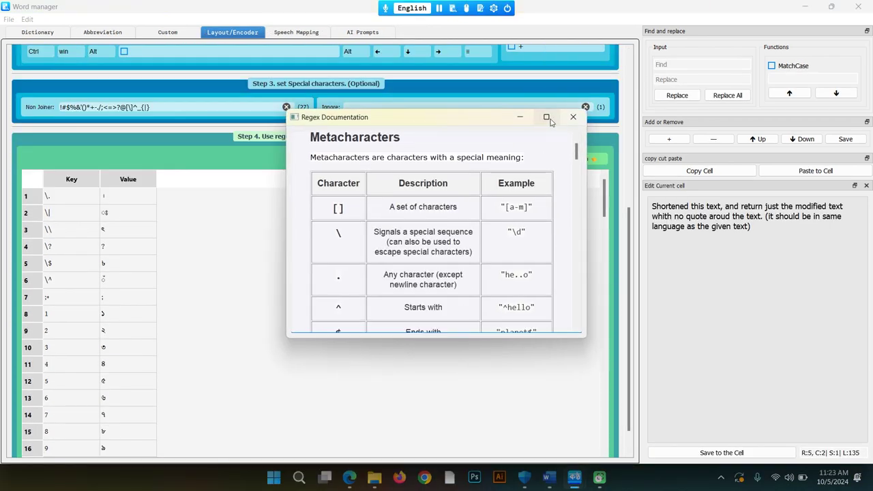
click(546, 117)
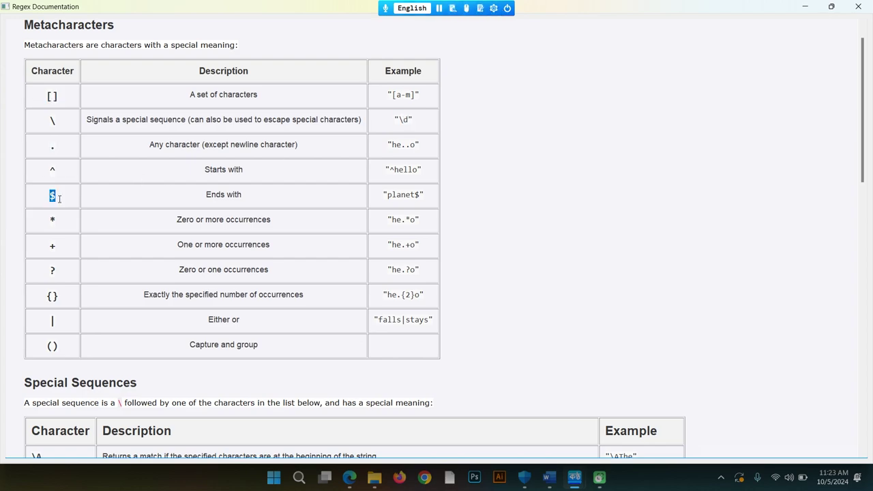
scroll(601, 224, down, 10)
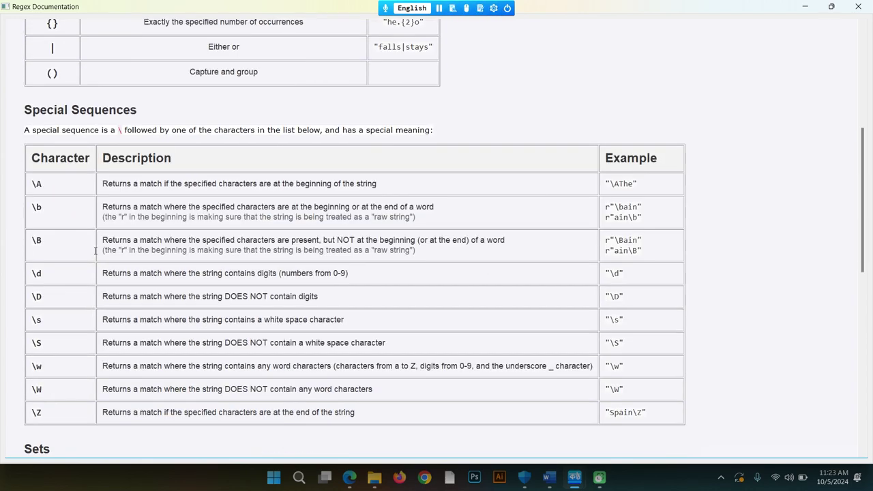
scroll(80, 260, down, 2)
click(858, 6)
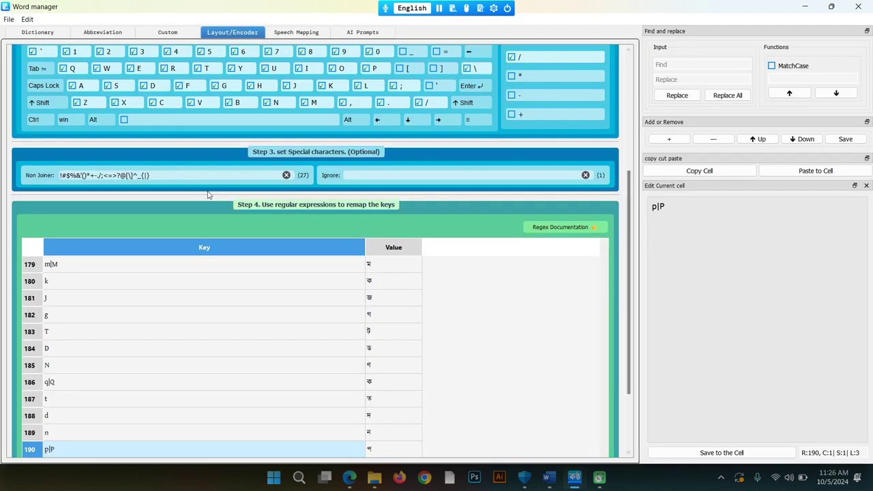
double_click(173, 176)
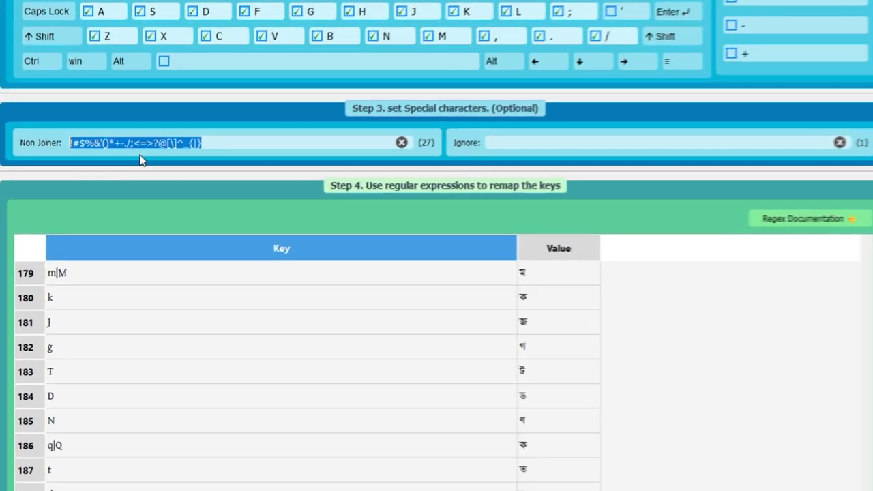
click(170, 192)
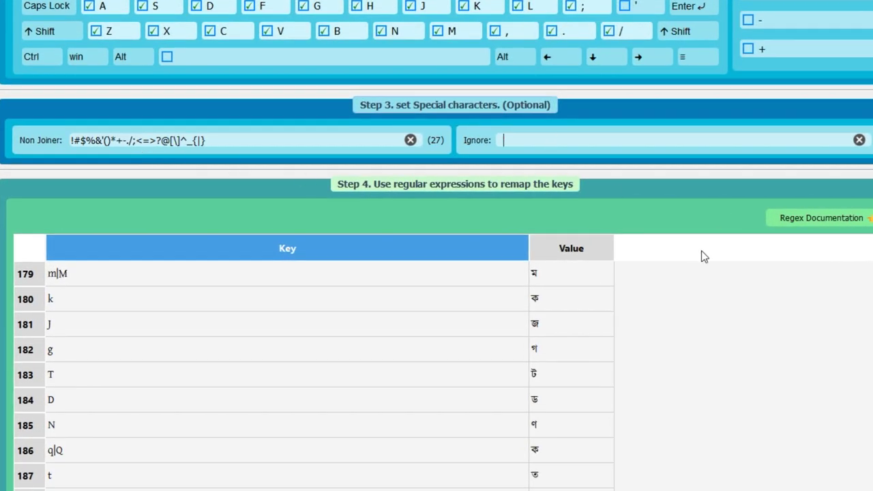
scroll(812, 374, up, 3)
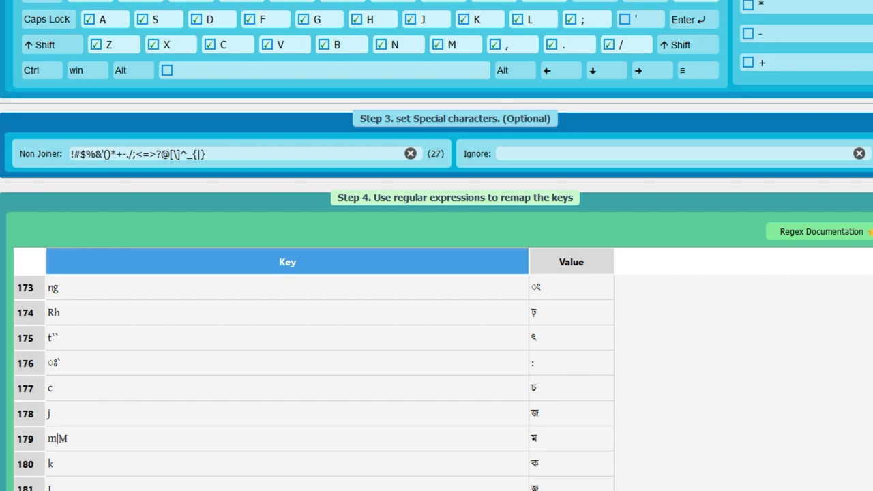
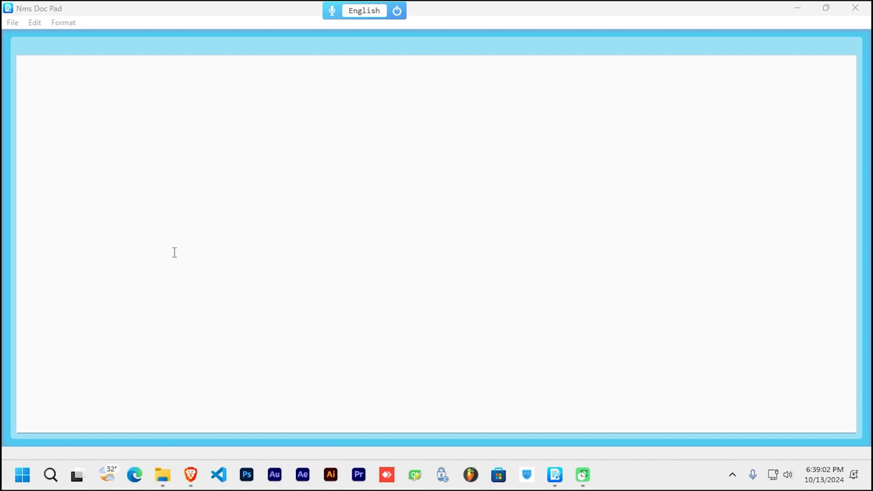
Step: Export the Avro phonetic (Custom) layout to the Desktop as 'Avro phonetic (My one)'
mouse_move(375, 10)
click(468, 12)
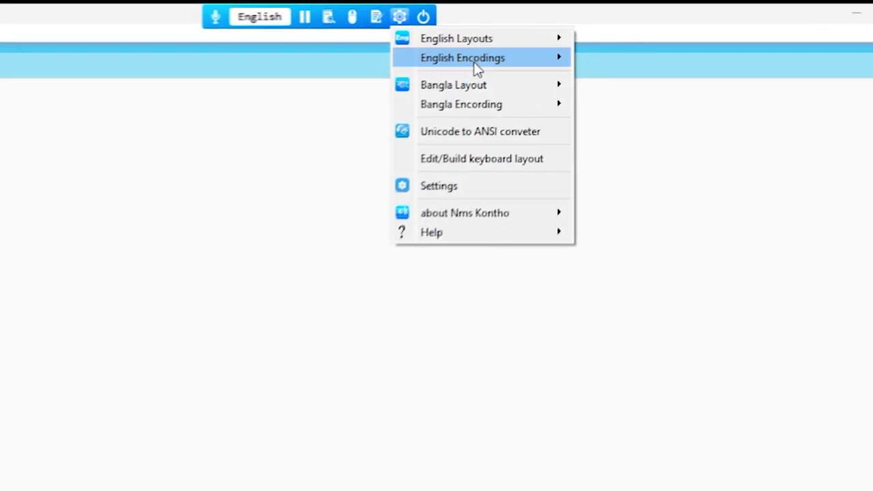
mouse_move(480, 83)
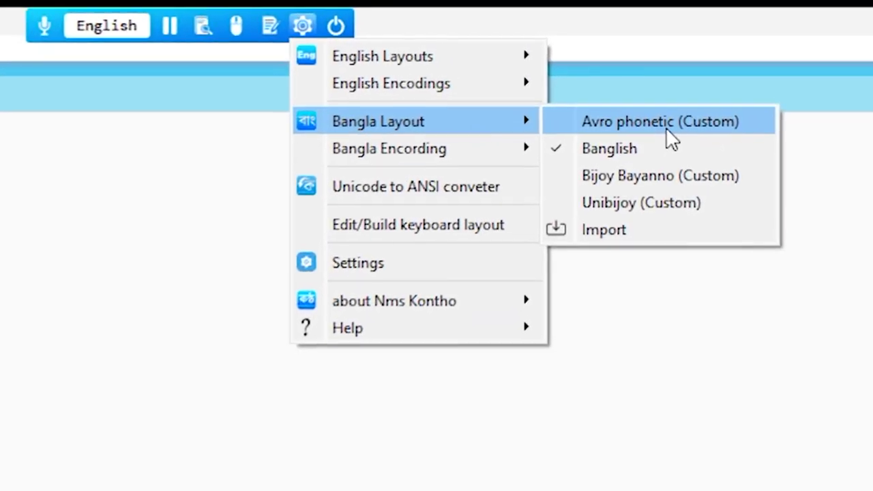
right_click(667, 133)
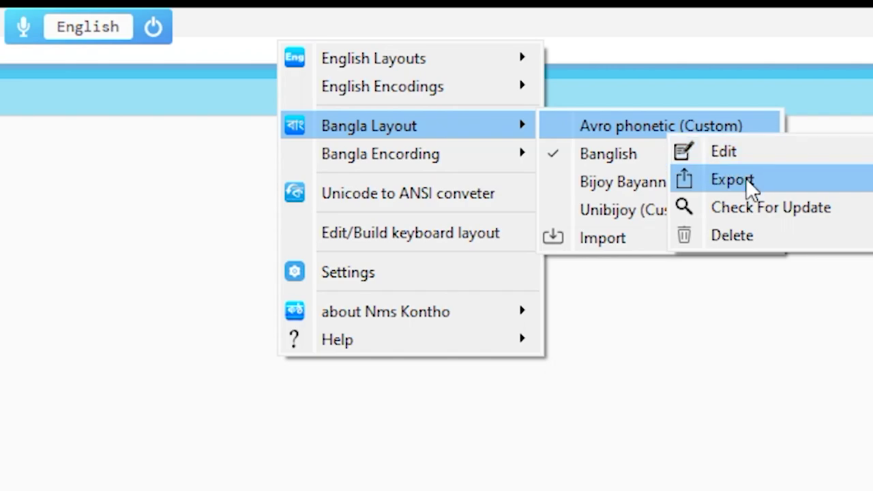
click(745, 177)
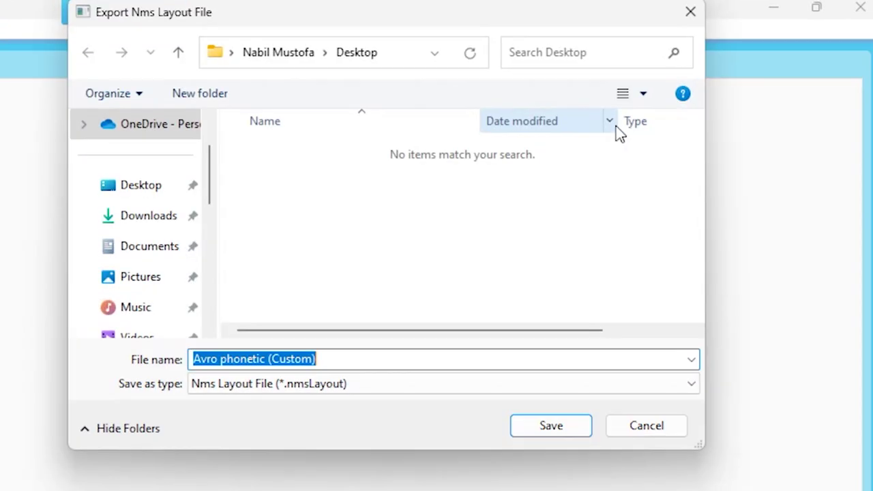
click(394, 359)
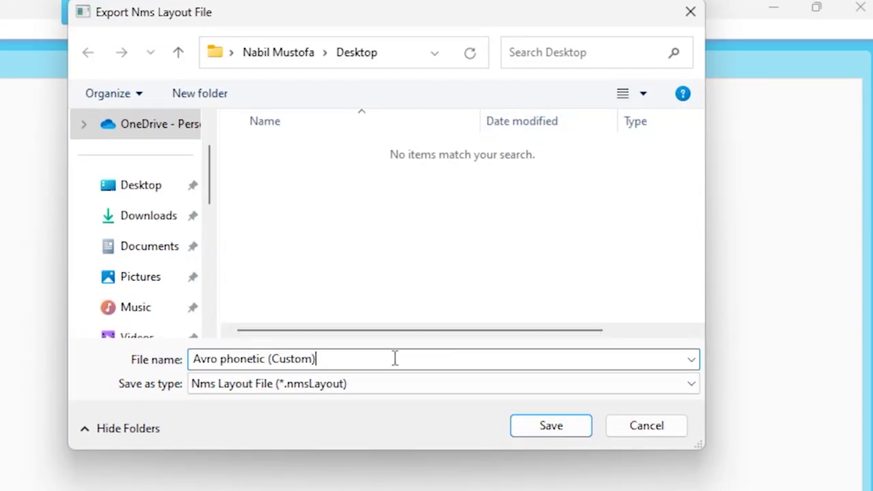
key(BackSpace)
key(BackSpace)
key(BackSpace)
text(My one)
click(150, 191)
click(554, 426)
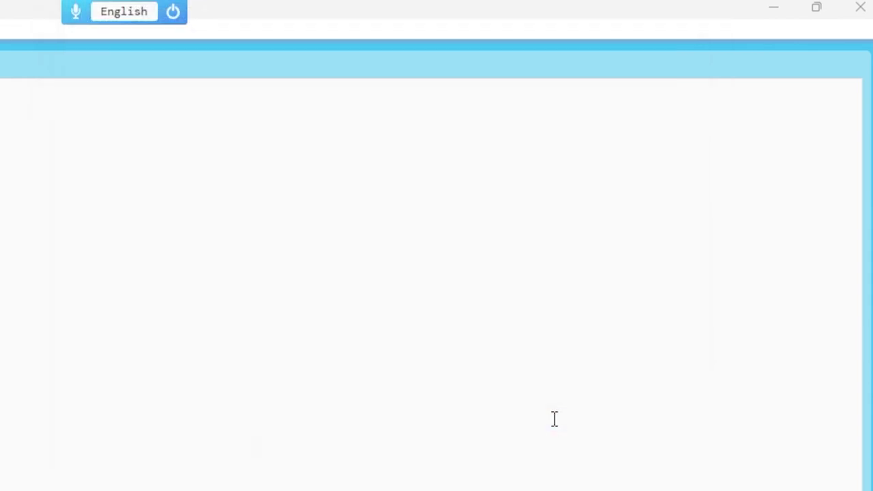
Step: Import 'Avro phonetic (My one).nmsLayout' from the Desktop and dismiss the success message
mouse_move(146, 5)
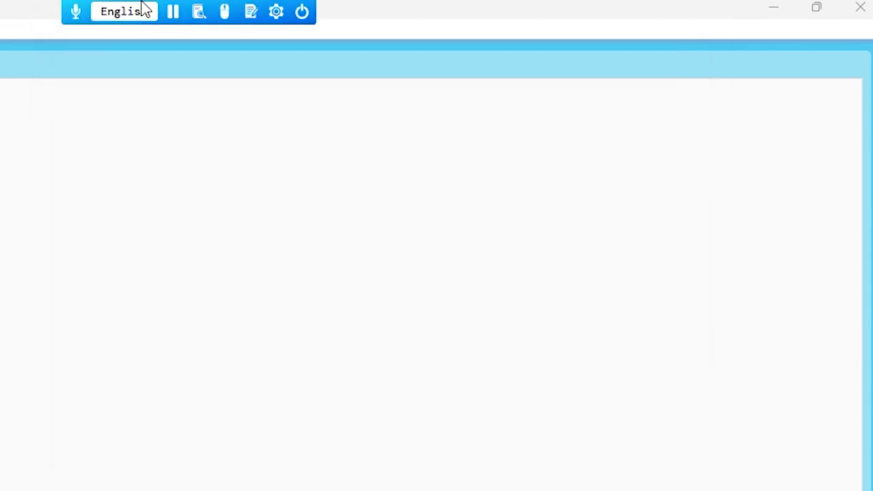
click(274, 12)
mouse_move(429, 93)
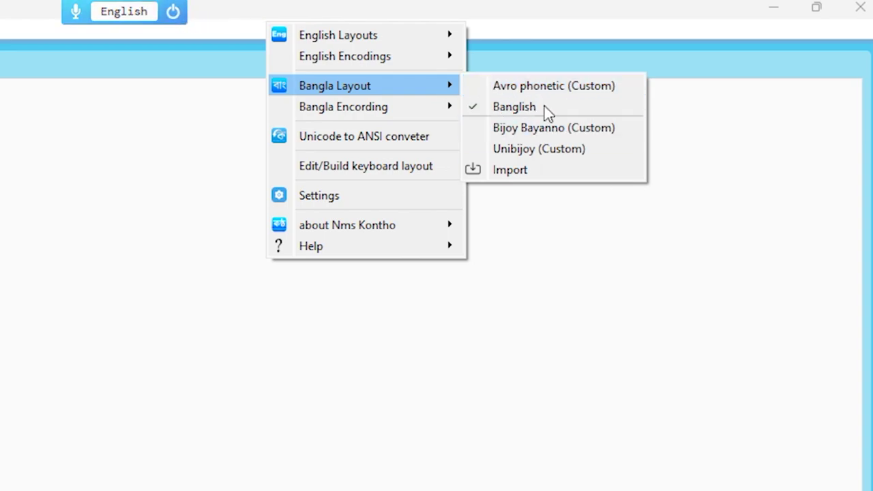
click(533, 167)
click(172, 188)
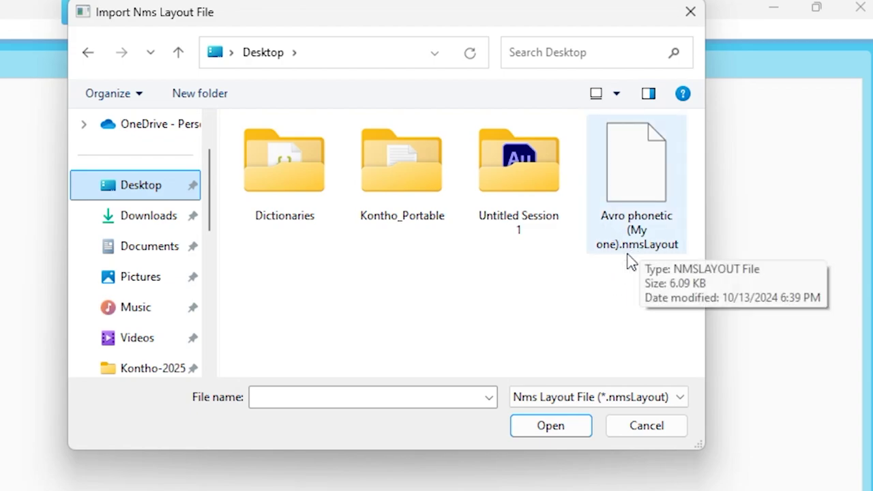
double_click(633, 202)
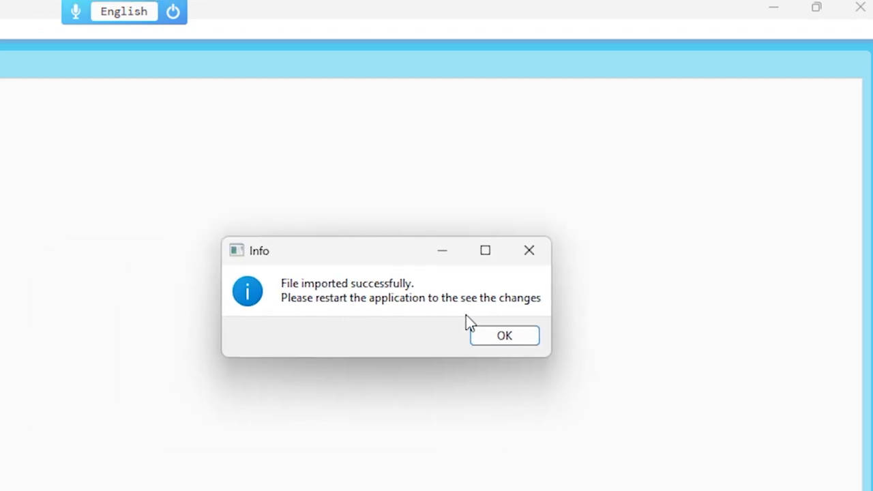
click(504, 339)
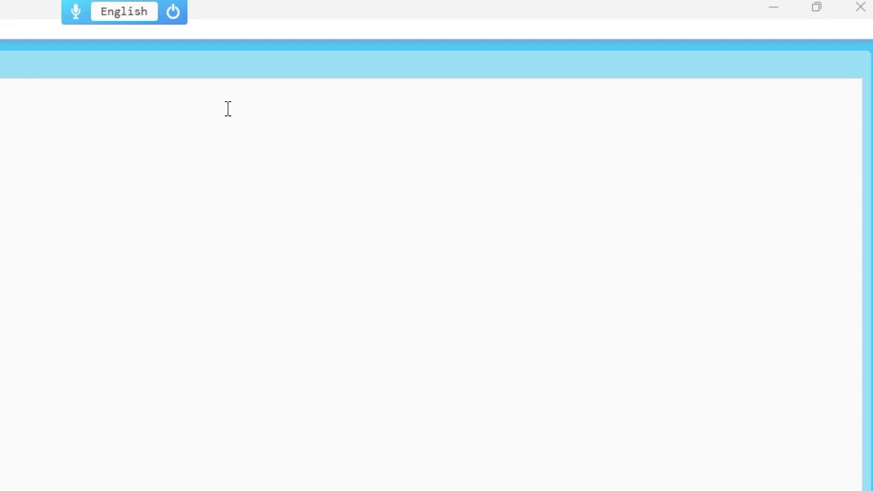
Step: Exit and relaunch Nms Kontho, then open Doc Pad maximized
mouse_move(256, 24)
click(302, 14)
click(356, 95)
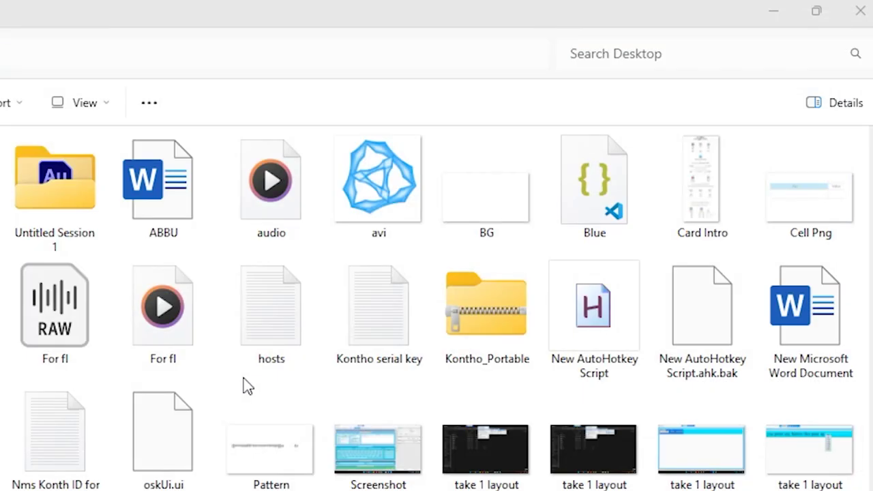
mouse_move(193, 26)
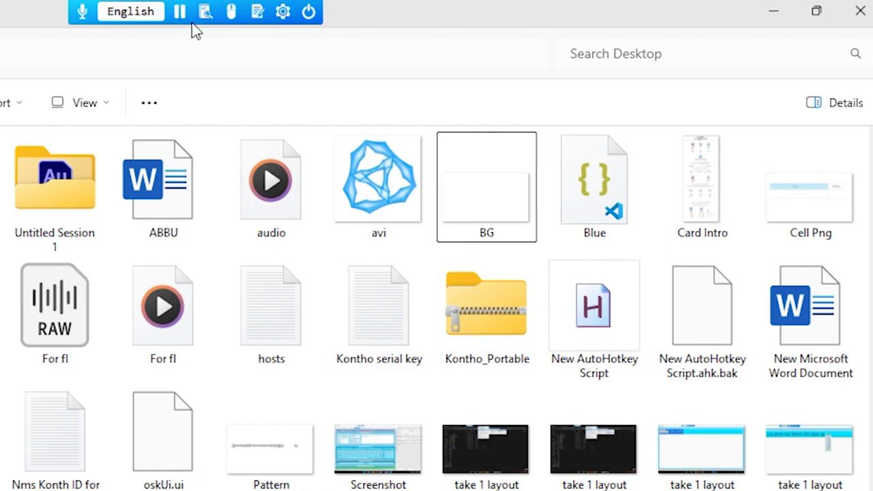
click(258, 16)
click(725, 37)
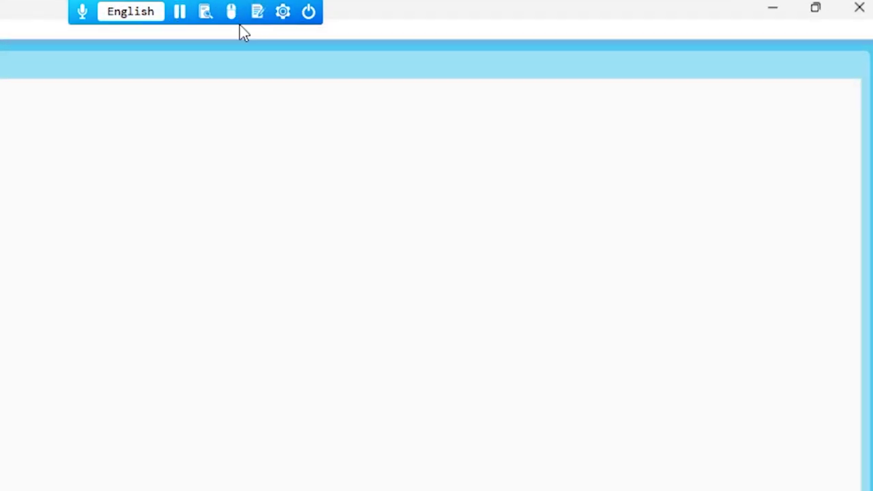
Step: Make Avro phonetic (My one) the active Bangla layout and bring up its layout options
click(283, 14)
mouse_move(444, 90)
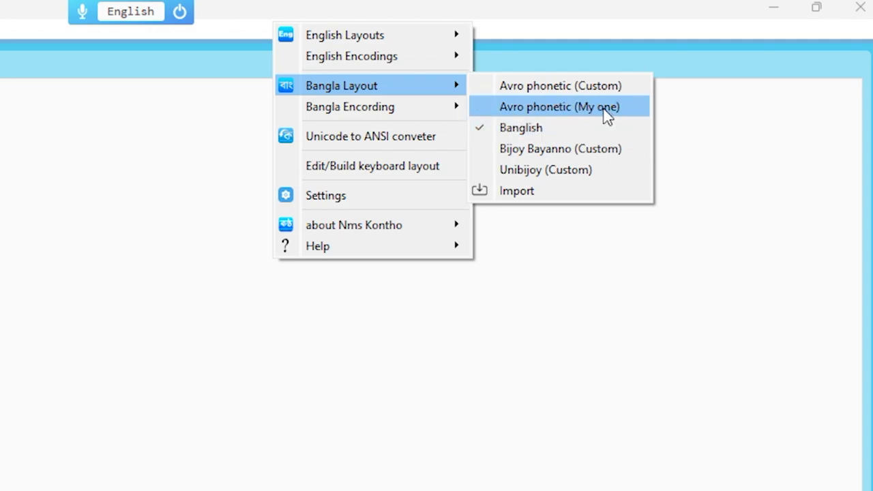
click(561, 109)
mouse_move(162, 6)
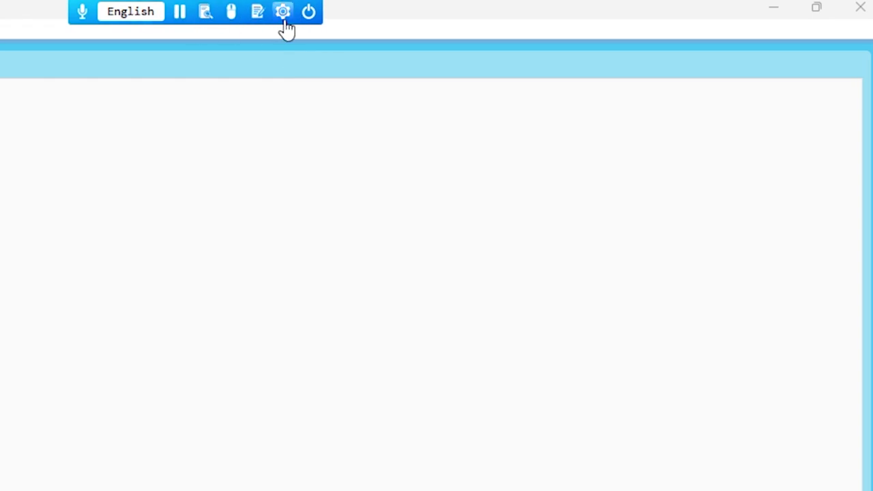
click(284, 19)
mouse_move(444, 89)
right_click(569, 111)
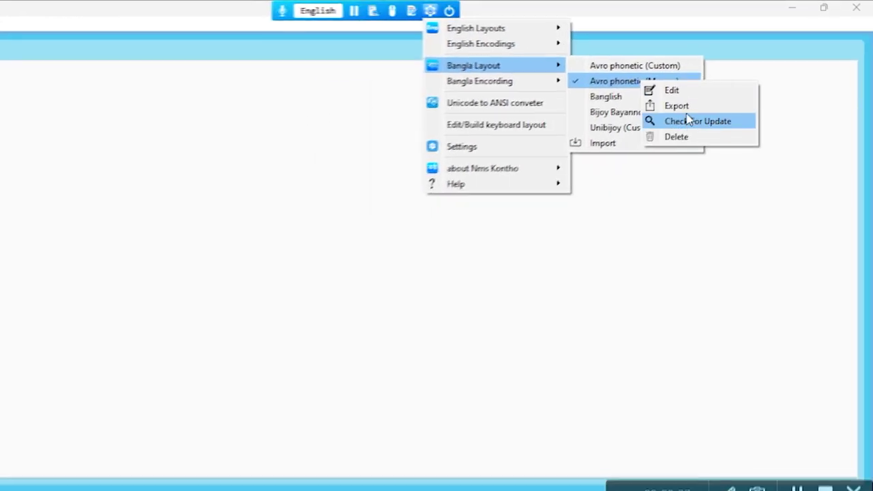
Step: Edit the My one layout in Word manager and scroll to the Key/Value table
click(671, 91)
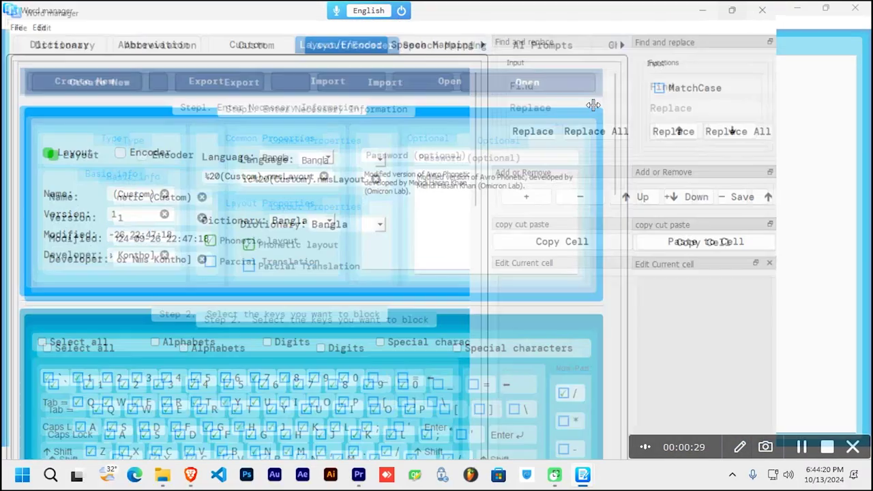
scroll(568, 123, down, 10)
scroll(568, 124, up, 5)
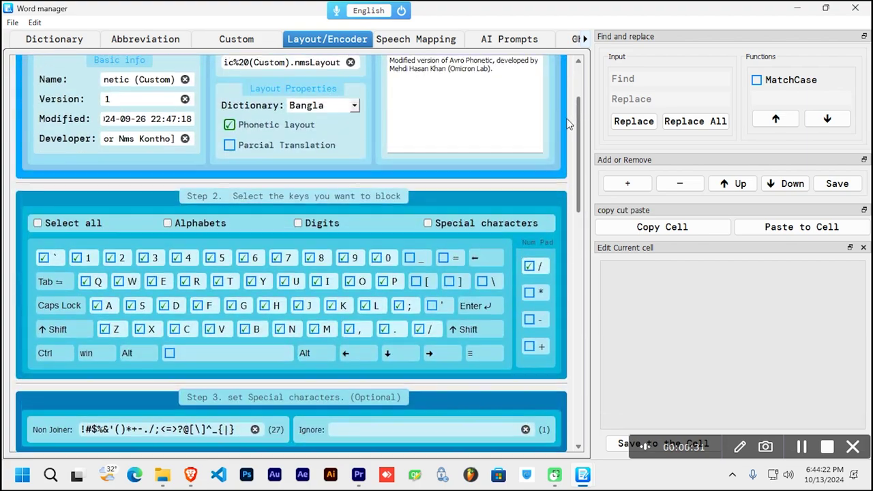
scroll(569, 123, up, 2)
scroll(559, 135, down, 15)
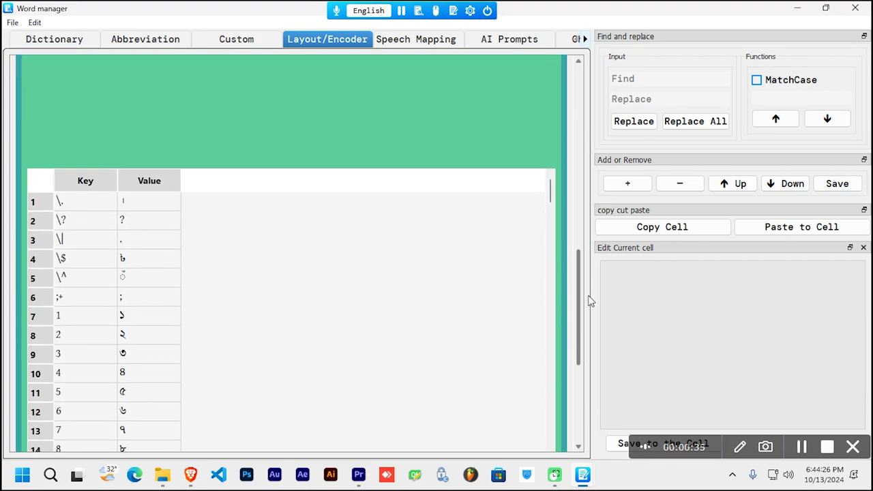
drag(590, 302, 590, 322)
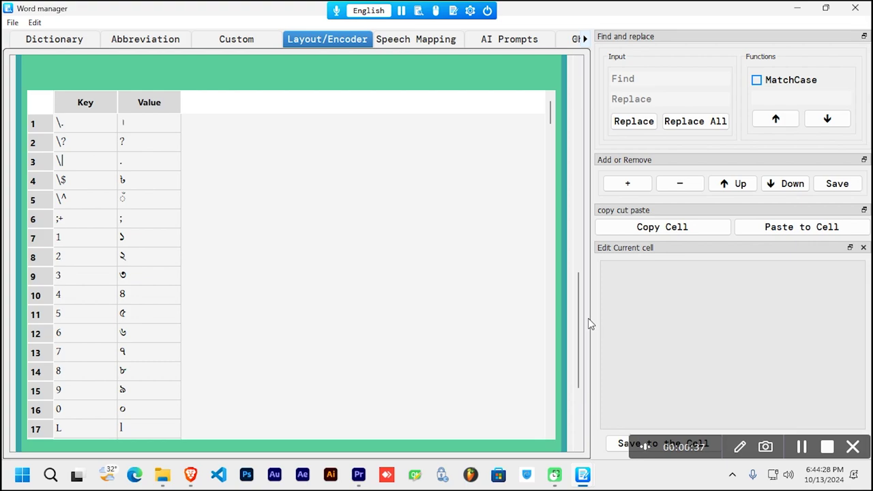
Step: Open a blank Doc Pad beside Word manager and place the cursor in it
click(453, 11)
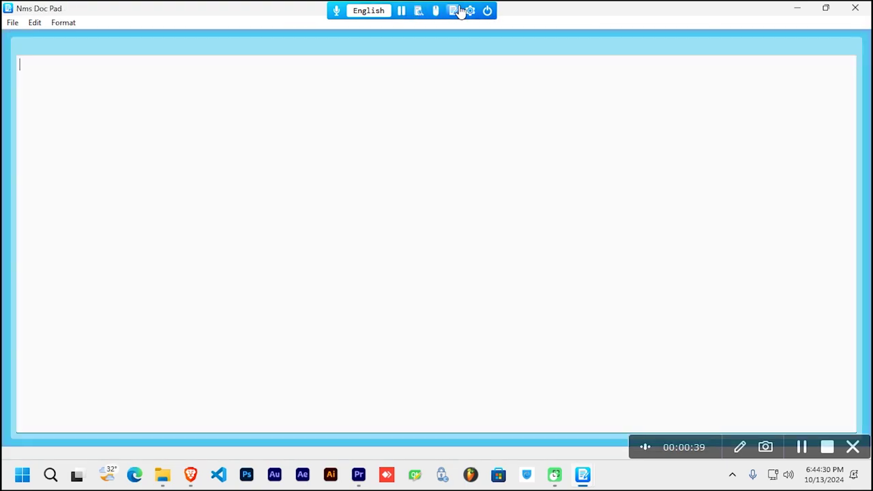
drag(170, 10, 479, 126)
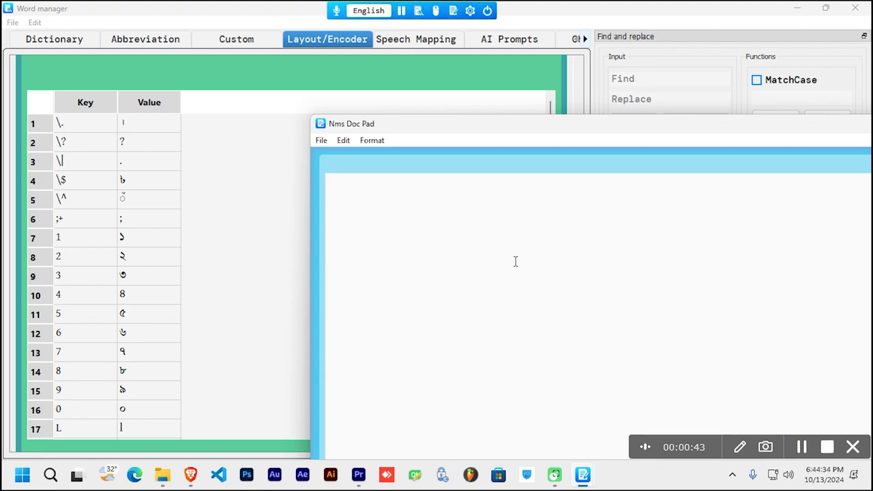
click(517, 266)
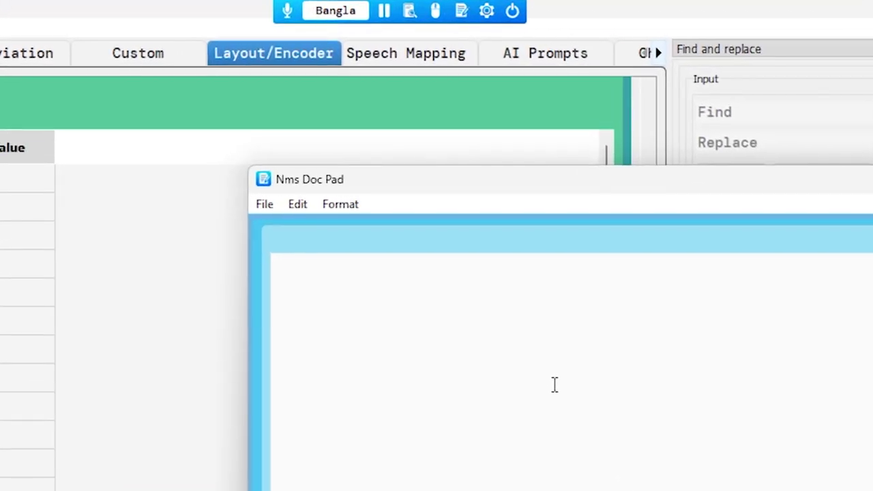
Step: Type ':' in Bangla, commit the plain colon suggestion, delete it and close Doc Pad
text(:)
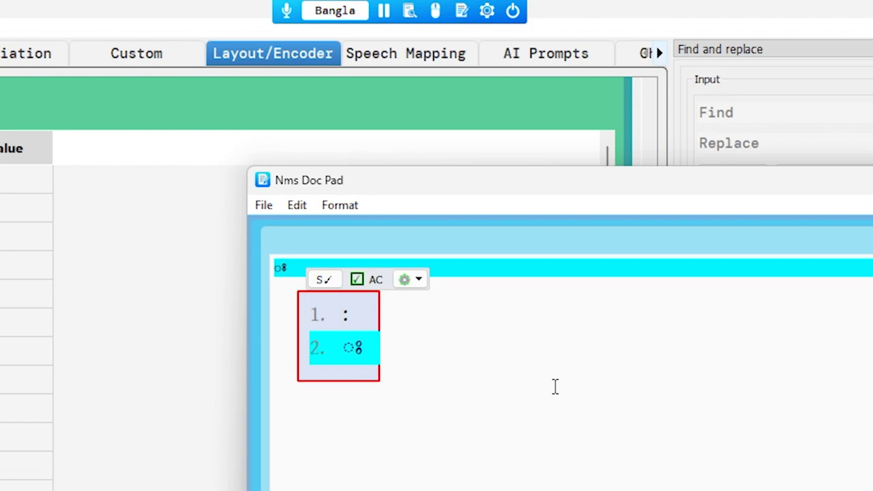
key(Up)
key(Return)
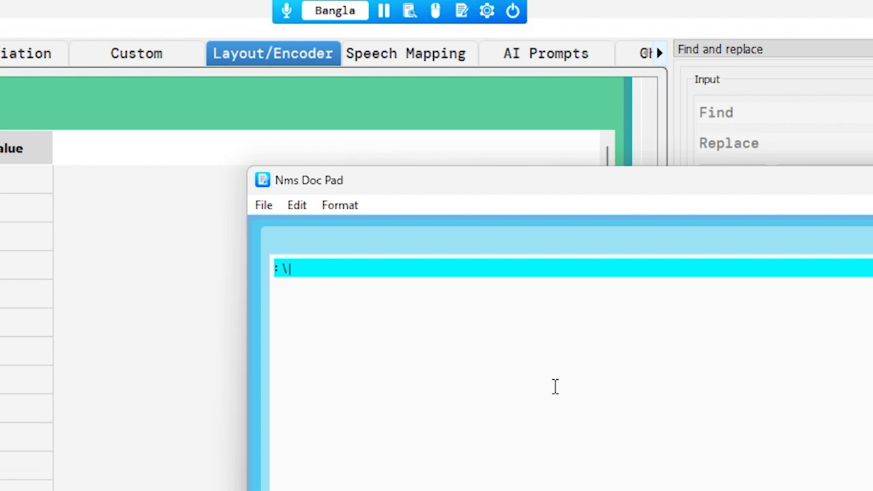
key(BackSpace)
key(BackSpace)
key(Escape)
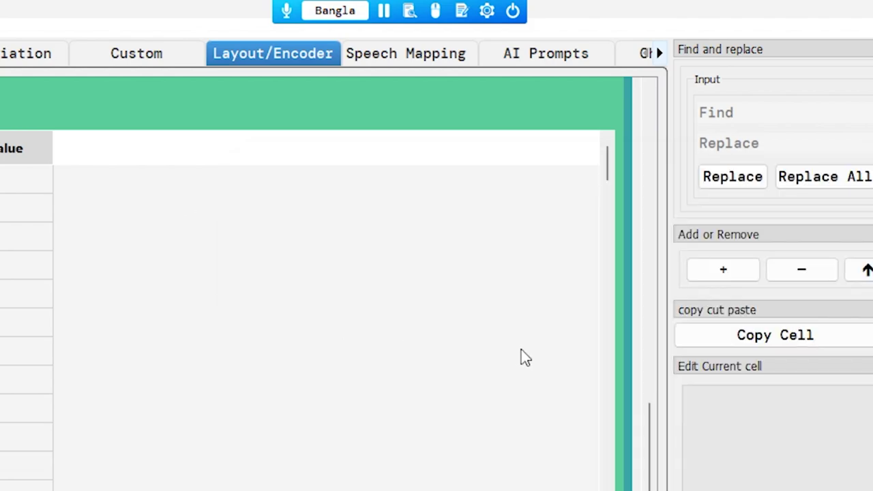
drag(646, 430, 609, 314)
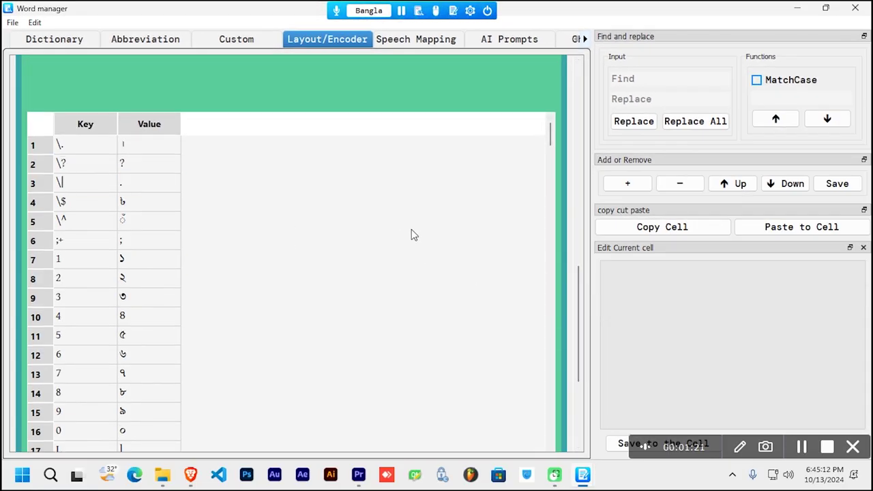
Step: Search the layout rules for the colon to locate its rows
drag(580, 277, 580, 281)
click(653, 81)
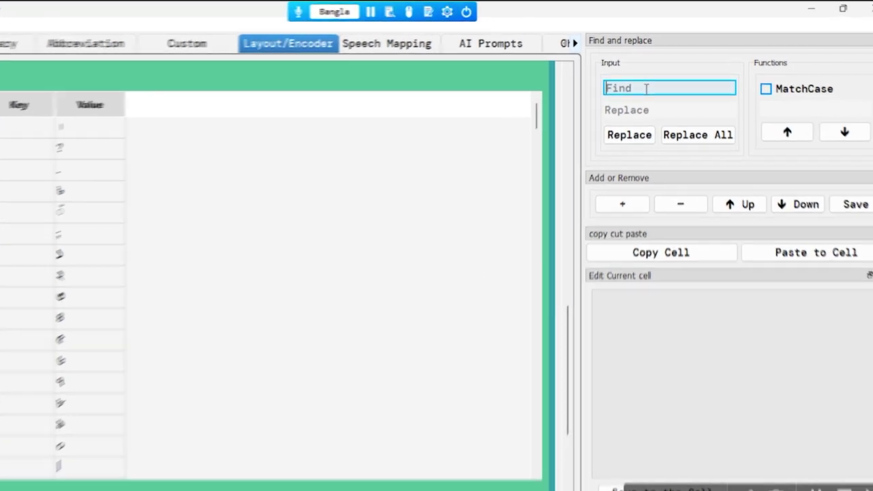
text(০ঃ)
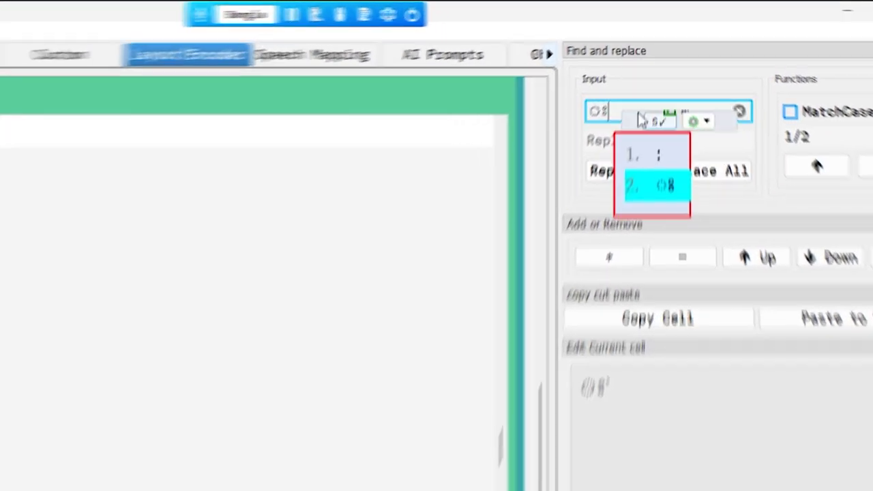
click(660, 217)
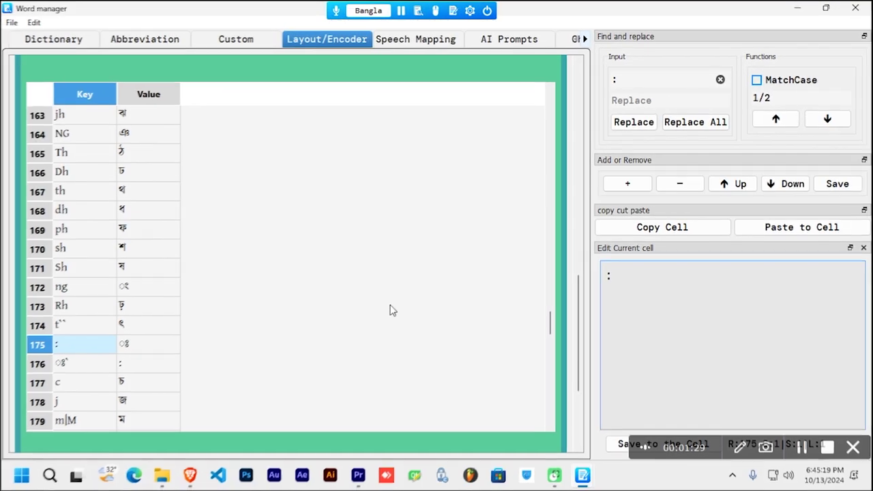
scroll(387, 315, down, 1)
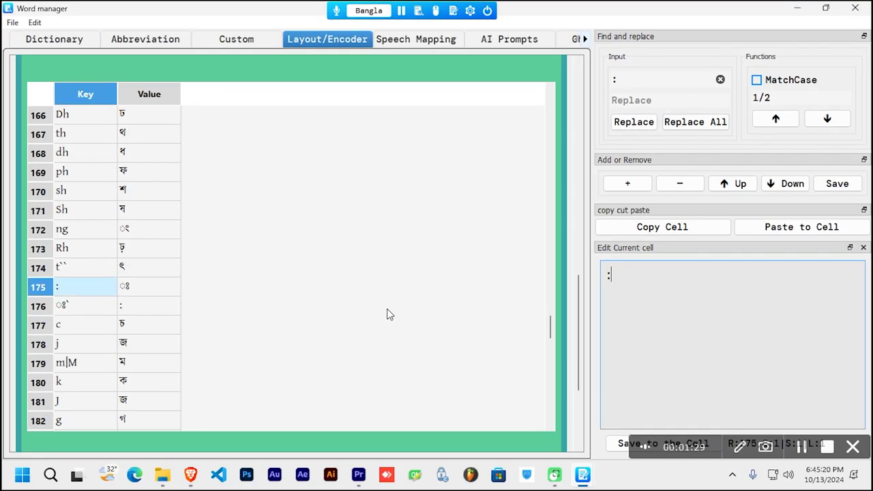
scroll(386, 314, down, 2)
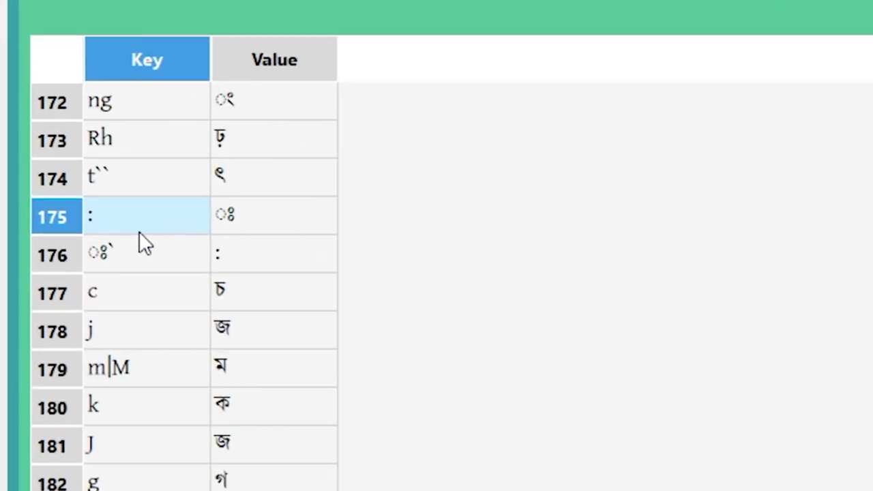
Step: Delete the row 175 rules mapping : to ঃ and ঃ` to :, then save
click(271, 230)
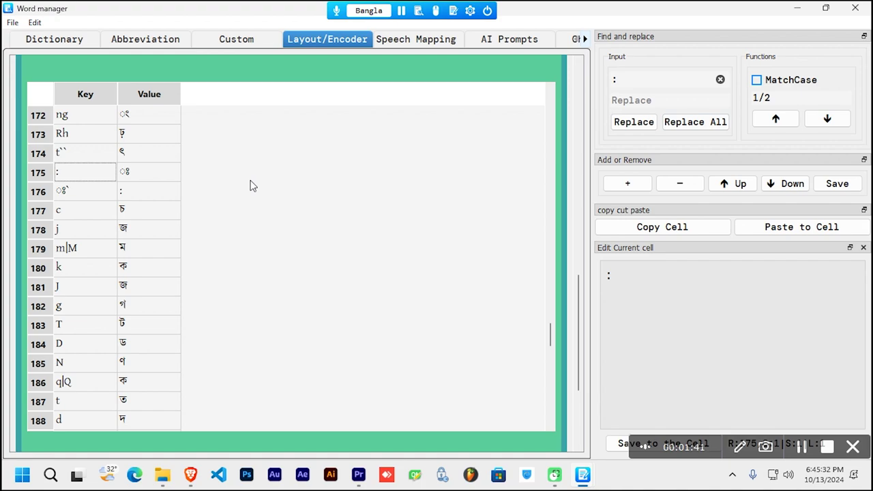
click(103, 180)
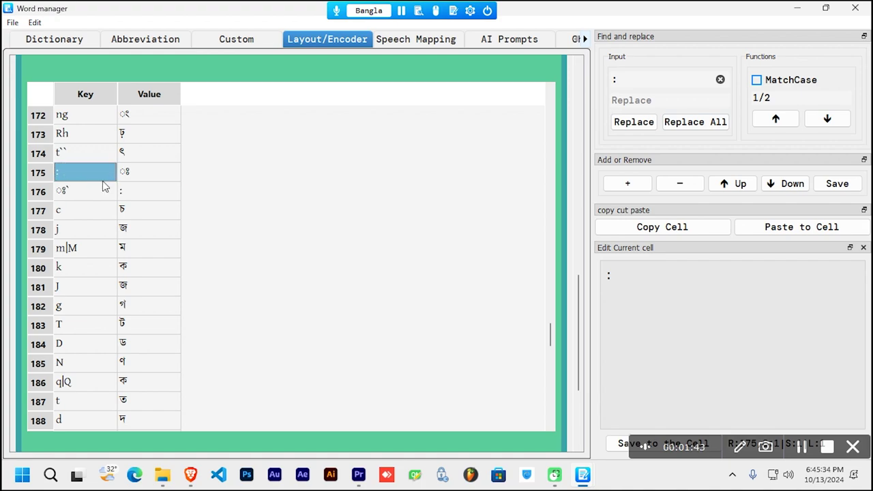
click(687, 189)
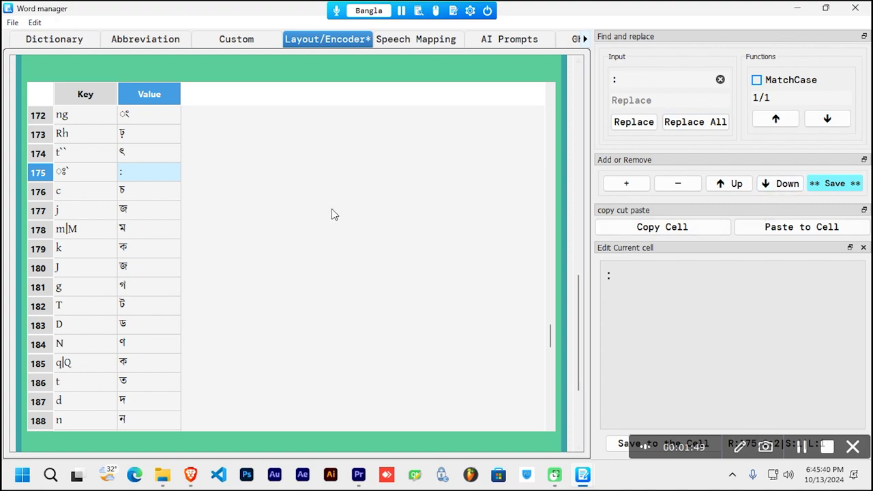
key(Left)
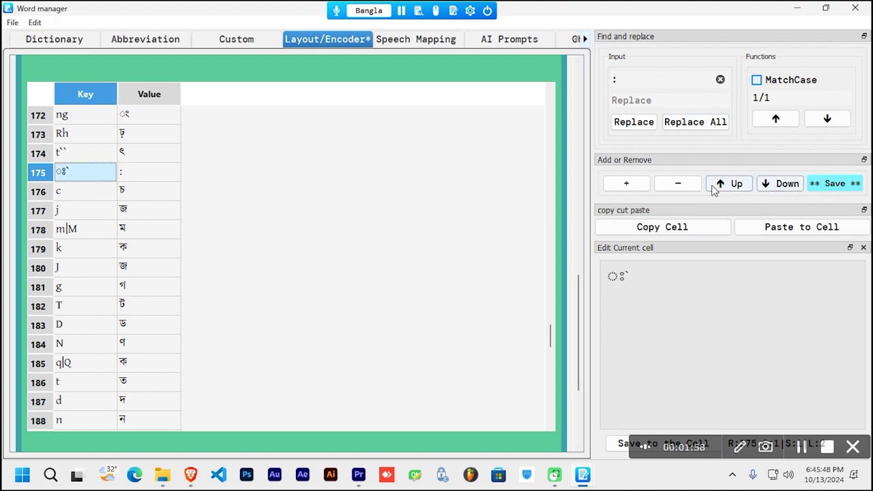
click(678, 184)
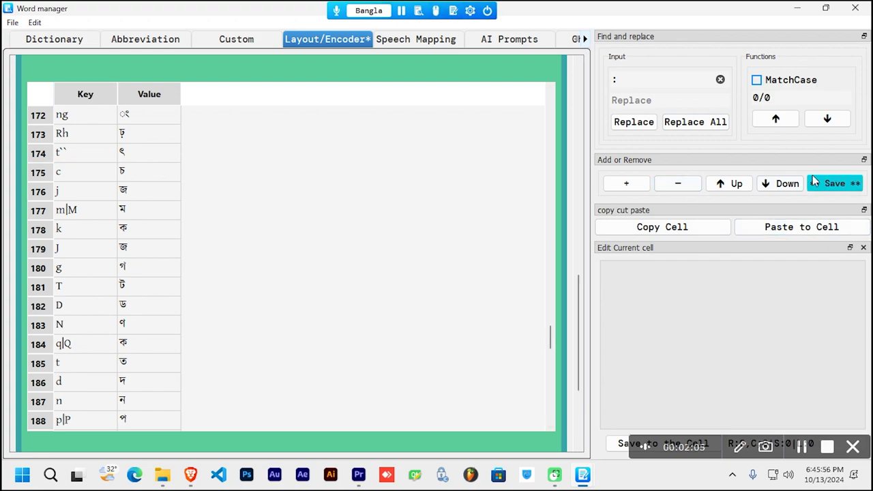
click(834, 184)
Step: Scroll to the key-blocking grid and uncheck the ; key
drag(551, 338, 556, 84)
drag(581, 287, 579, 101)
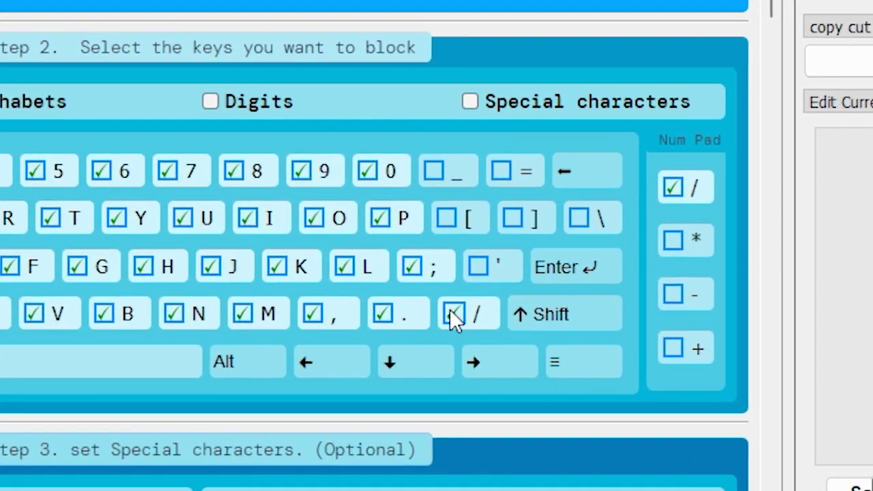
click(427, 271)
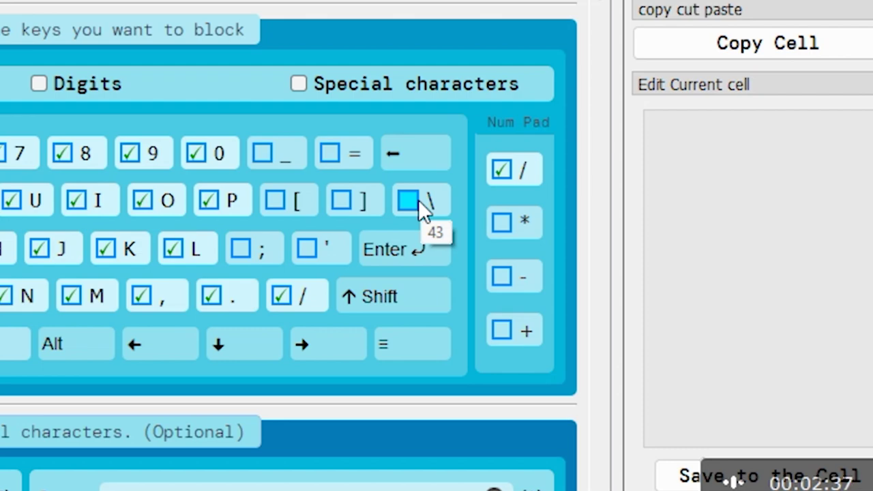
Step: Block the \ key, save, and insert a new empty row below row 1
click(418, 199)
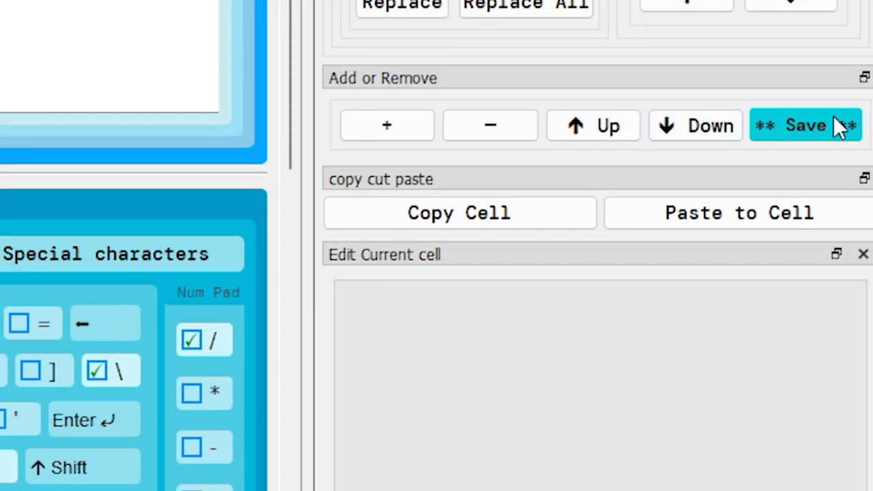
click(840, 127)
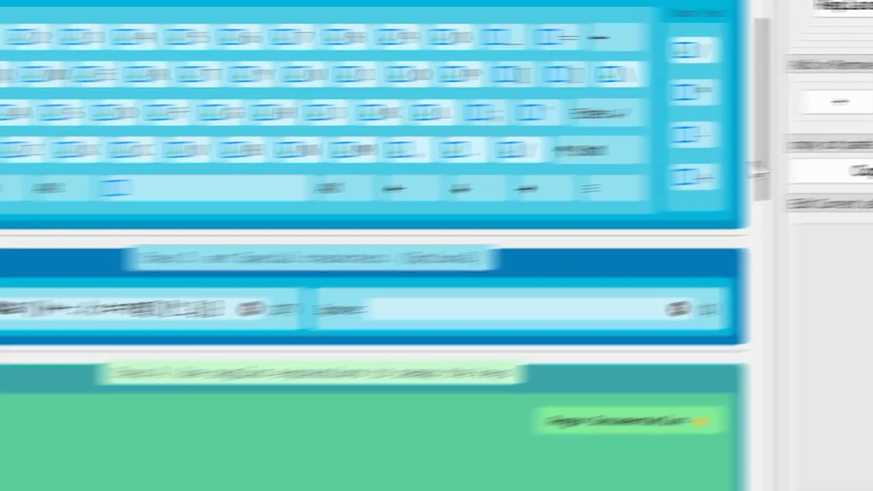
scroll(511, 174, down, 15)
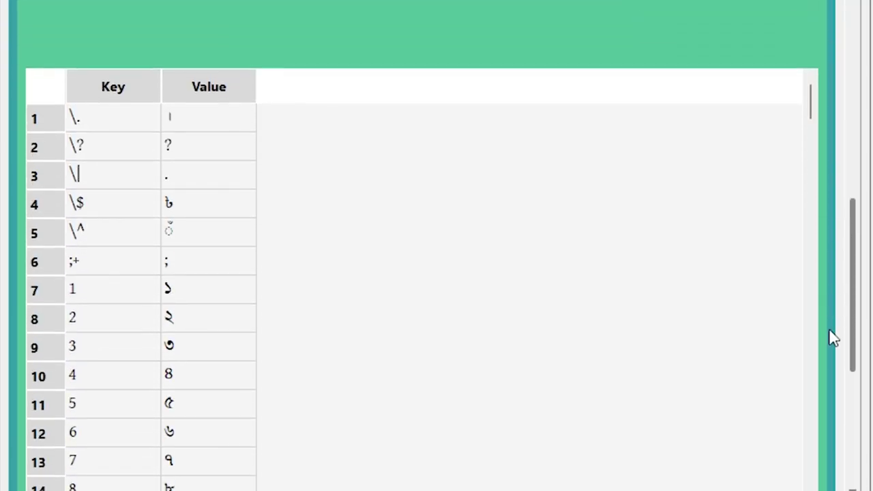
click(164, 65)
click(135, 70)
key(Insert)
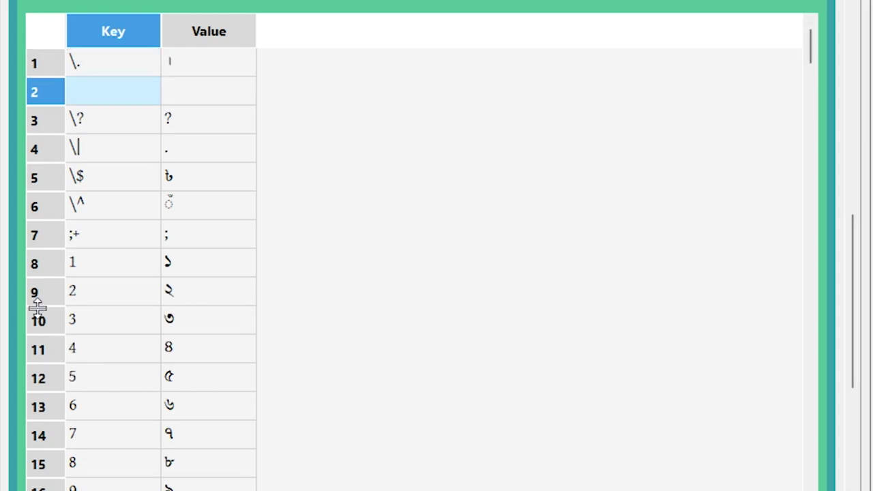
Step: Fill new row 2 with key \ and value ৎ from the on-screen Bangla keyboard
double_click(109, 80)
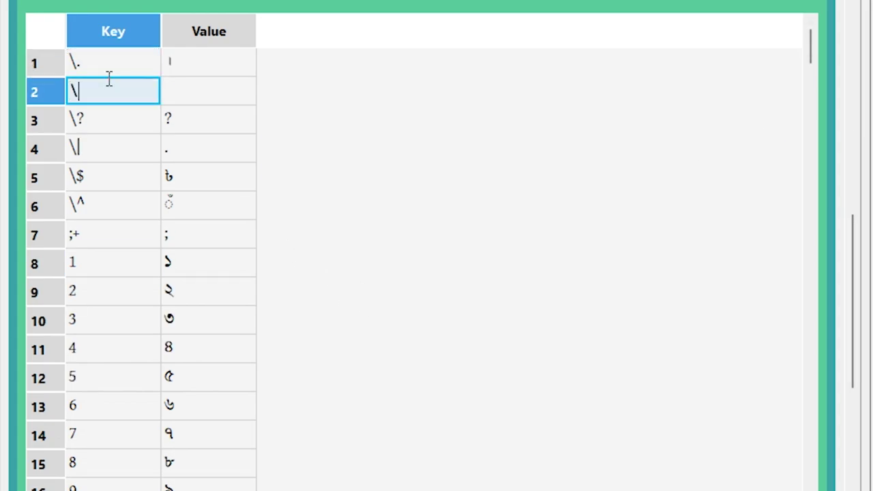
text(\)
click(198, 97)
click(198, 97)
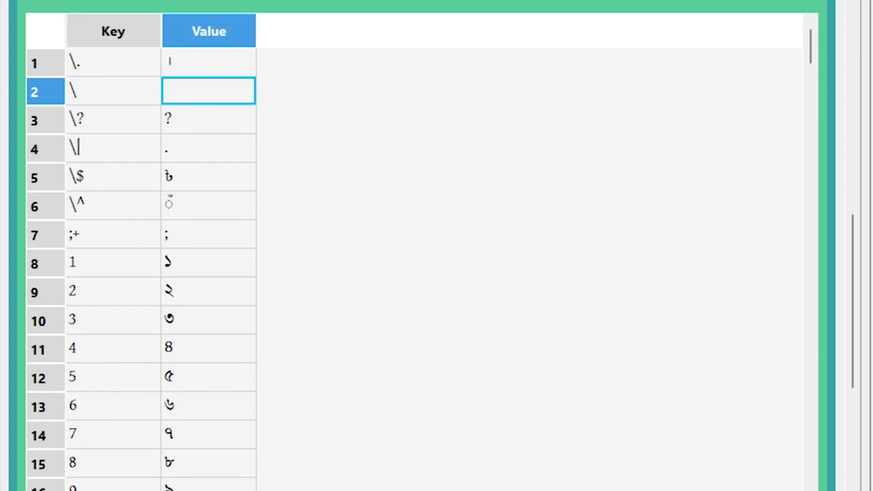
click(197, 102)
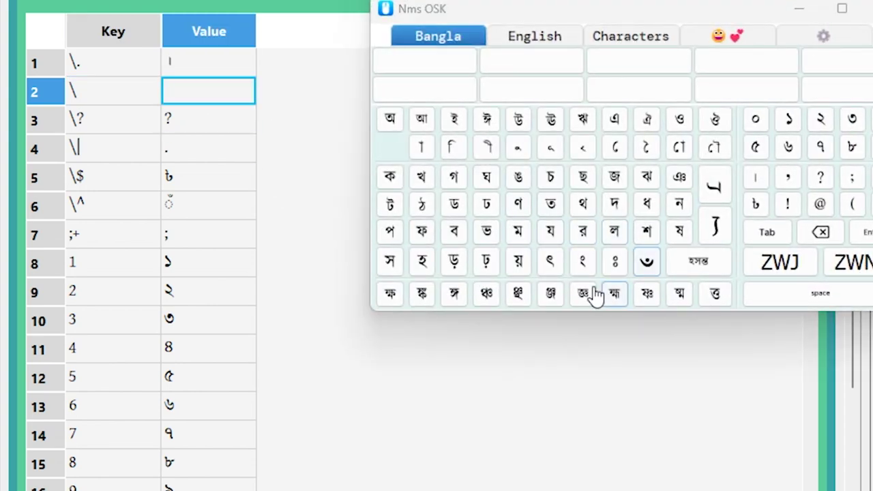
click(550, 261)
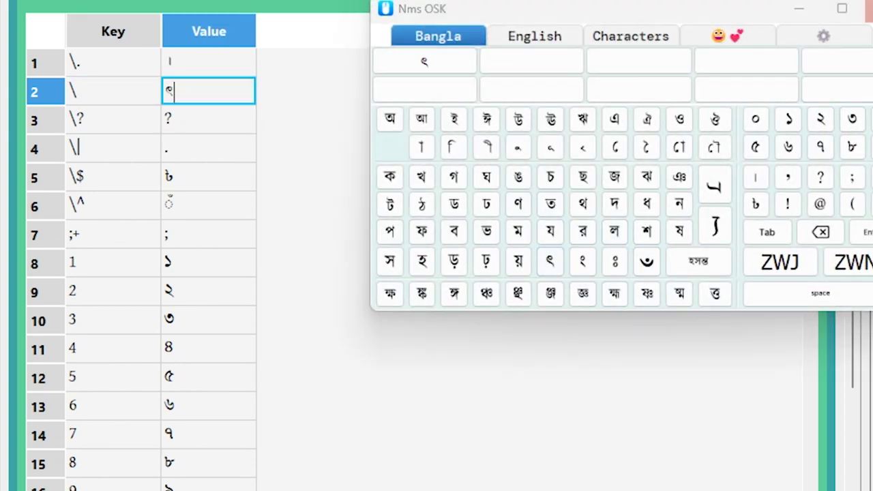
click(869, 10)
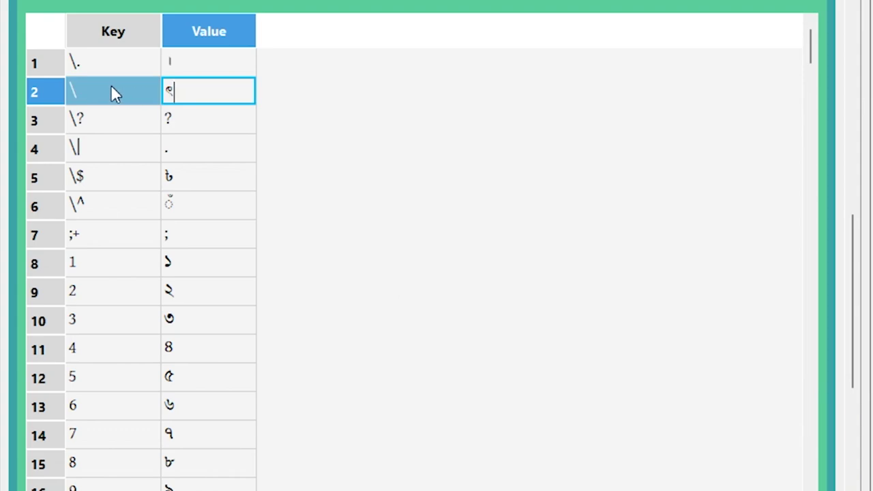
scroll(328, 197, up, 1)
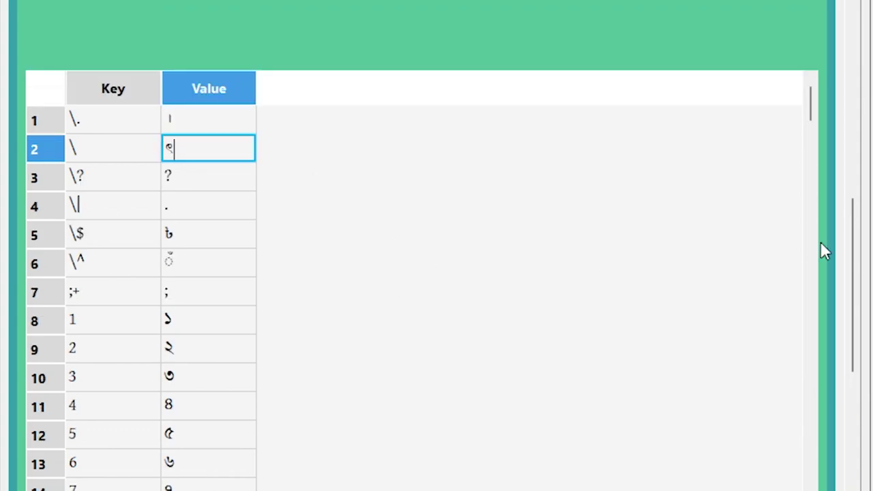
Step: Check the backslash escape rule in Regex Documentation, make row 2's key \\, and save
drag(857, 249, 856, 202)
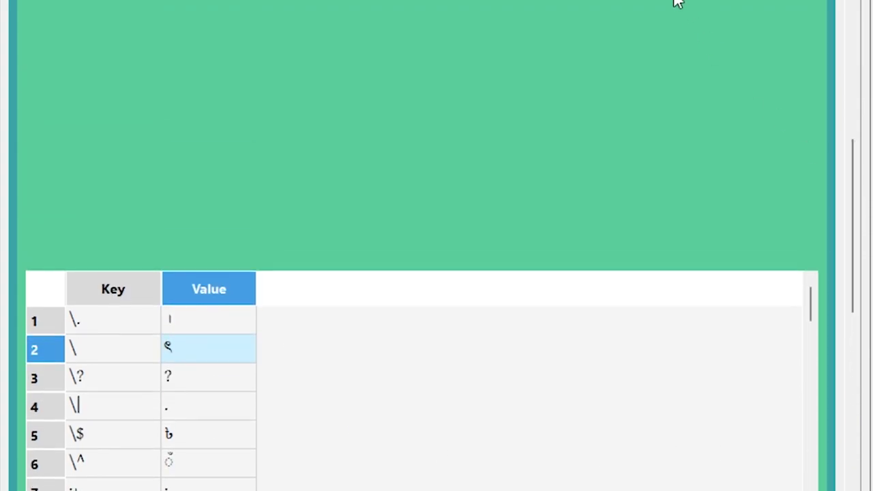
drag(662, 4, 664, 24)
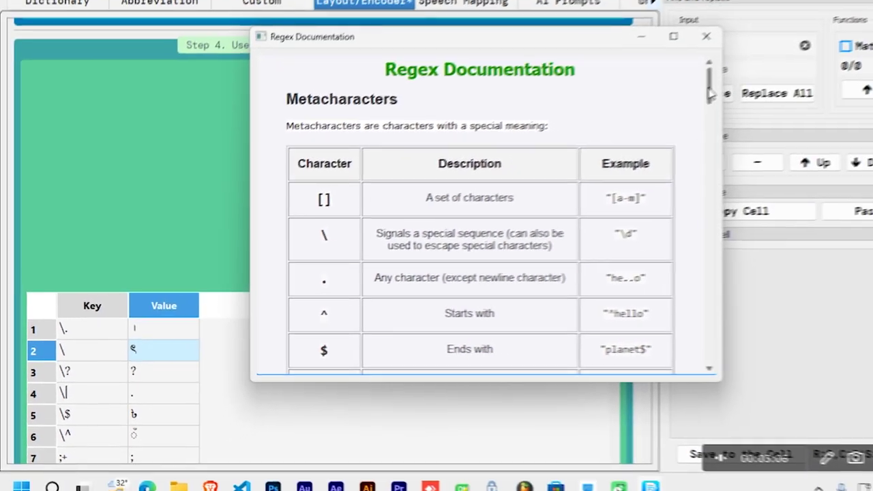
scroll(674, 119, down, 3)
drag(301, 79, 322, 359)
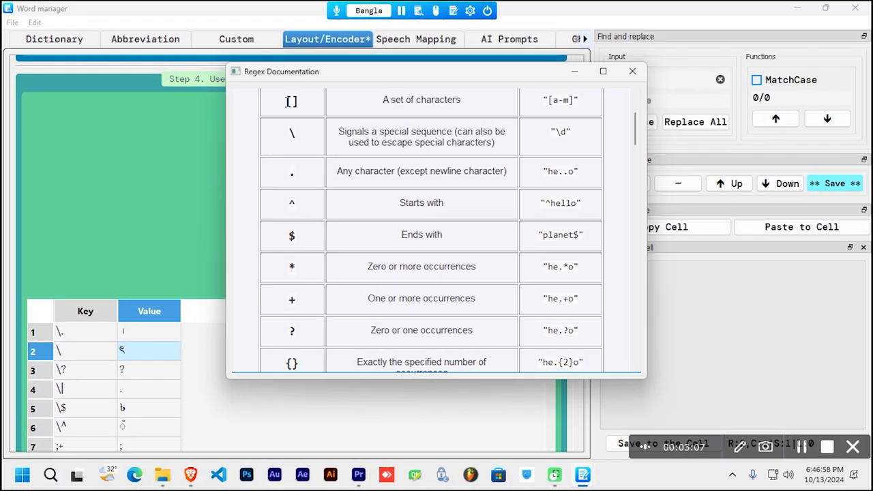
click(295, 126)
drag(303, 134, 288, 134)
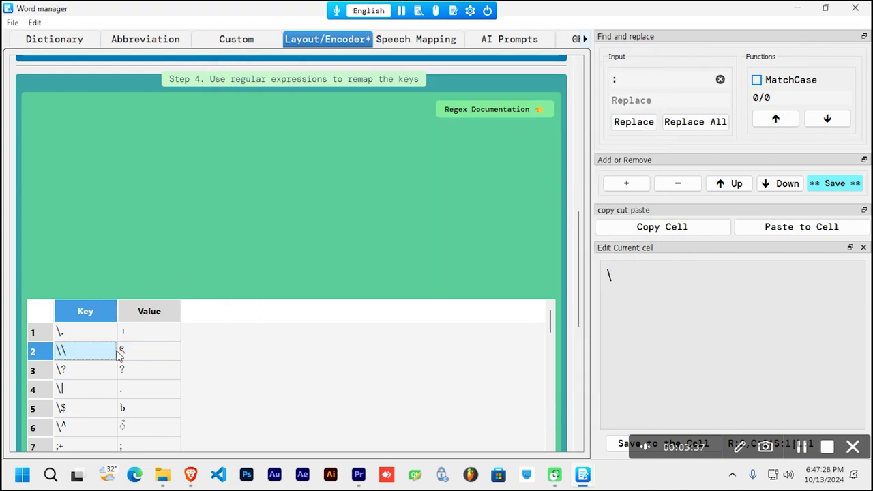
click(835, 184)
Step: In Doc Pad, type \ to confirm it gives ৎ, delete it, and close Doc Pad
click(454, 12)
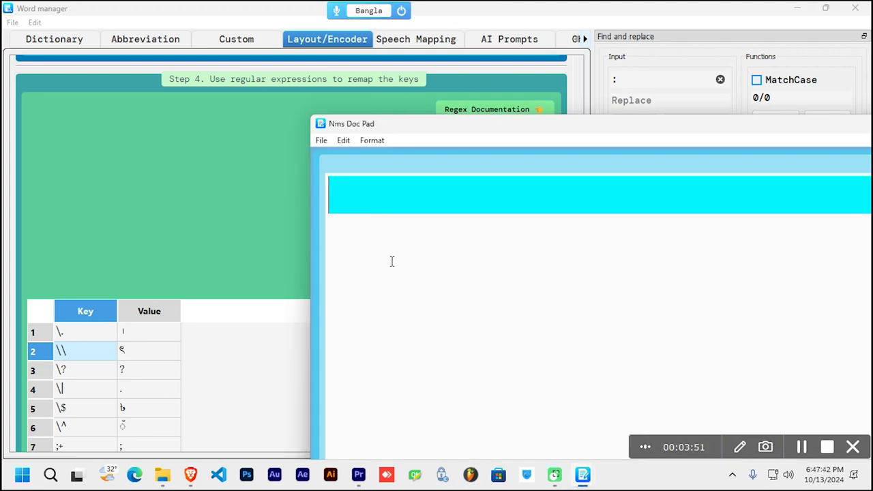
text(\)
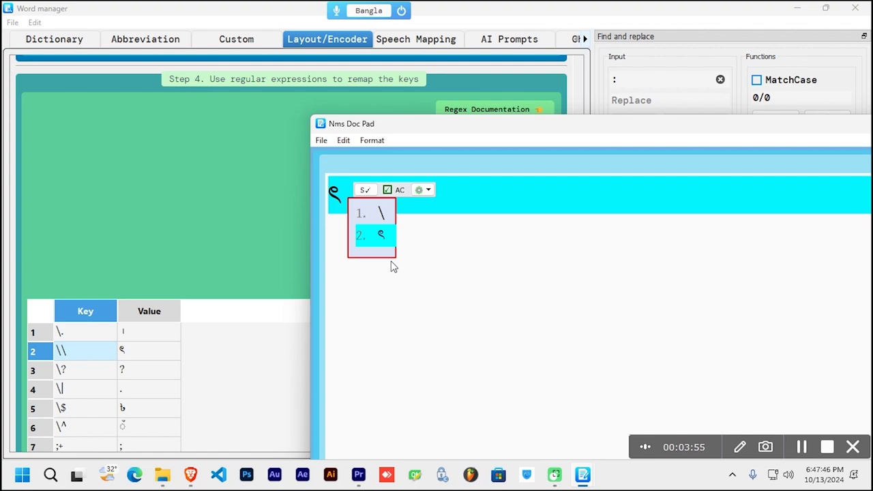
key(Up)
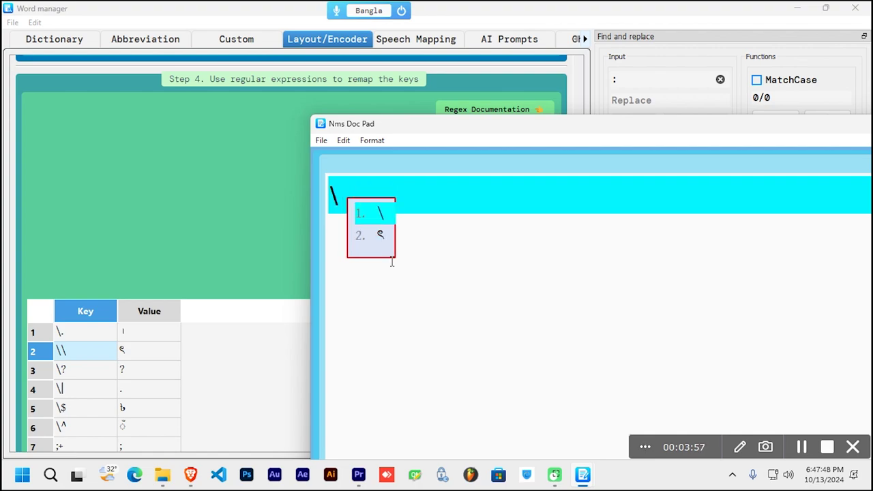
key(Down)
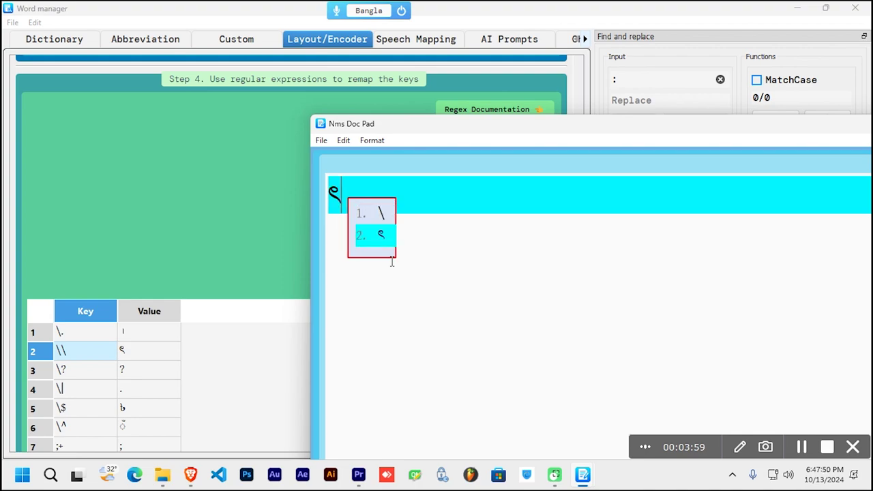
key(BackSpace)
key(BackSpace)
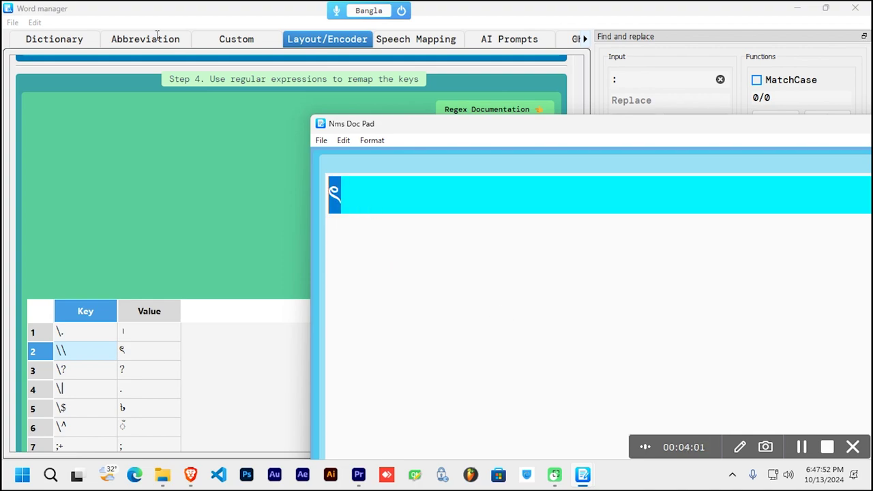
drag(392, 130, 325, 219)
drag(727, 214, 594, 174)
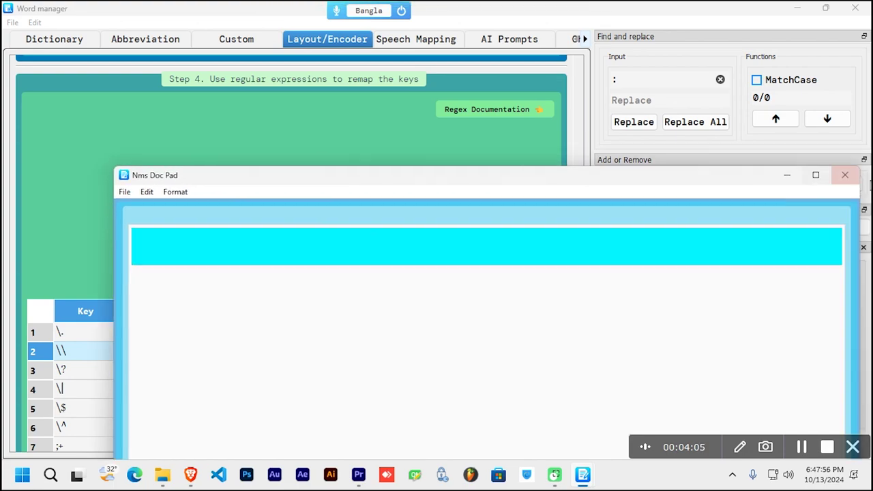
click(842, 173)
scroll(577, 294, down, 3)
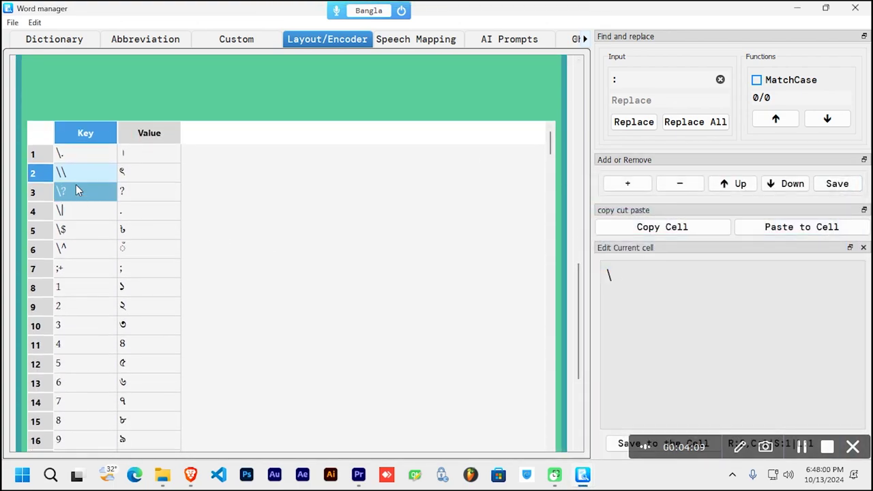
Step: Insert a new row 3 and enter its key as a literal backslash followed by '['
click(624, 186)
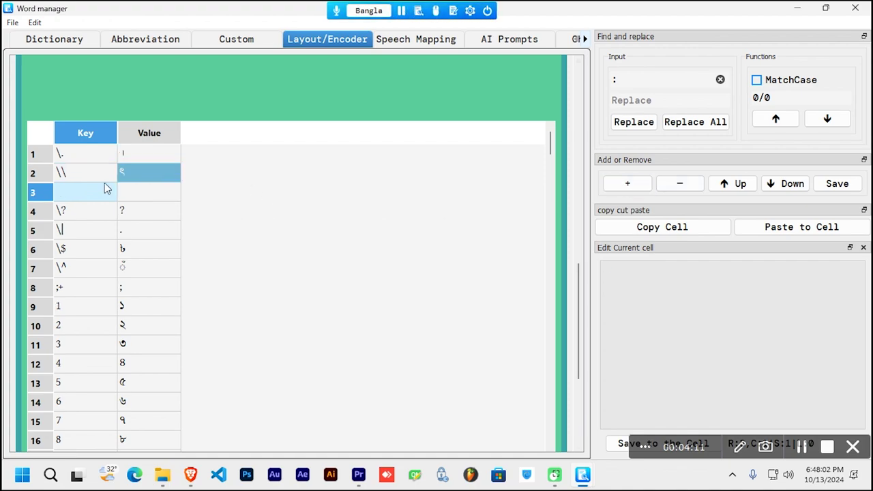
double_click(68, 193)
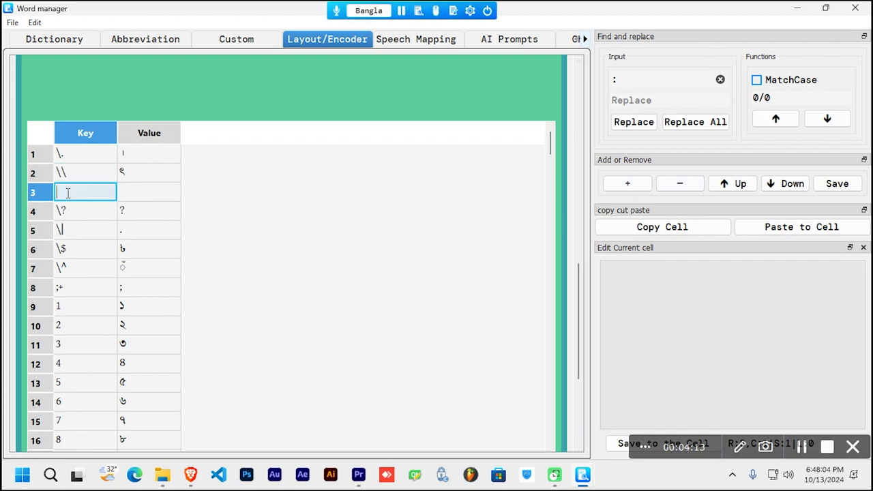
text(\)
key(Up)
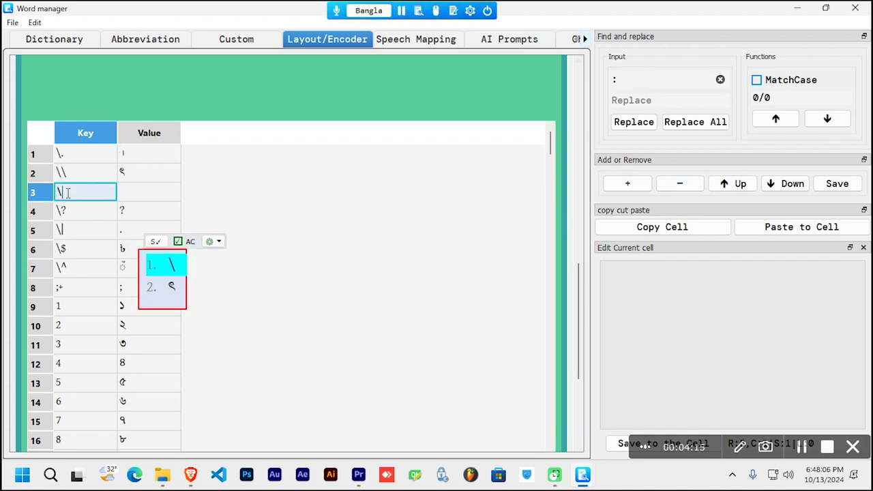
key(ctrl+space)
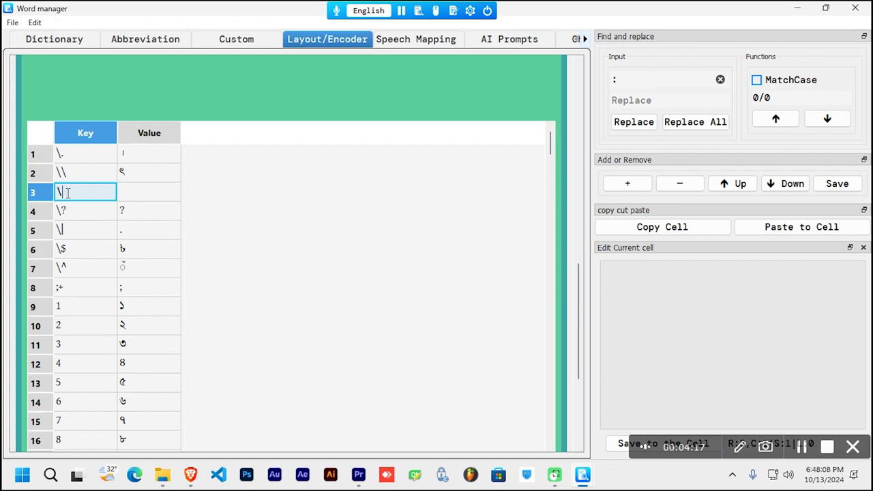
text([)
click(318, 308)
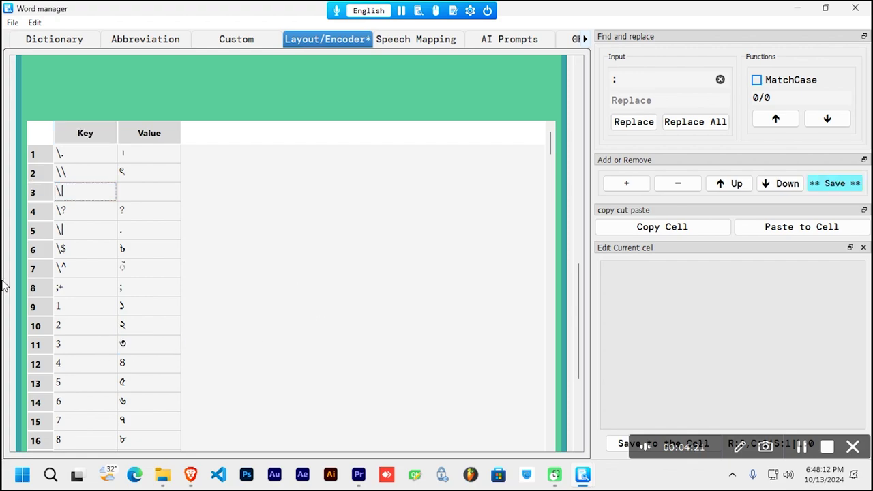
click(61, 193)
Step: Check the Either/or syntax in the Regex Documentation, then close it
scroll(394, 300, up, 1)
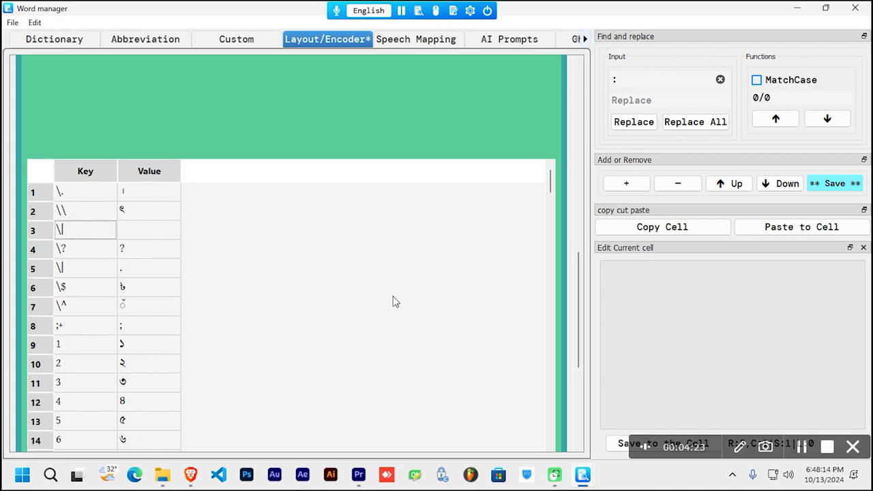
drag(577, 303, 493, 145)
click(497, 117)
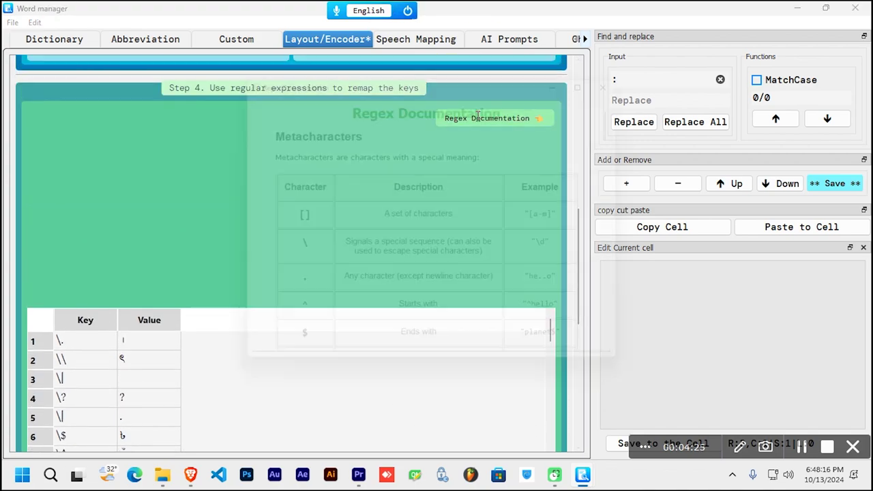
drag(636, 120, 635, 153)
drag(376, 213, 449, 207)
click(450, 207)
click(632, 71)
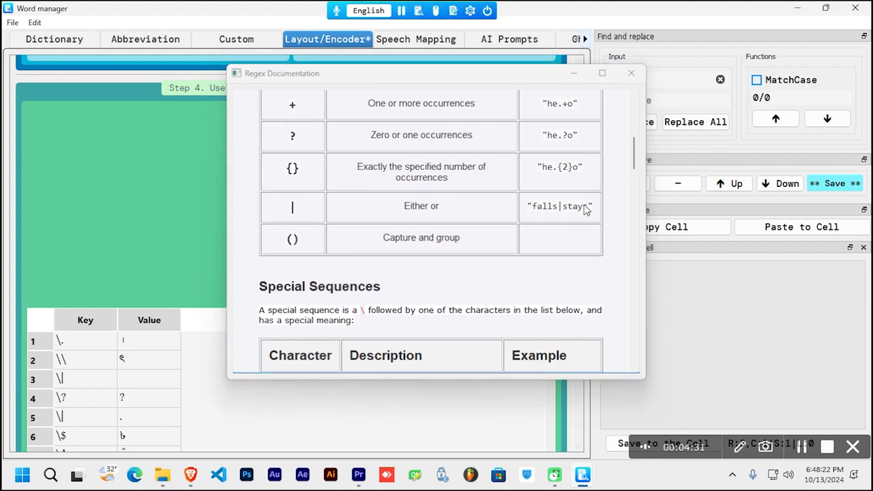
Step: Compare row 3's key entry with the \$ entry in row 6 and the \| entry in row 5
drag(574, 296, 580, 328)
click(124, 285)
click(62, 250)
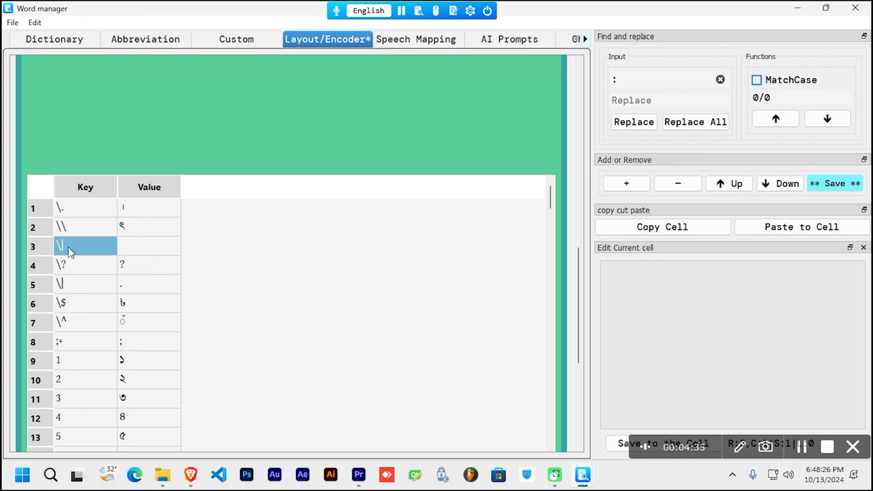
click(107, 313)
click(71, 290)
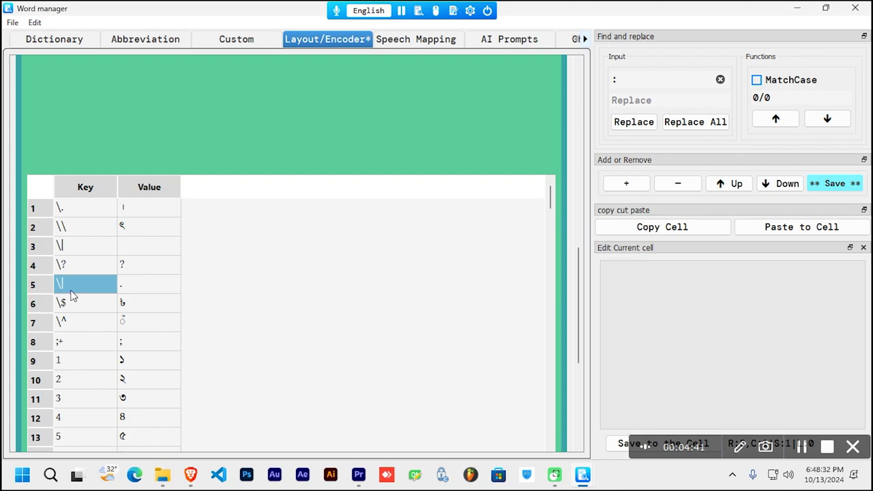
Step: Delete the duplicate row 5 from the layout table
click(139, 288)
double_click(140, 286)
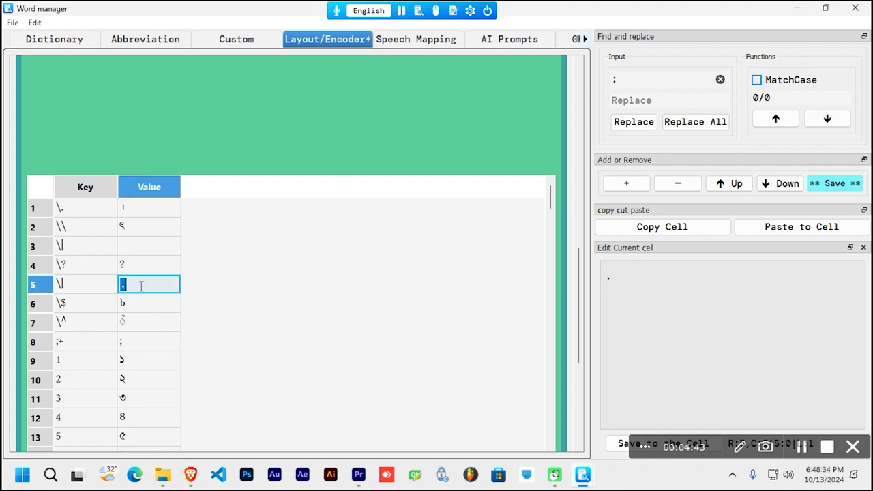
click(199, 290)
click(85, 289)
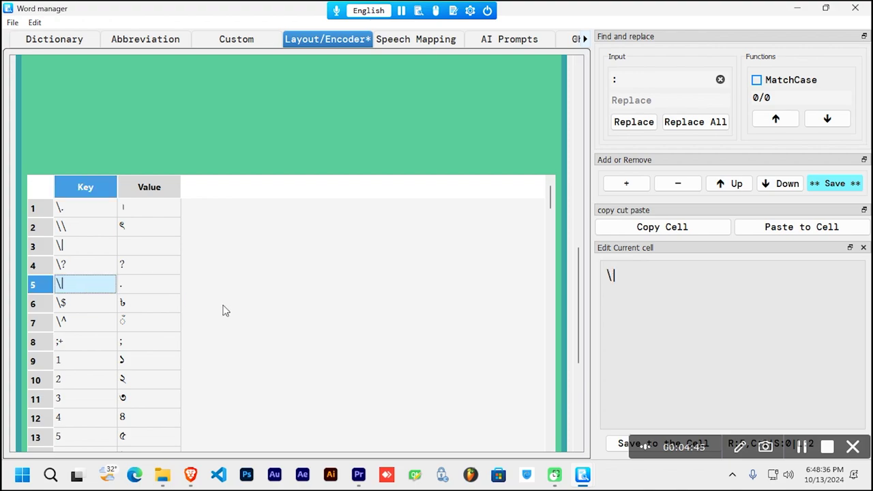
click(672, 184)
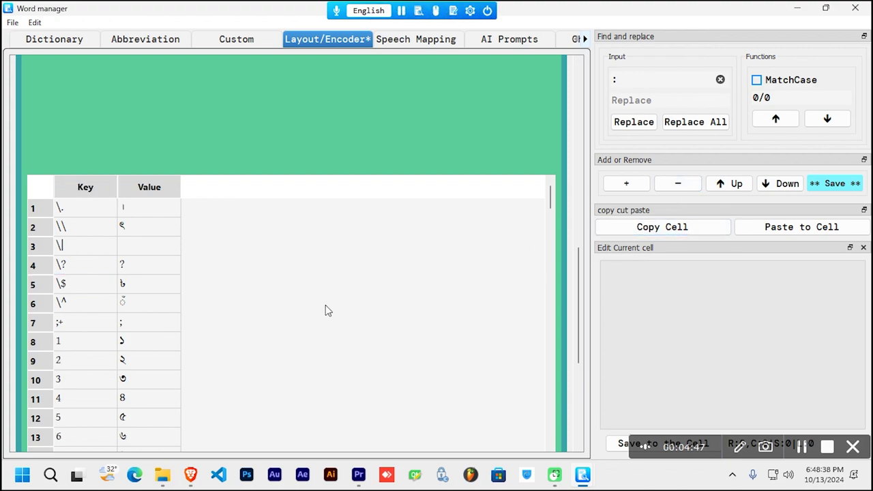
Step: Set row 3's value to ঃ with the on-screen Bangla keyboard and save the layout
click(148, 245)
double_click(149, 245)
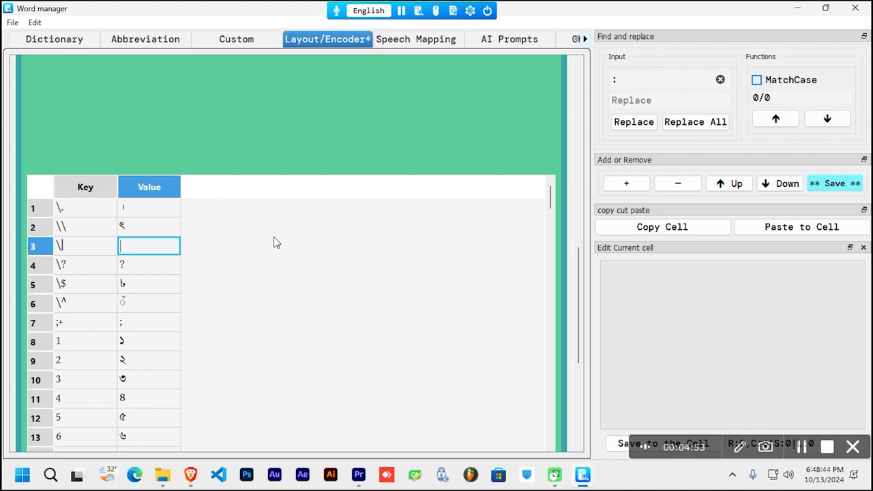
click(436, 10)
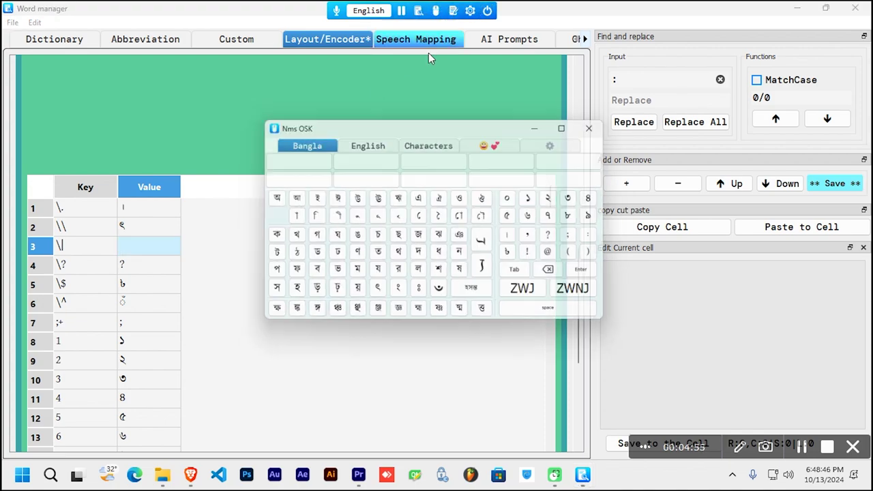
double_click(123, 246)
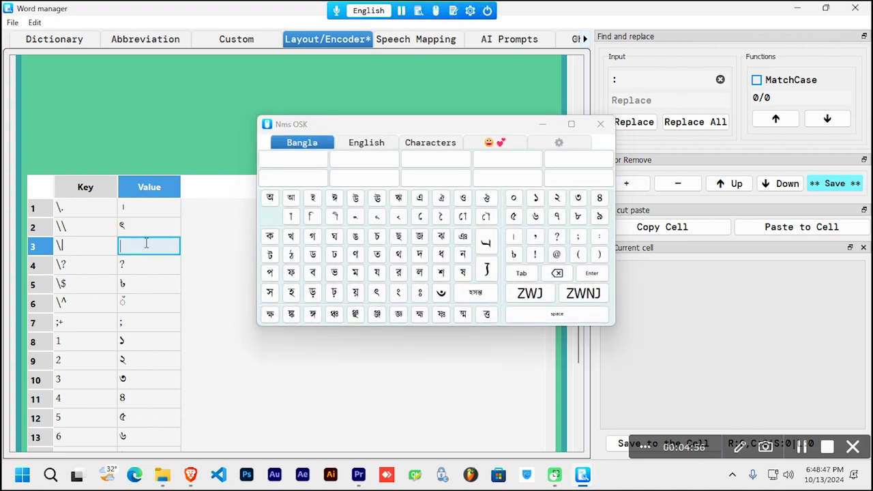
click(419, 298)
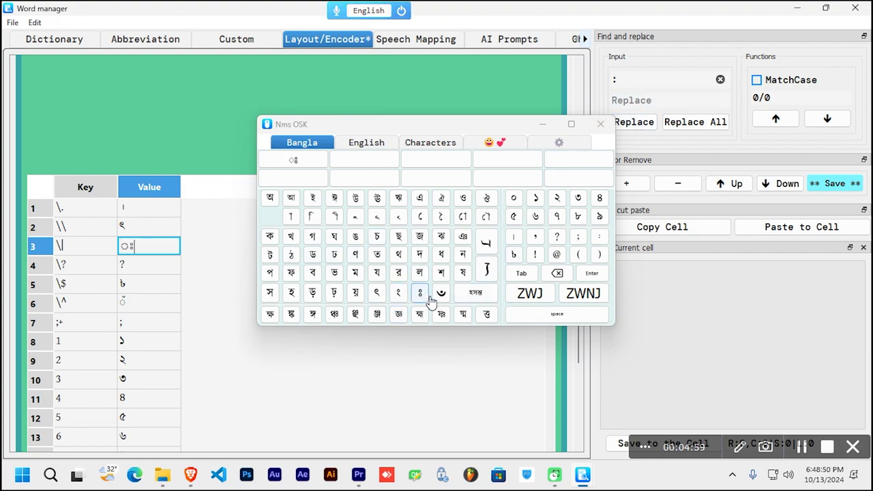
click(601, 123)
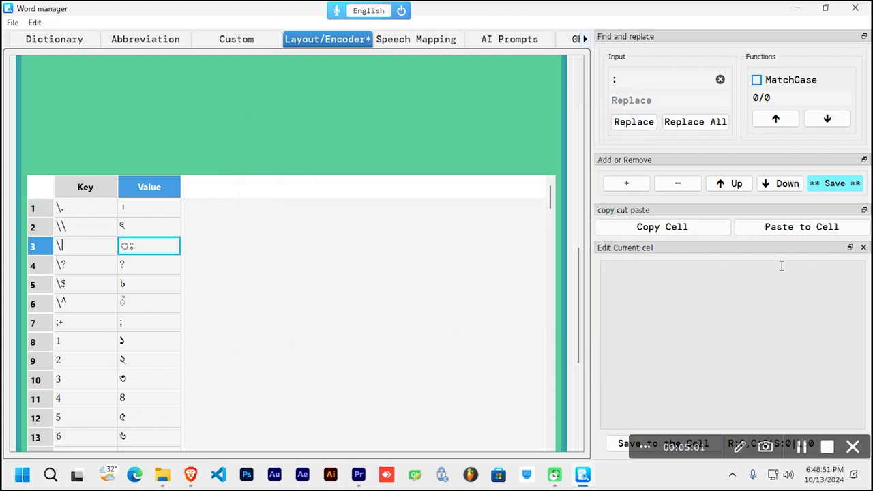
click(831, 185)
Step: In Doc Pad with Bangla typing on, type the test keys \ \| : ; to check the remapping
click(453, 10)
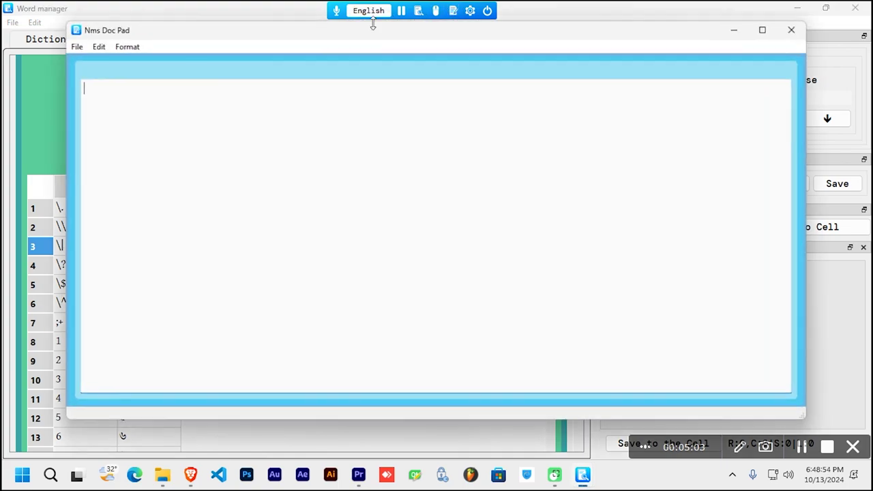
click(369, 10)
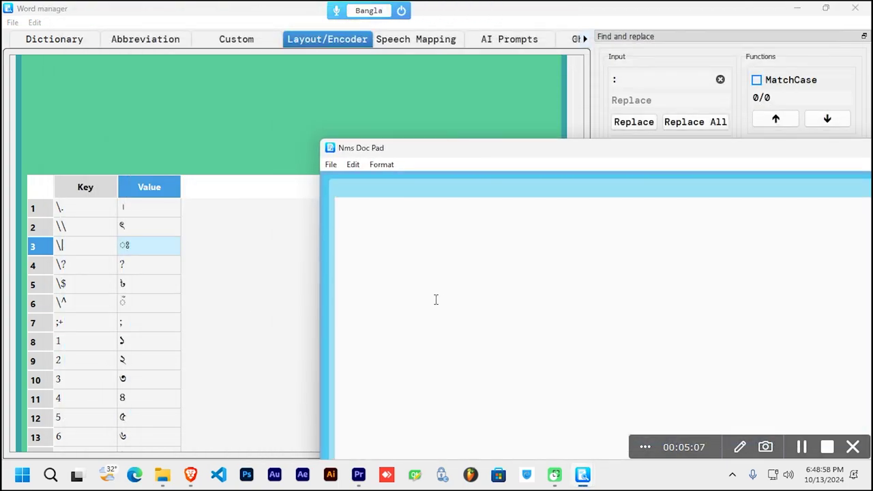
text(\)
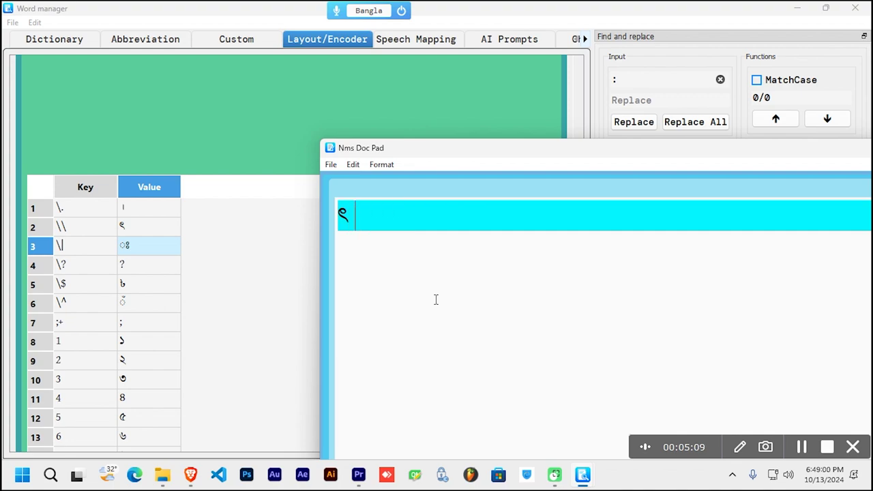
text( \|)
text( :)
text( ;)
Step: Back in the Word manager, inspect the Ngkkh and kkhN key entries in the layout table
click(274, 302)
scroll(261, 323, down, 4)
scroll(192, 351, down, 7)
scroll(191, 350, up, 3)
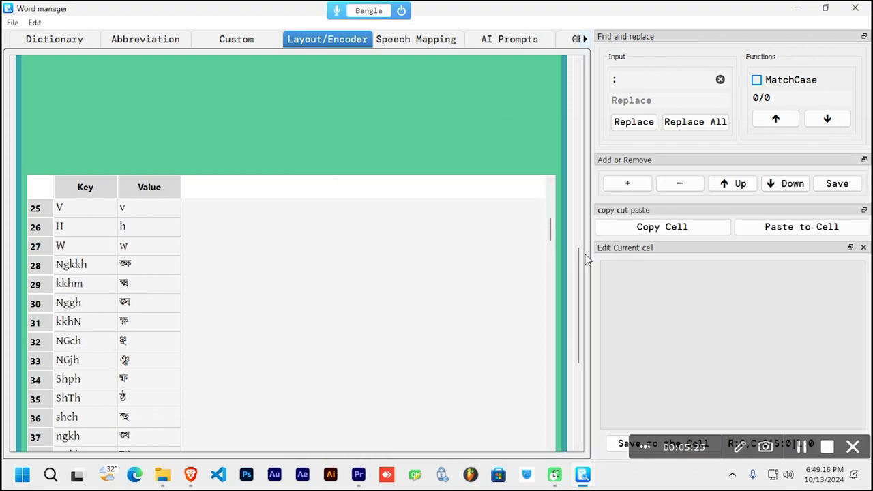
drag(578, 259, 579, 276)
scroll(368, 295, up, 1)
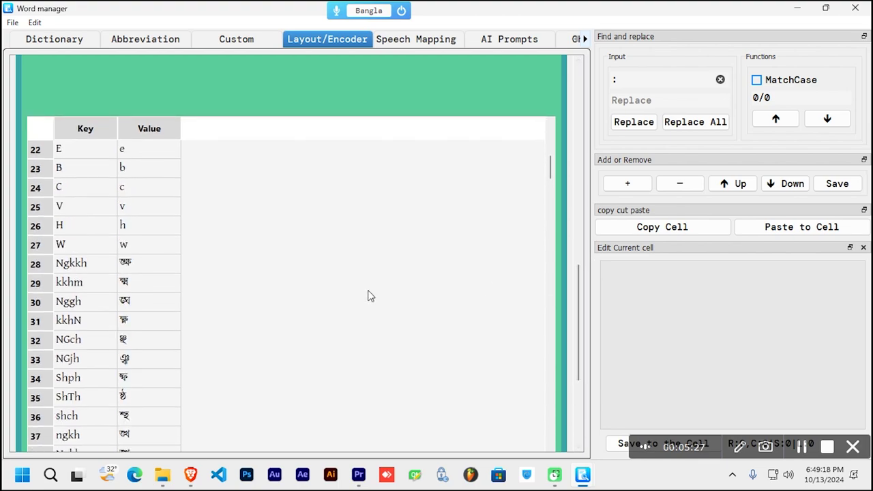
click(87, 266)
click(82, 320)
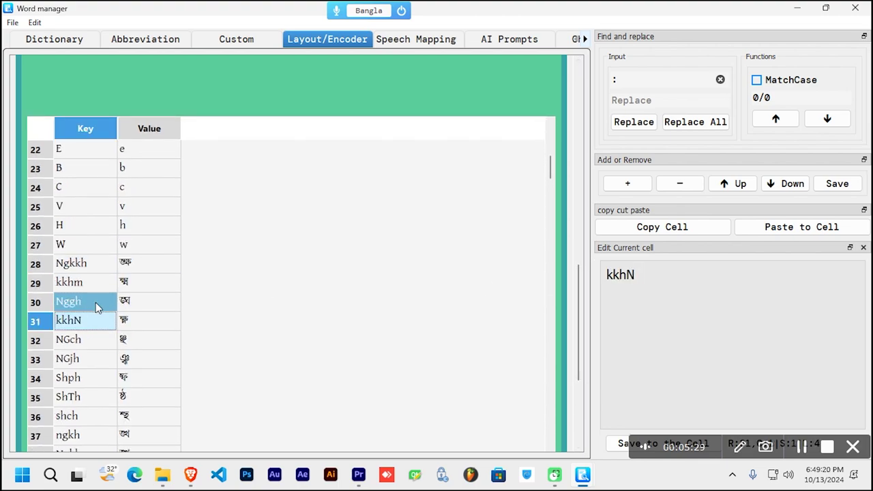
click(92, 267)
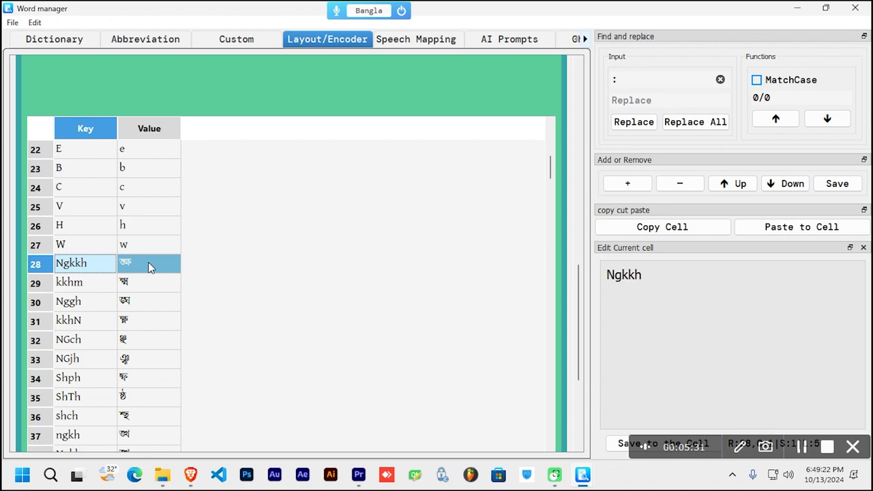
Step: Scroll to the top of the Layout/Encoder page to view the version 1.1 layout details
scroll(505, 273, down, 3)
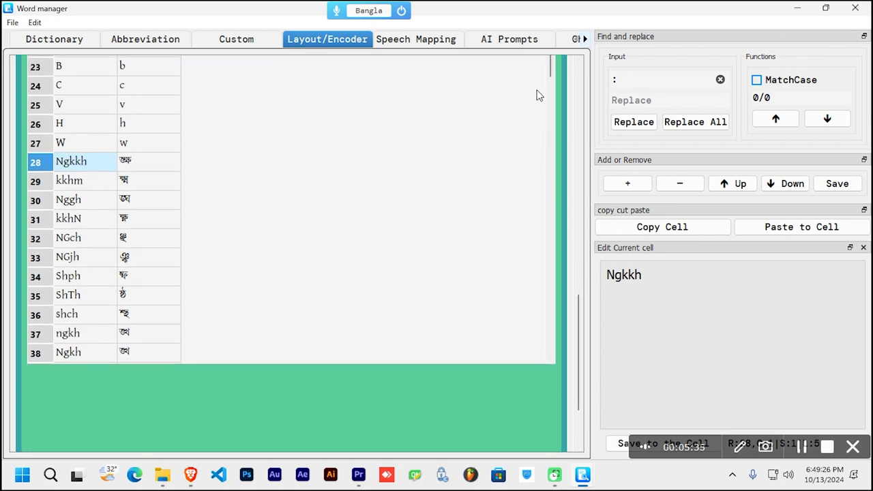
scroll(553, 136, up, 3)
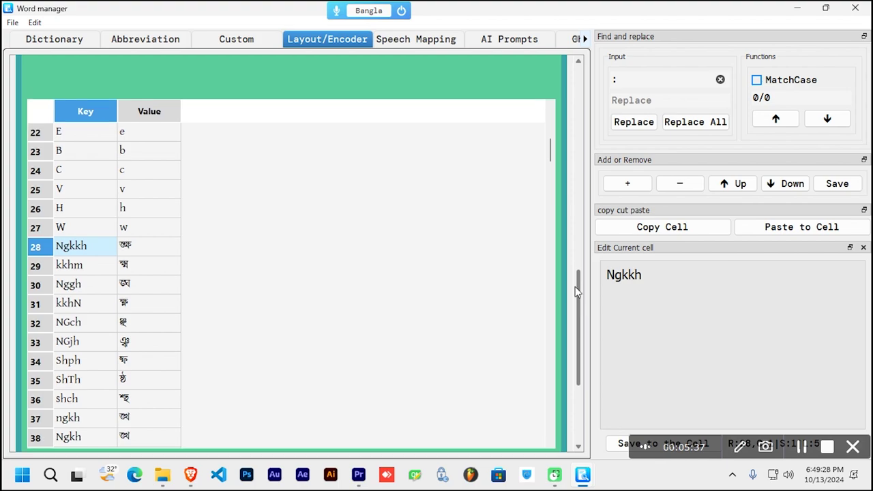
drag(551, 176, 545, 253)
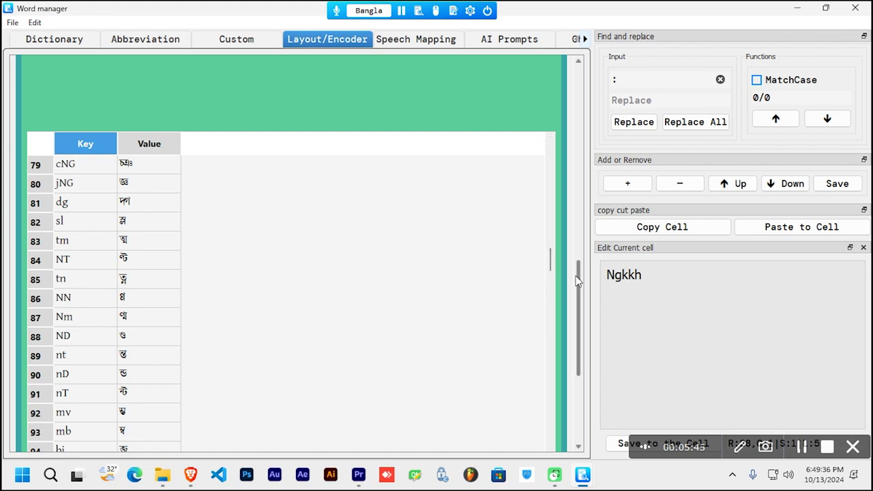
scroll(576, 282, down, 1)
scroll(573, 287, up, 10)
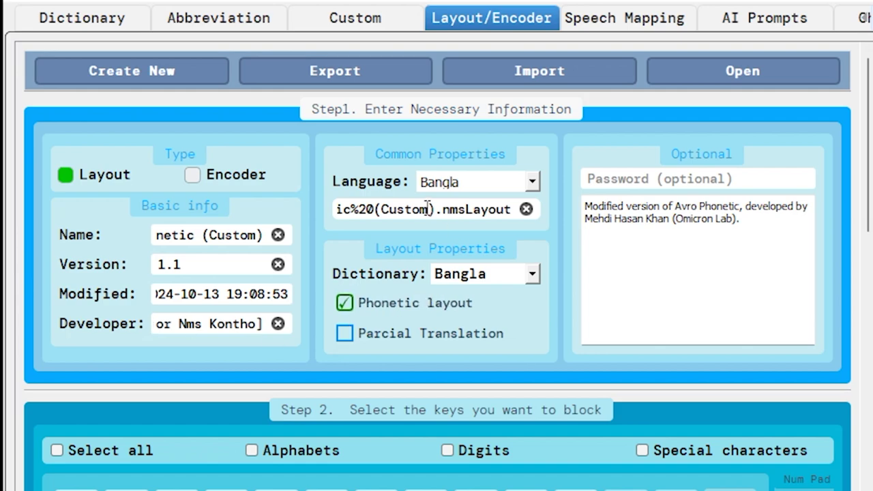
click(531, 184)
click(545, 180)
click(530, 183)
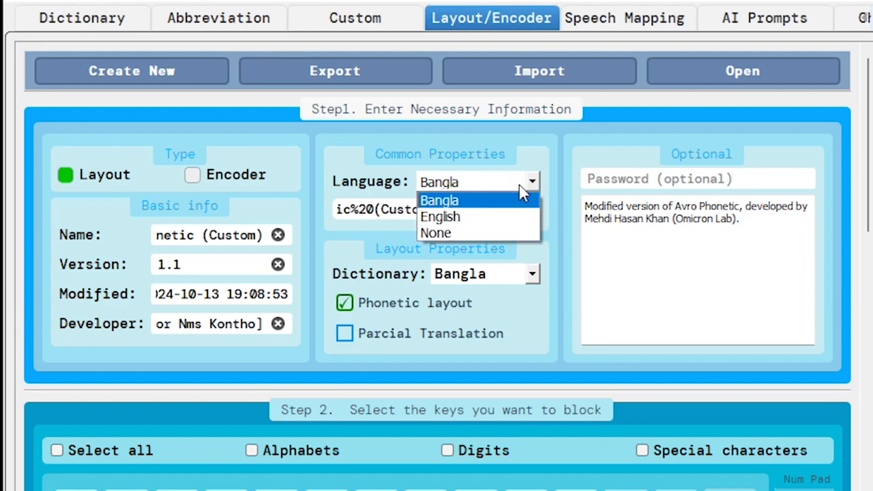
click(475, 204)
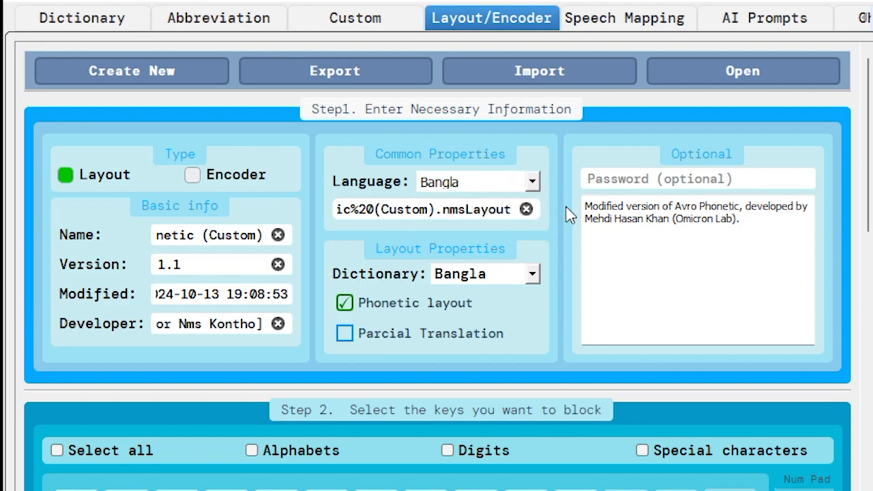
key(shift+Right)
key(shift+Right)
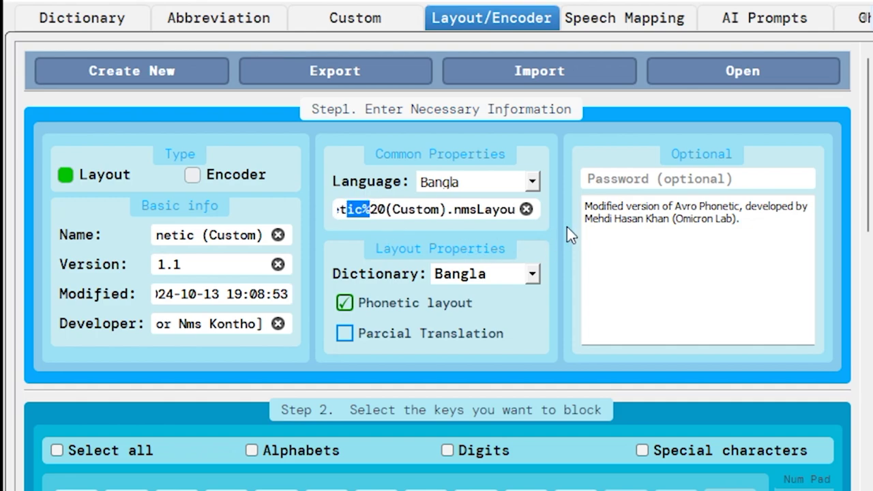
click(571, 232)
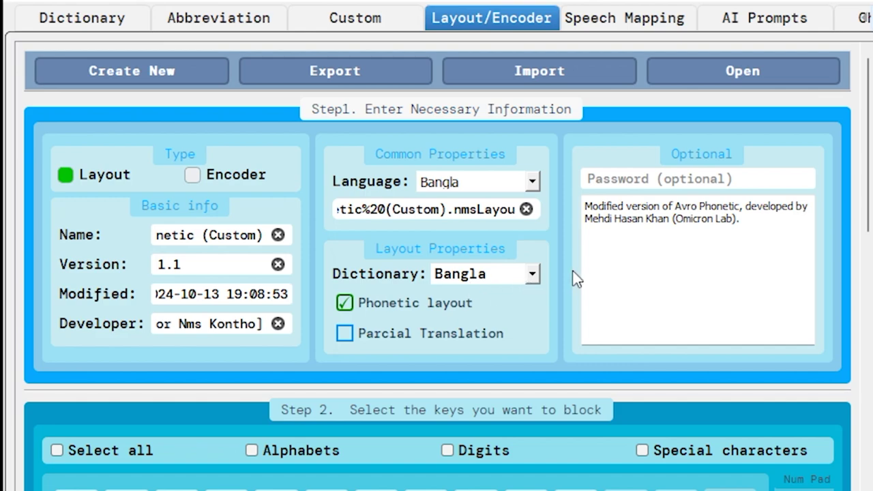
scroll(867, 136, down, 1)
scroll(866, 136, up, 1)
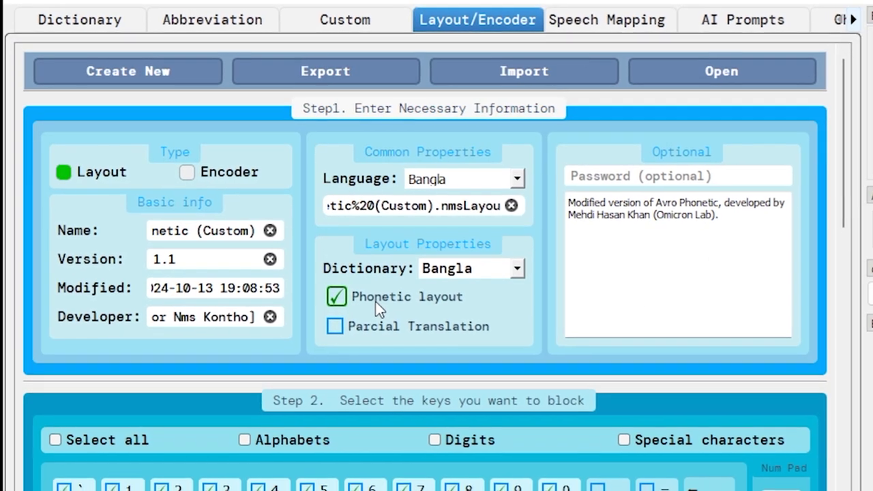
click(496, 271)
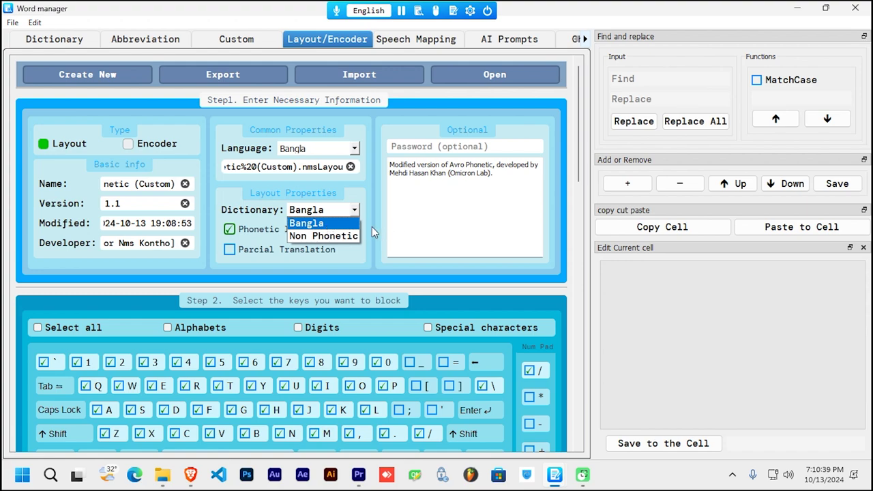
Step: Review the Bangla layout's dictionary options, keep Bangla, and scroll down to Step 3
click(374, 231)
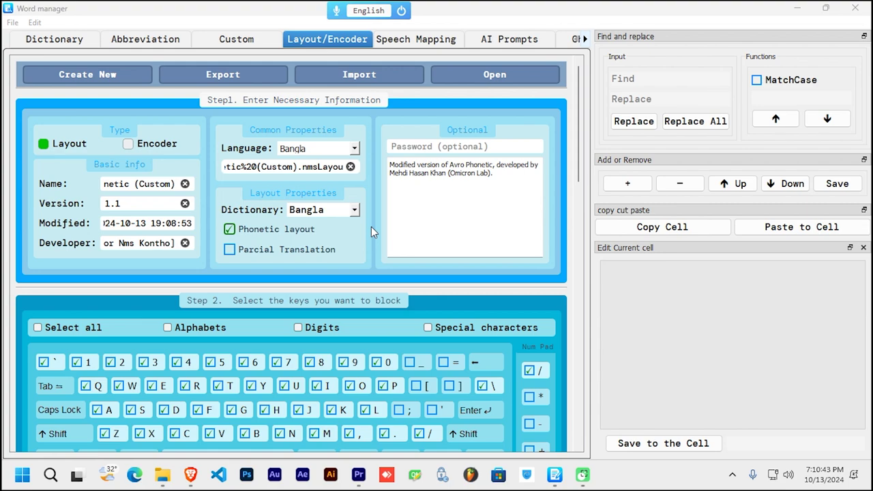
click(470, 10)
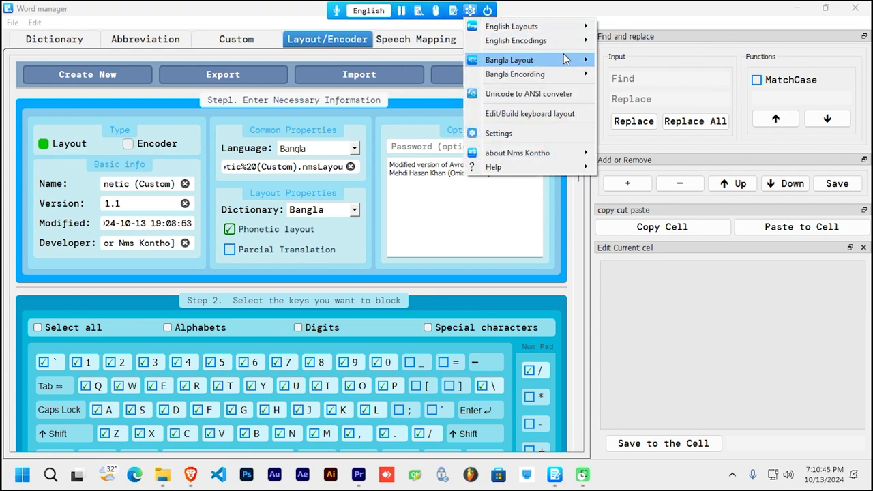
mouse_move(565, 60)
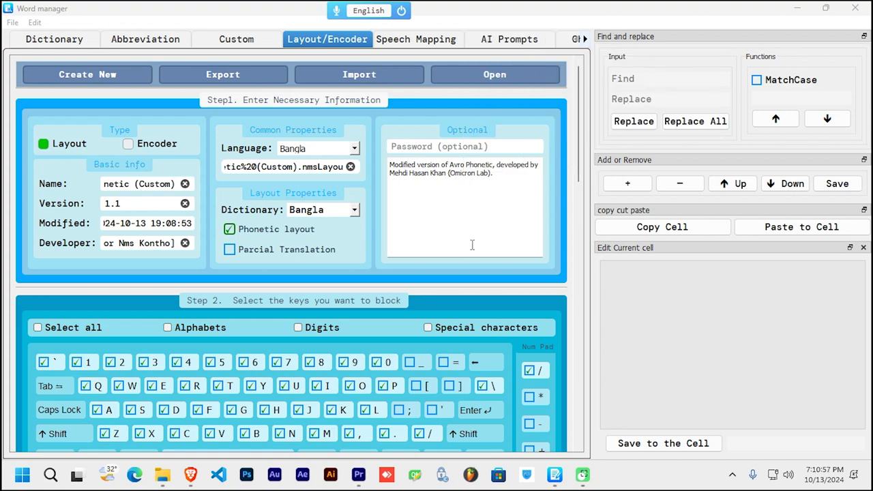
click(340, 211)
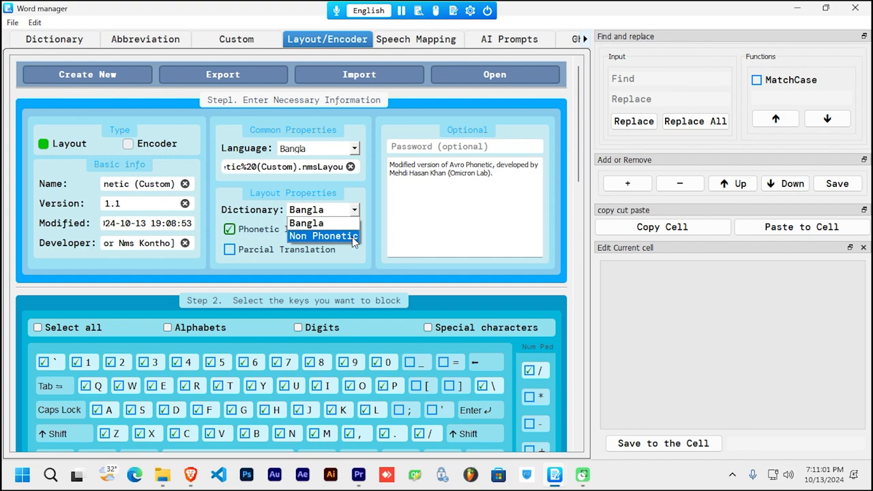
click(352, 237)
scroll(74, 222, down, 5)
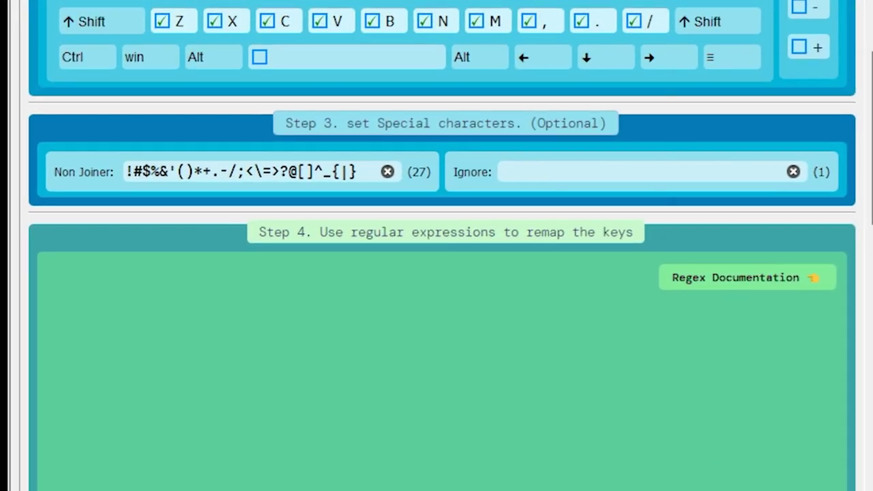
Step: Clear the Doc Pad and type 'shobdo.' to get শব্দ।
key(alt+Tab)
key(ctrl+a)
key(BackSpace)
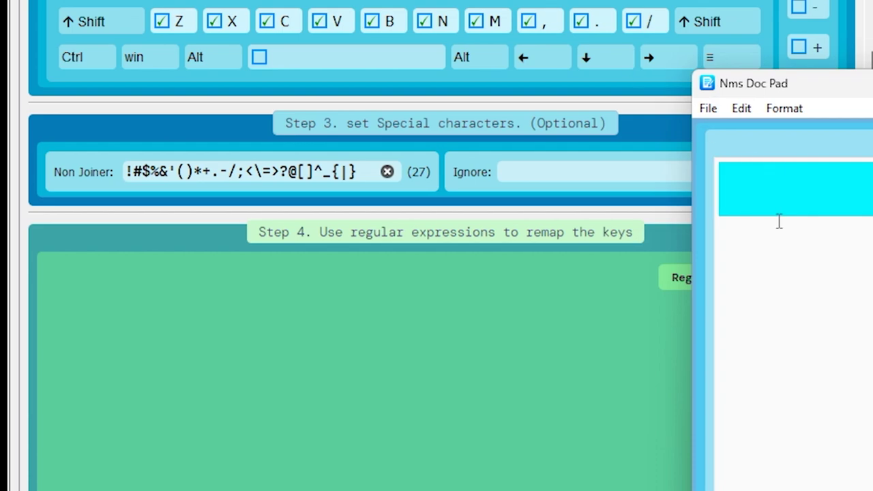
text(shob)
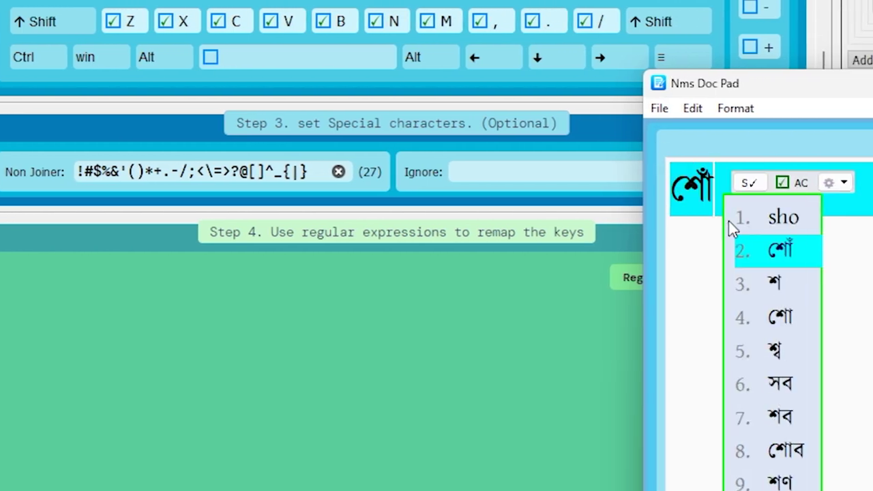
text(do)
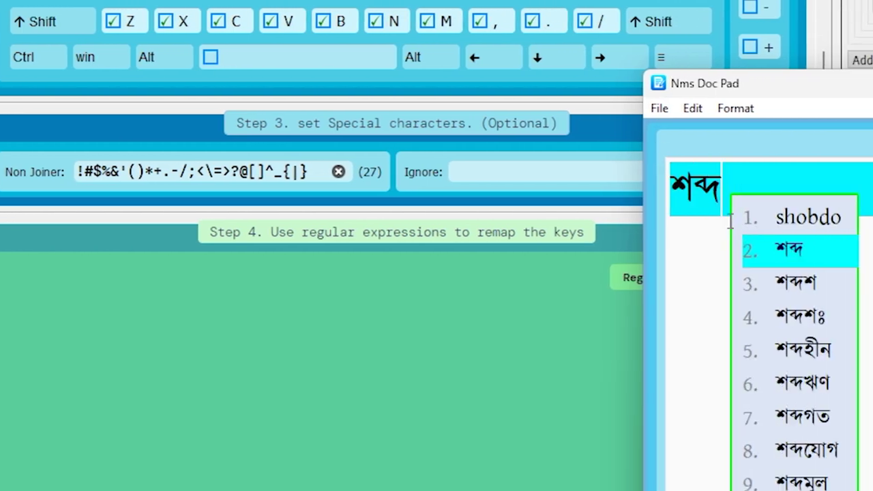
text(.)
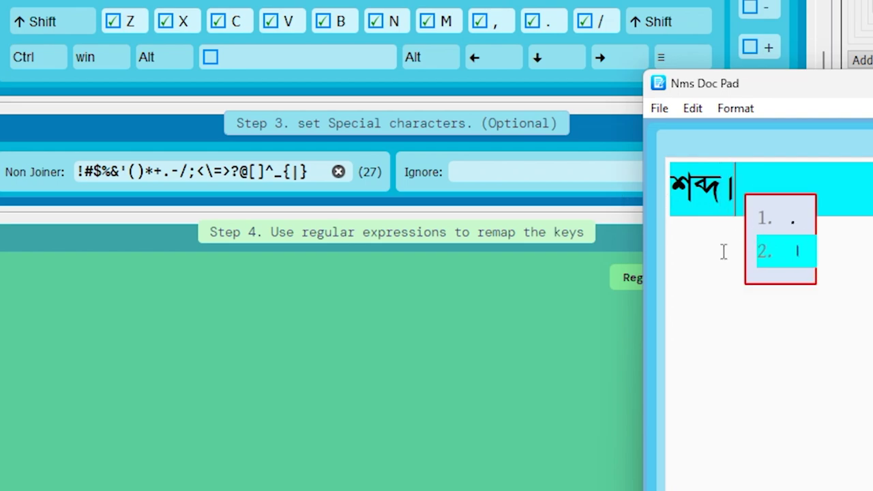
Step: Locate the full stop in the Non Joiner list and place the cursor after it
click(459, 328)
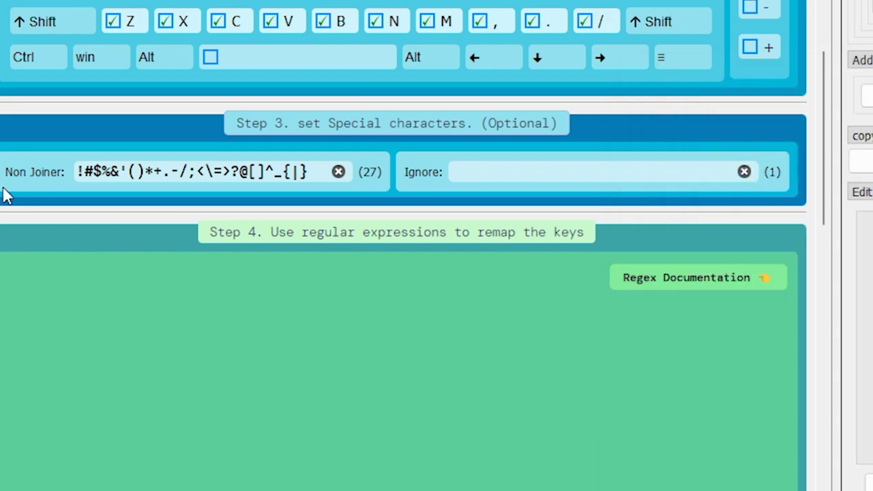
drag(80, 172, 293, 171)
click(218, 176)
drag(164, 176, 171, 176)
click(194, 176)
scroll(655, 125, up, 1)
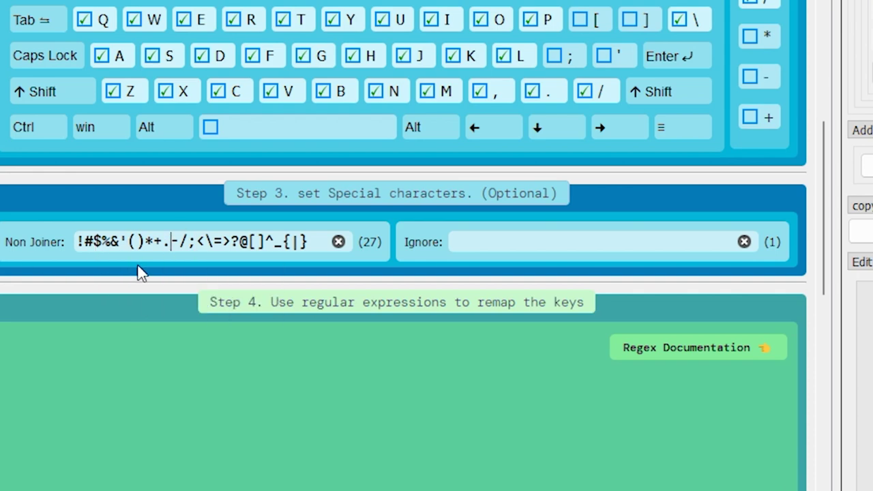
Step: Remove the full stop from the Non Joiner list and retest 'shobdo.' in Doc Pad
key(BackSpace)
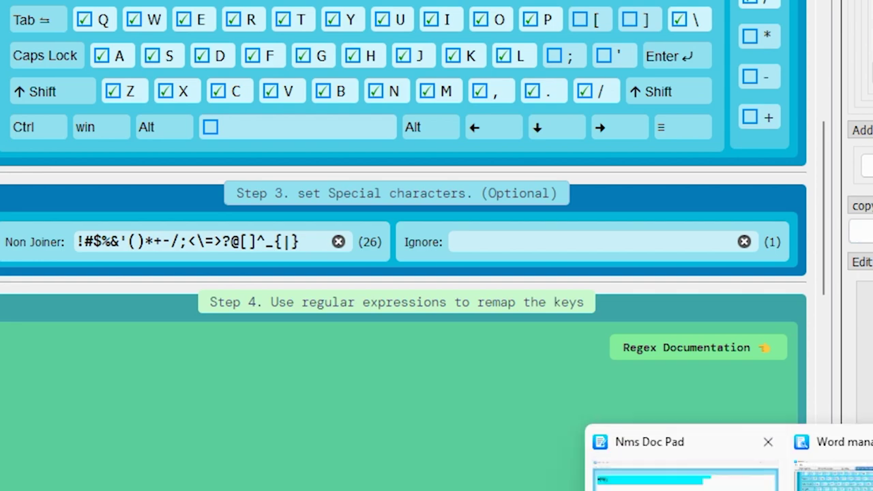
click(682, 471)
key(ctrl+a)
key(BackSpace)
text(shobdo)
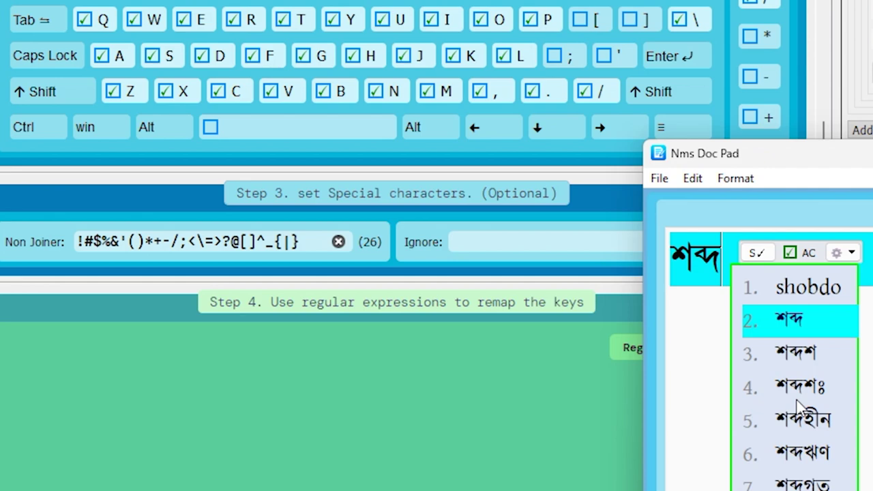
text(.)
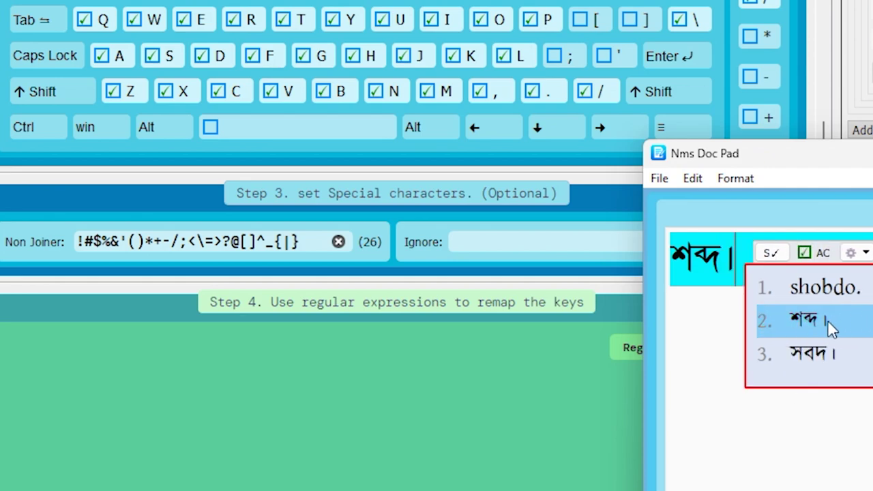
Step: Put the full stop back into the Non Joiner list, restoring 27 characters
click(159, 244)
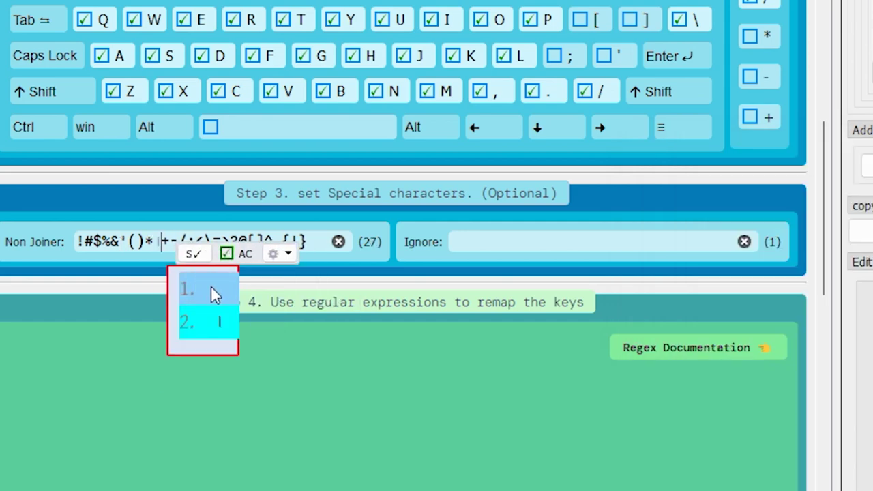
click(213, 293)
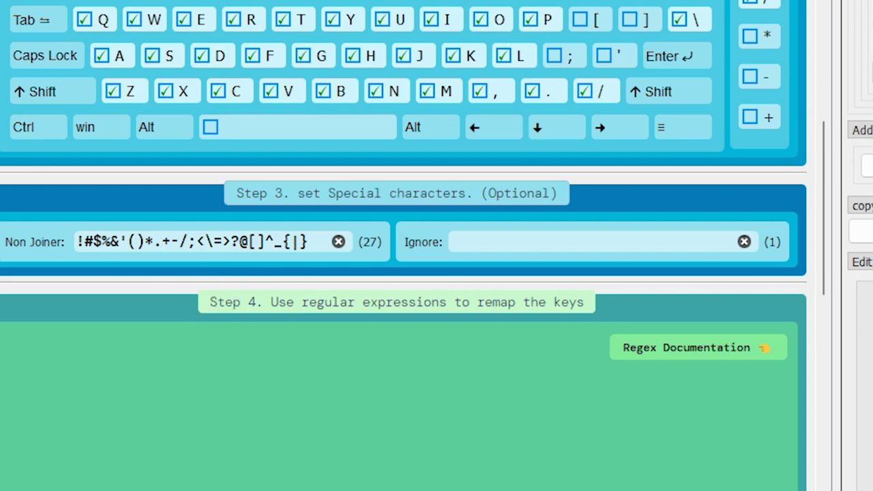
mouse_move(792, 490)
click(682, 471)
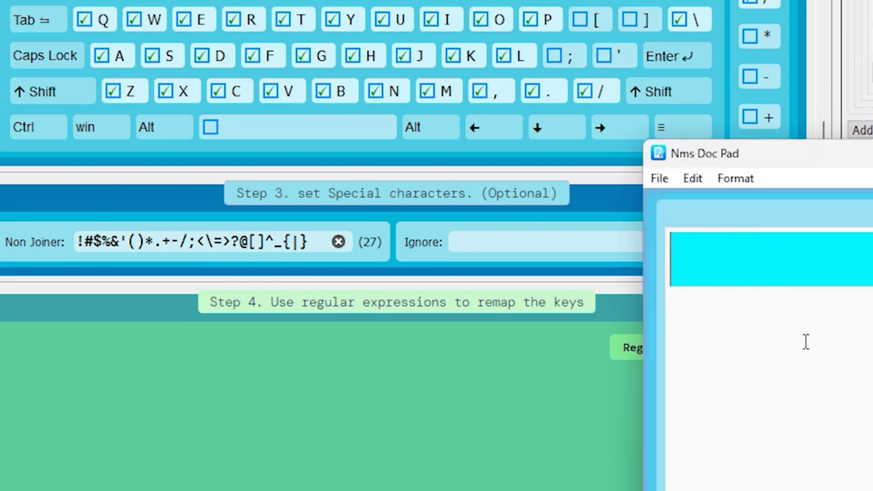
Step: Test 'shobdo.', '\' (ৎ), '|' (ঃ) and 'moho\' (মহৎ) in Doc Pad
text(shobdo)
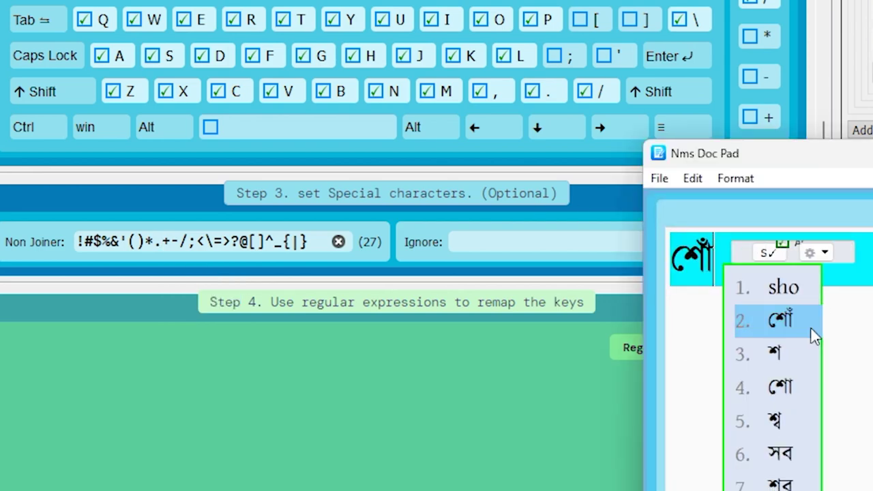
text(.)
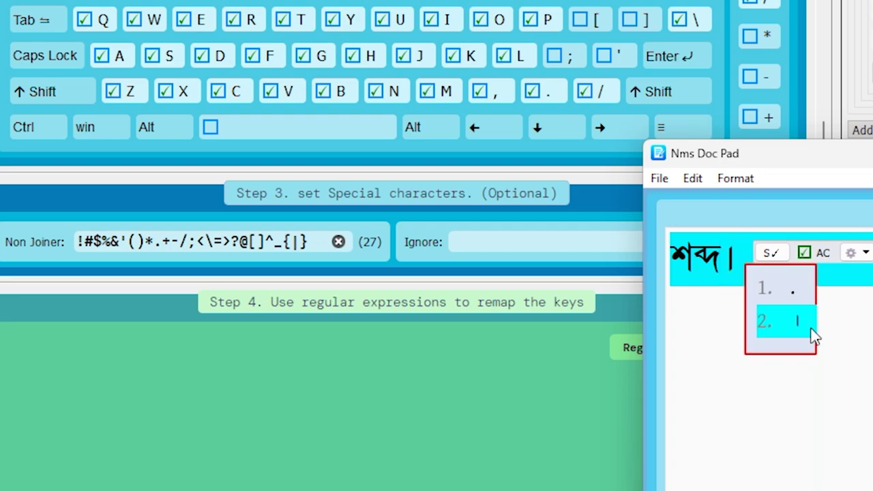
key(BackSpace)
key(BackSpace)
key(BackSpace)
key(BackSpace)
key(BackSpace)
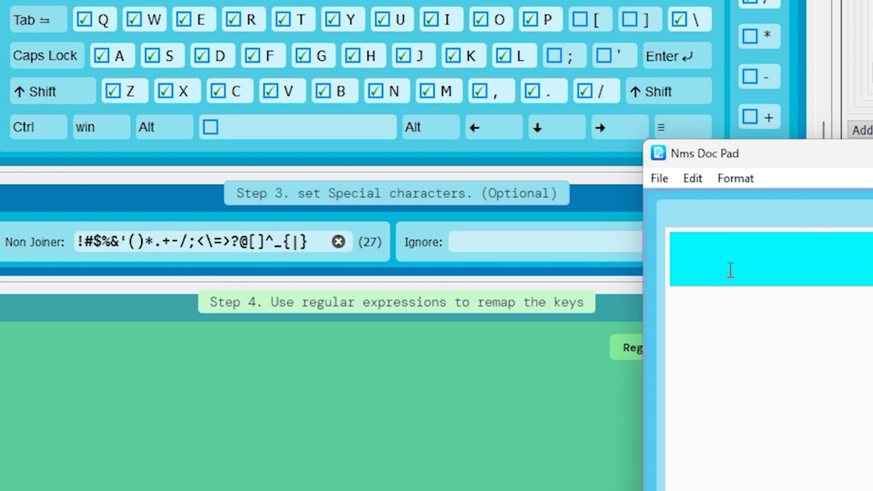
text(\)
key(Return)
text(|)
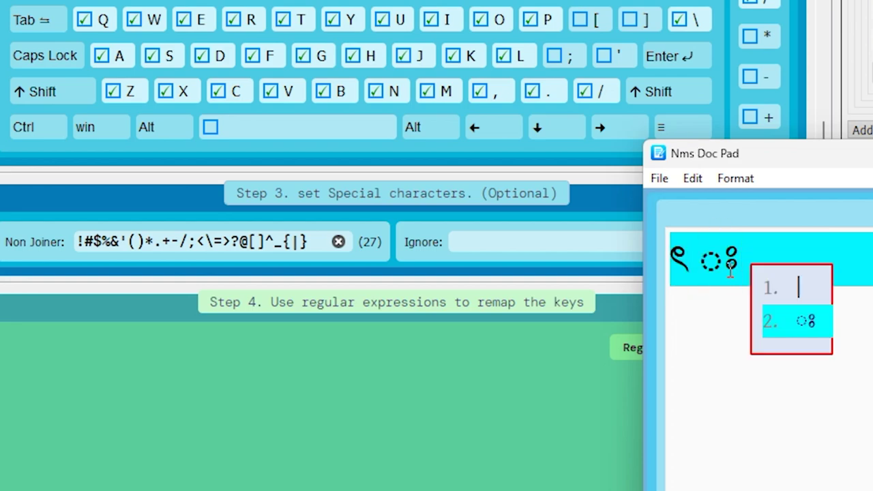
key(Return)
key(ctrl+a)
key(BackSpace)
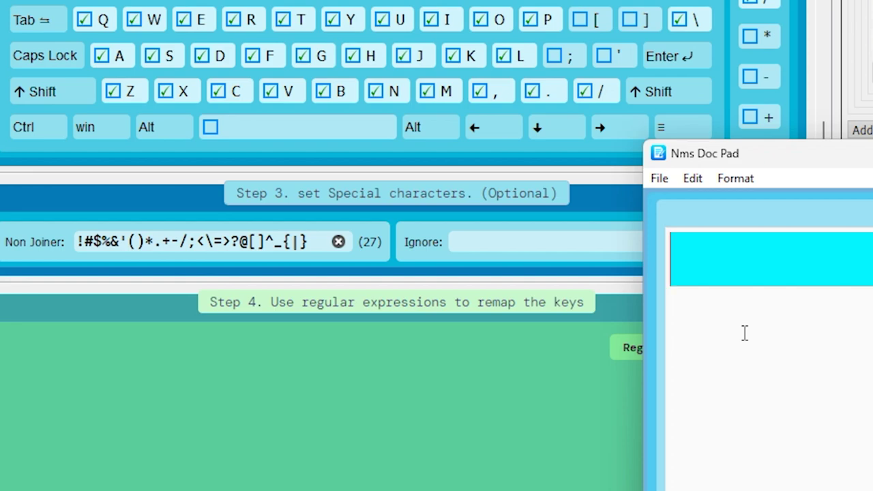
text(moho)
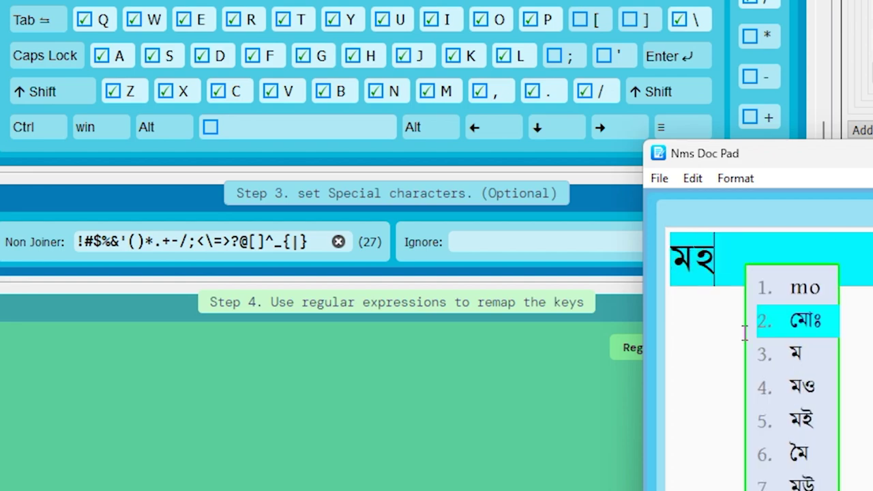
text(\)
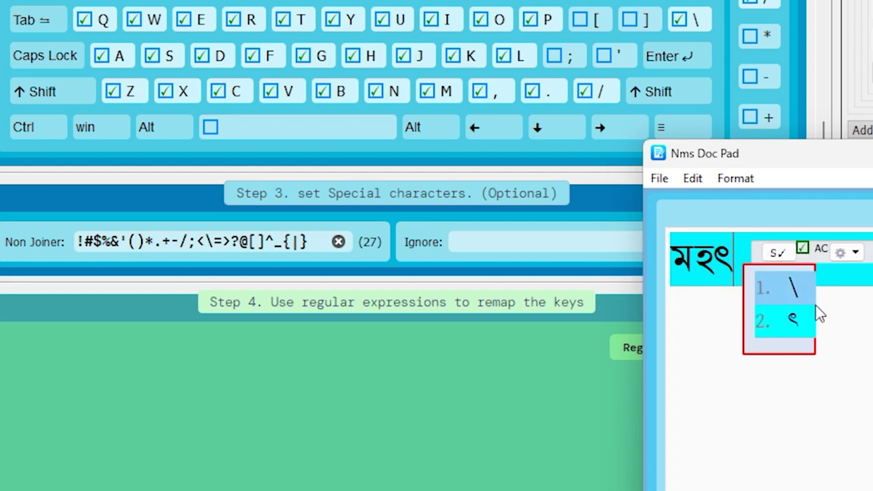
key(Return)
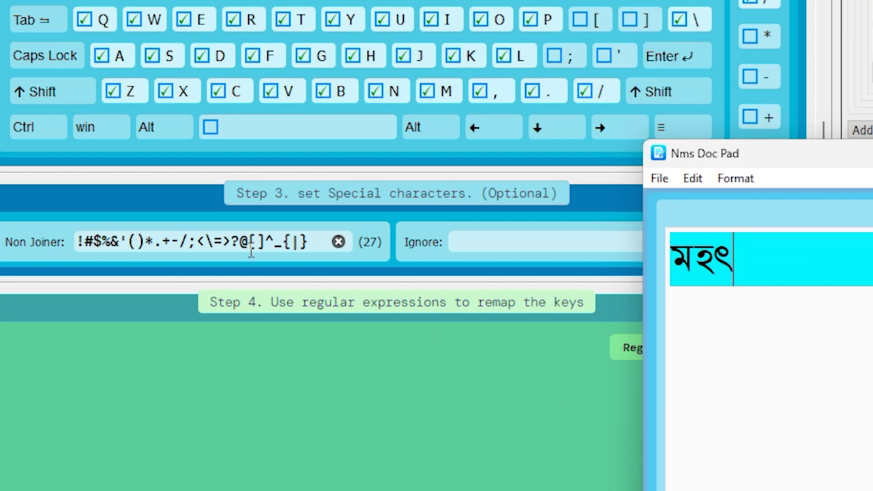
Step: Remove the backslash from the Non Joiner list and confirm 'moho\' still gives মহৎ
click(218, 246)
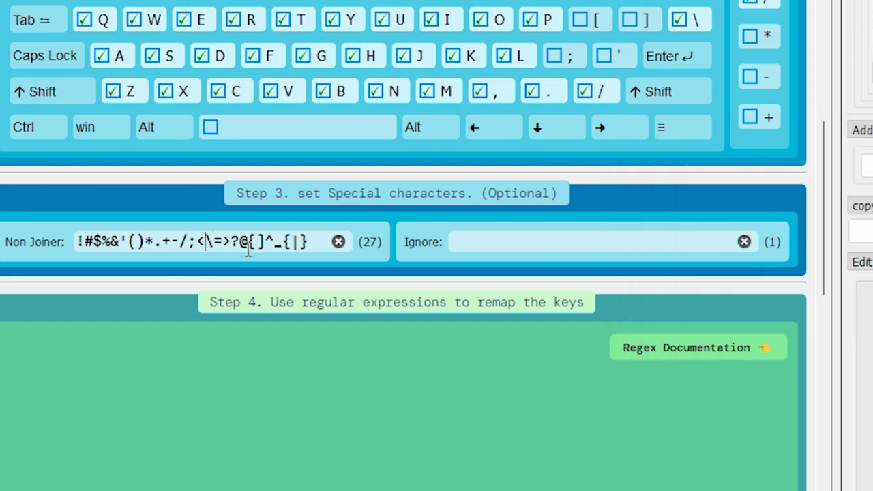
key(BackSpace)
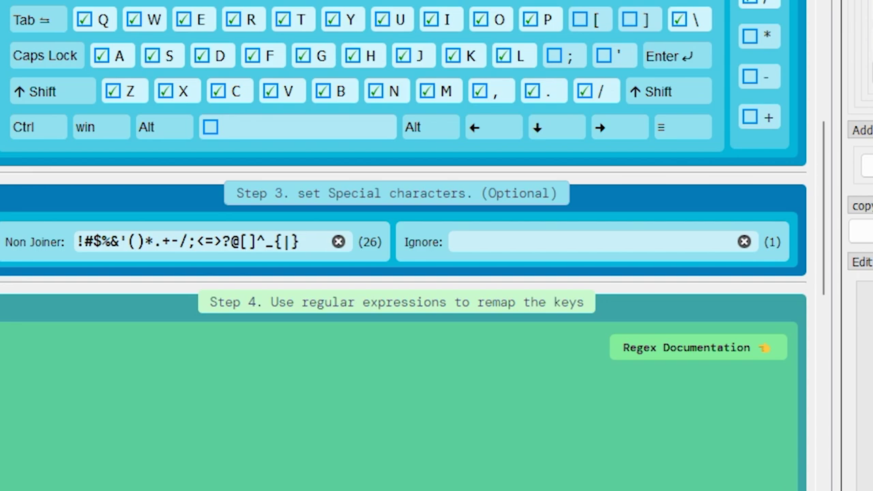
click(764, 442)
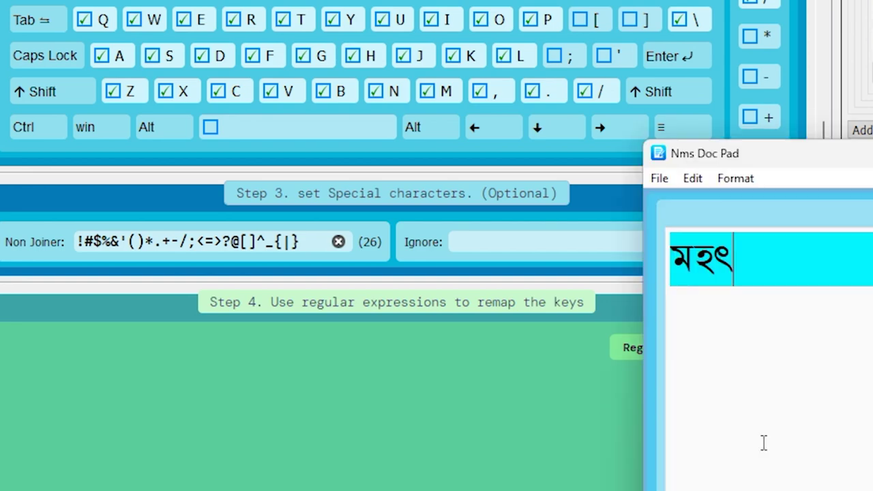
key(ctrl+a)
key(BackSpace)
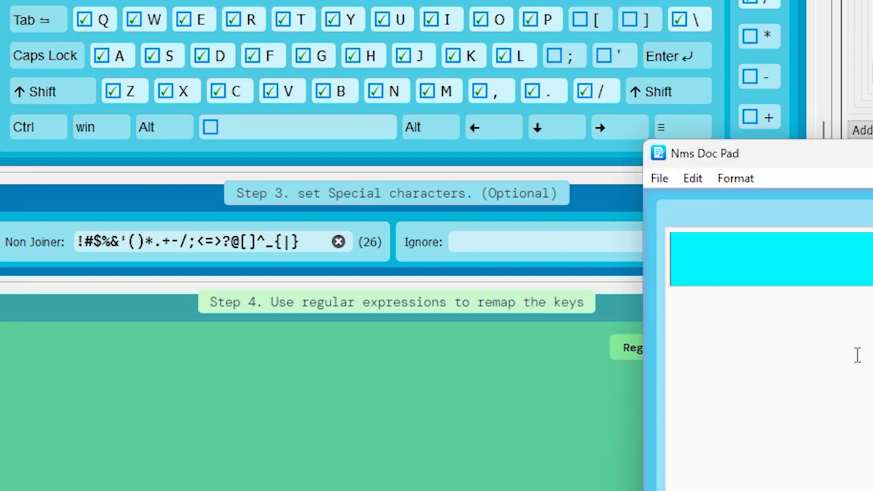
text(moho\)
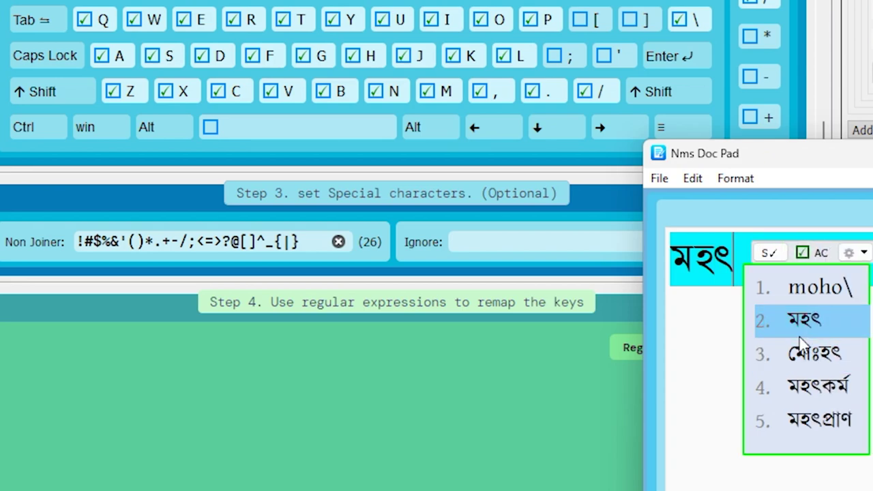
click(714, 337)
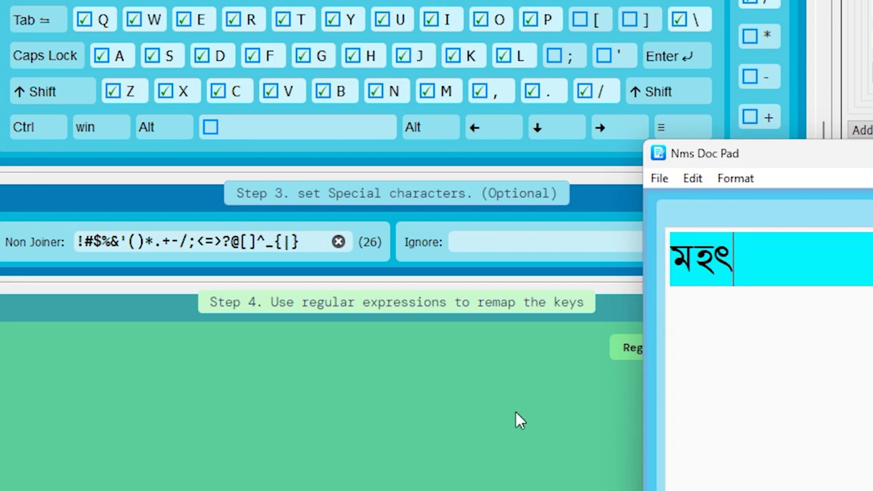
Step: Check the blank character in the Ignore list and scroll down to the rule table
click(377, 437)
drag(522, 241, 387, 228)
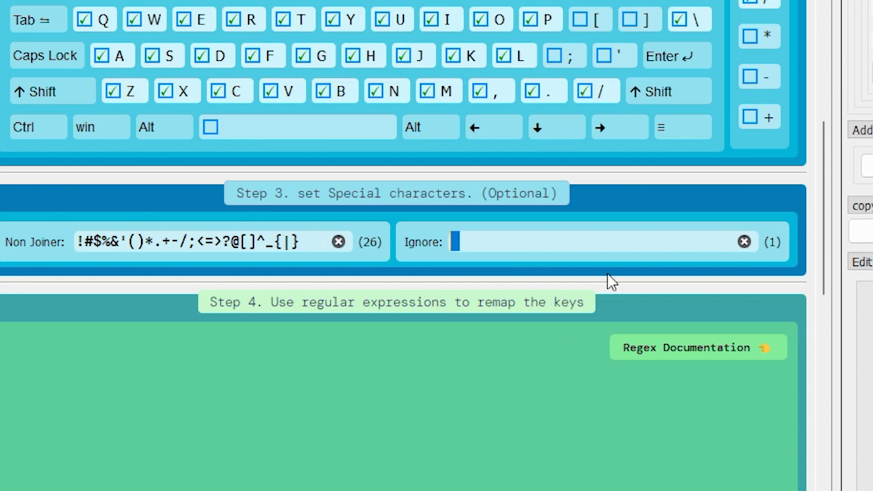
drag(825, 204, 807, 319)
scroll(807, 320, down, 1)
Step: Scroll the layout editor and check the empty ignored-characters field
drag(782, 54, 789, 346)
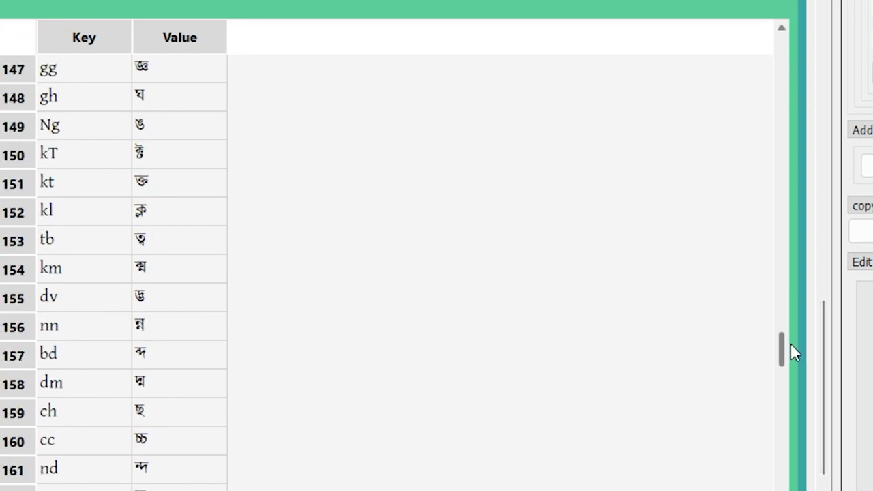
drag(824, 380, 827, 197)
click(610, 249)
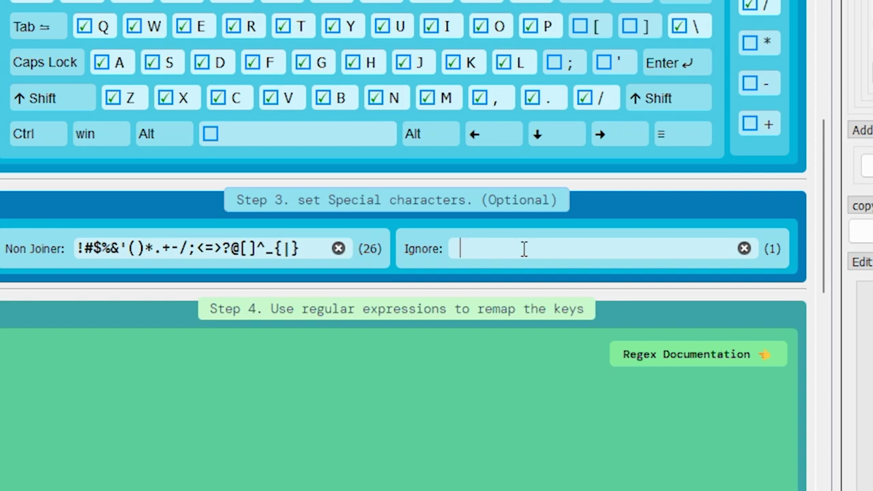
drag(824, 194, 647, 372)
Step: Review the kT, kt, kl, tb, km and dv mappings in rows 150–155
click(123, 88)
click(140, 202)
click(146, 152)
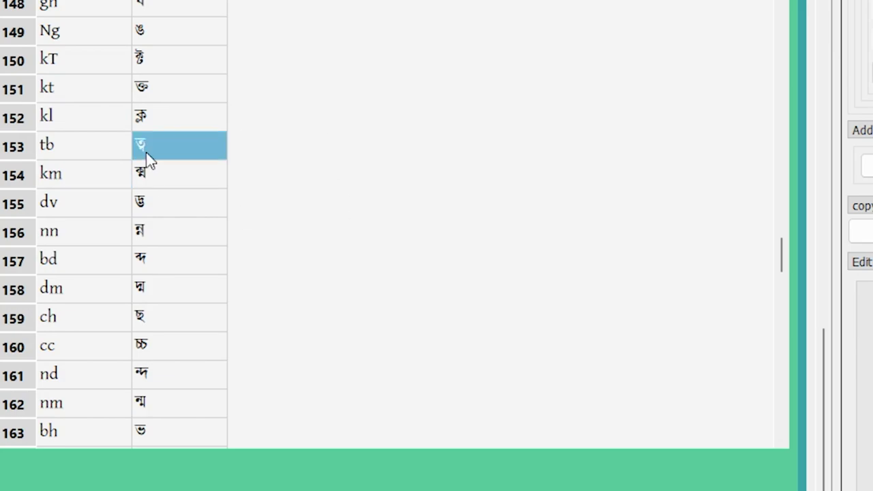
click(74, 83)
click(292, 185)
click(75, 118)
click(116, 71)
click(114, 129)
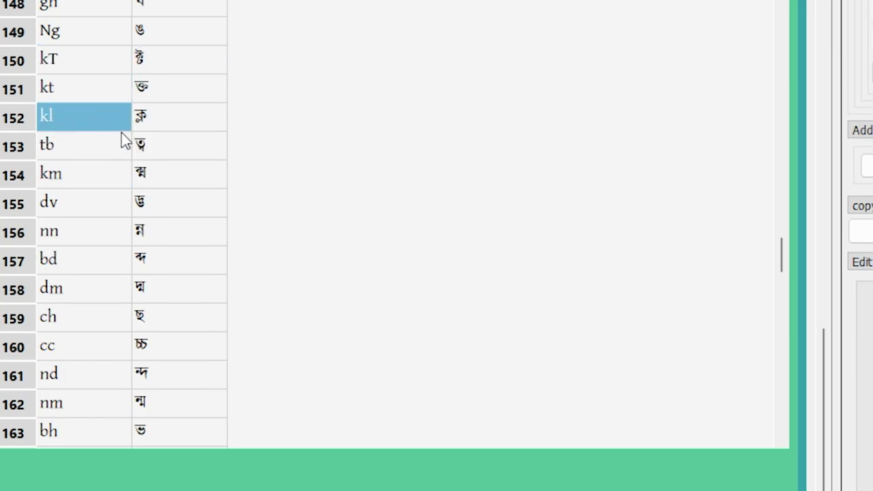
click(117, 176)
click(117, 213)
click(677, 216)
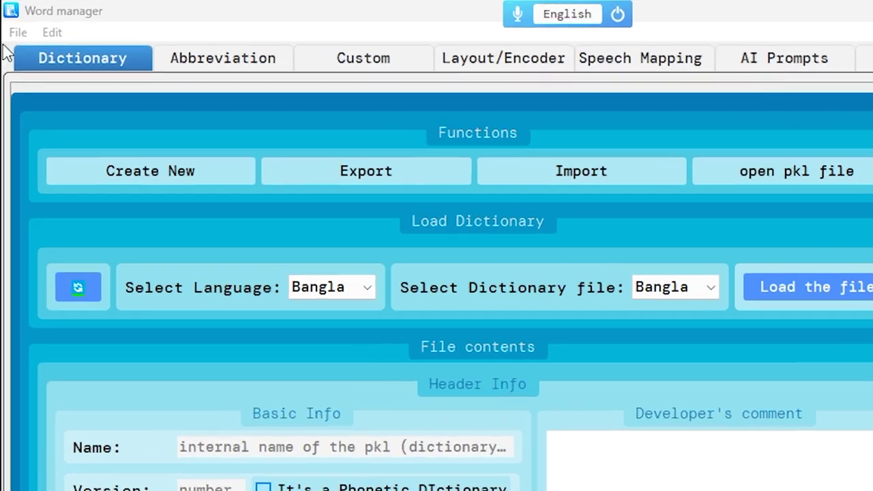
Step: Export the dictionary folder to the Desktop
click(13, 23)
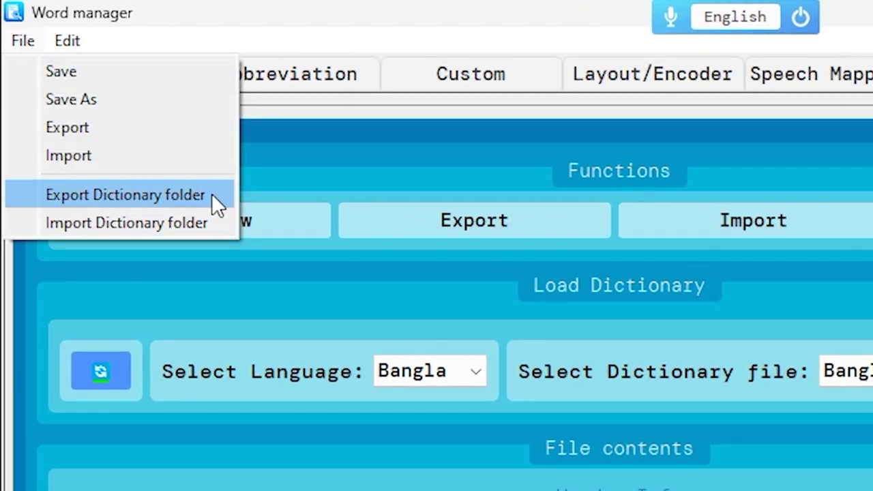
click(213, 195)
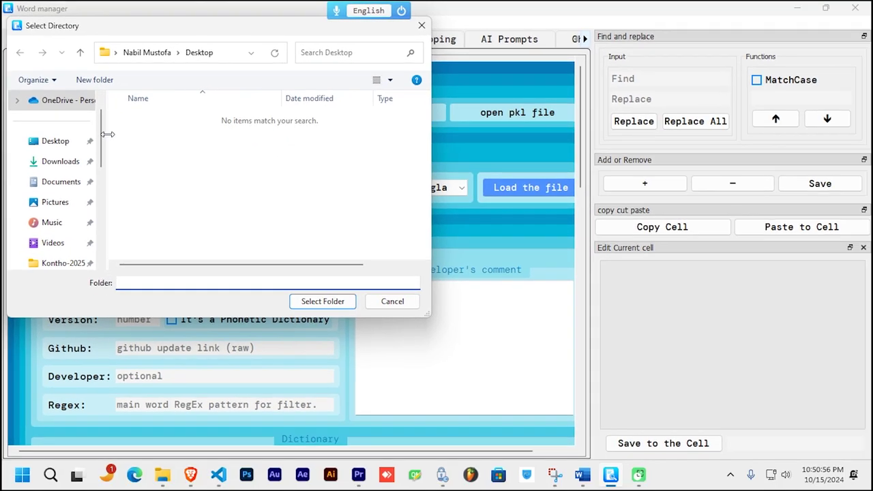
click(58, 146)
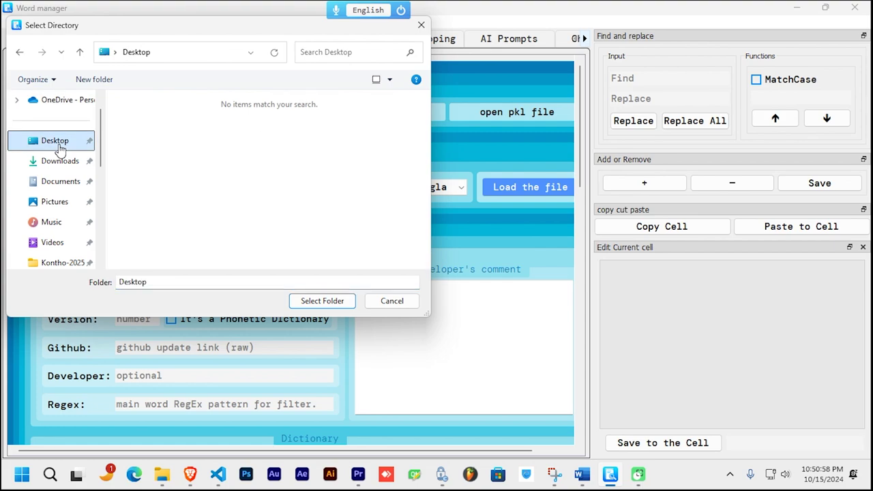
click(322, 301)
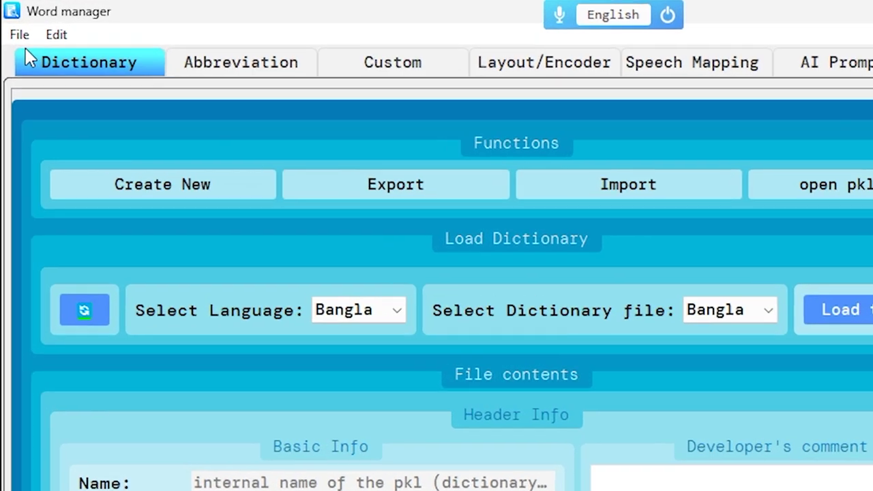
Step: Import the Desktop Dictionaries folder, accepting the folder warning and restart notice
click(14, 25)
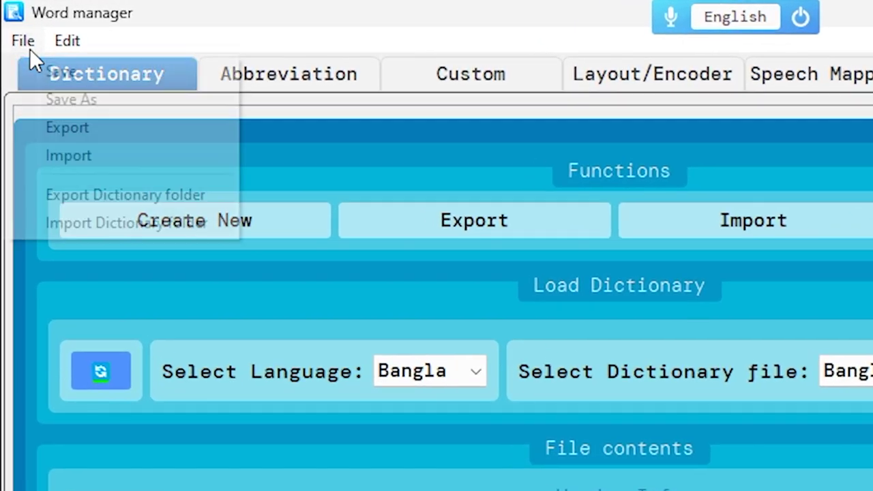
click(229, 230)
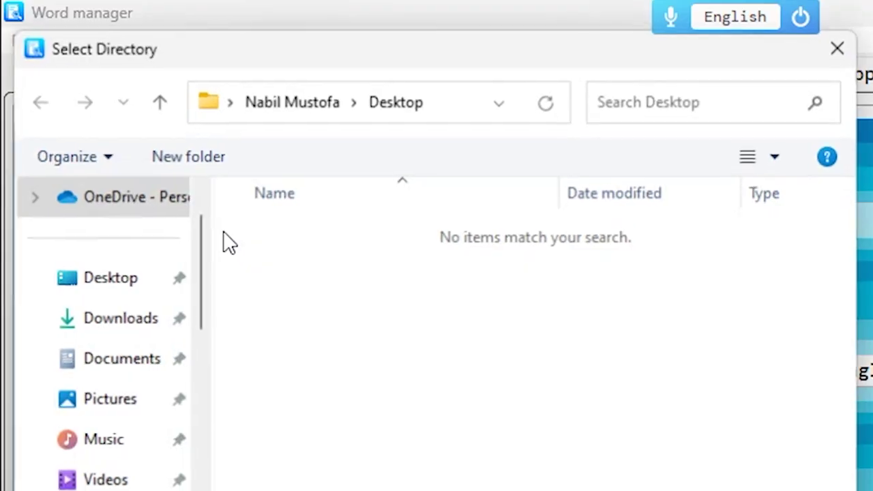
click(129, 286)
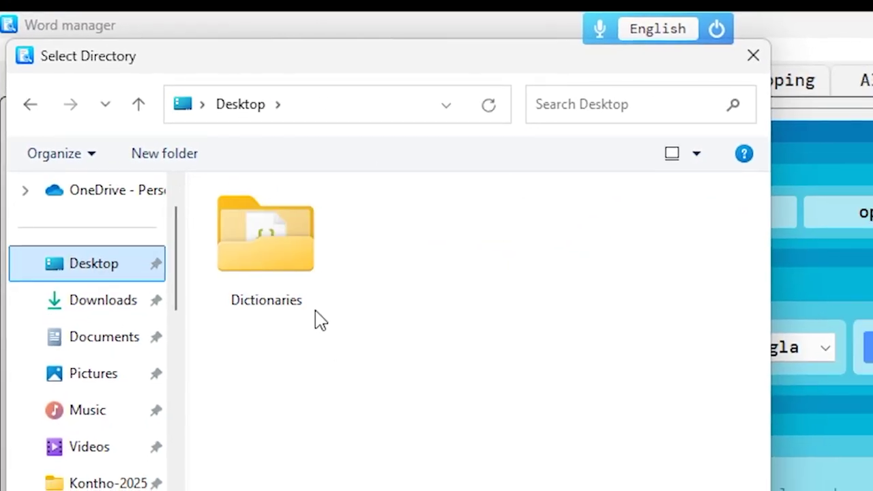
click(290, 264)
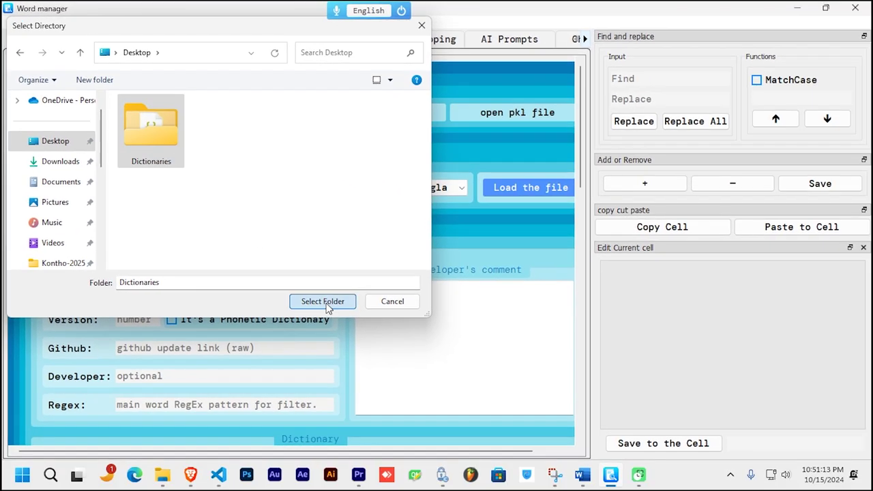
click(321, 300)
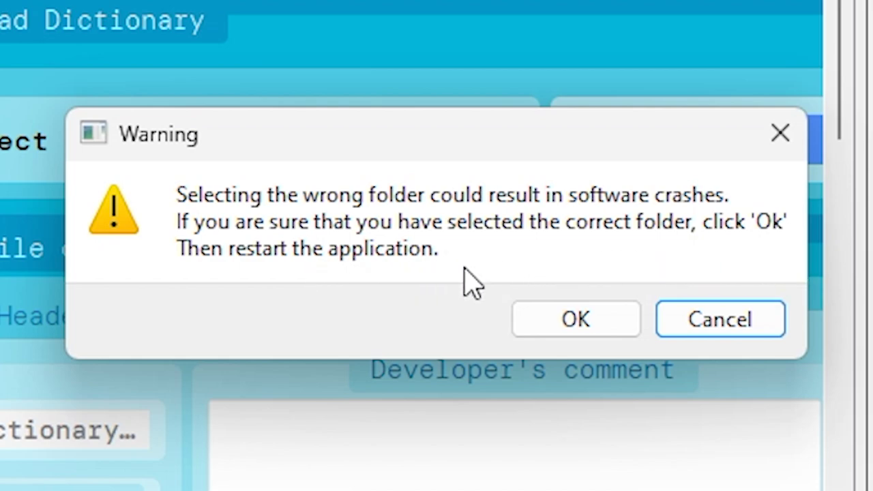
click(575, 331)
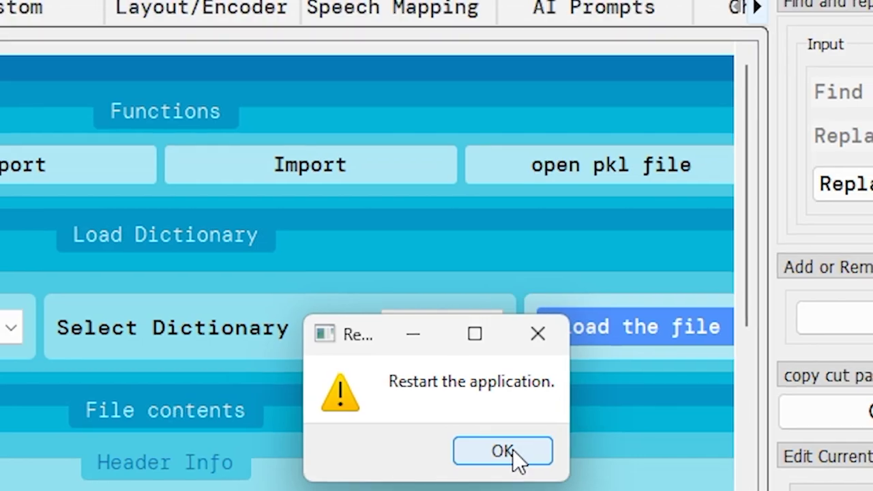
click(508, 450)
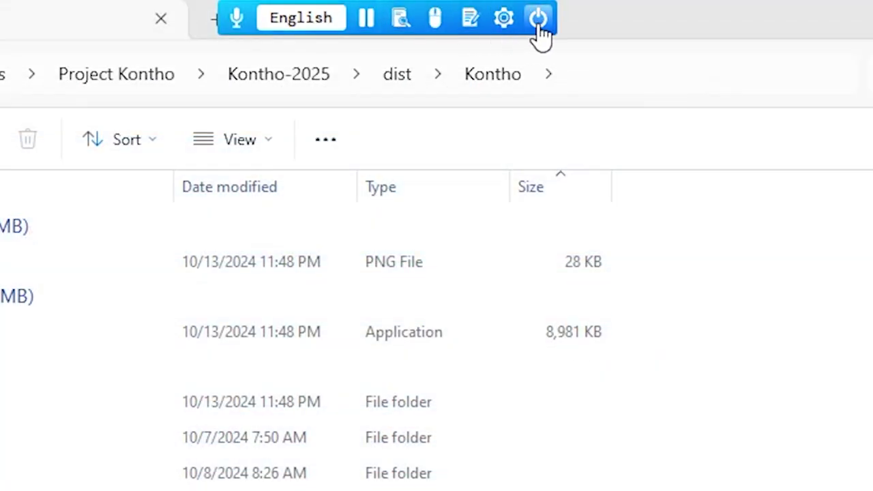
Step: Restart Nms Kontho, then reopen the Word manager and maximize it
click(539, 21)
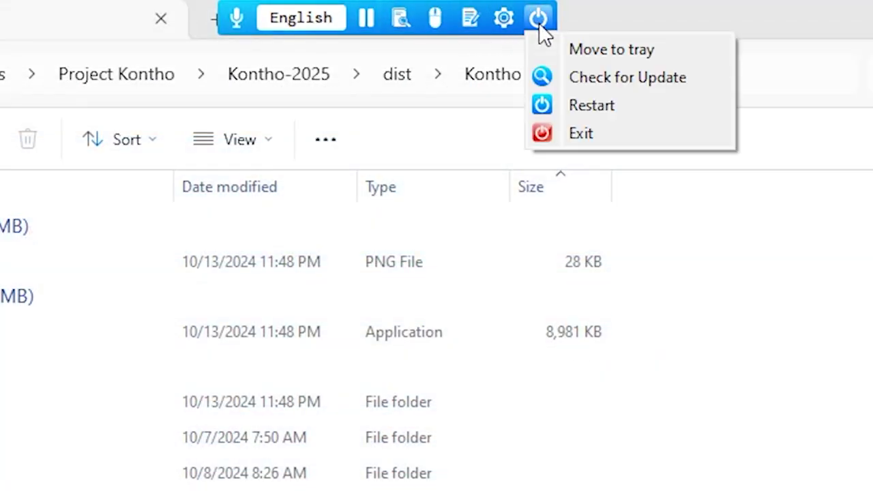
click(614, 105)
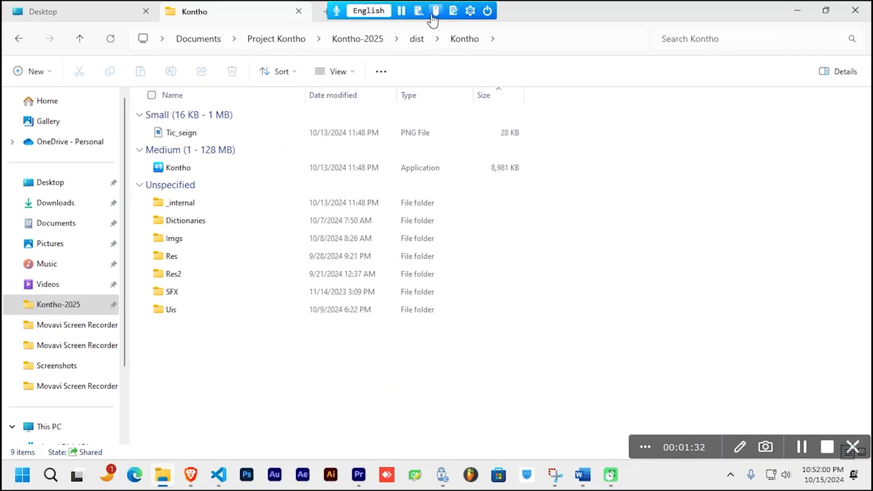
click(434, 12)
click(459, 24)
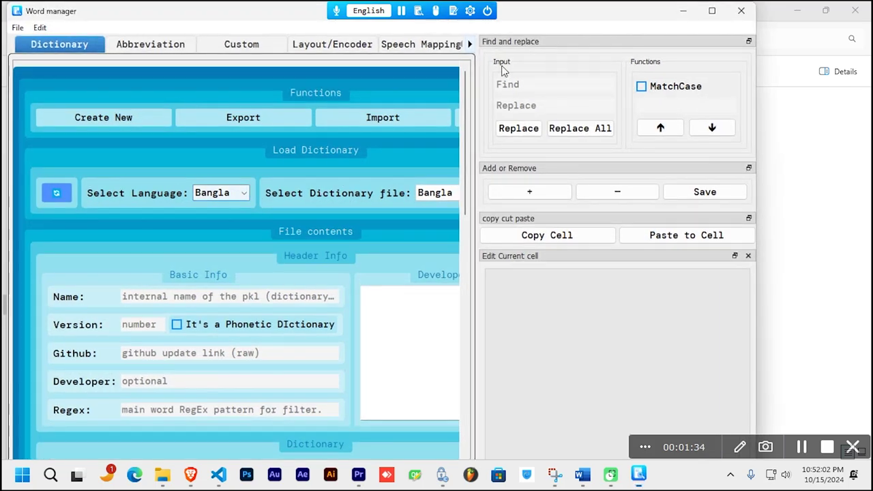
click(712, 10)
Step: Cycle through Abbreviation, Custom, Layout/Encoder, Speech Mapping and AI Prompts back to Dictionary, then open Settings
click(170, 39)
click(273, 42)
click(310, 41)
click(402, 41)
click(479, 43)
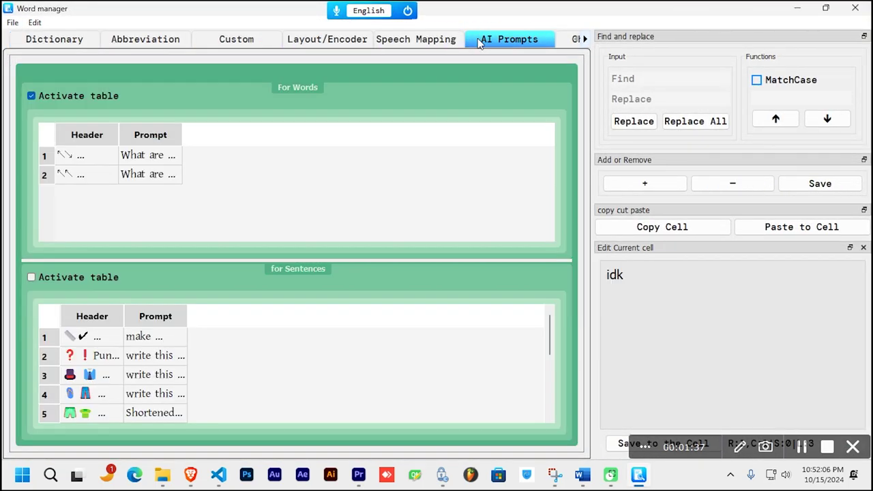
click(47, 45)
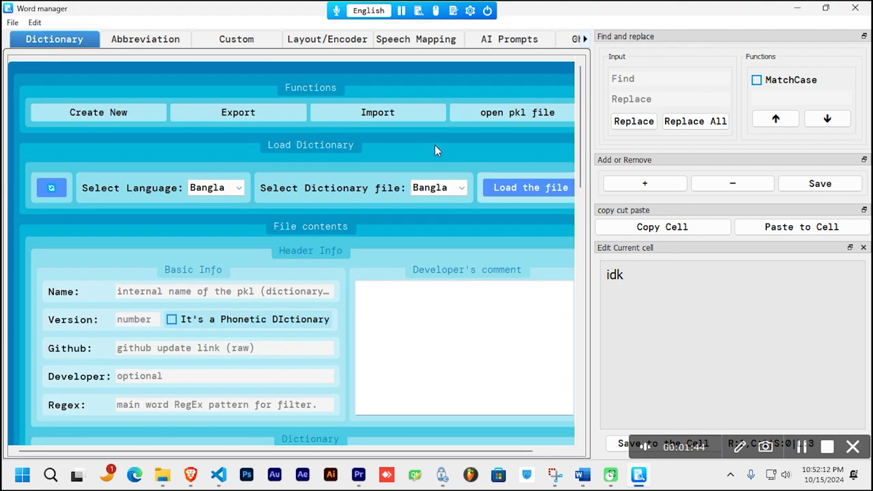
click(470, 10)
click(495, 132)
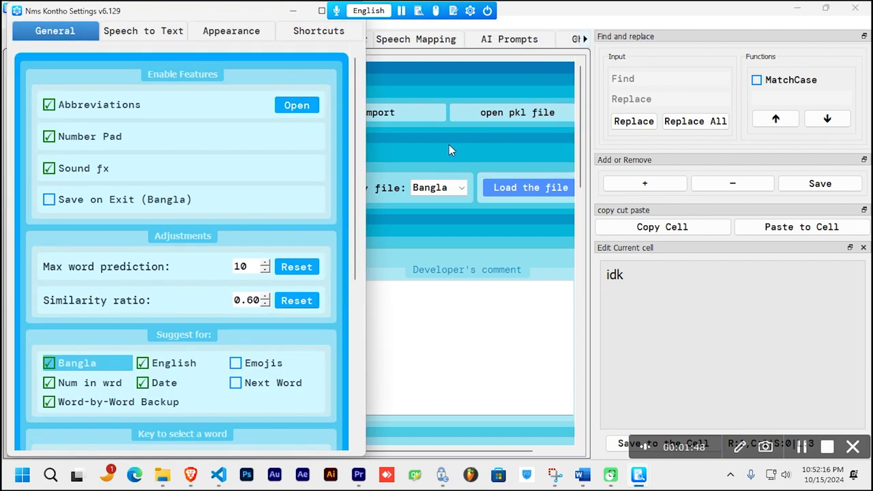
Step: Maximize the Settings window and export the settings as settings.pkl to the Desktop
drag(273, 14, 352, 140)
double_click(352, 141)
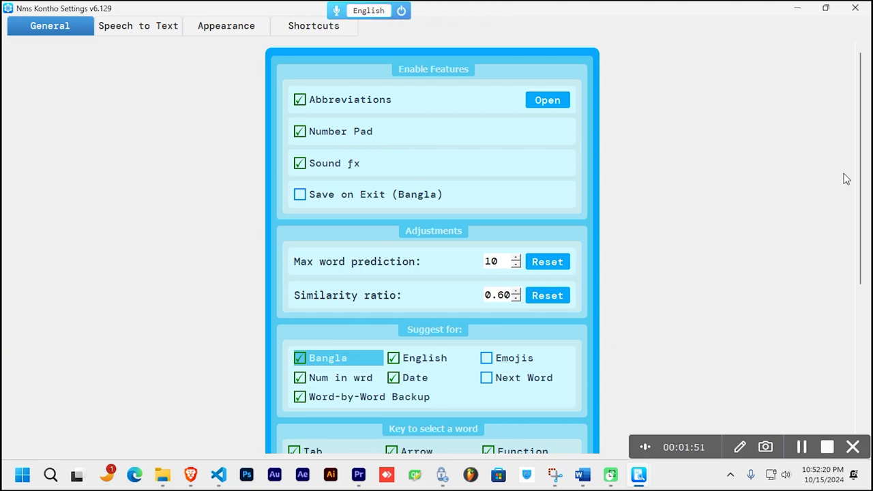
drag(857, 182, 859, 268)
scroll(594, 257, down, 1)
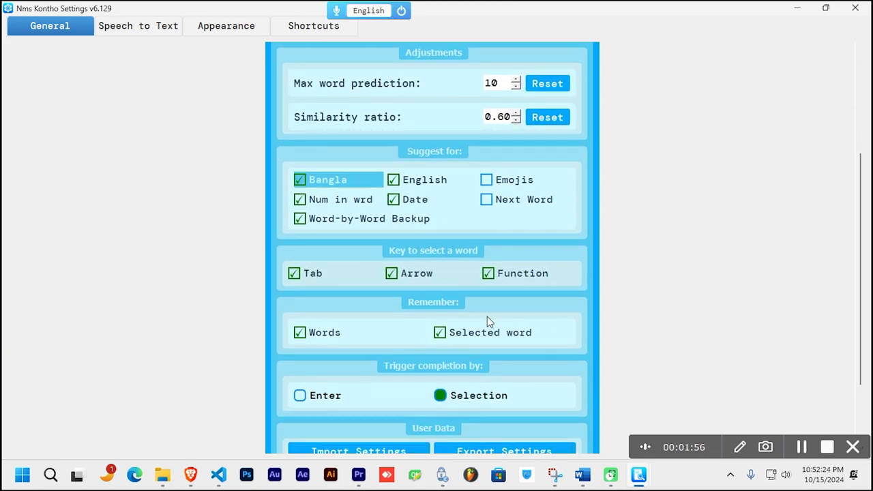
scroll(670, 285, up, 5)
scroll(669, 286, down, 9)
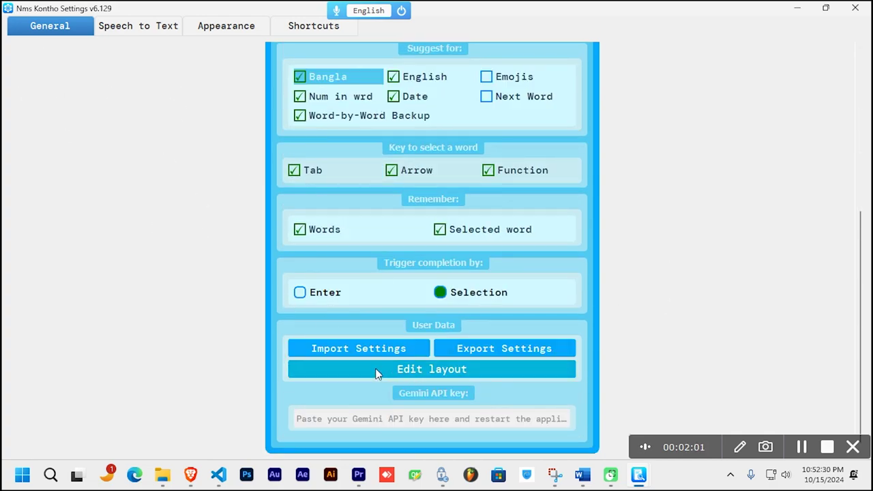
click(538, 349)
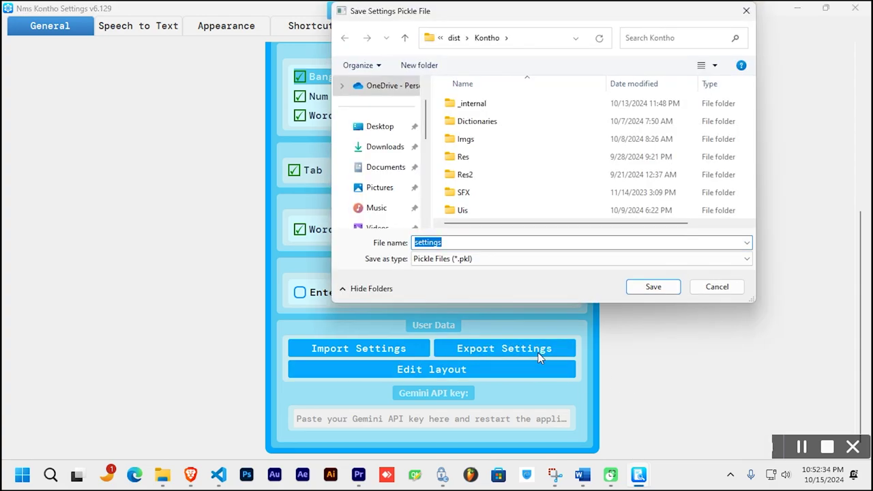
click(386, 132)
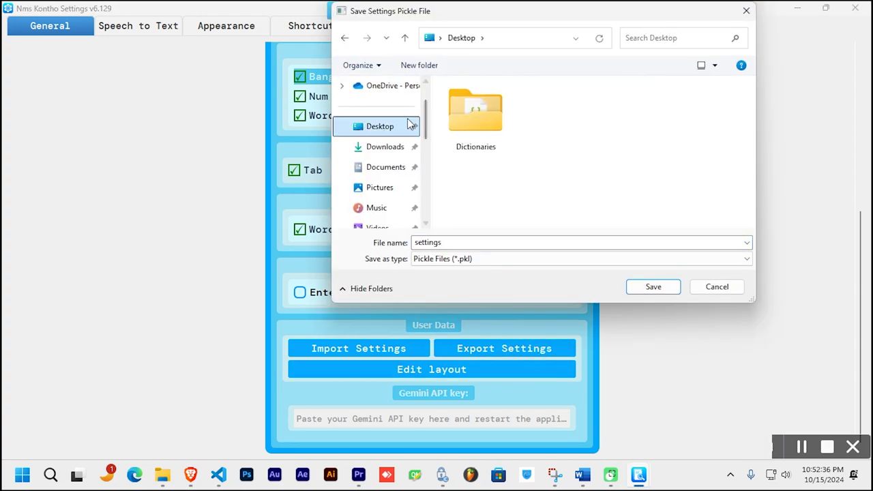
click(653, 286)
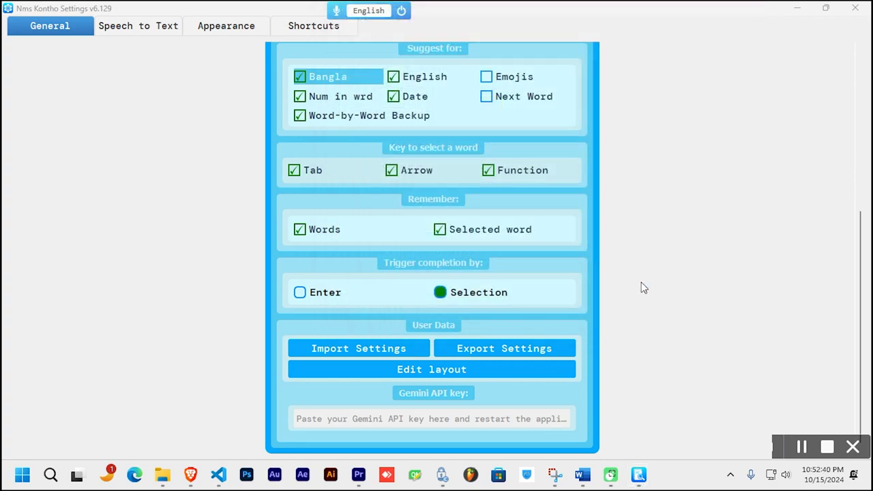
Step: Import settings.pkl from the Desktop, accepting the wrong-file warning
click(392, 348)
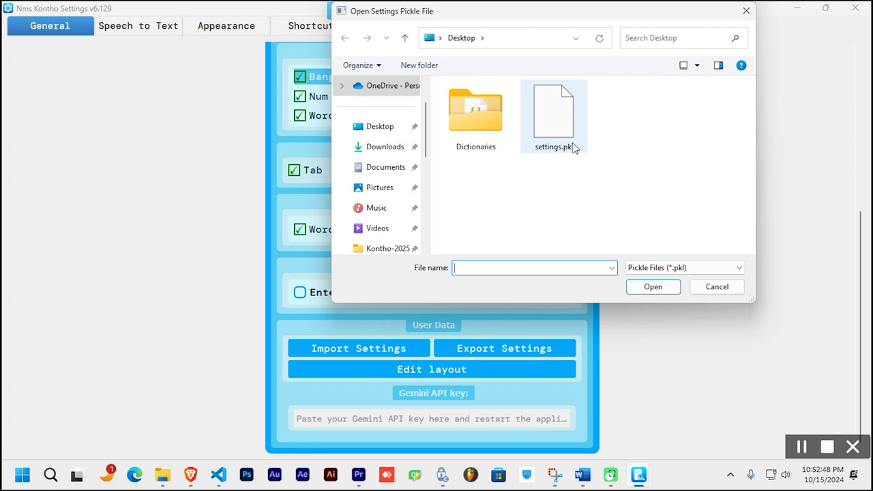
click(561, 132)
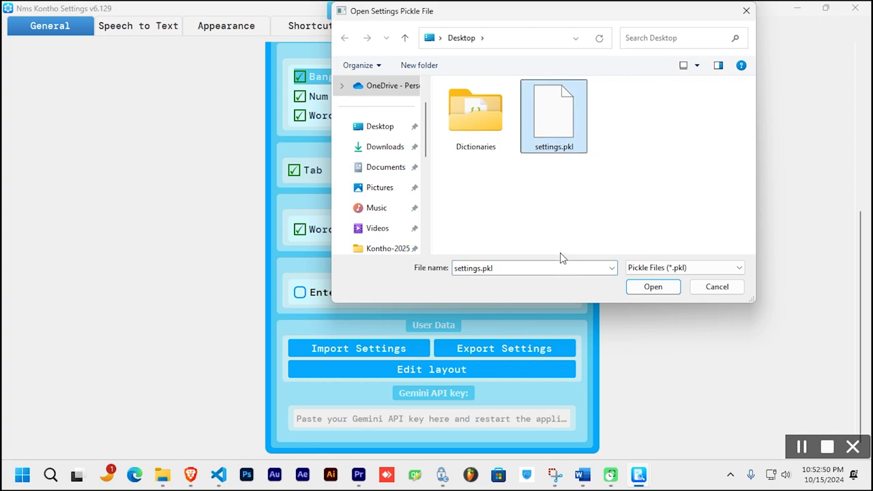
click(648, 288)
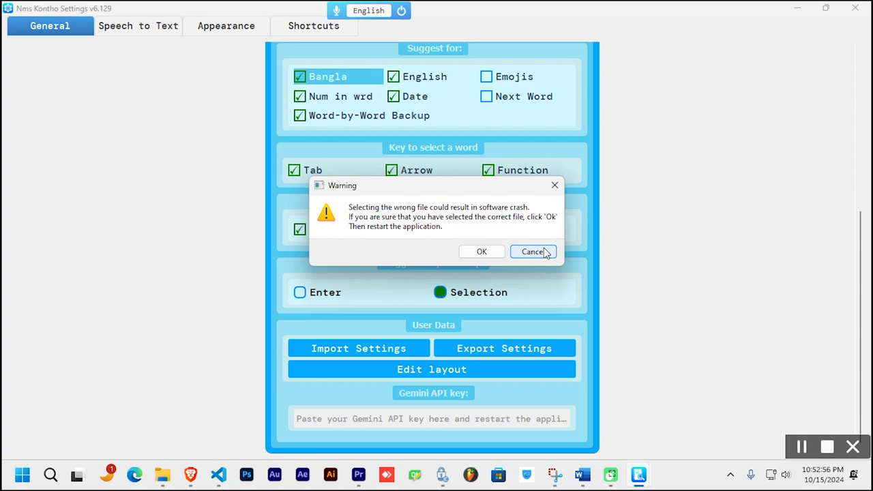
click(481, 252)
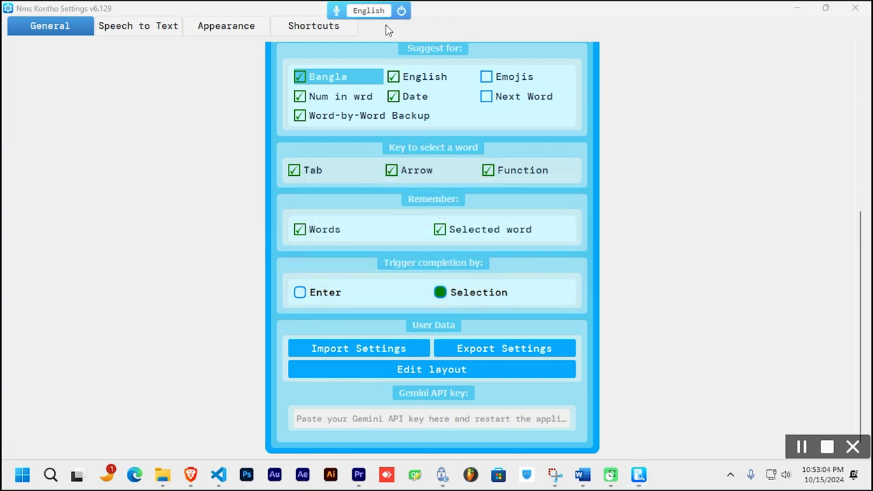
Step: Restart Nms Kontho from the power options
mouse_move(402, 10)
click(487, 13)
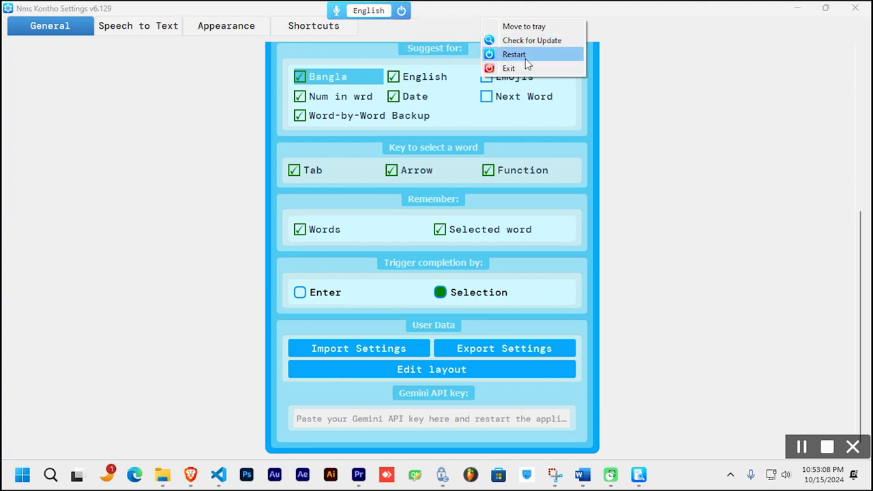
click(525, 55)
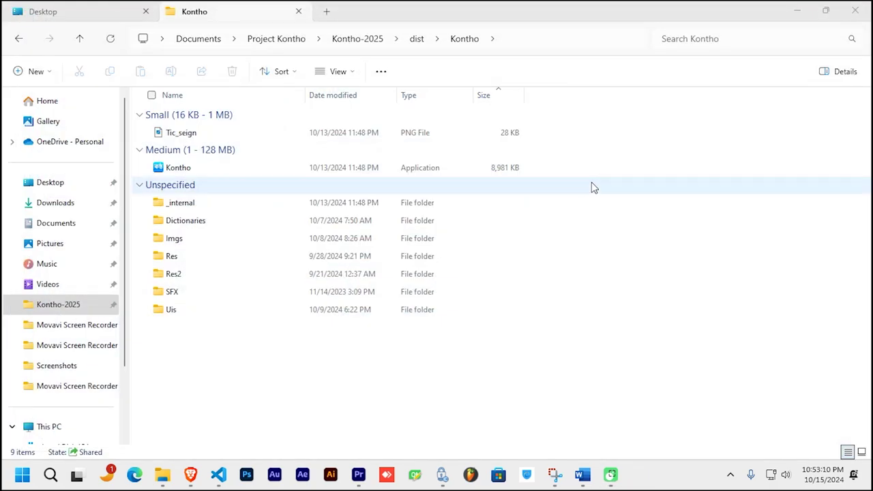